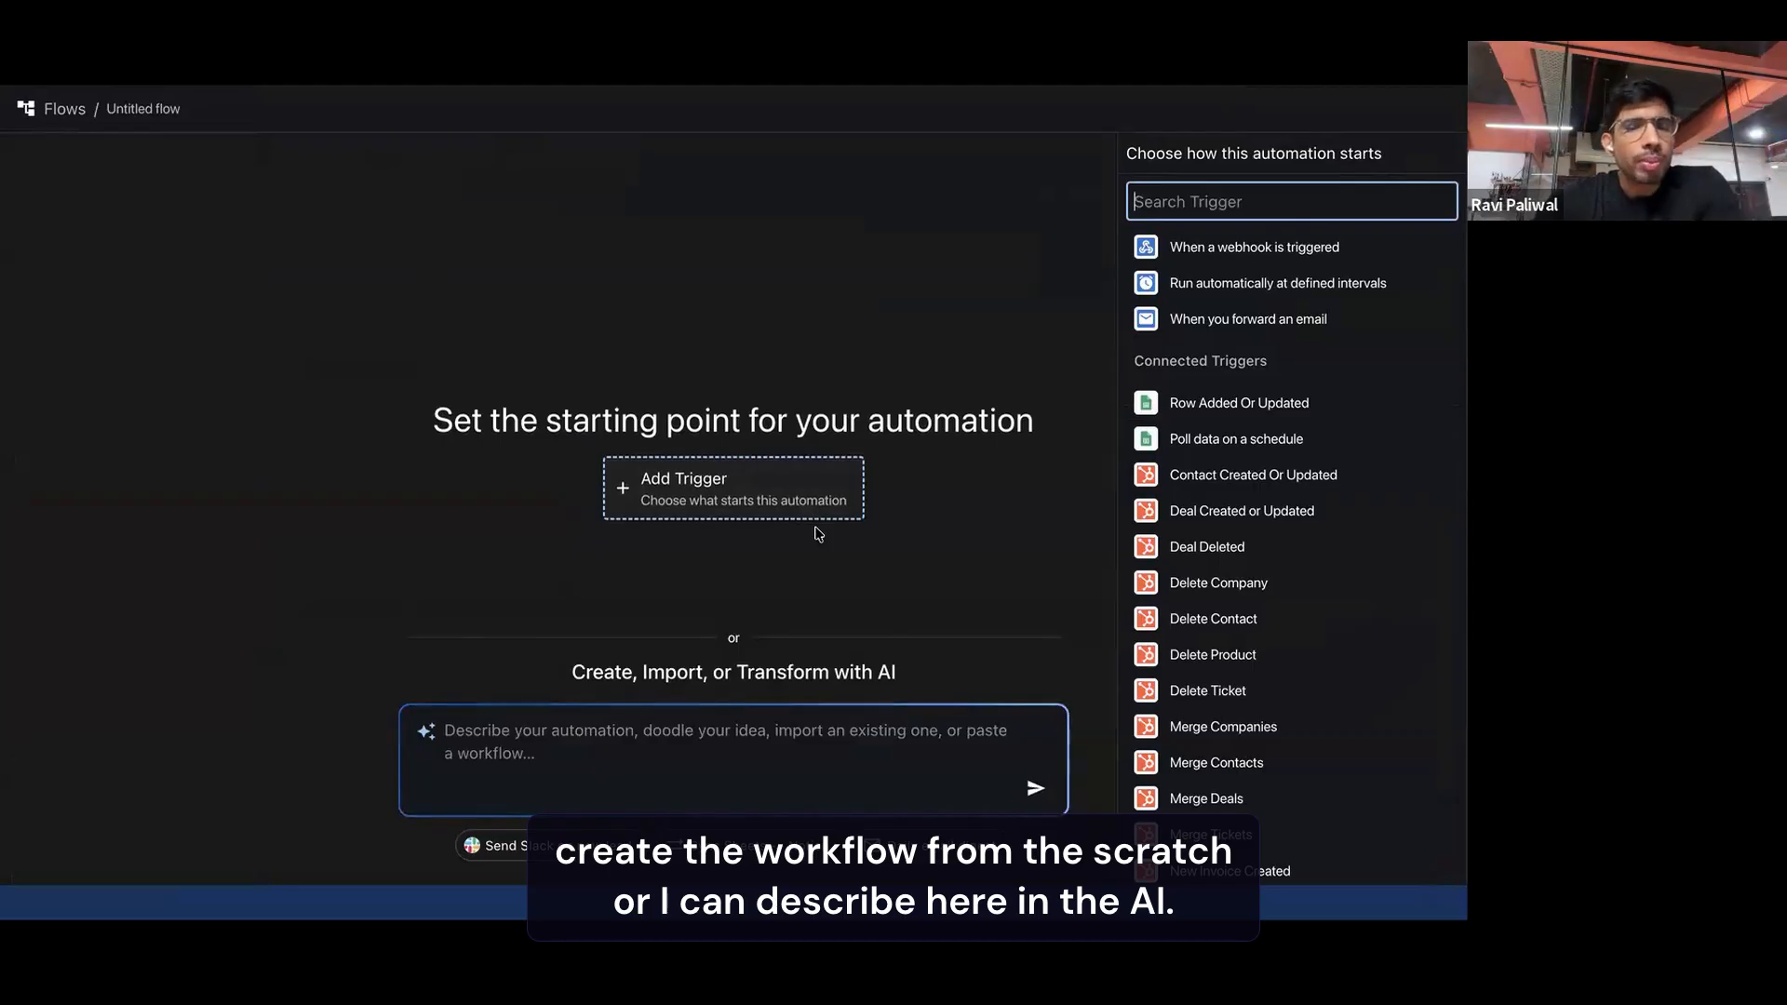
Ask the AI to build this automation: "I want to add new row in google sheets whenever a new product is purchased in ThriveCart"
left_click(662, 742)
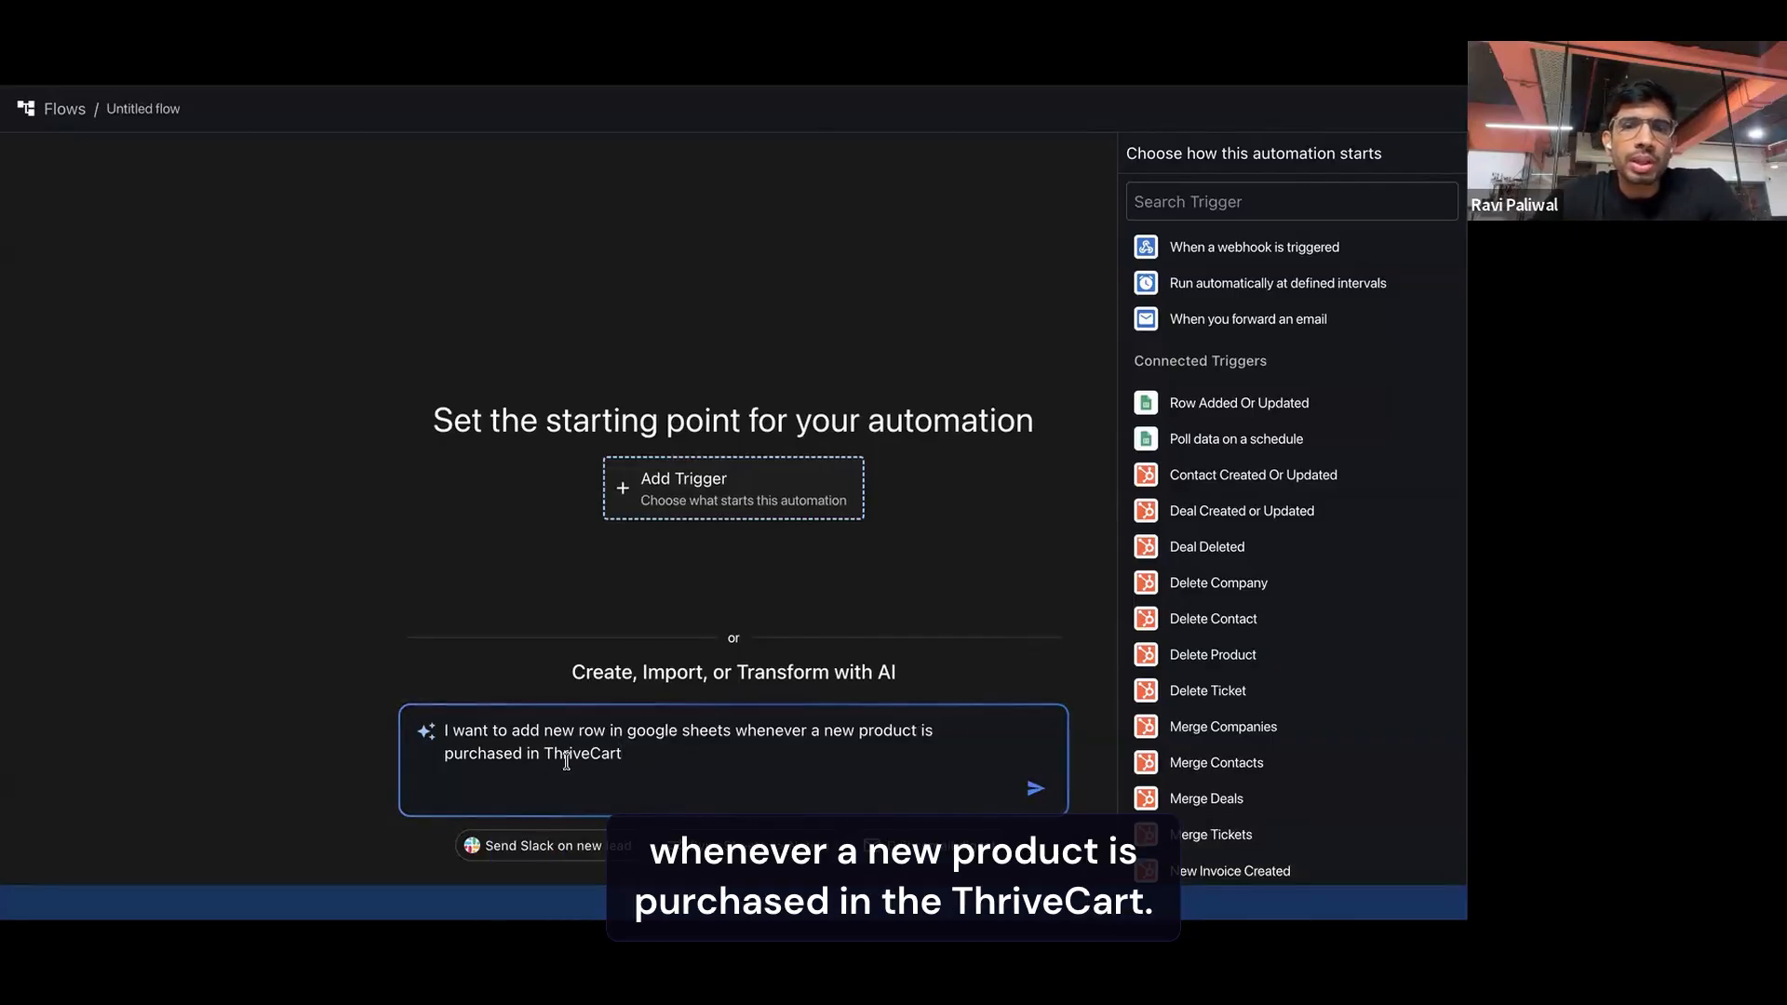
left_click_drag(730, 730, 592, 730)
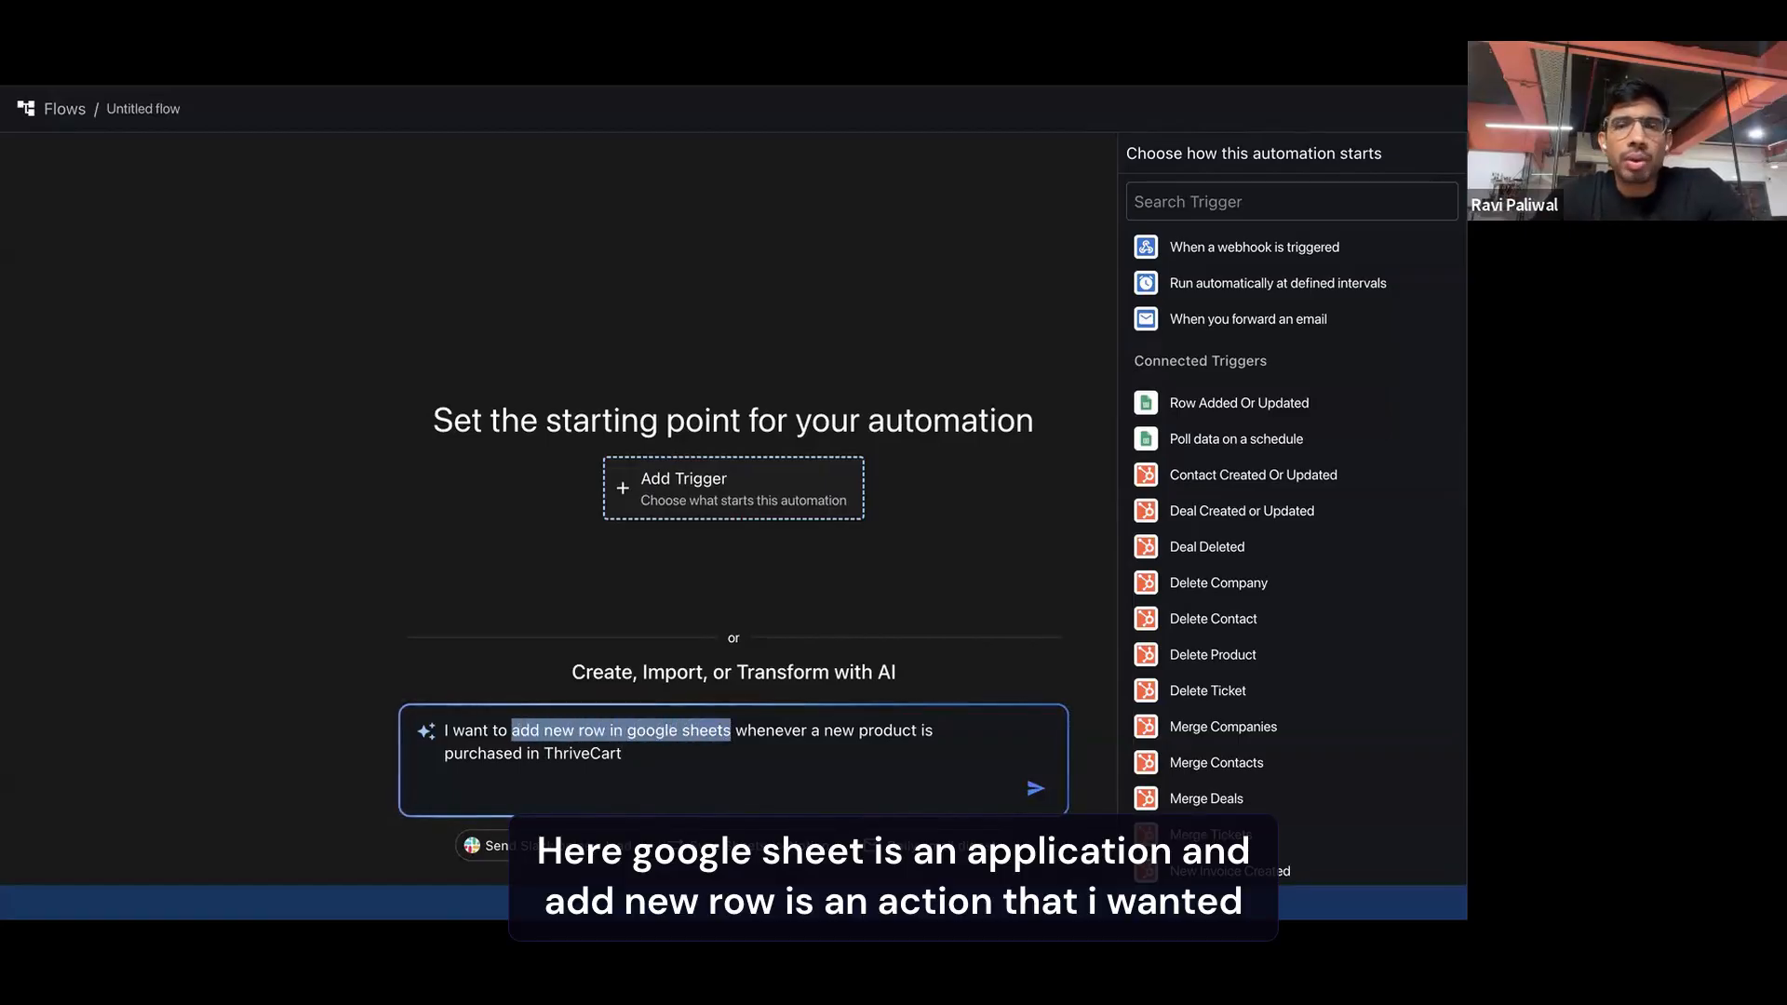
left_click_drag(735, 730, 746, 731)
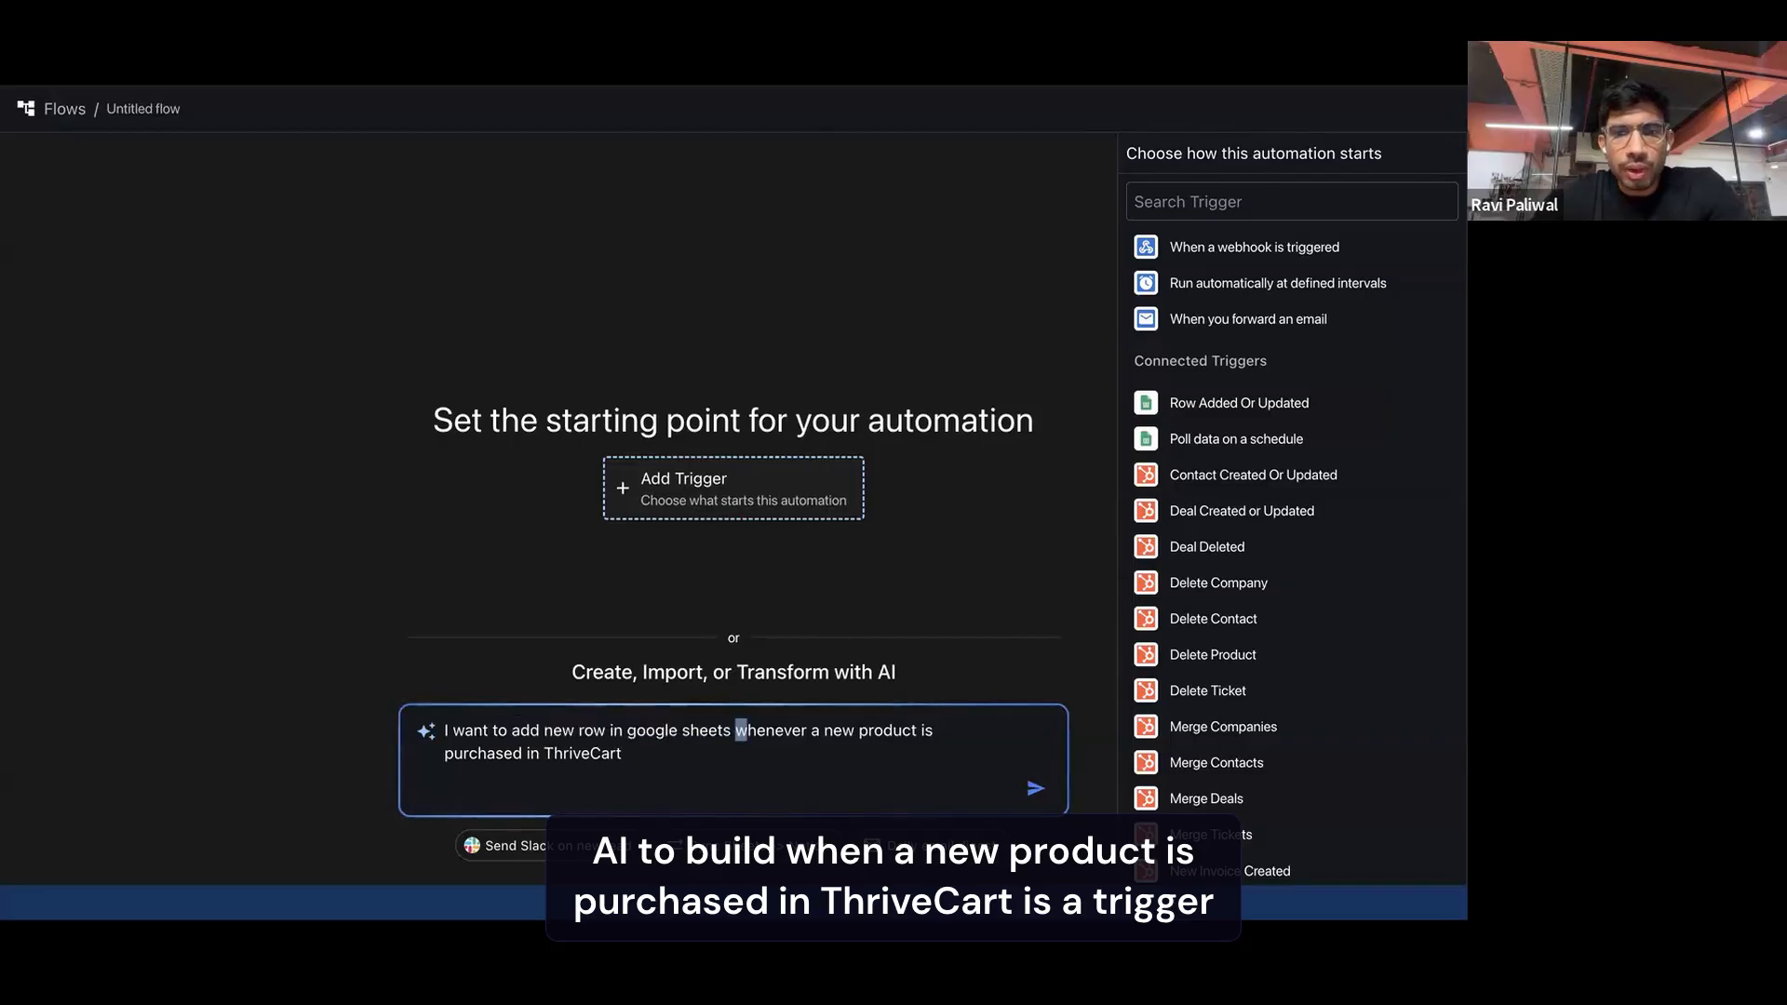
left_click_drag(454, 752, 621, 753)
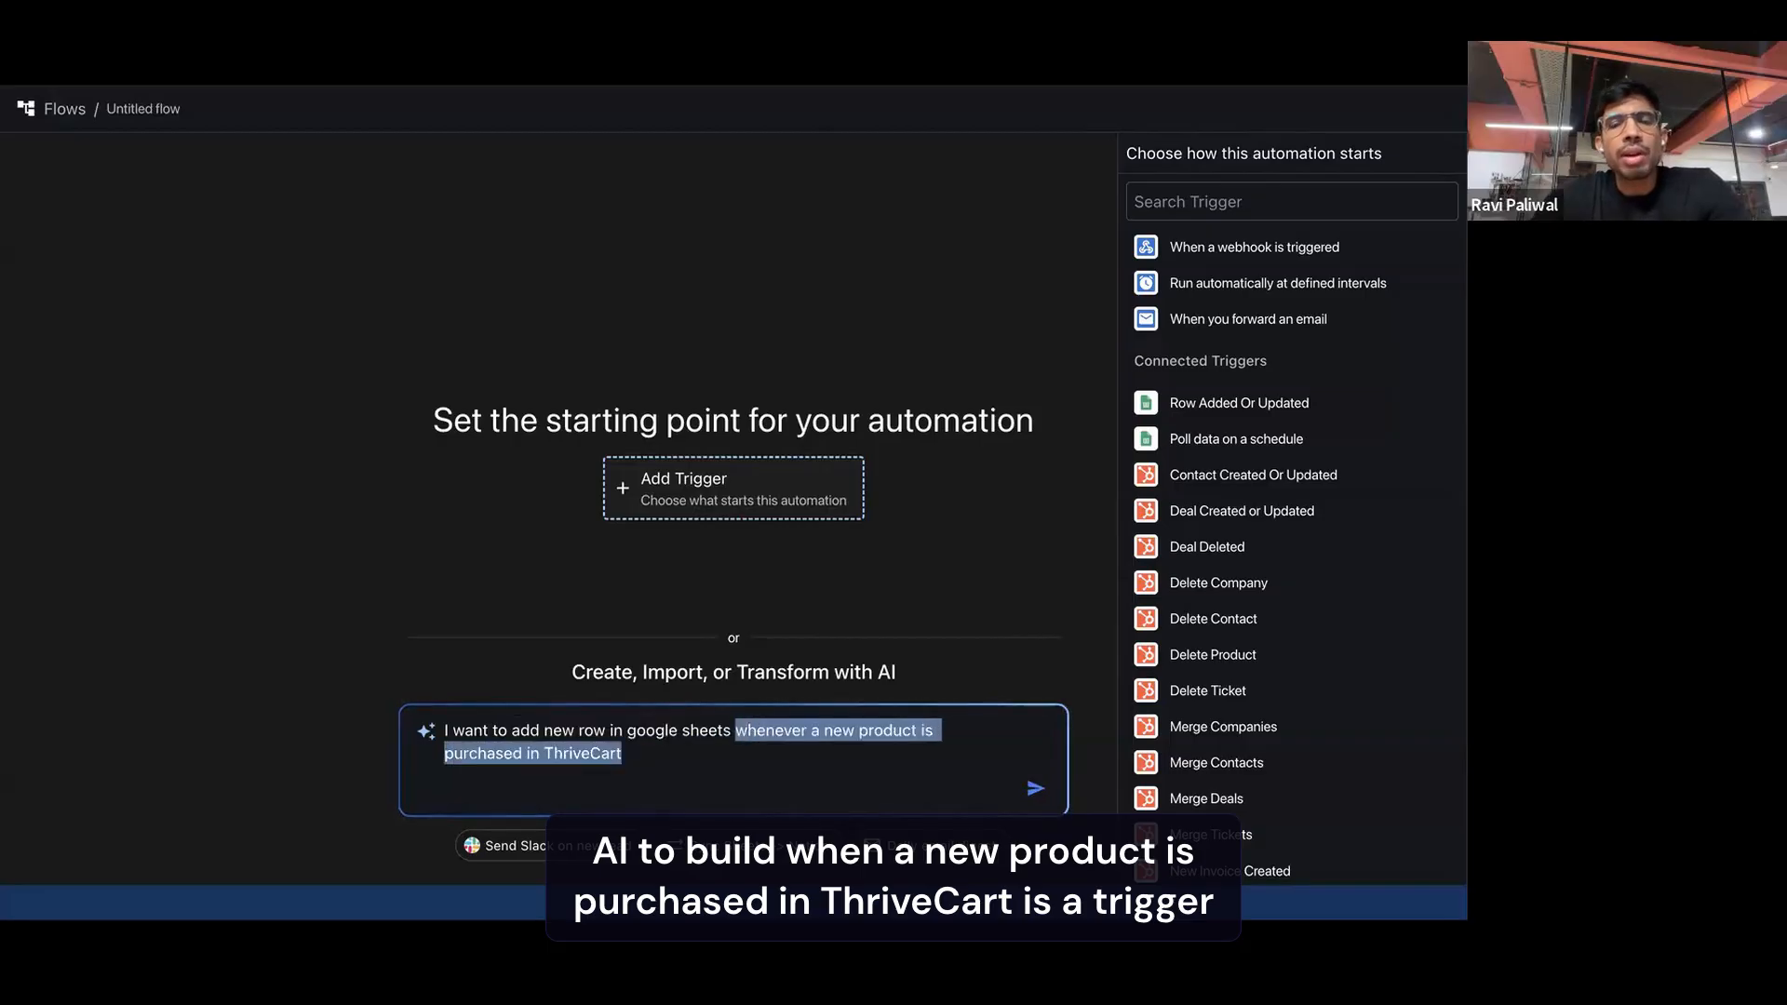
left_click(674, 760)
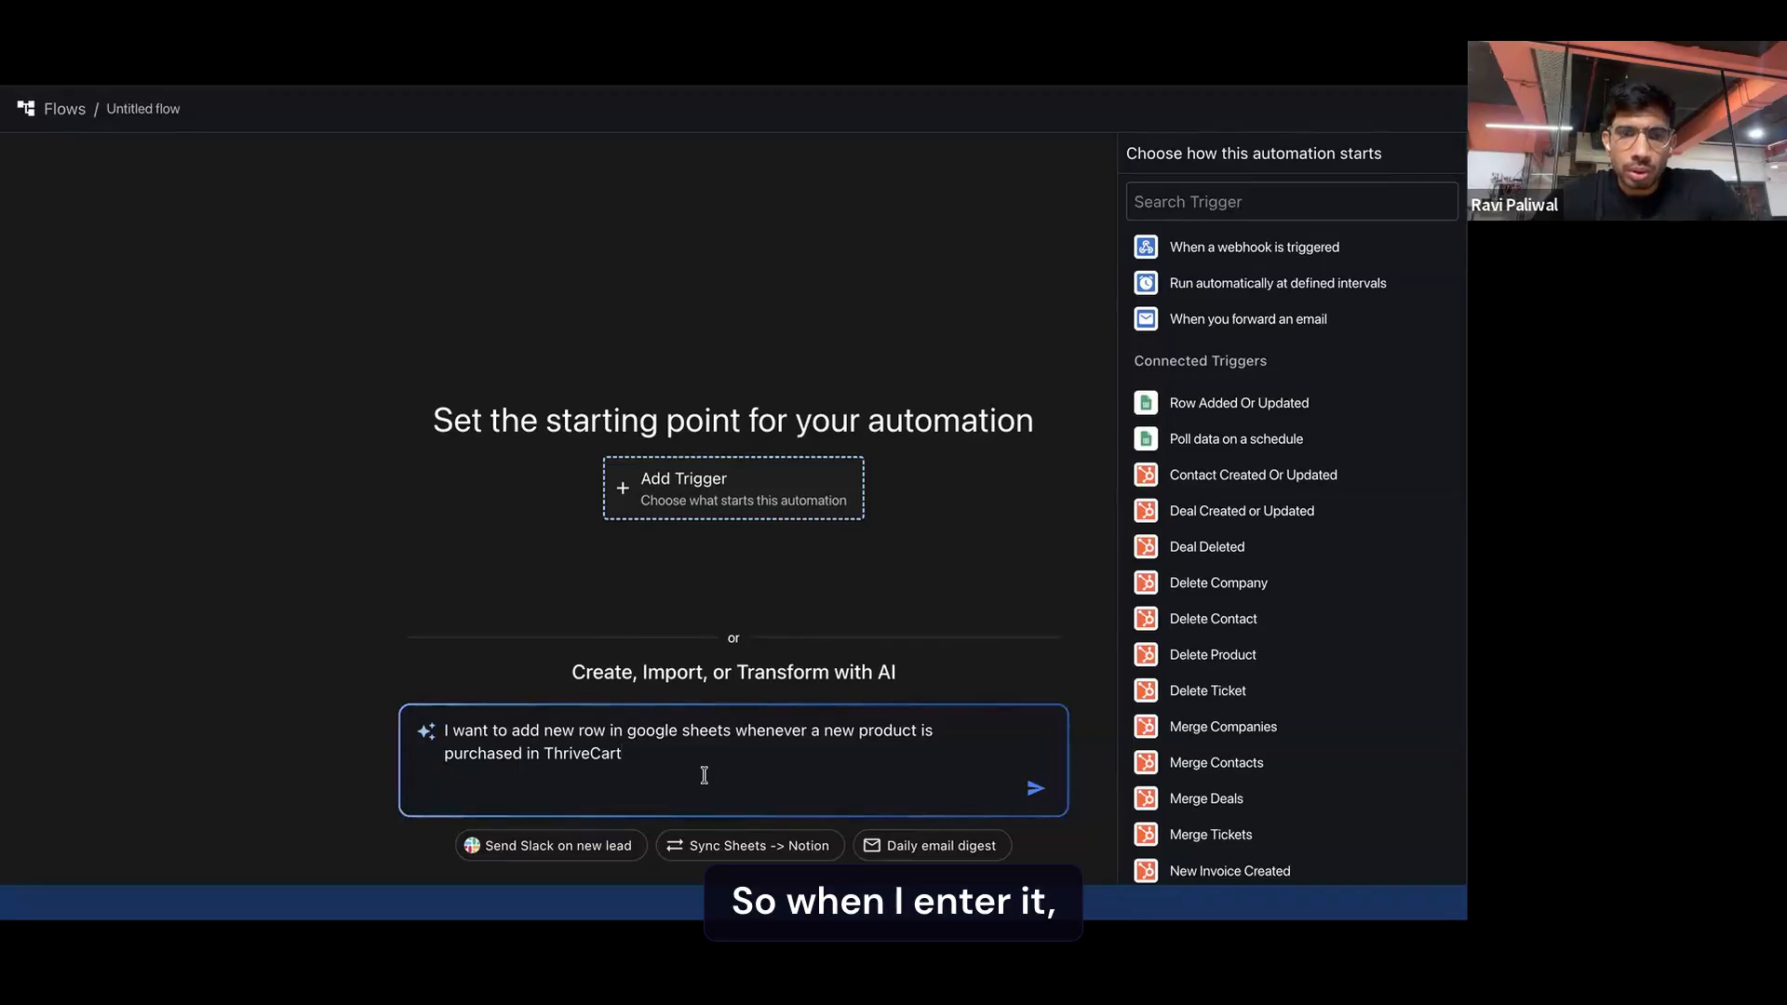
key("Return")
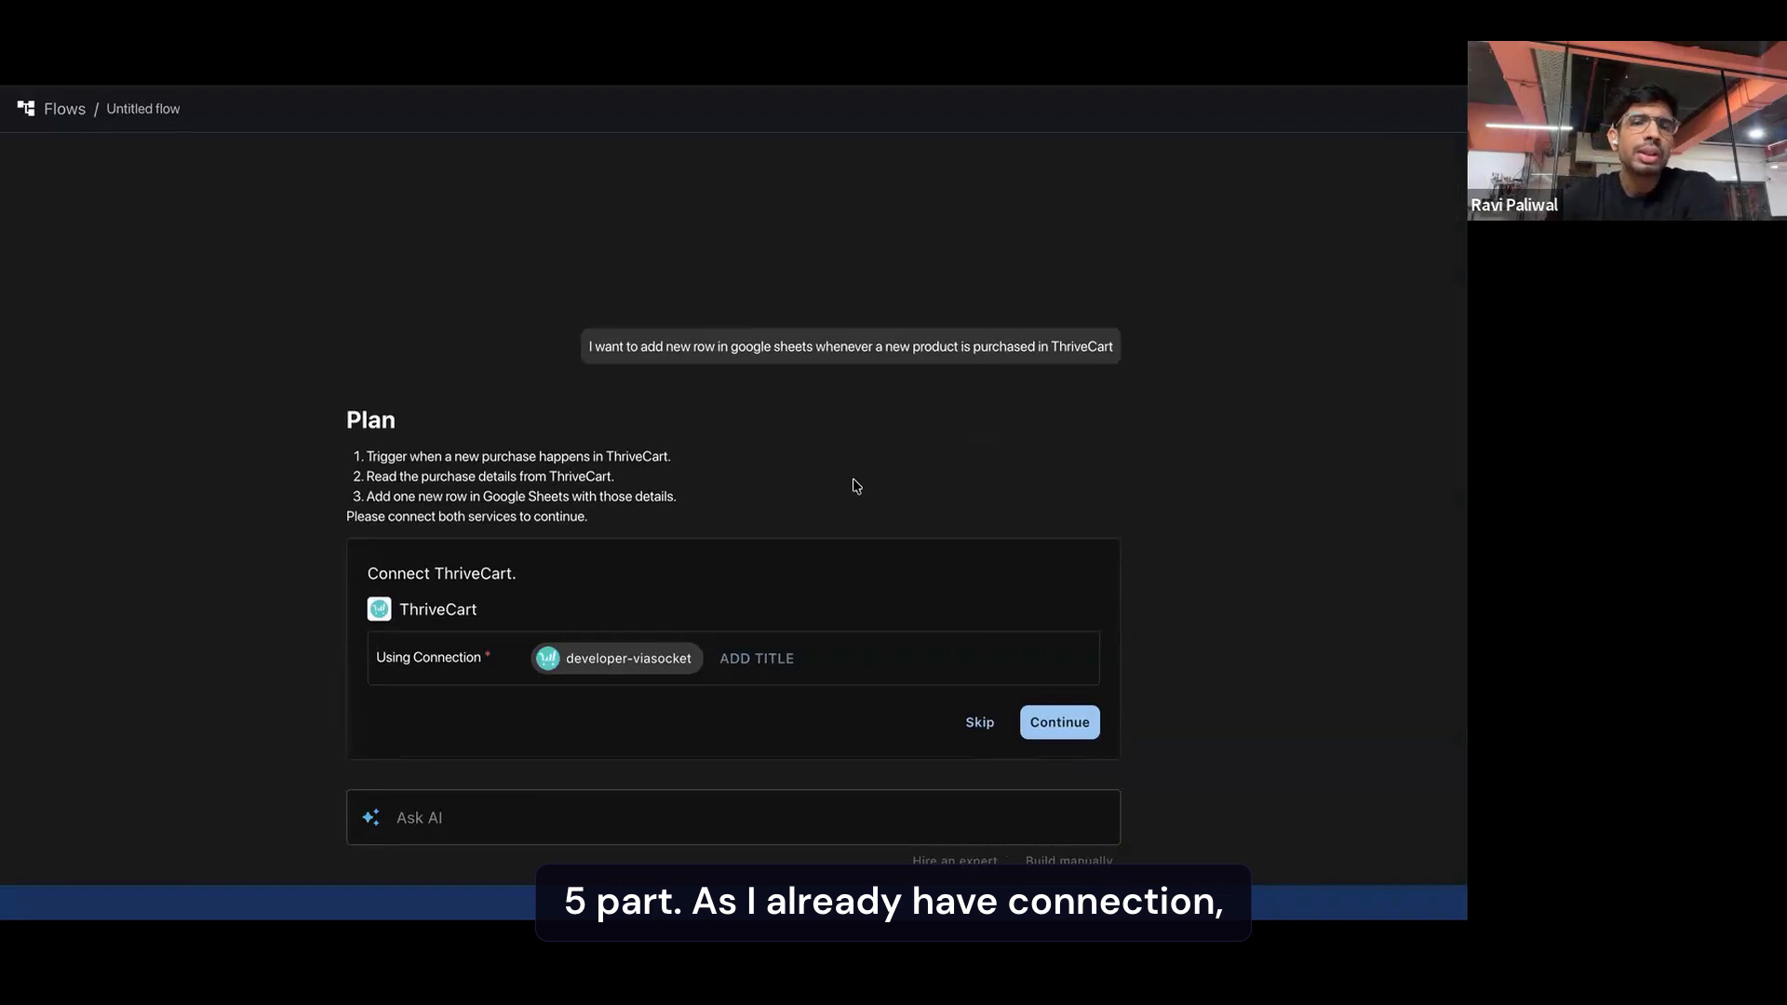
Check the available ThriveCart connections and continue with the existing developer-viasocket connection
left_click(632, 663)
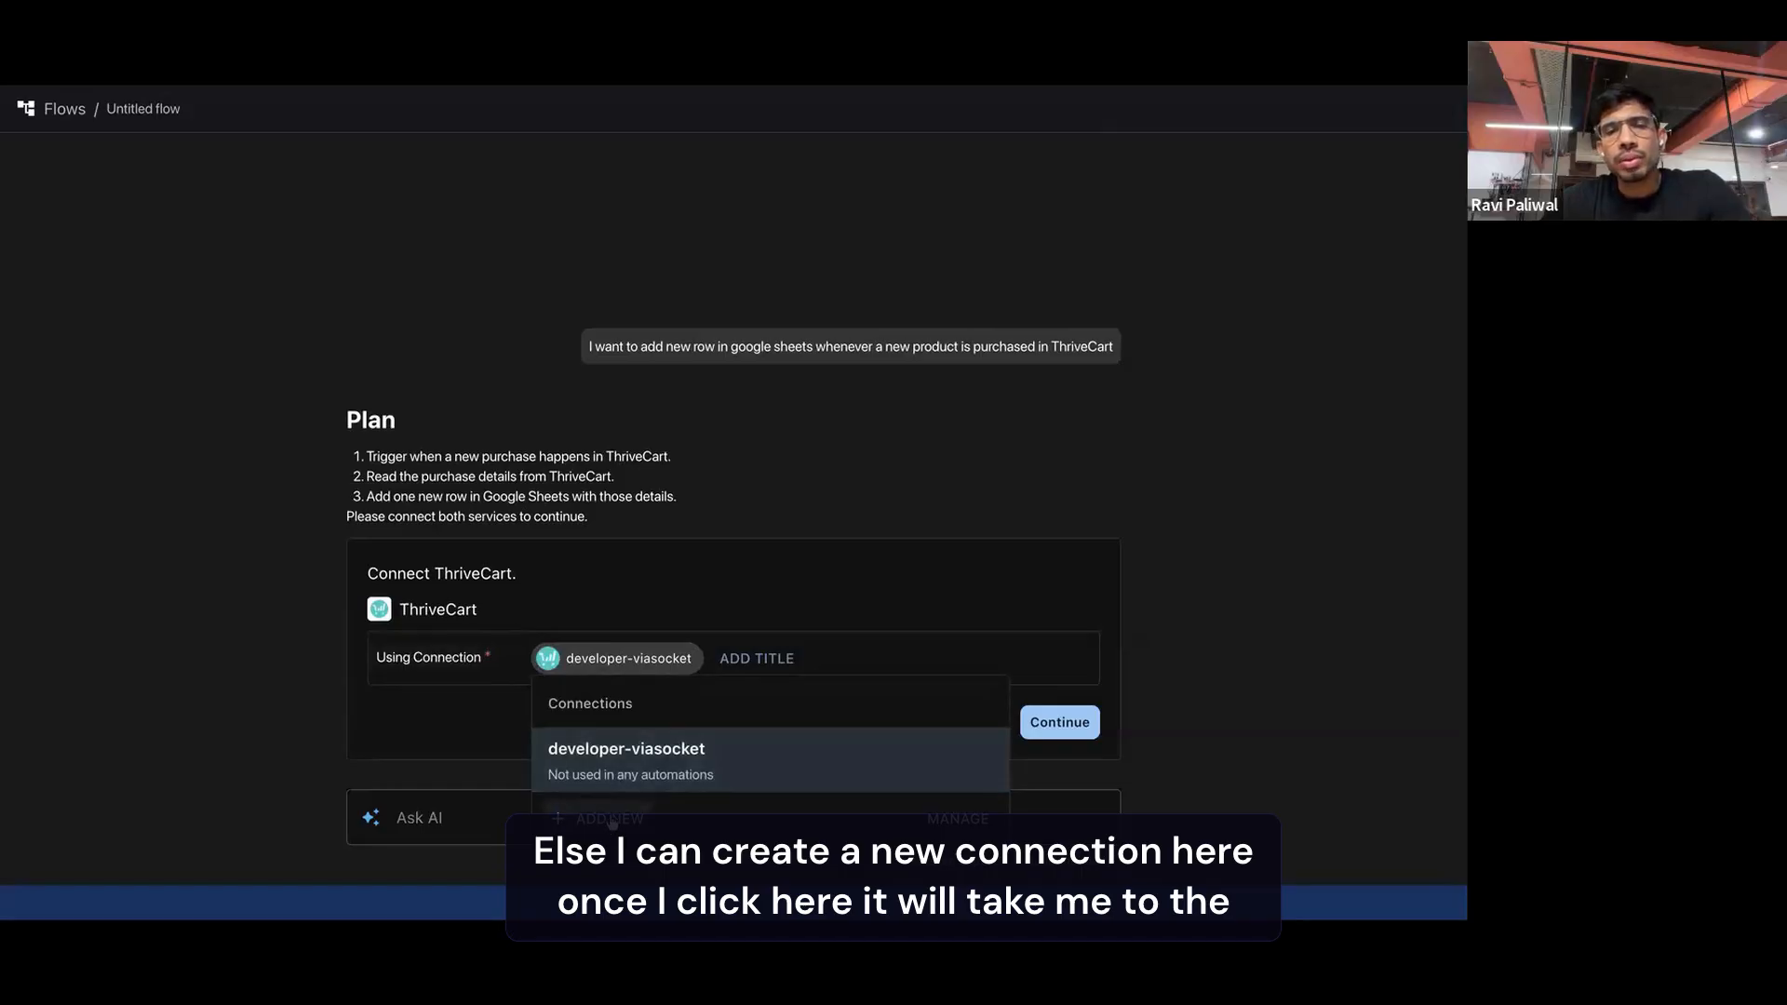
left_click(508, 718)
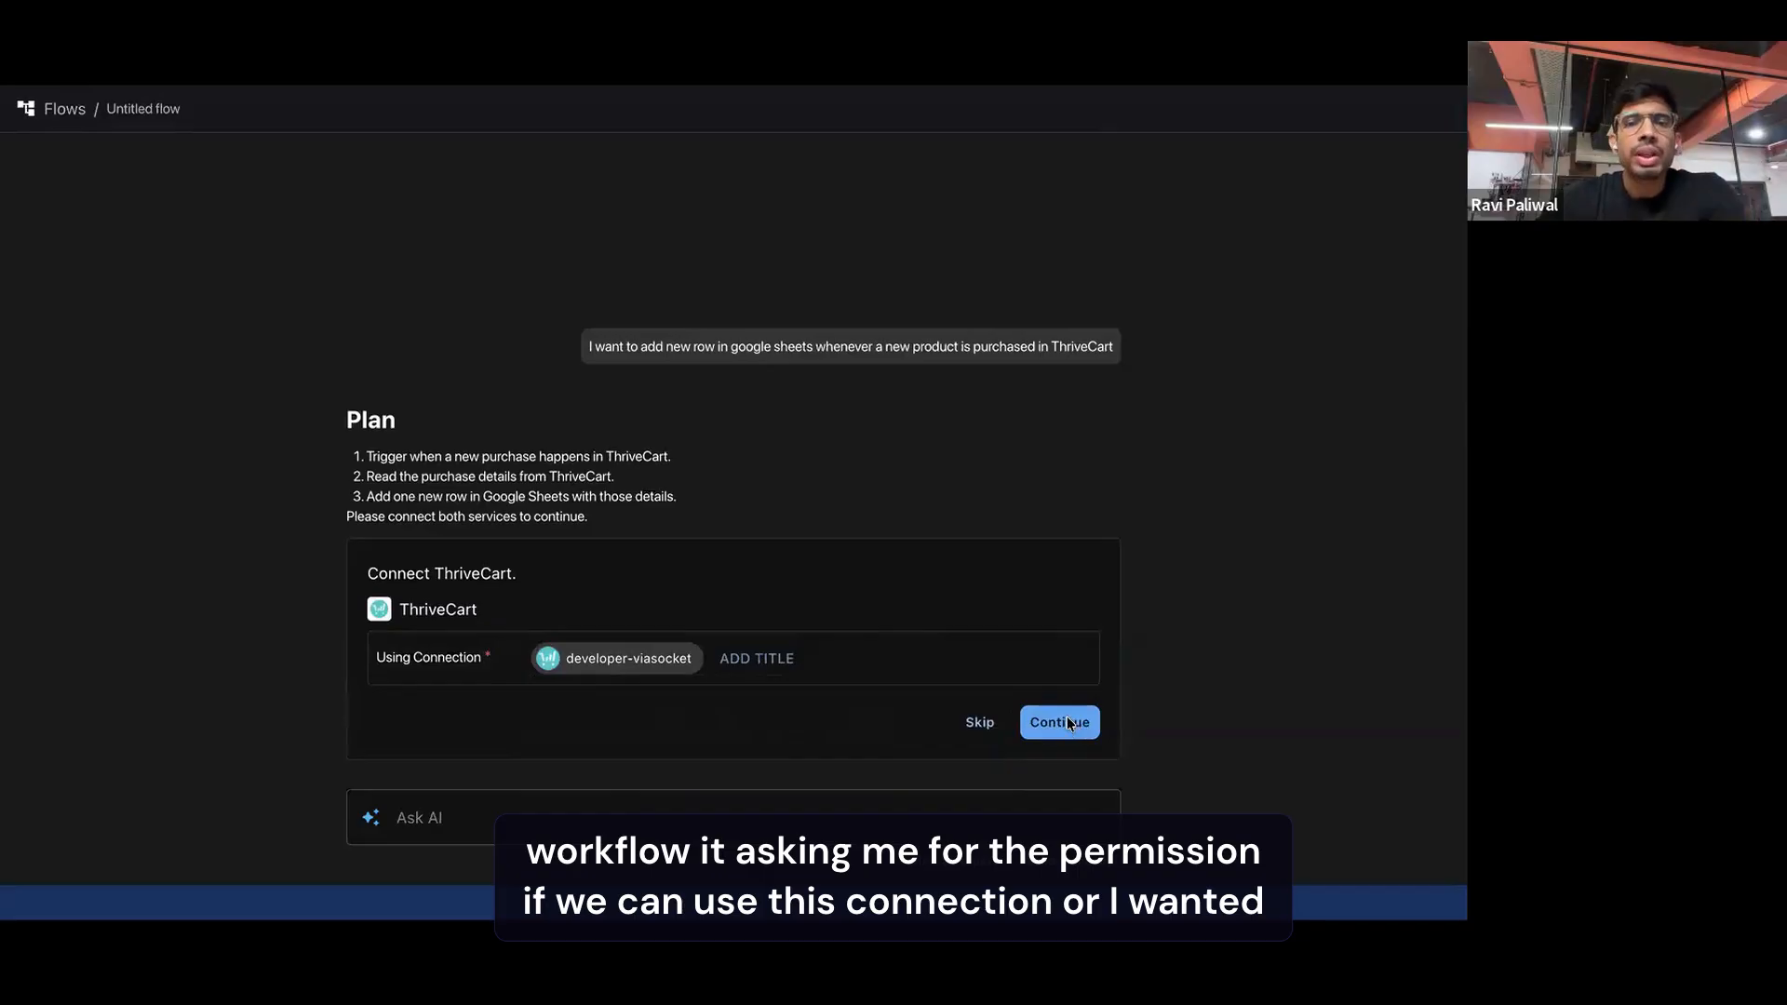
left_click(626, 666)
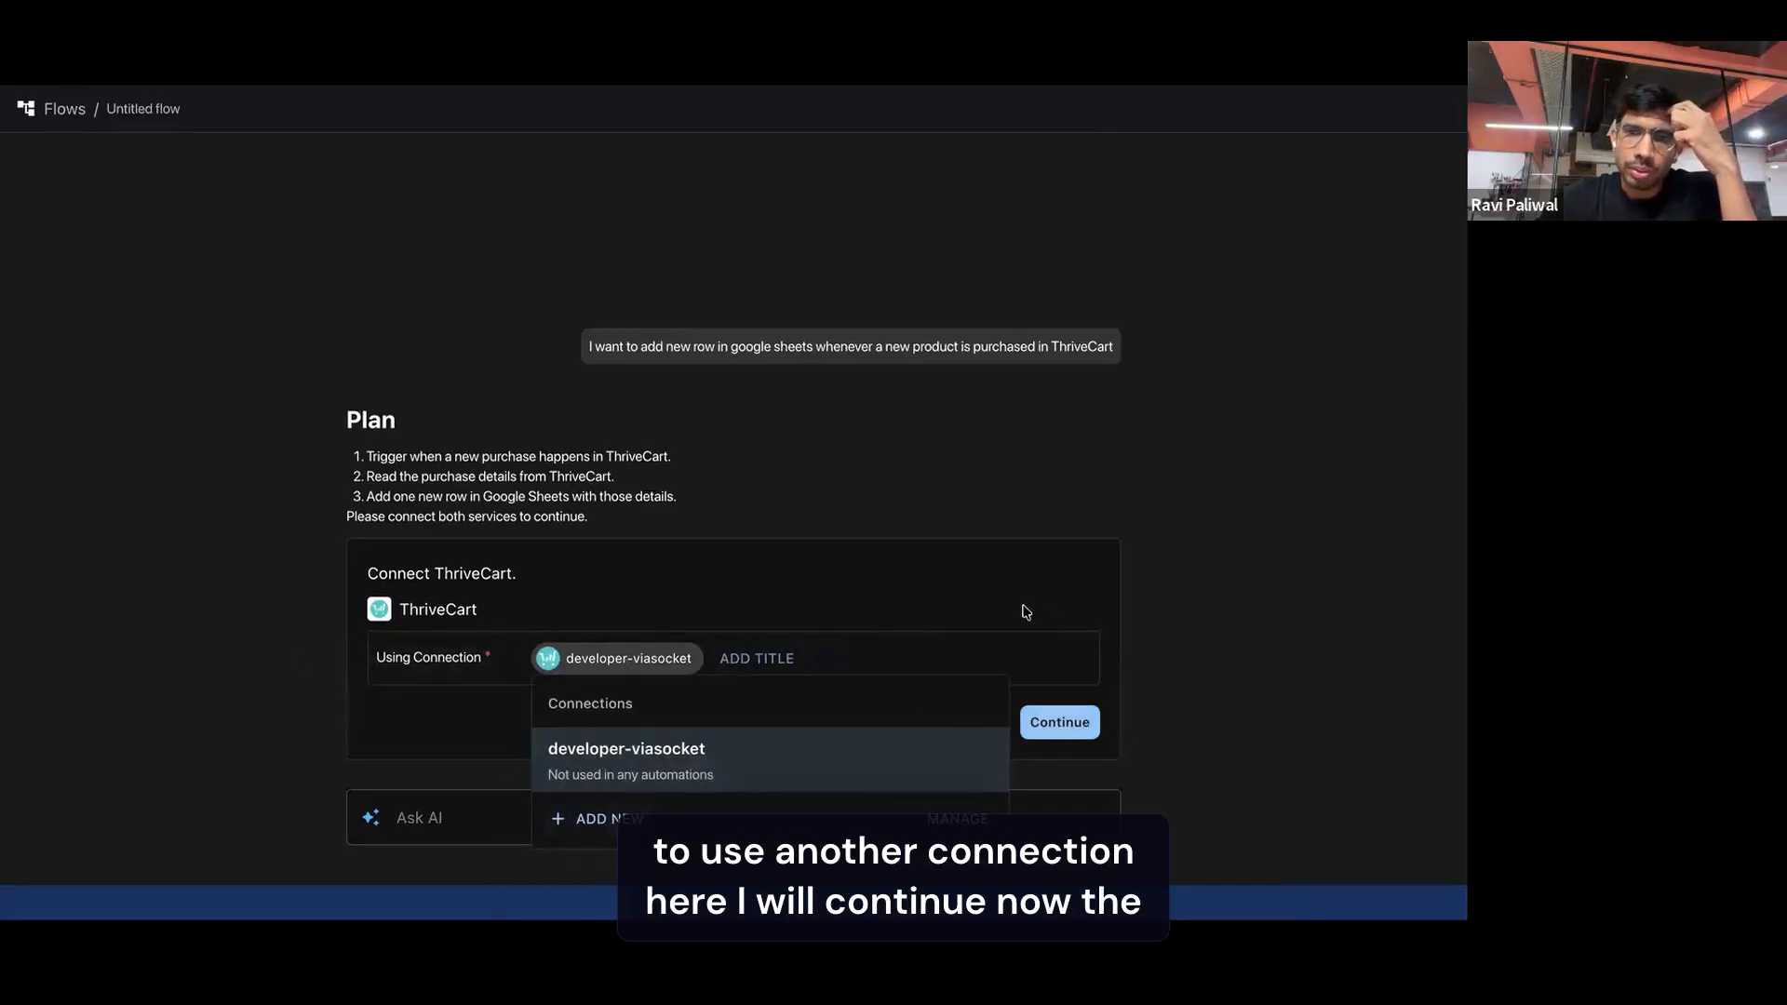
left_click(1033, 672)
left_click(1053, 722)
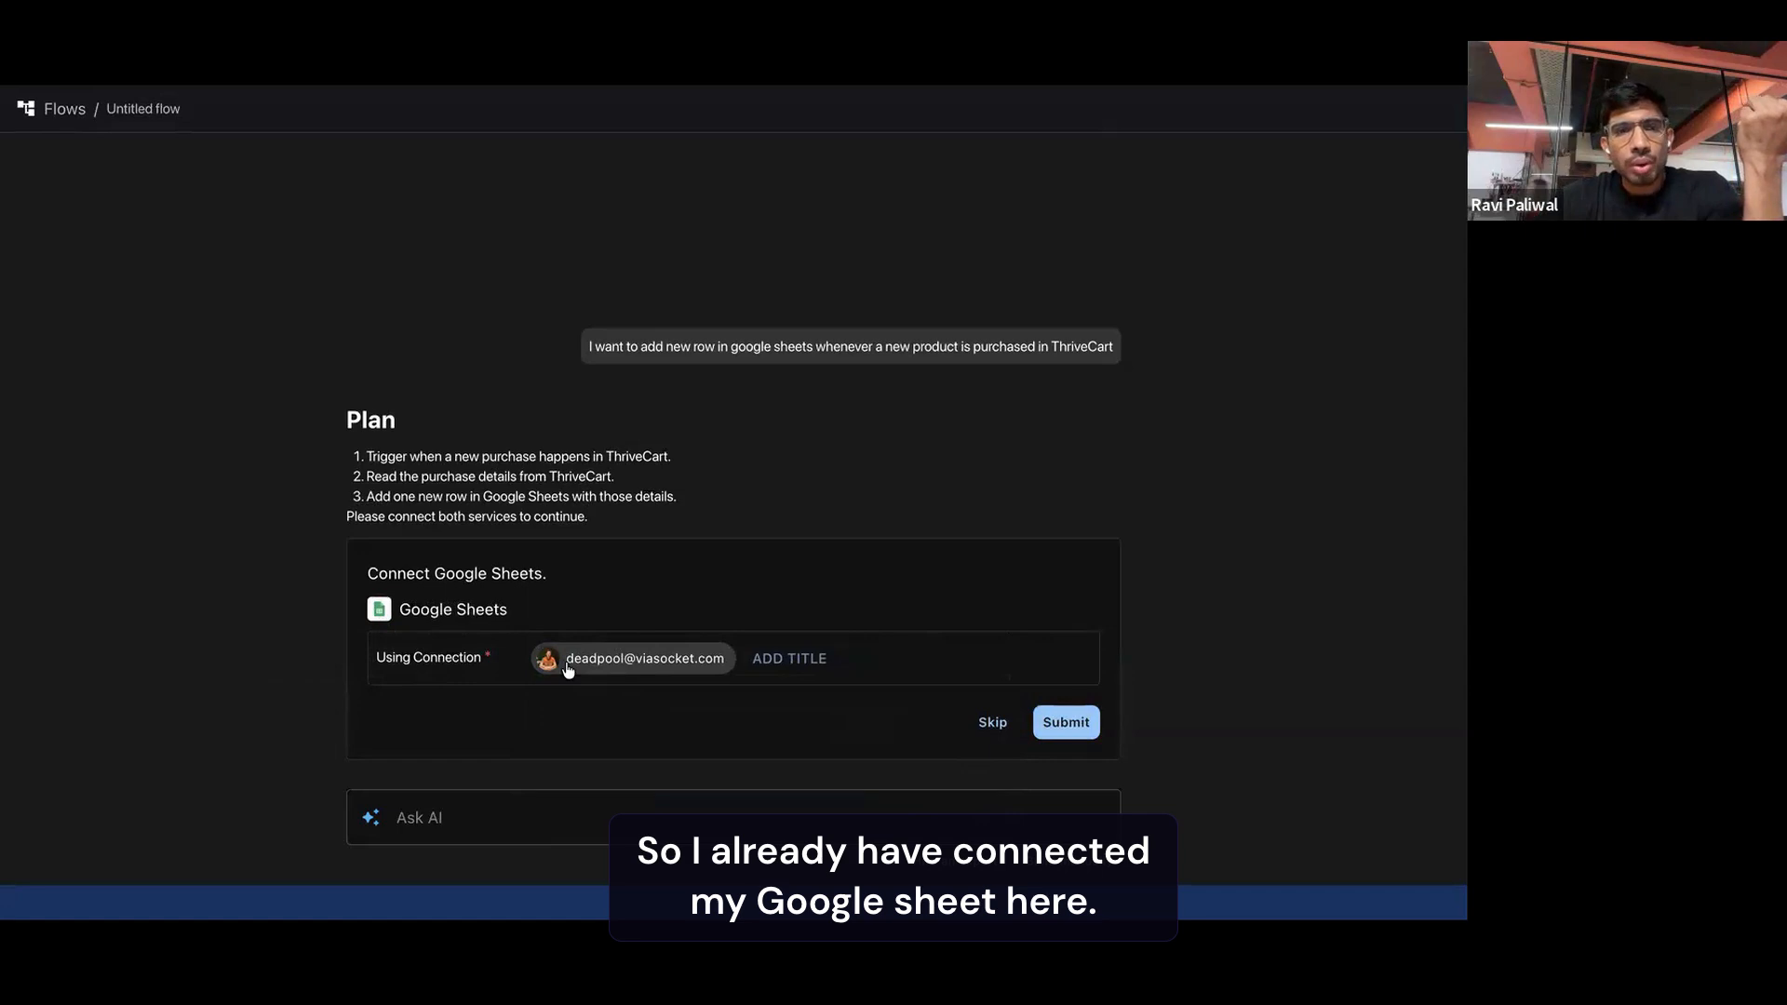
Check the available Google Sheets connections and submit the already connected Google account
left_click(602, 665)
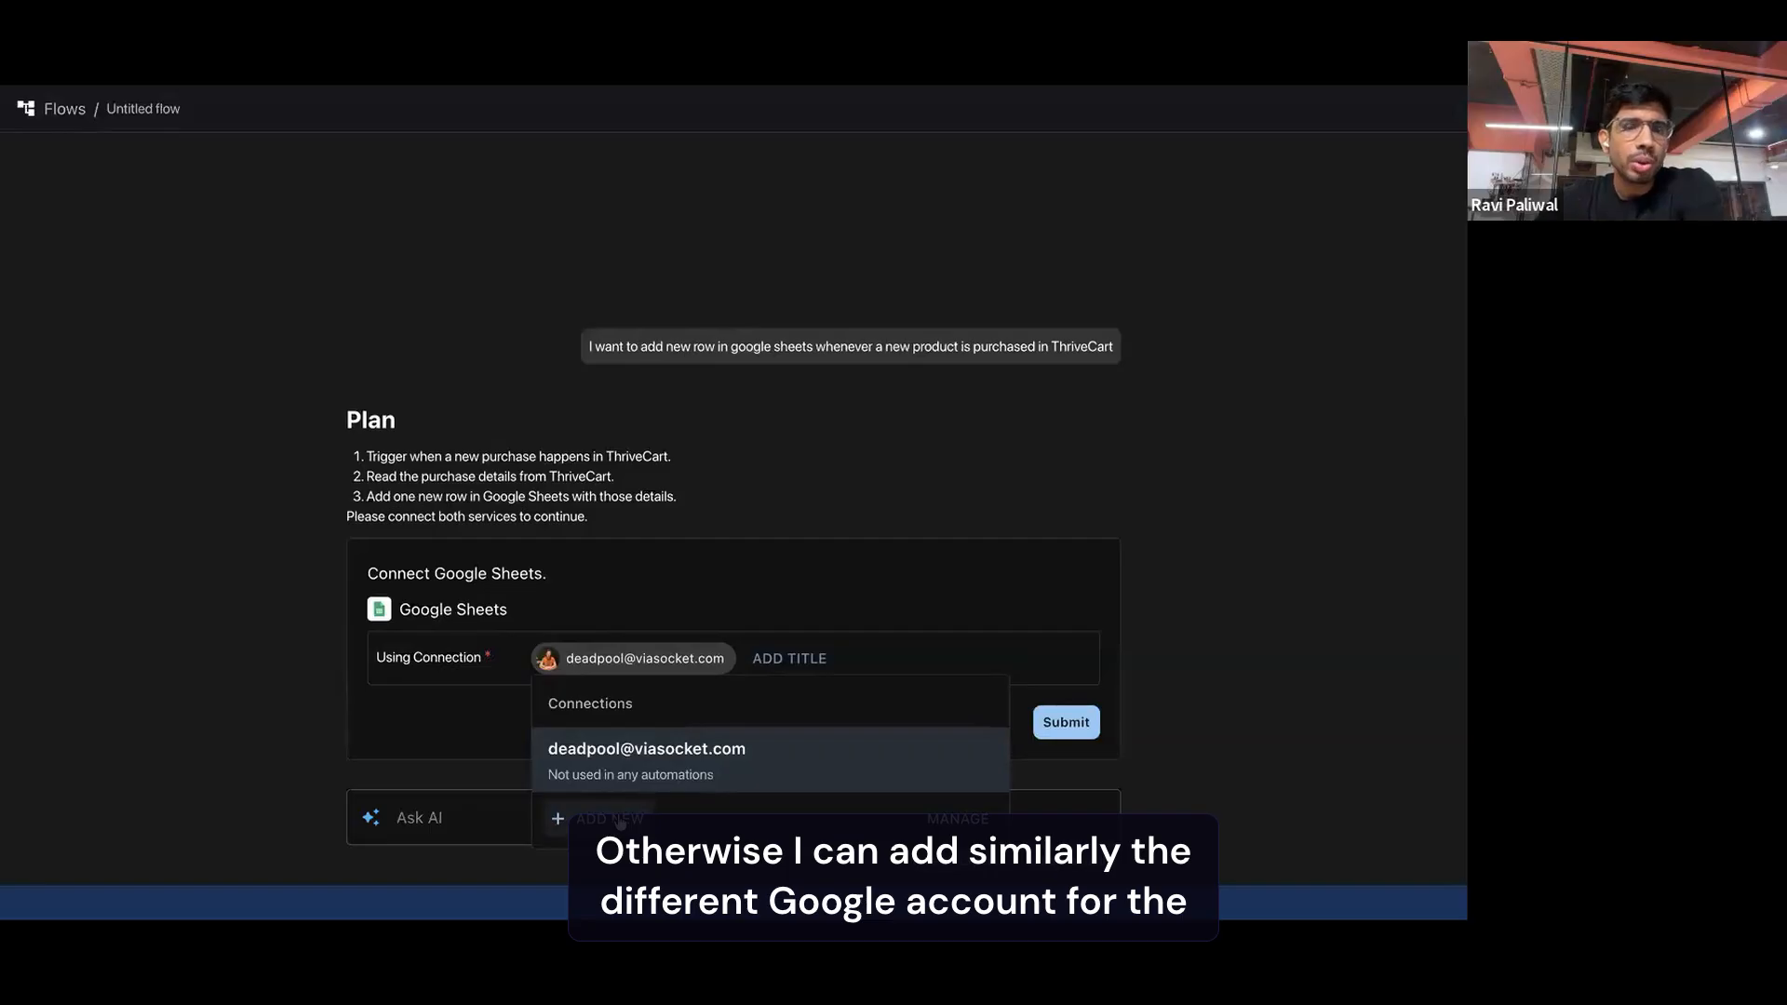
left_click(470, 738)
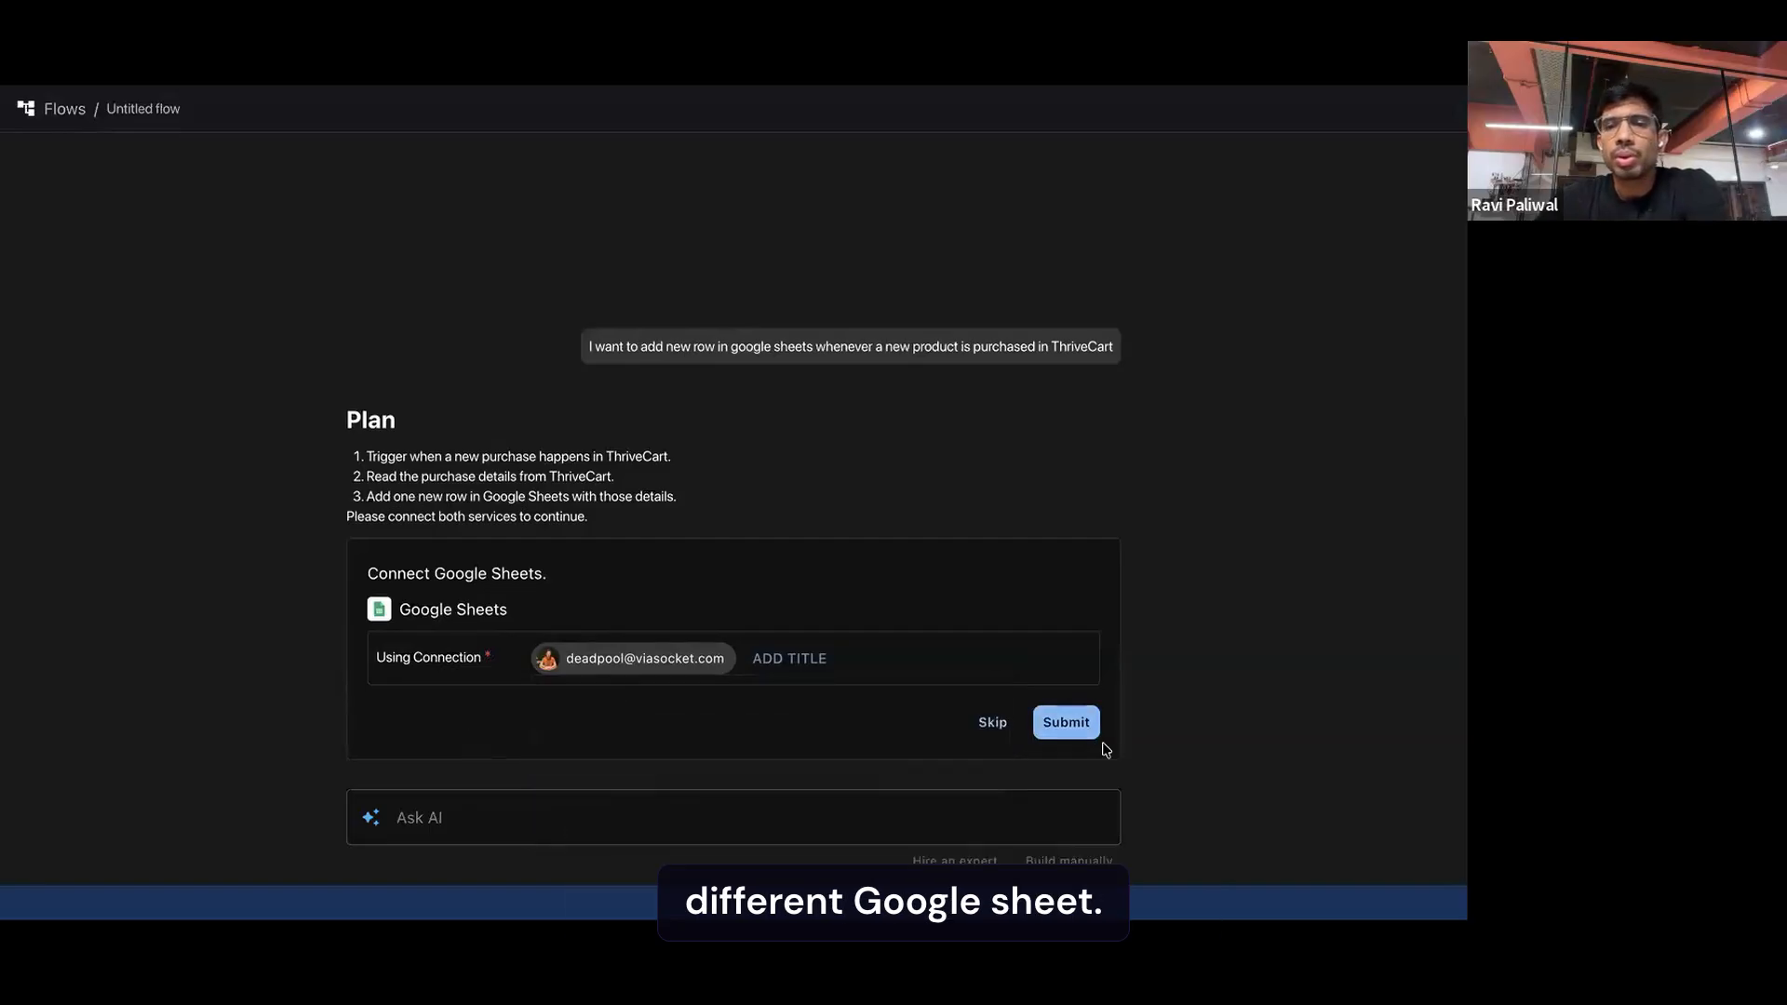
left_click(1066, 723)
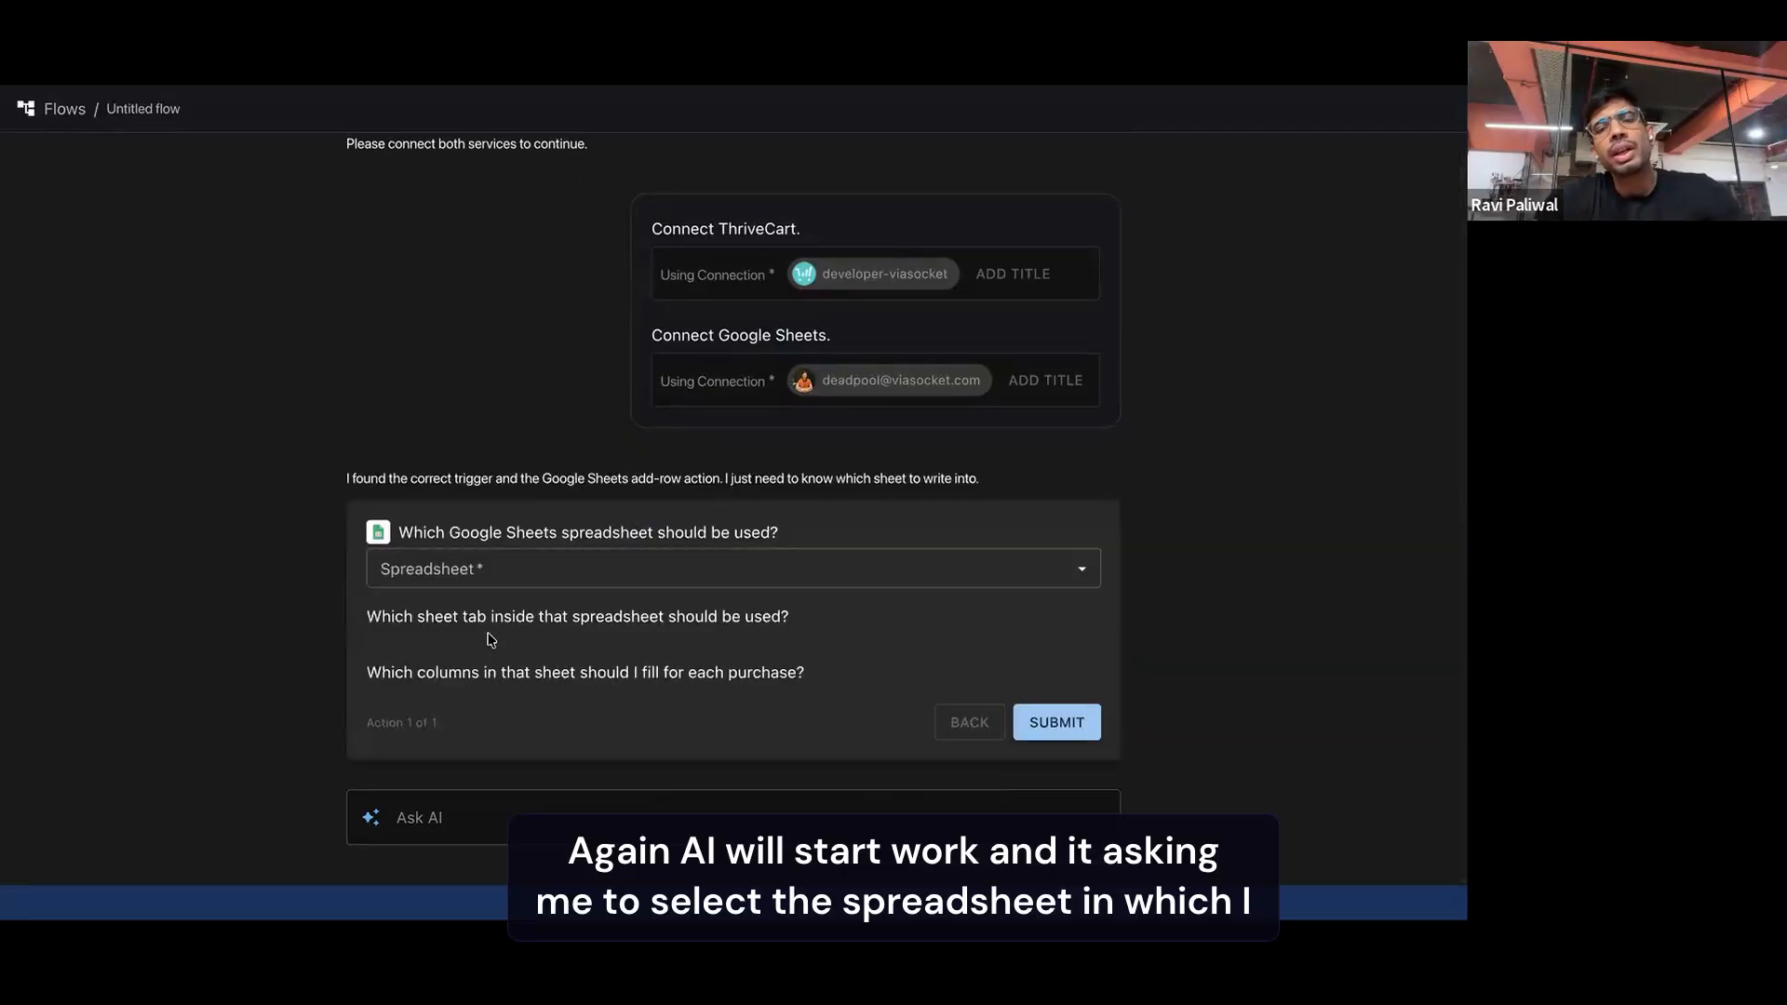
Choose the "New Purchases from ThriveCart" spreadsheet and its Sheet1 tab as the destination for the rows
left_click(530, 573)
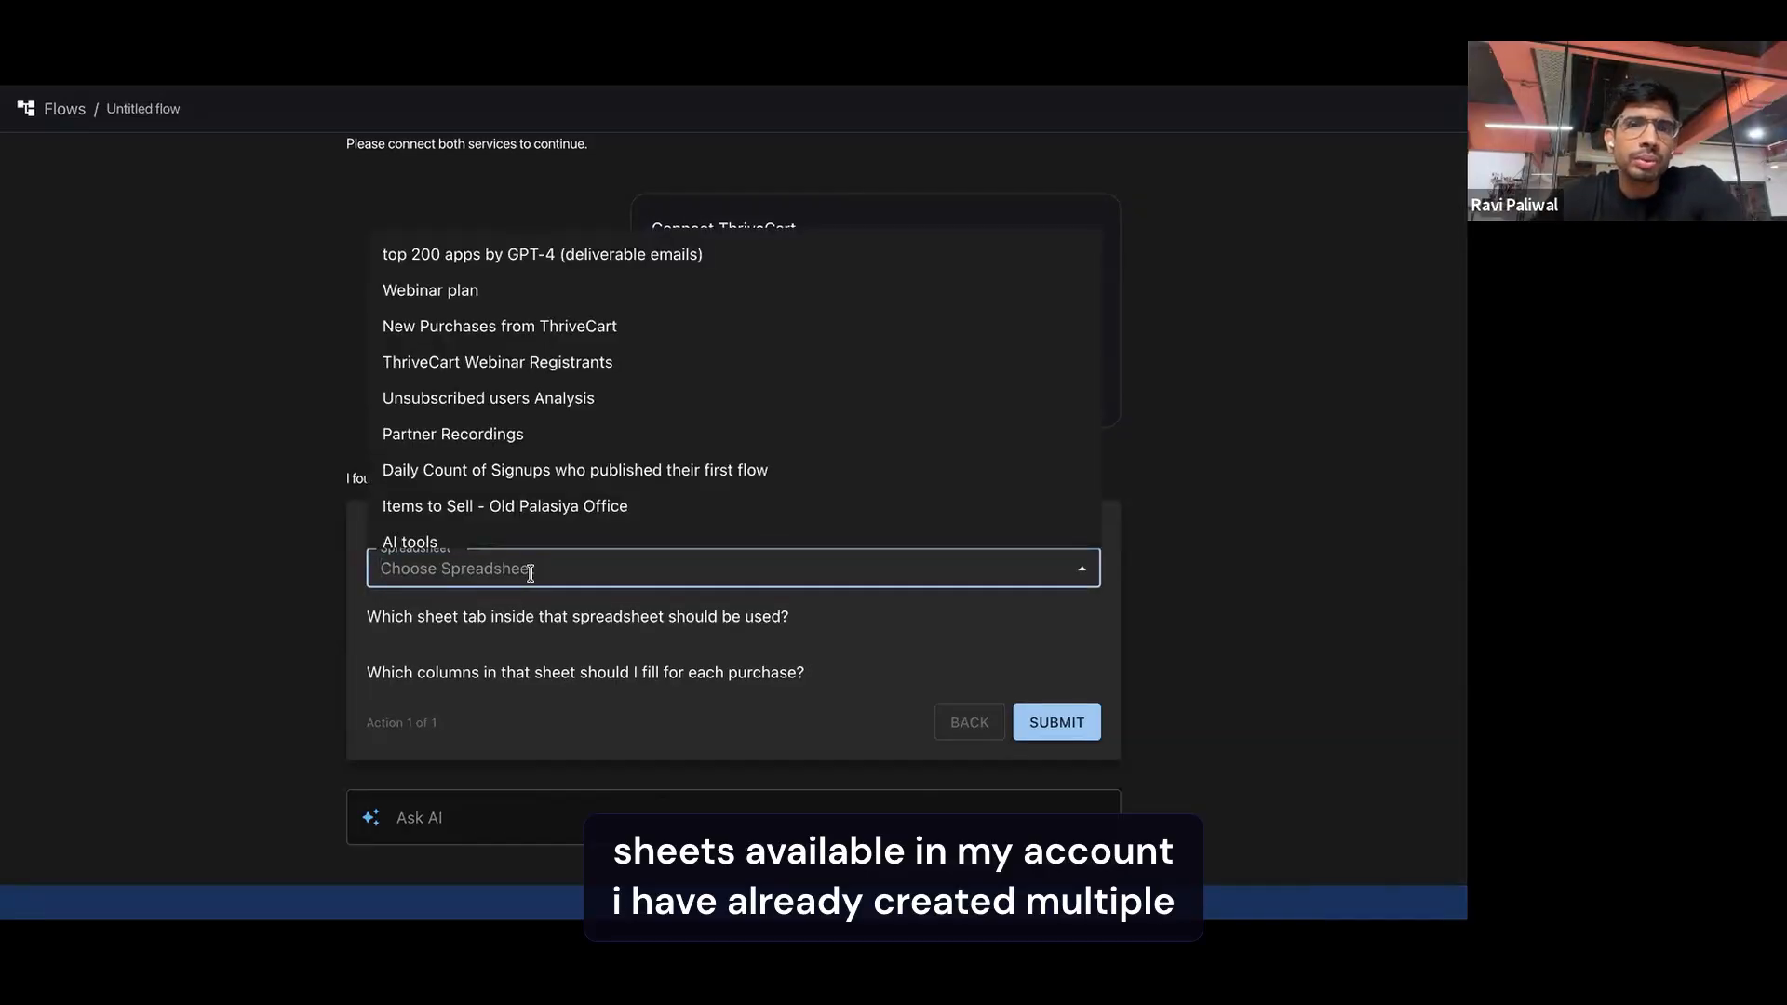
left_click(548, 328)
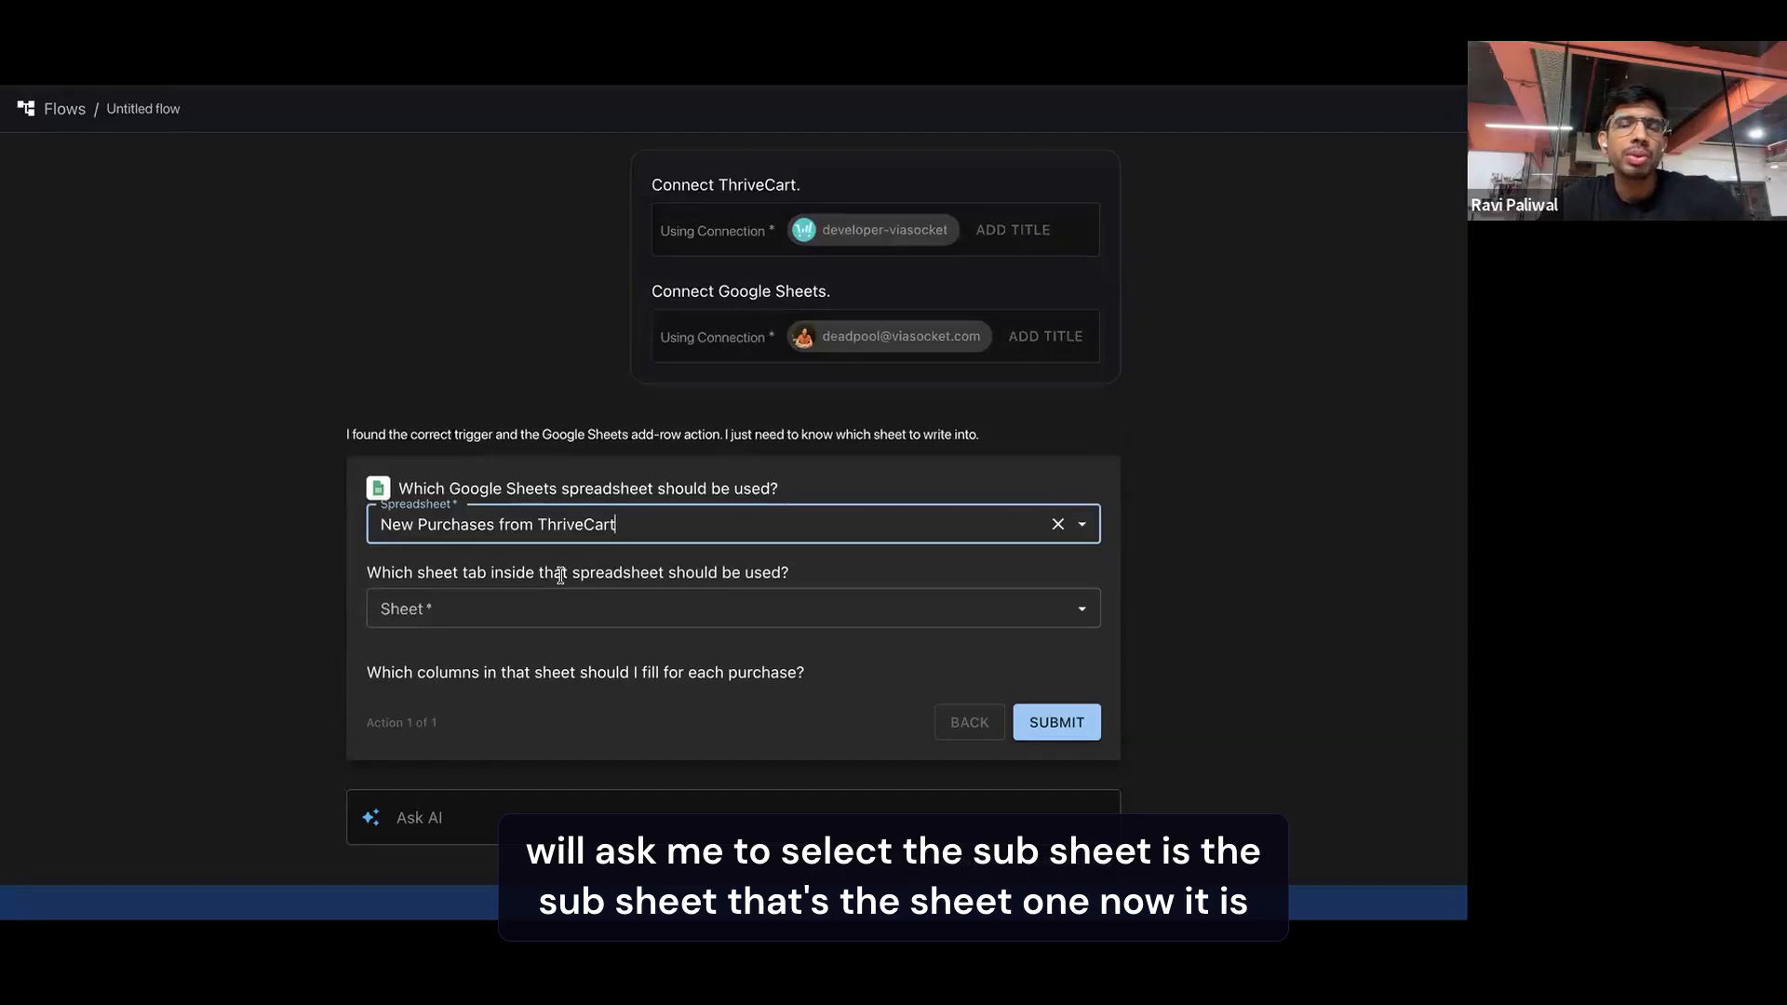
left_click(570, 606)
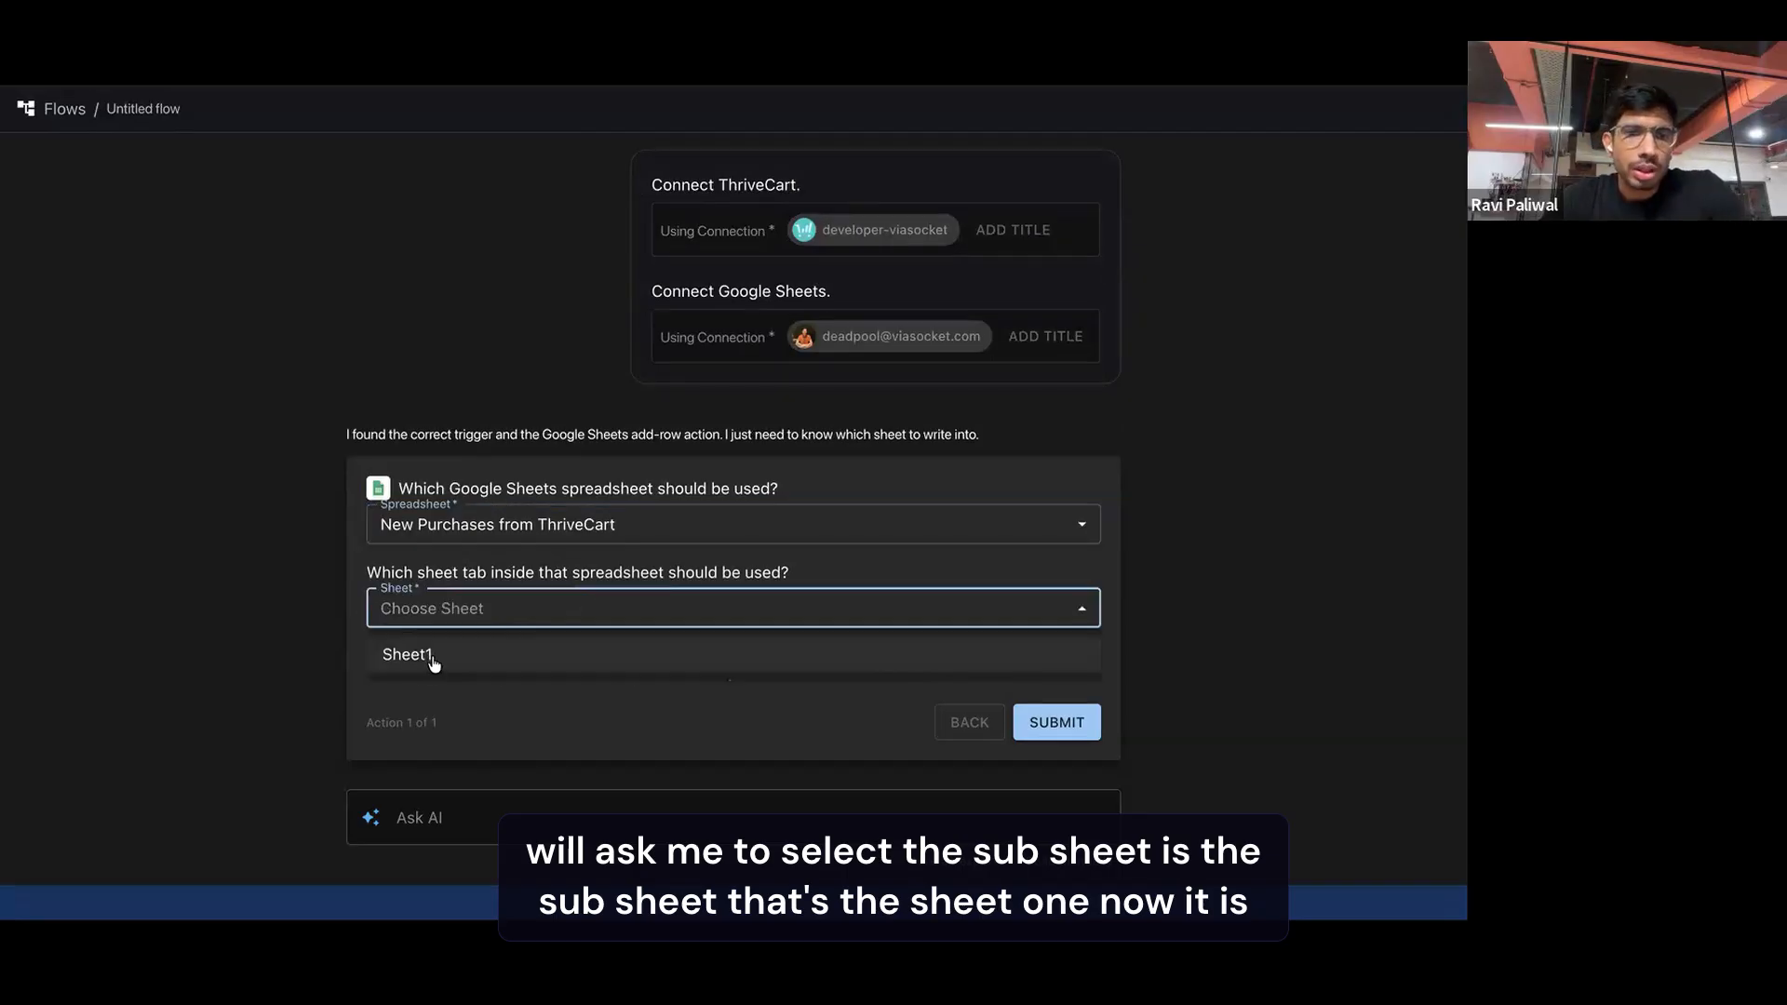
left_click(431, 656)
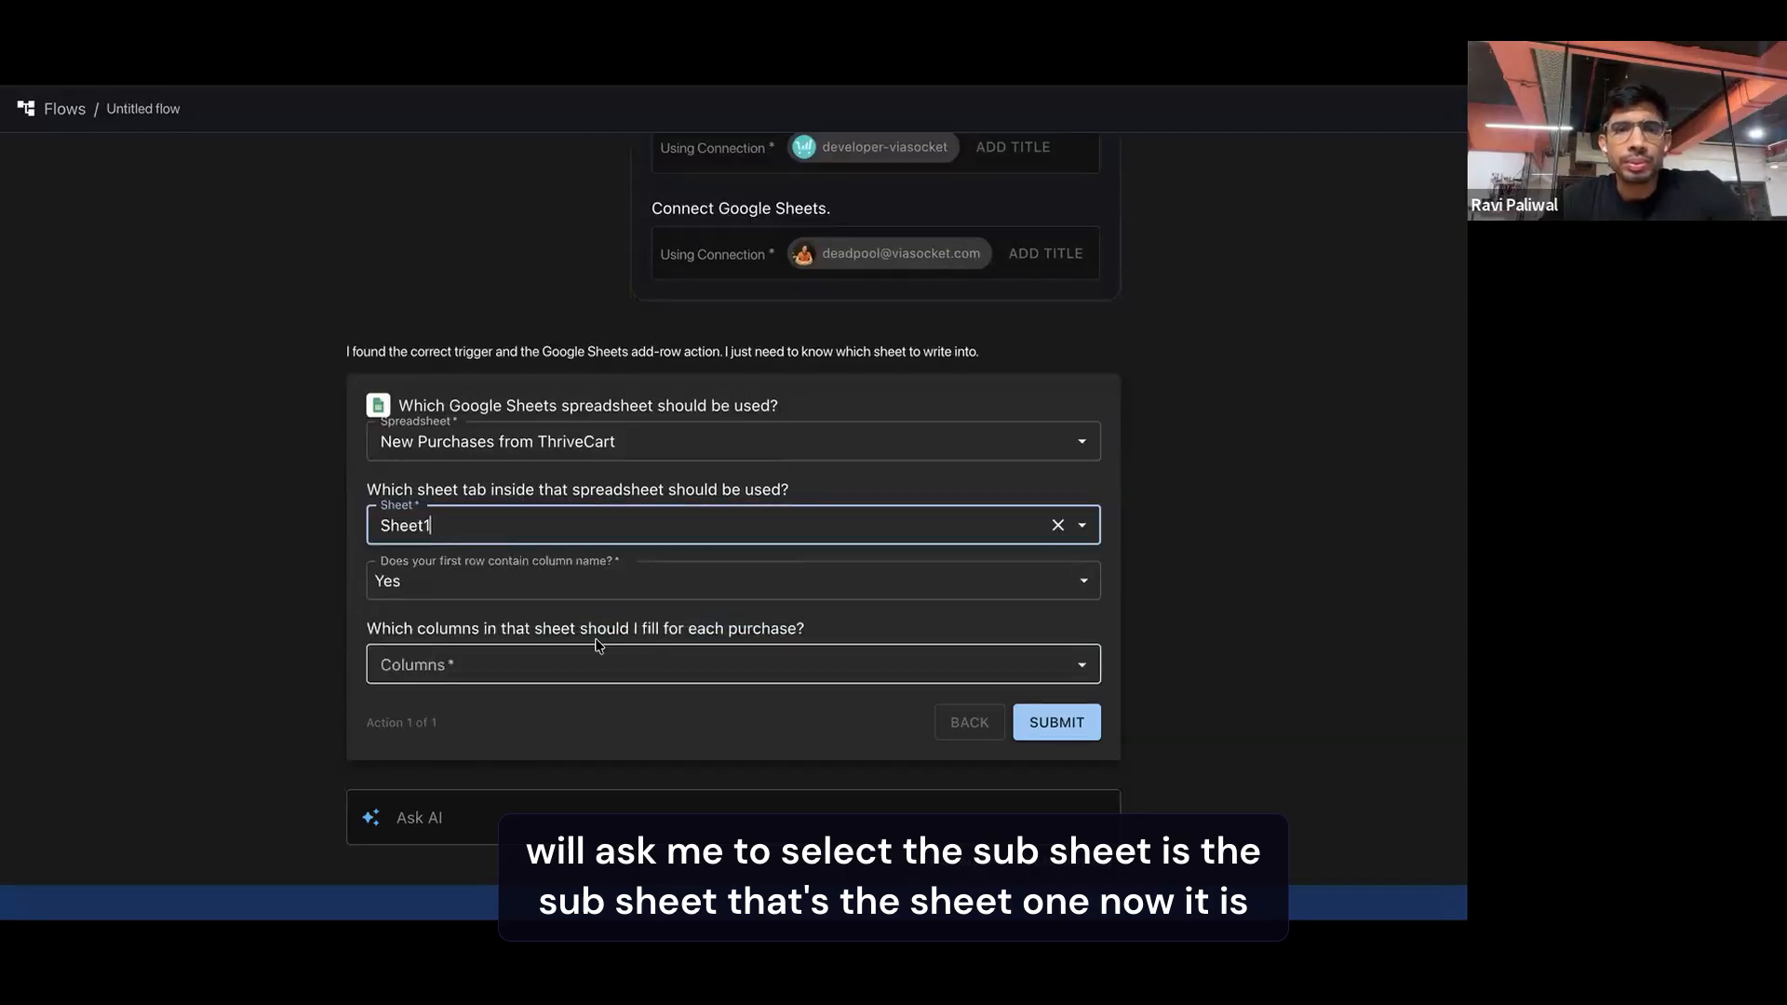
Select the Name, Email and Product Name columns to fill for each purchase and submit the answers
left_click(513, 660)
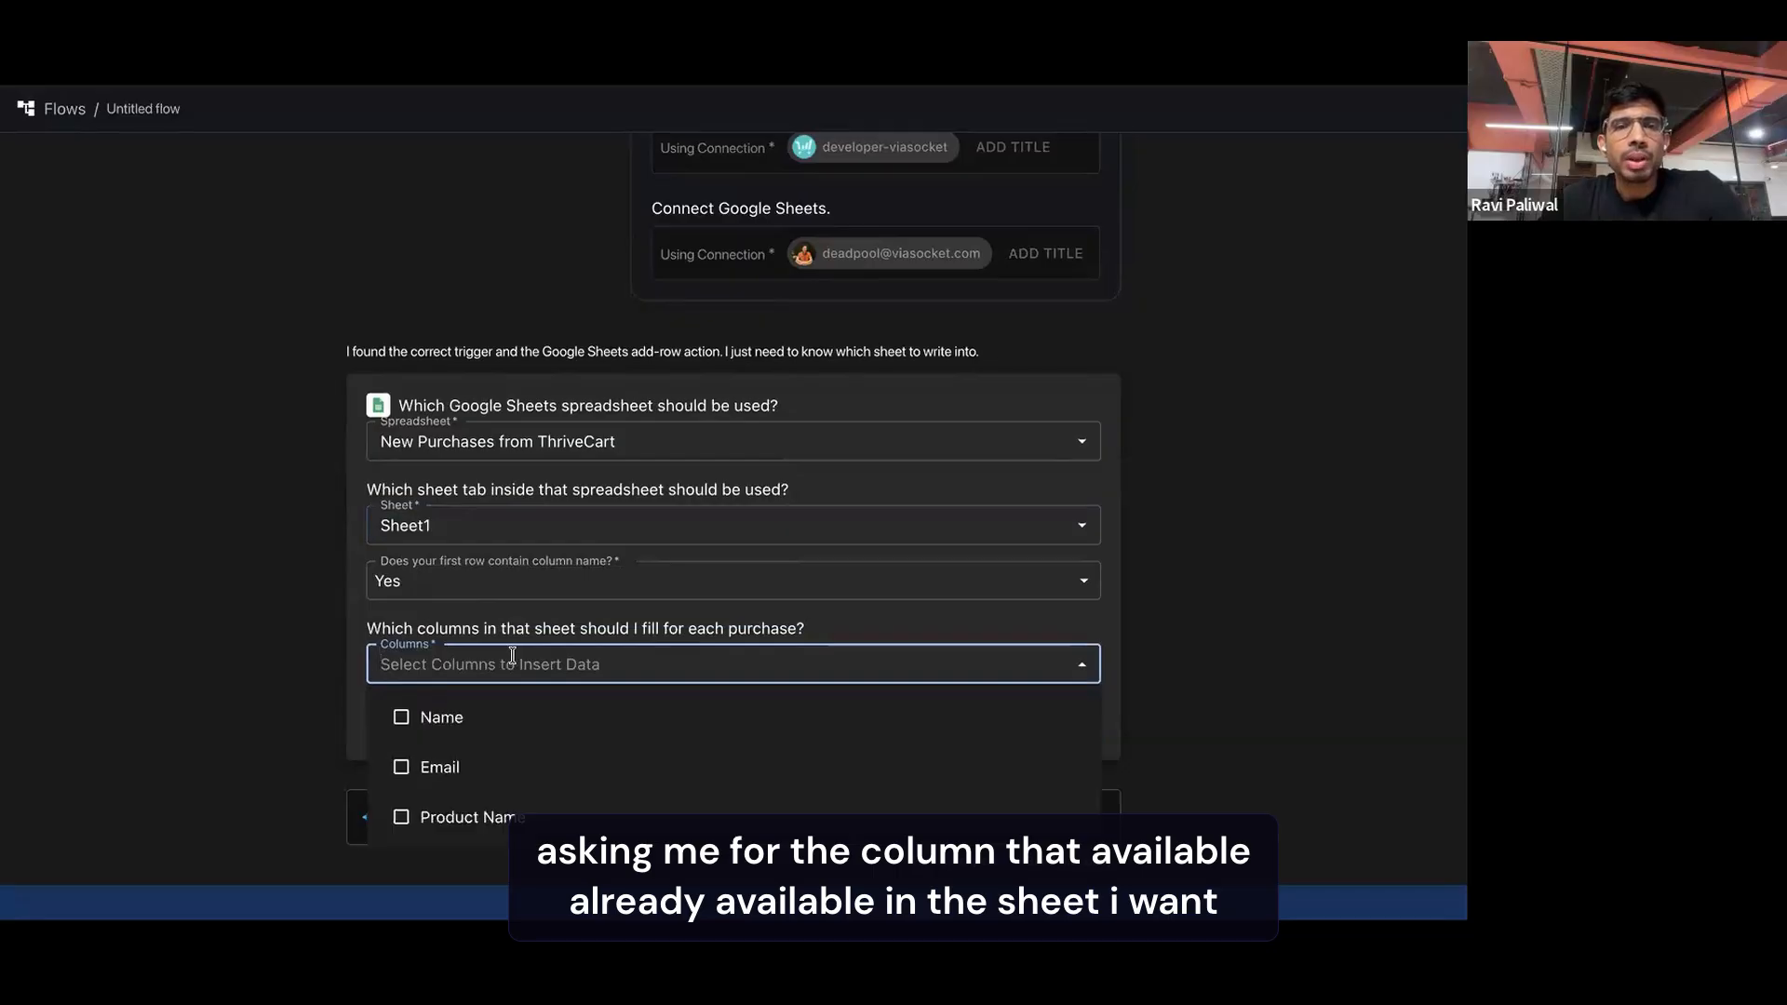
left_click(401, 717)
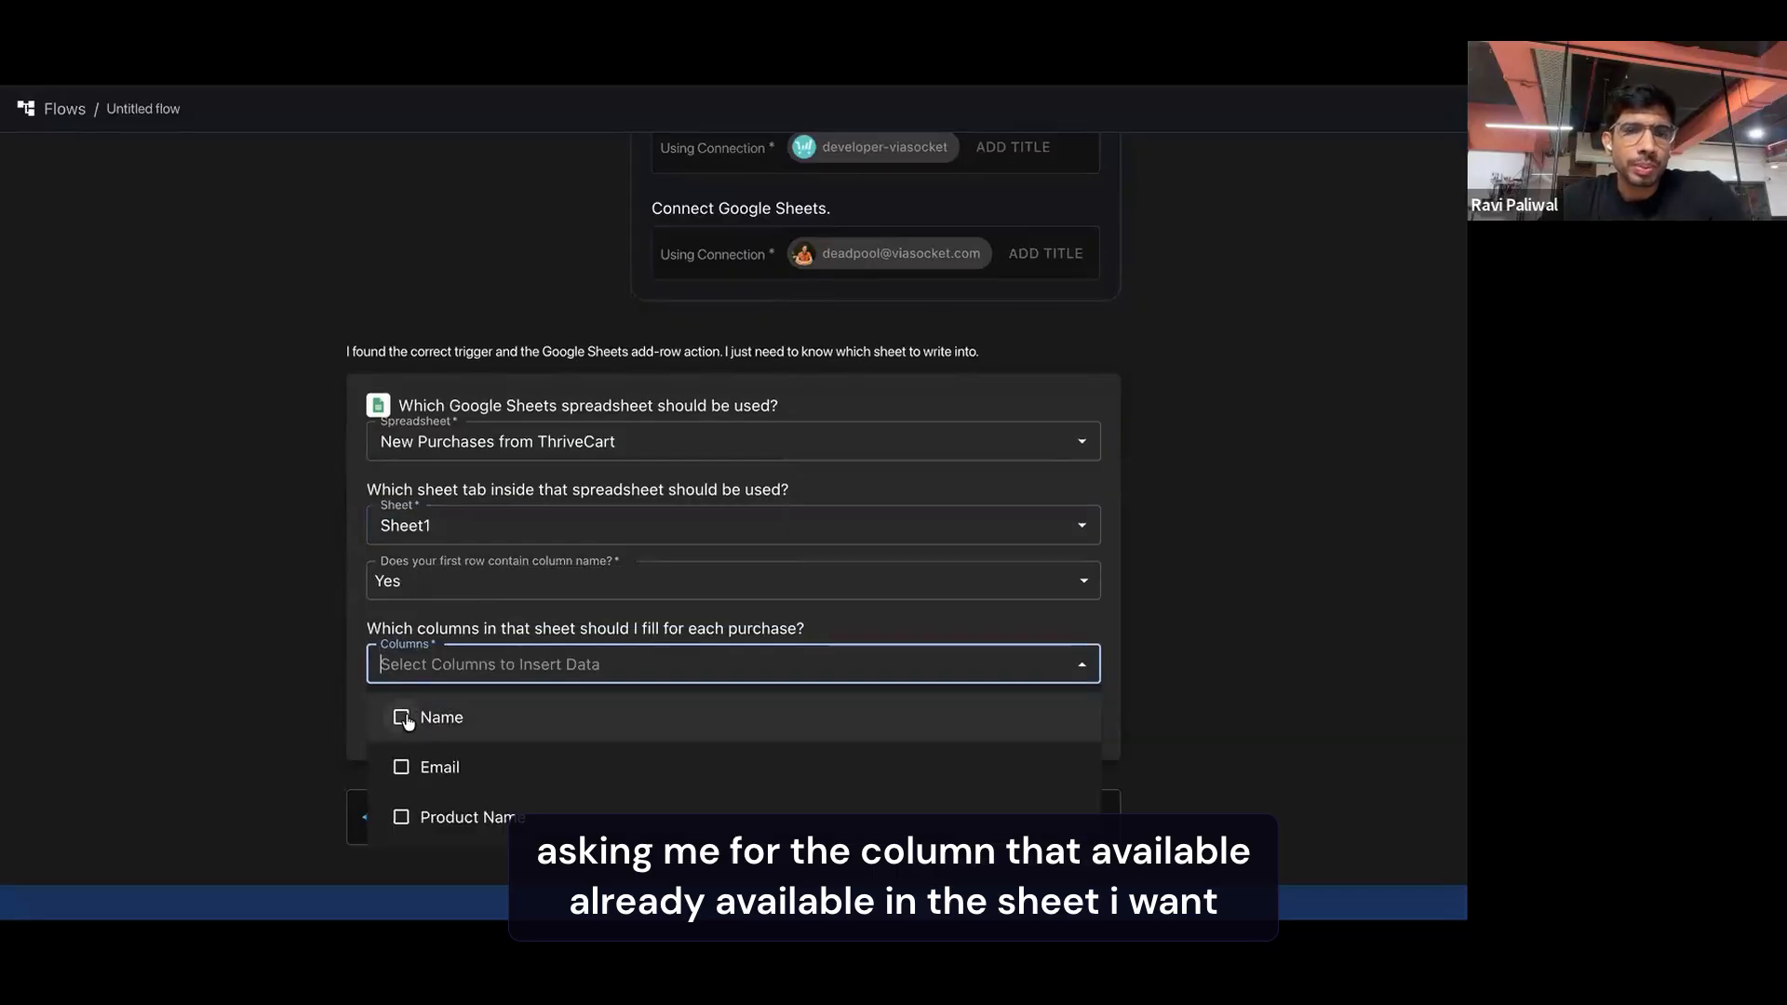
left_click(407, 766)
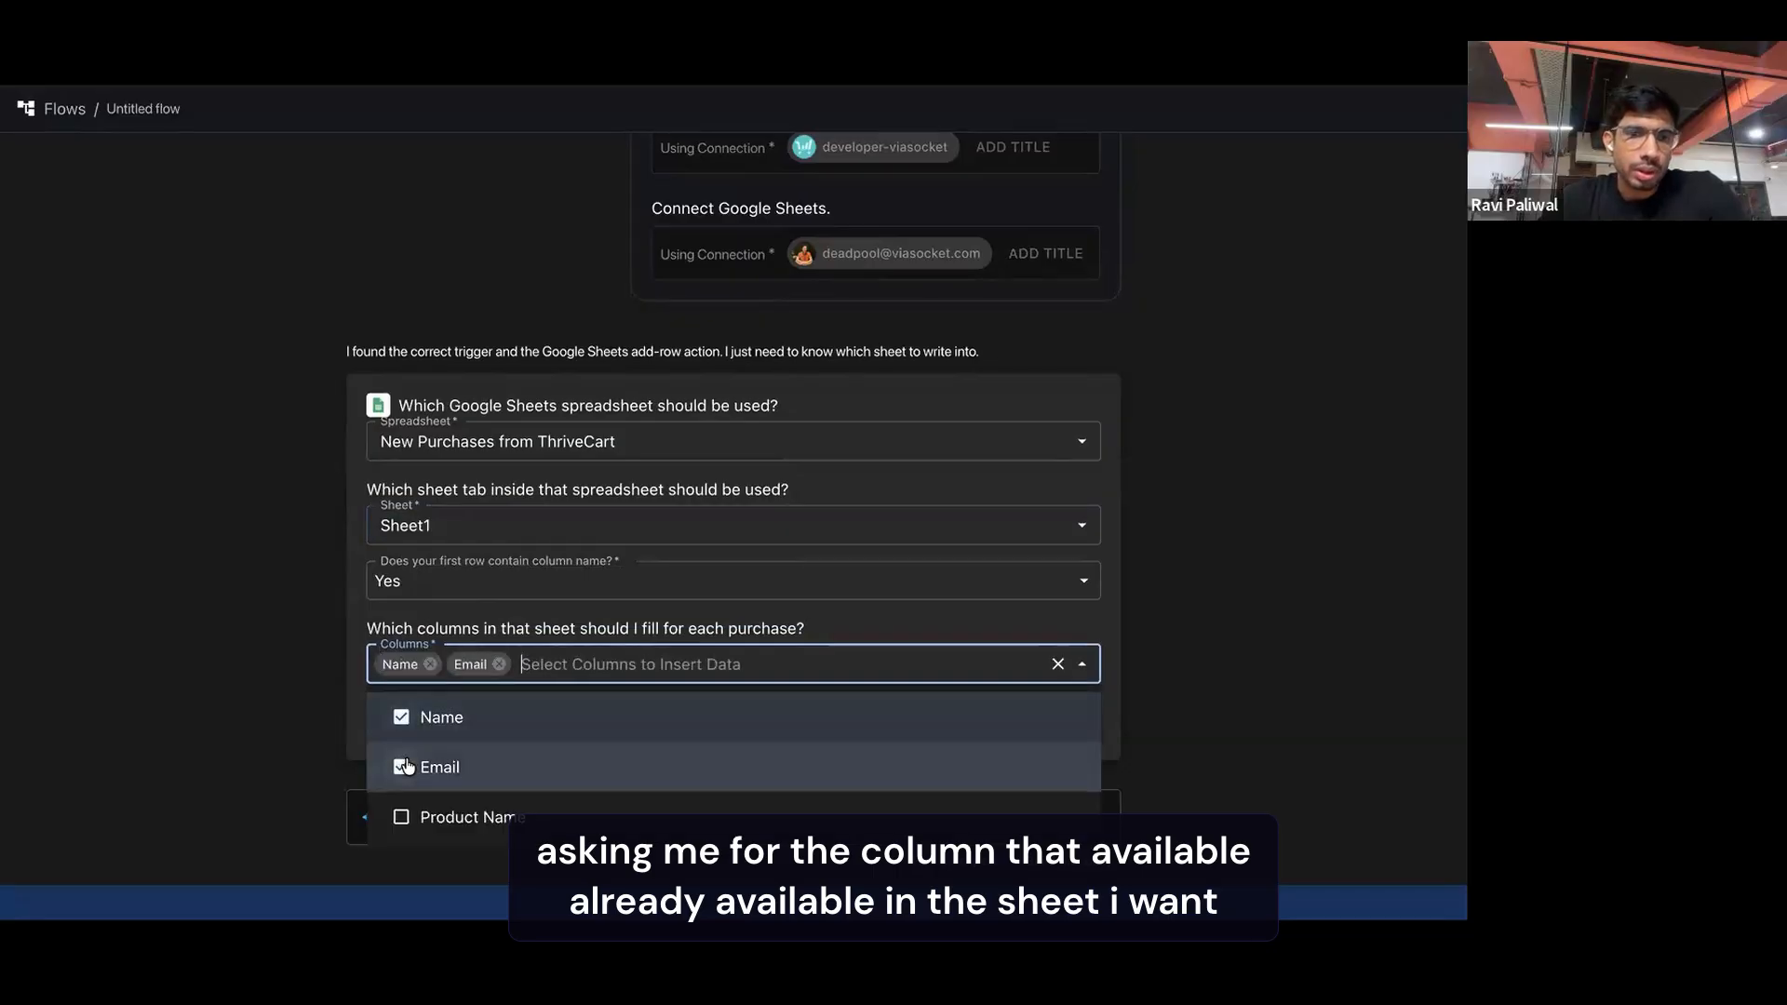
left_click(401, 817)
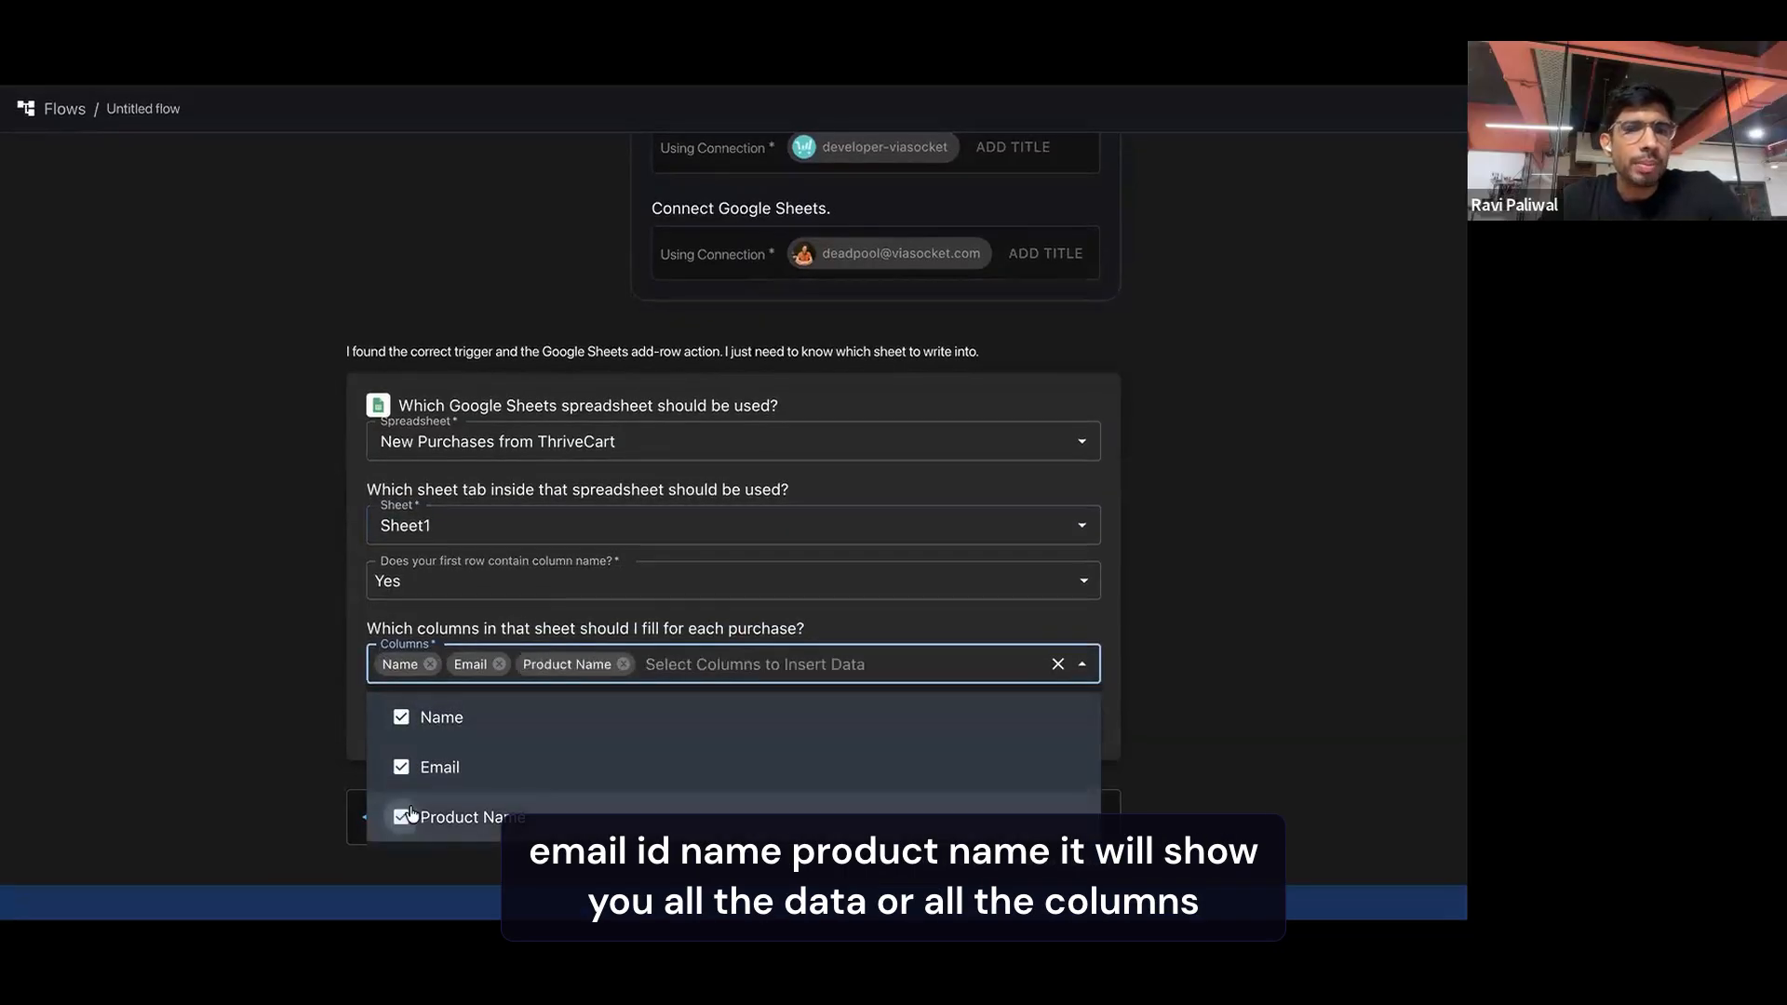
left_click(532, 609)
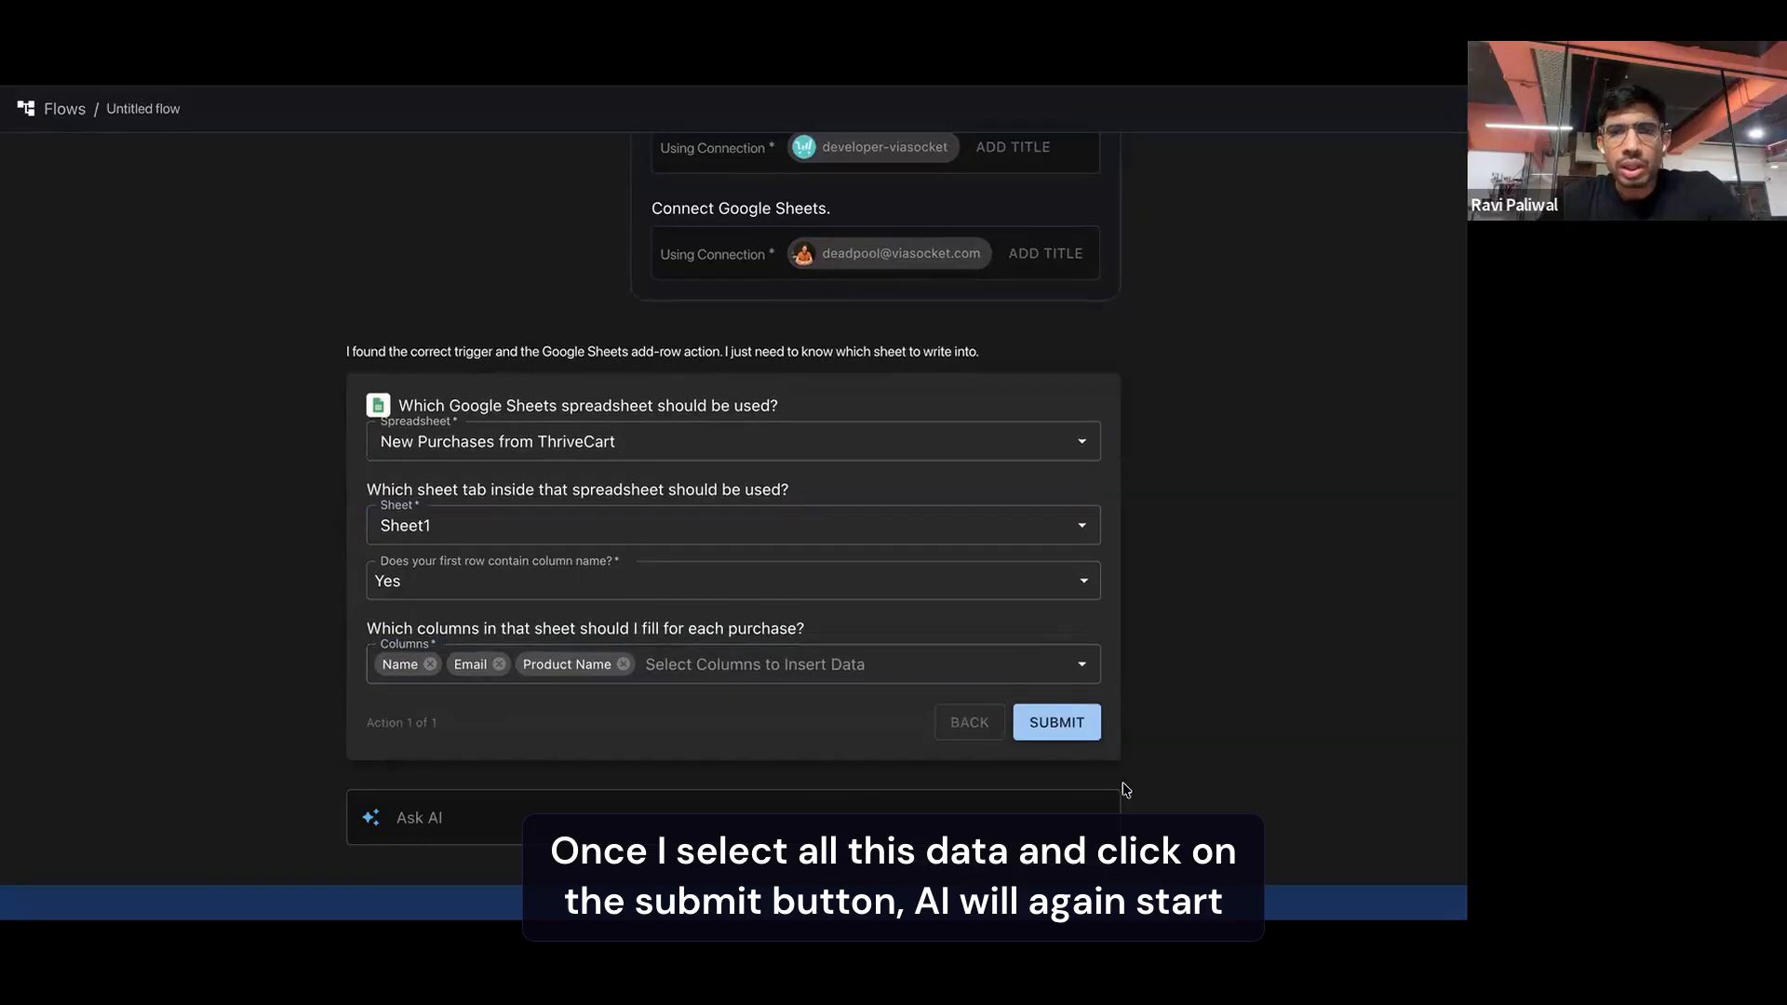
left_click(1058, 722)
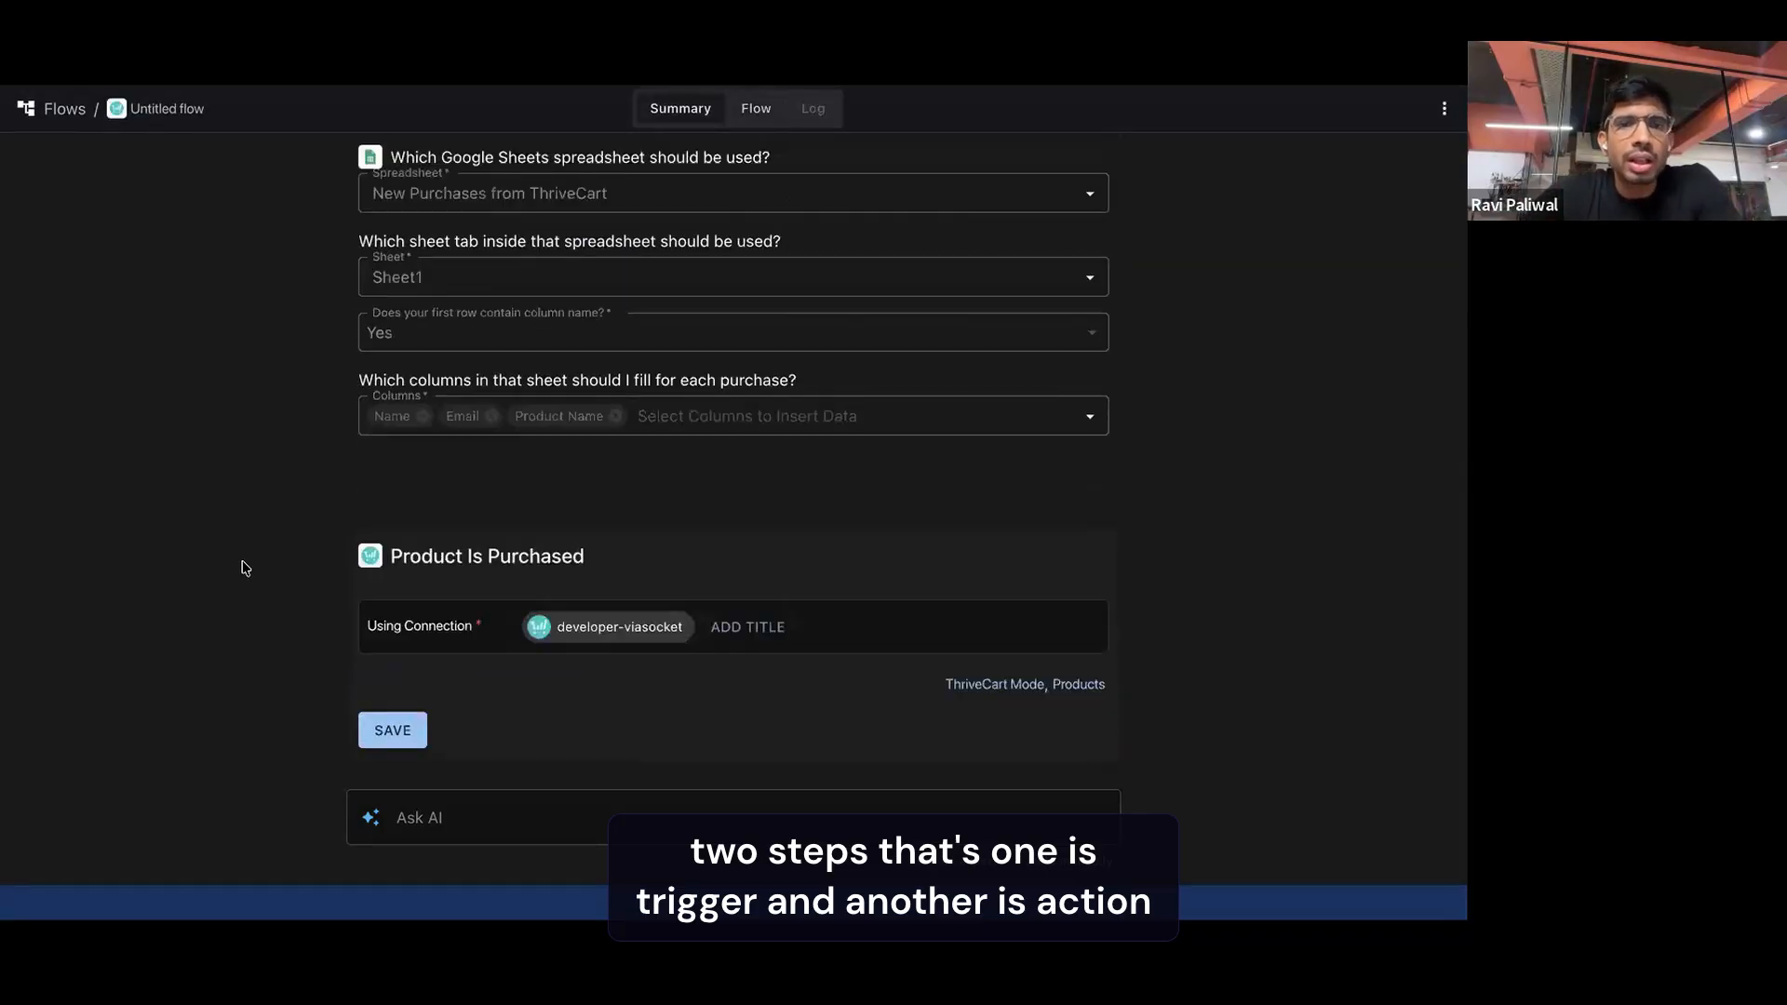
Add the ThriveCart Mode and Products fields to the Product Is Purchased trigger and set the mode to Test
left_click(995, 684)
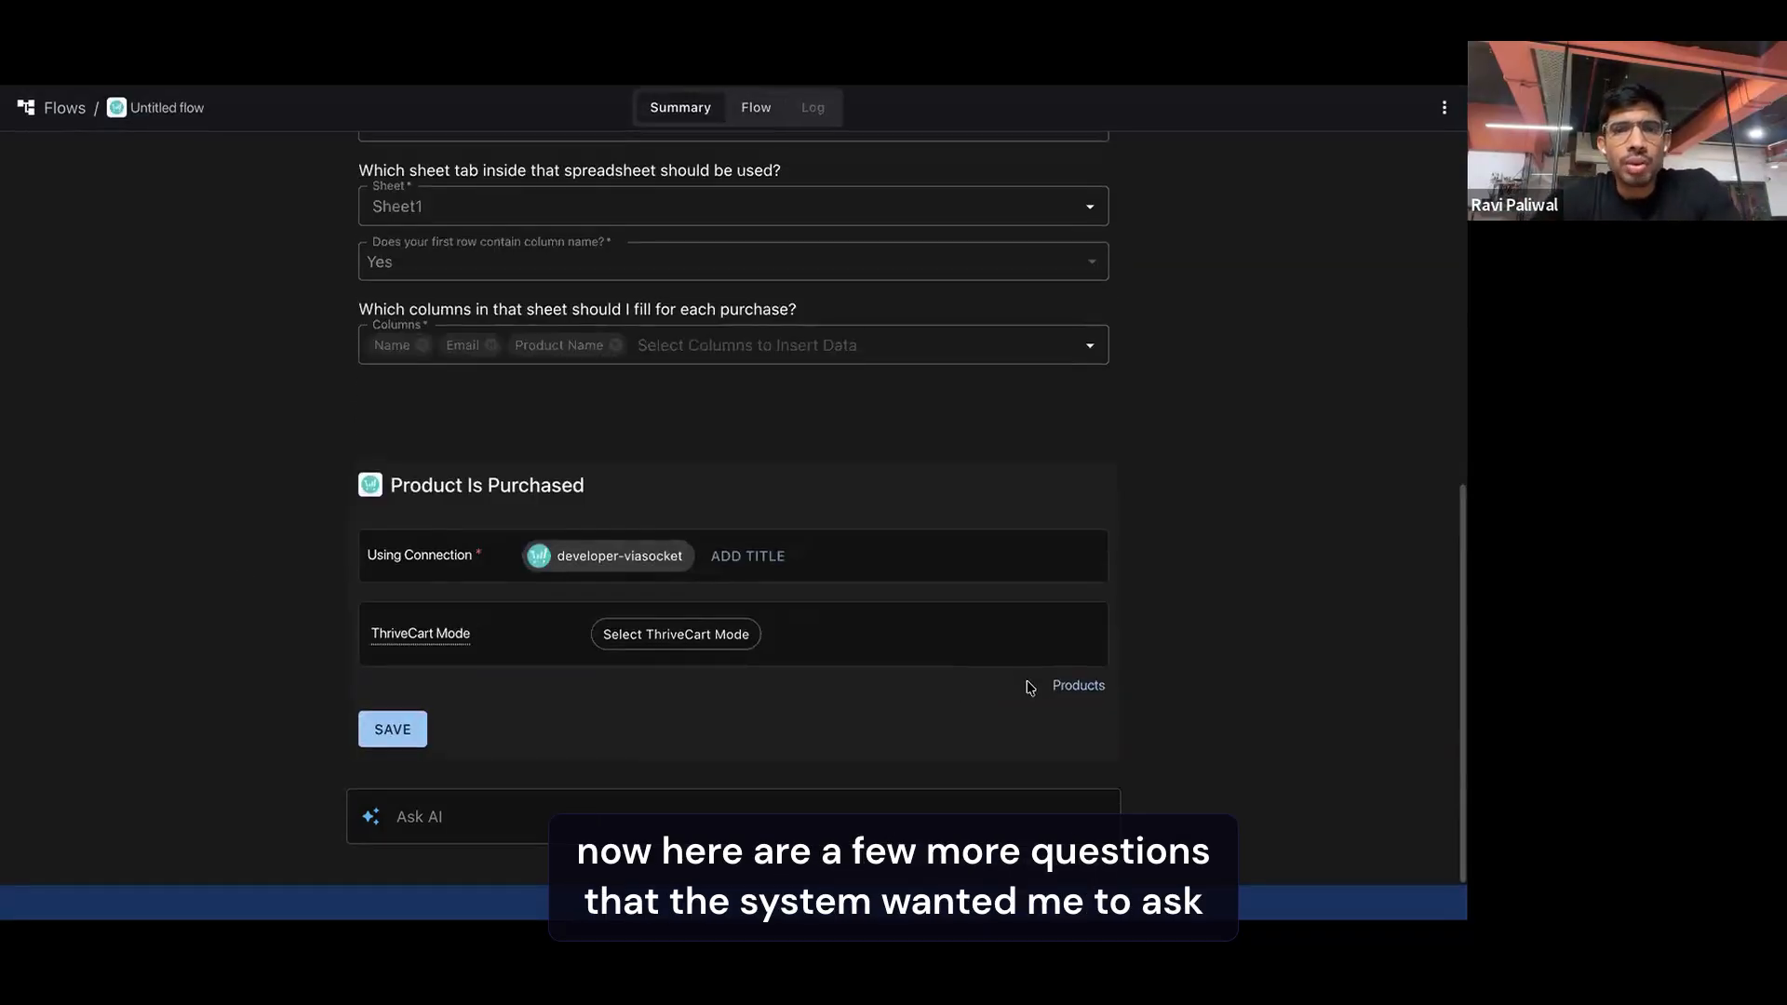
left_click(1079, 685)
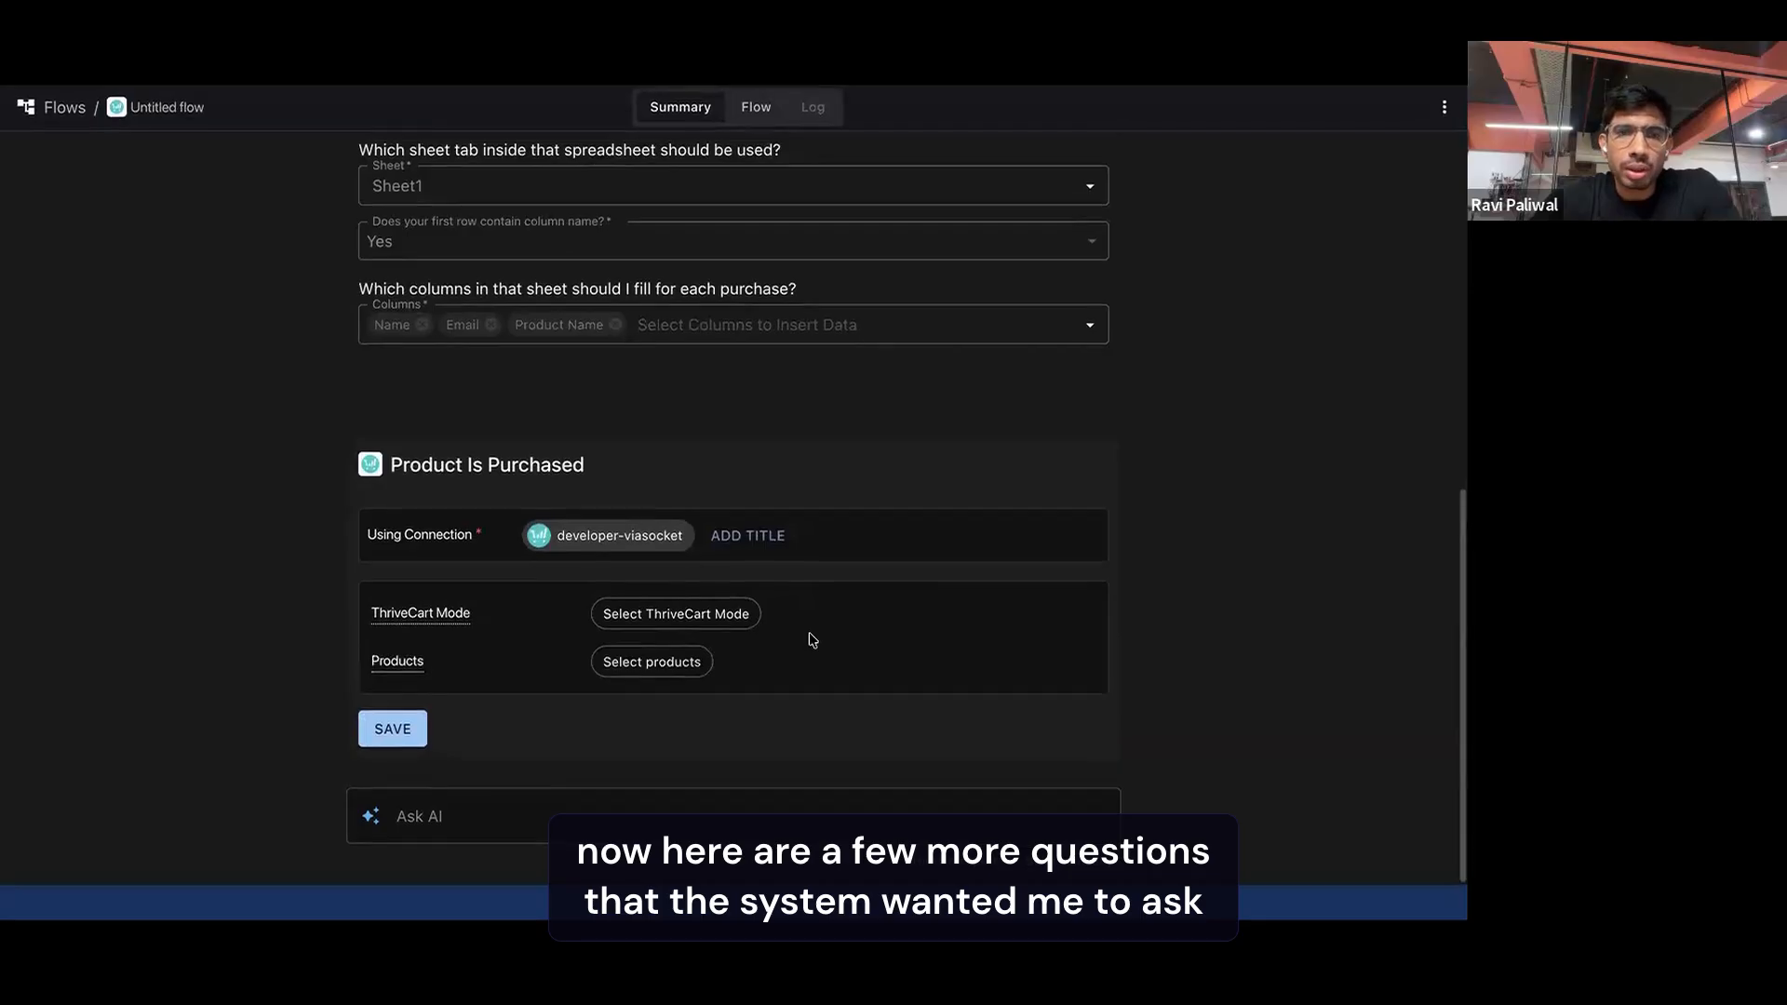
left_click(680, 621)
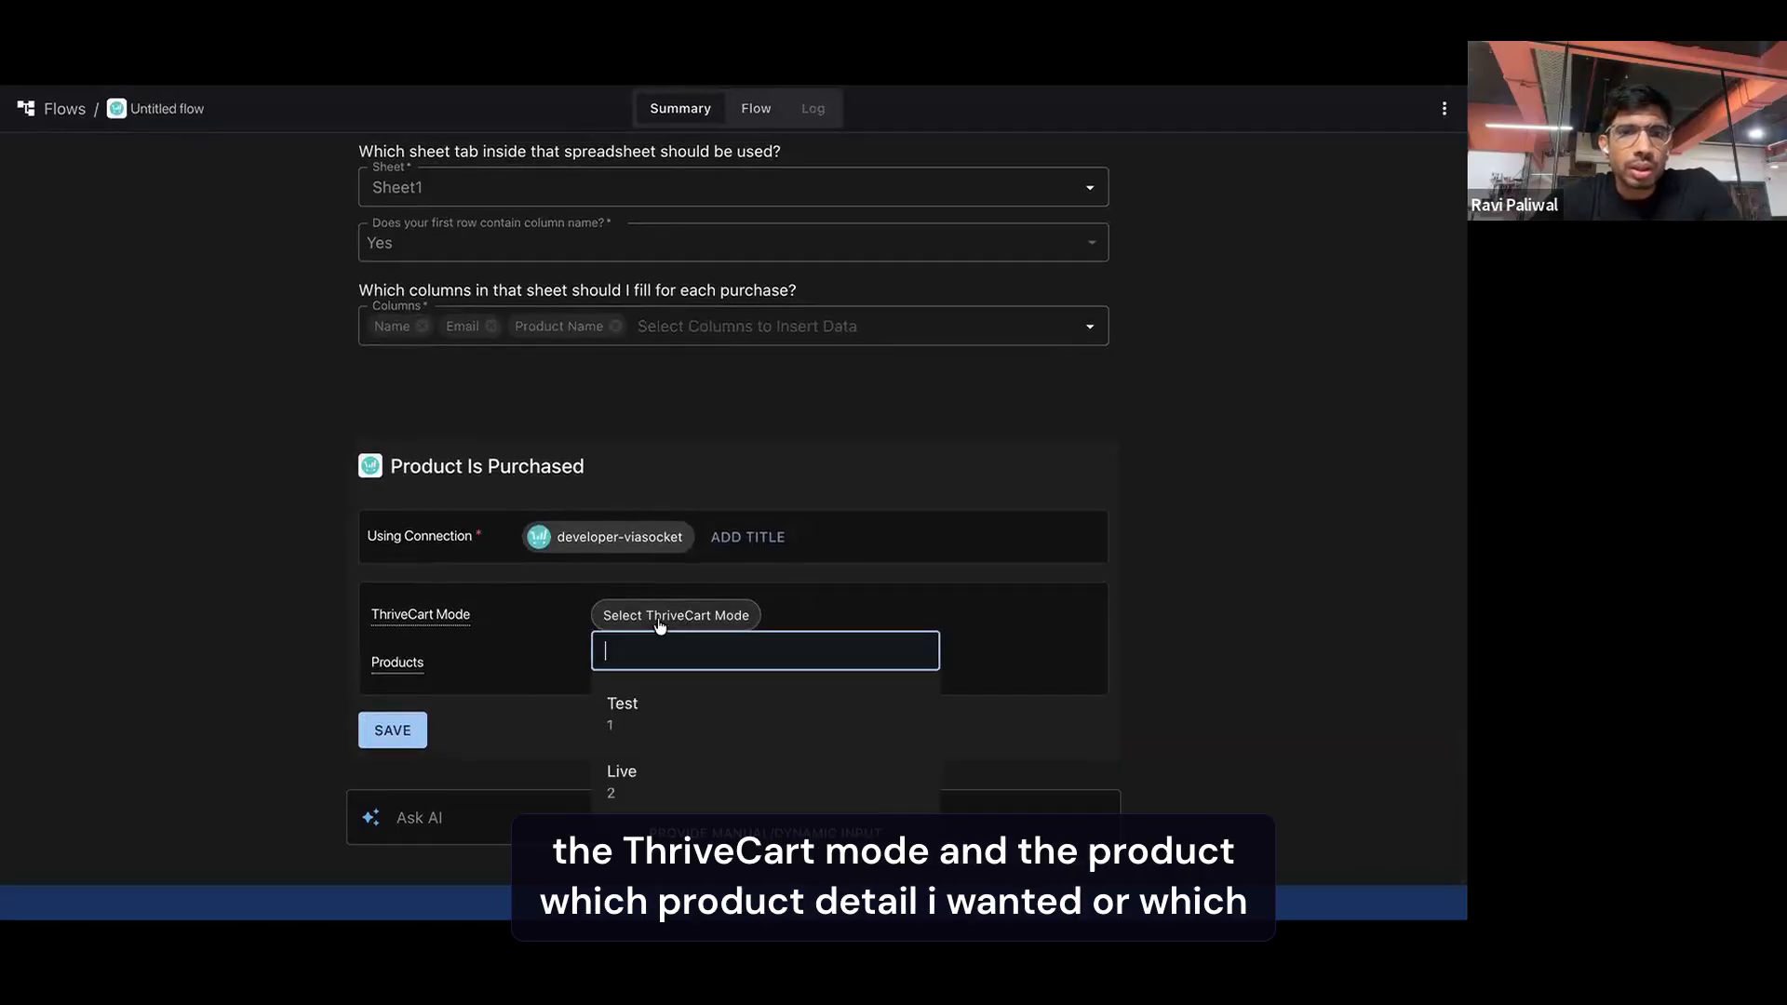
left_click(621, 708)
Limit the trigger to the product "ViaSocket Test Product - Subscription (High Value)" and save the trigger
left_click(652, 666)
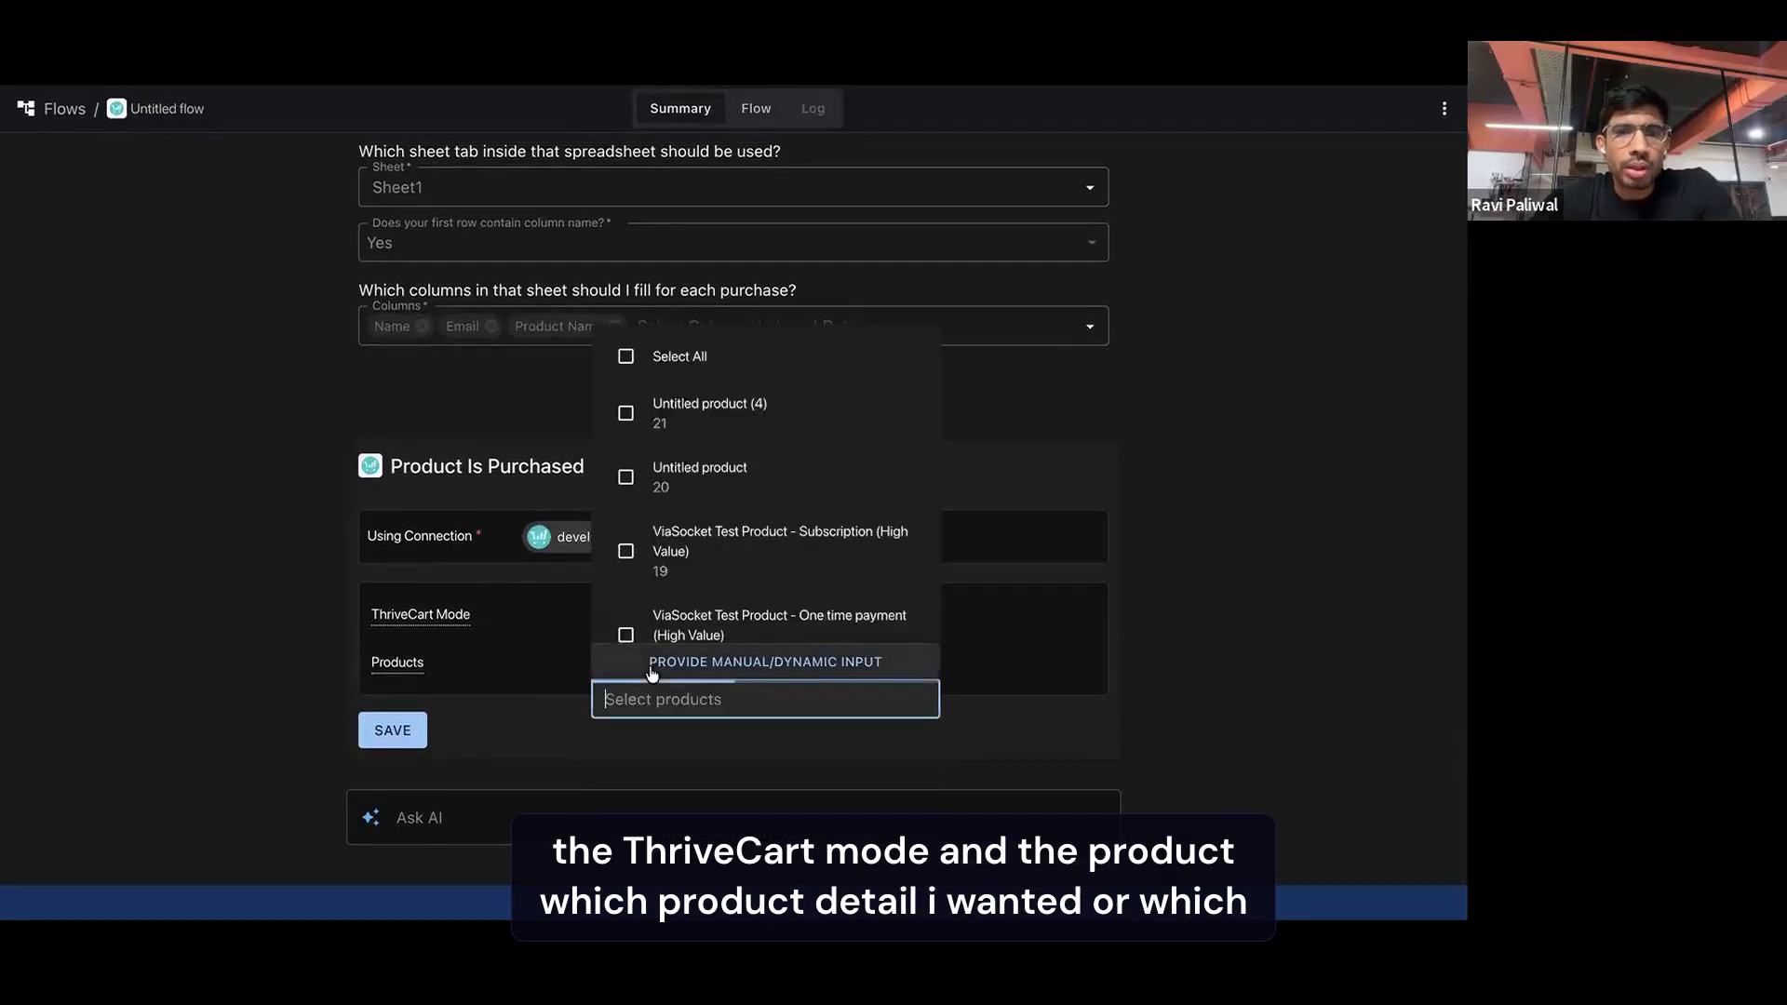
left_click(710, 426)
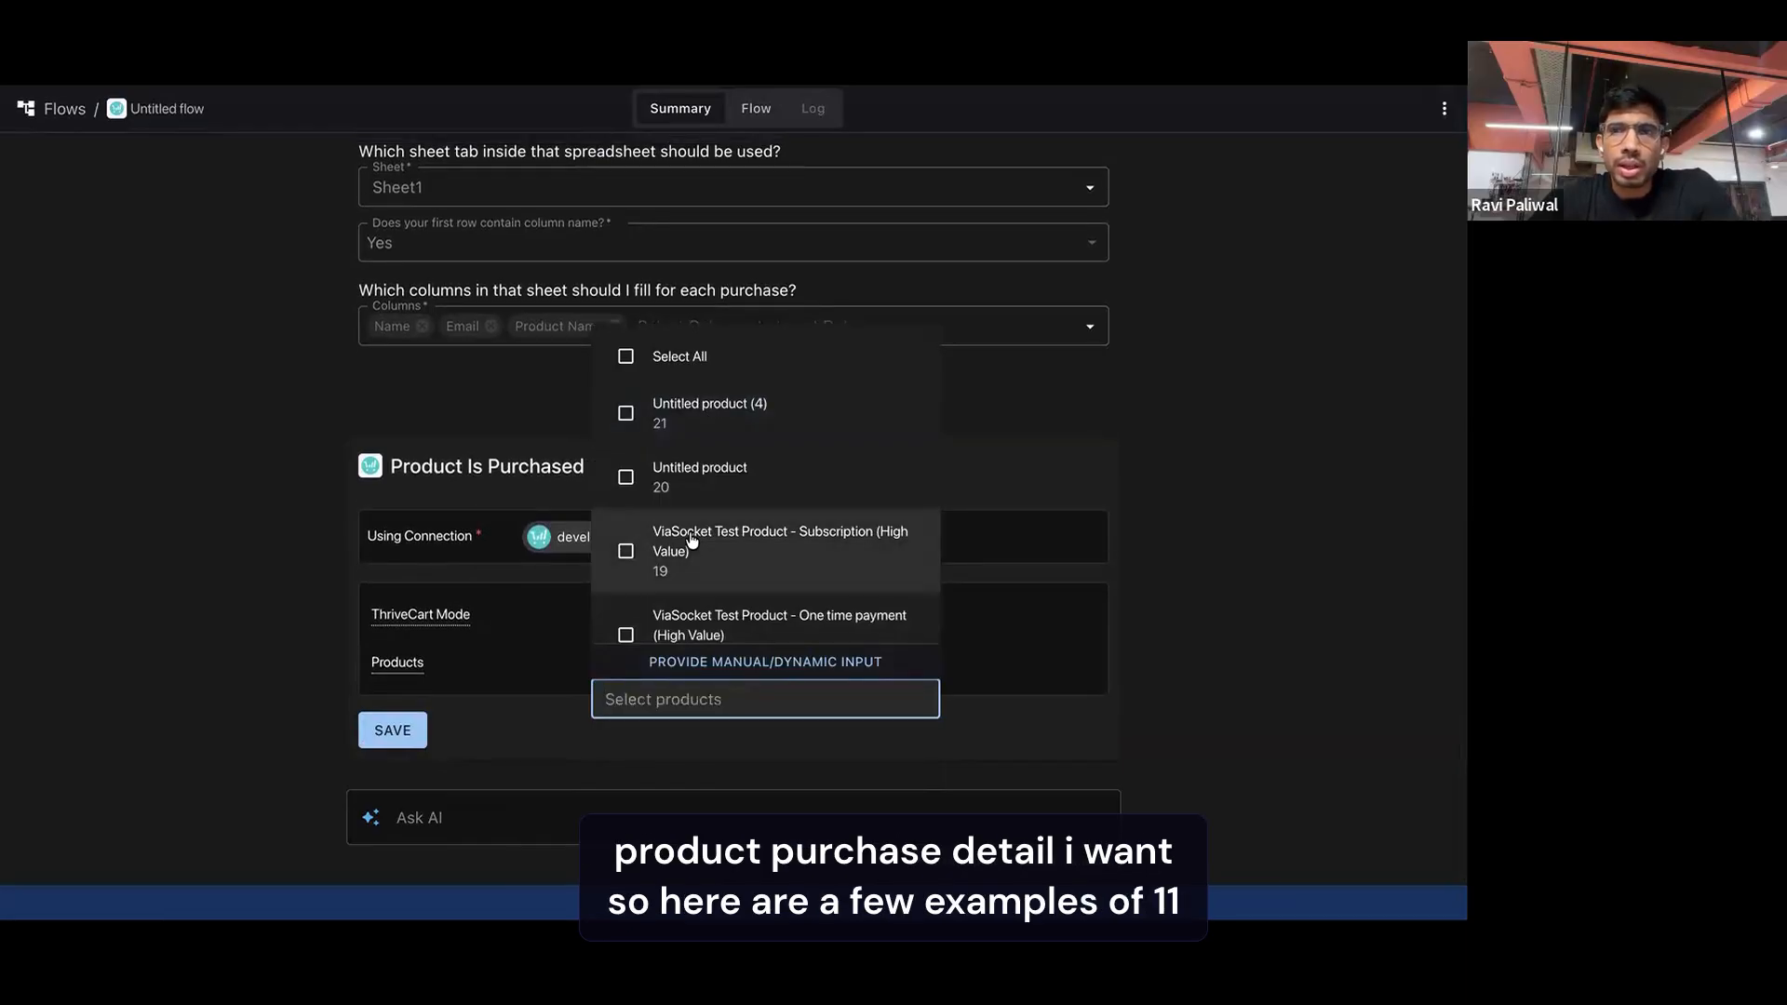
left_click(693, 540)
scroll(689, 557, "down", 1)
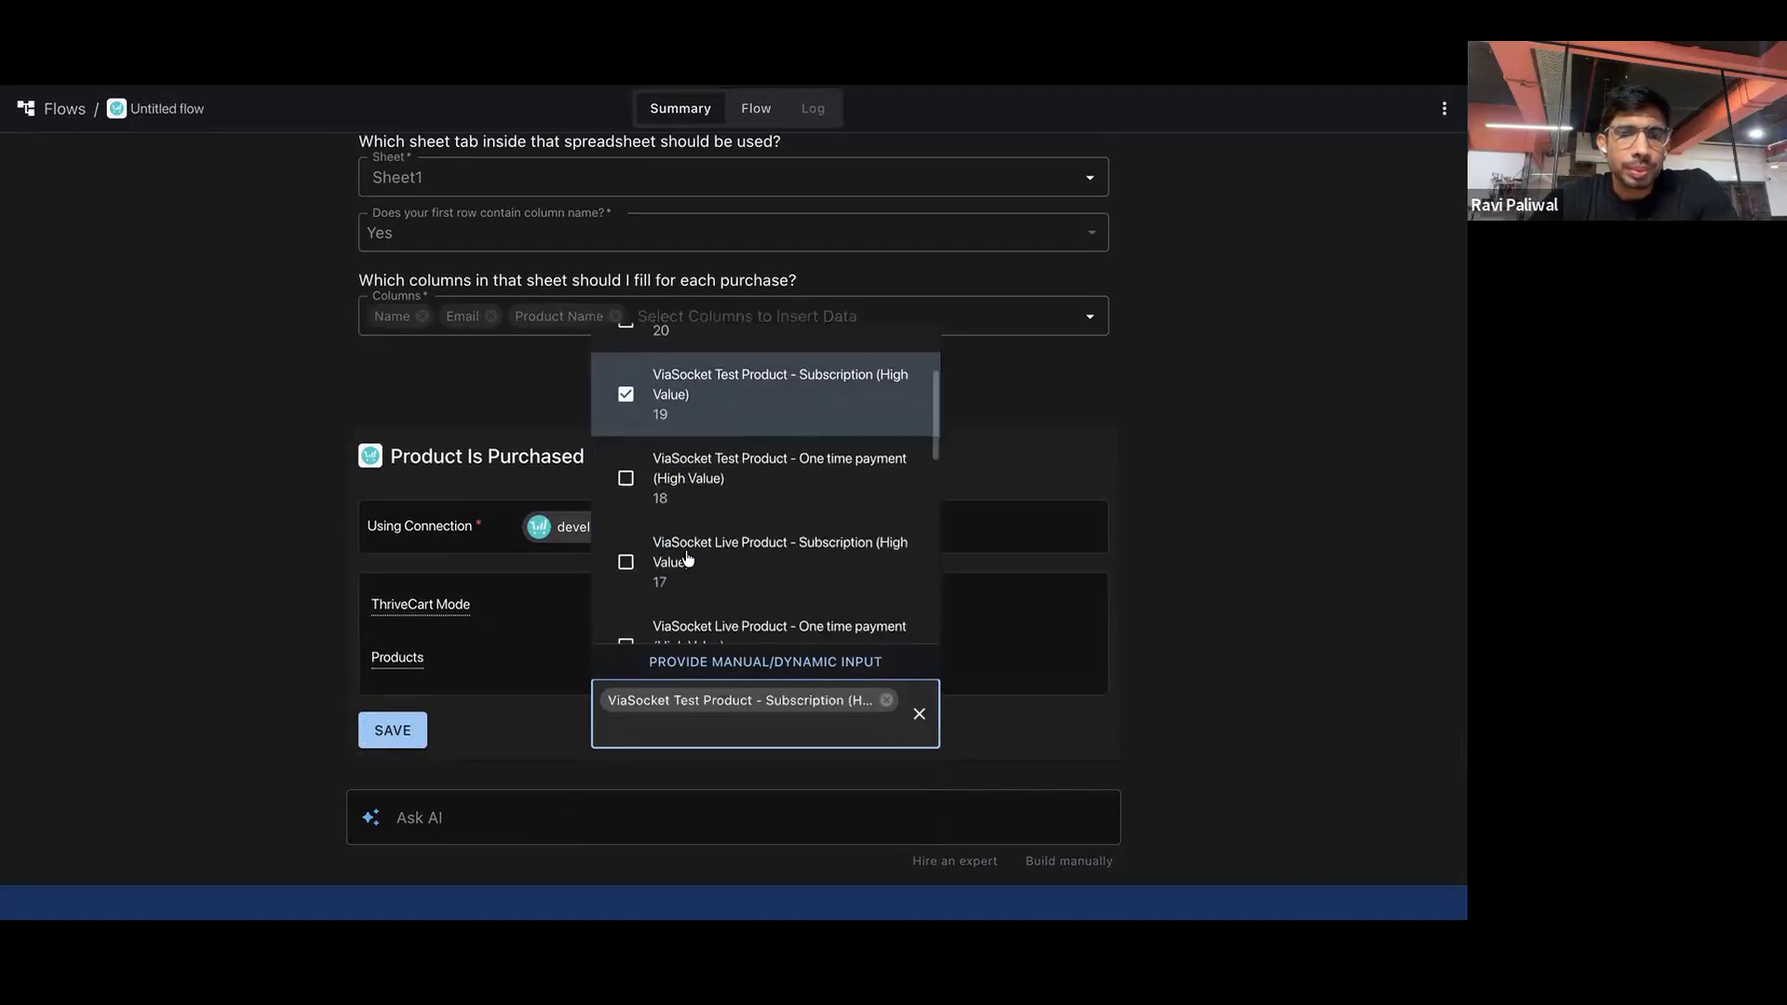
left_click(522, 638)
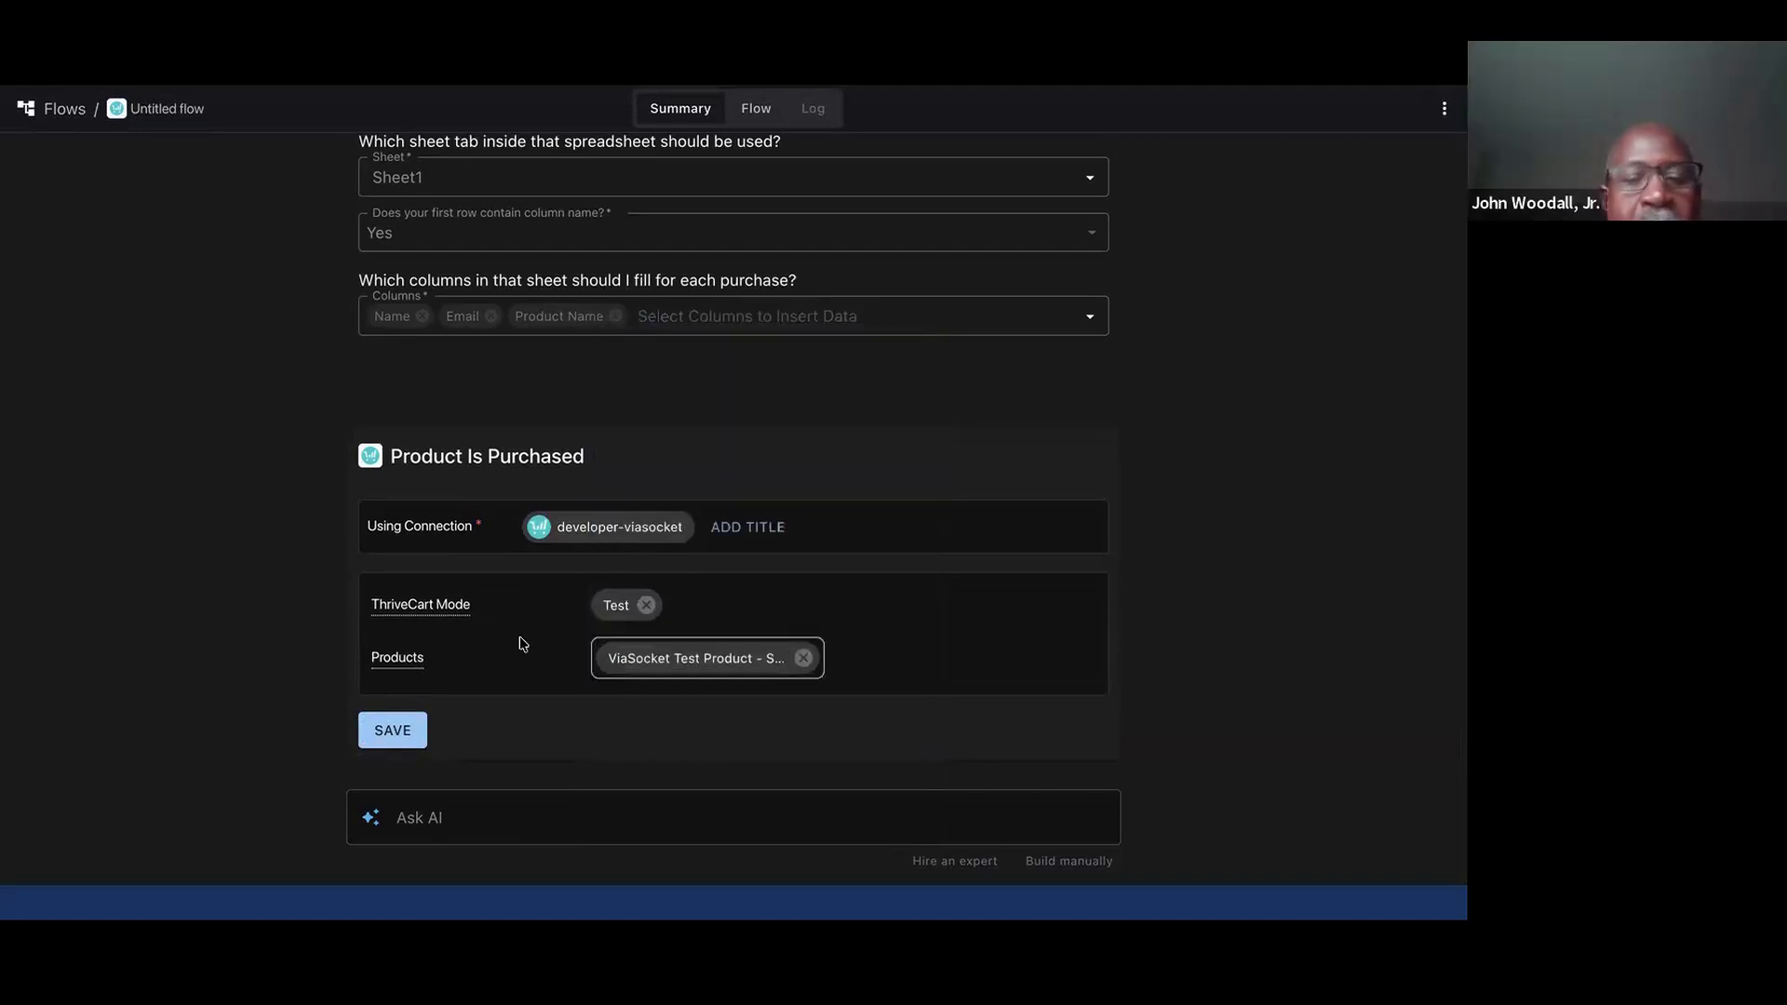
left_click(397, 735)
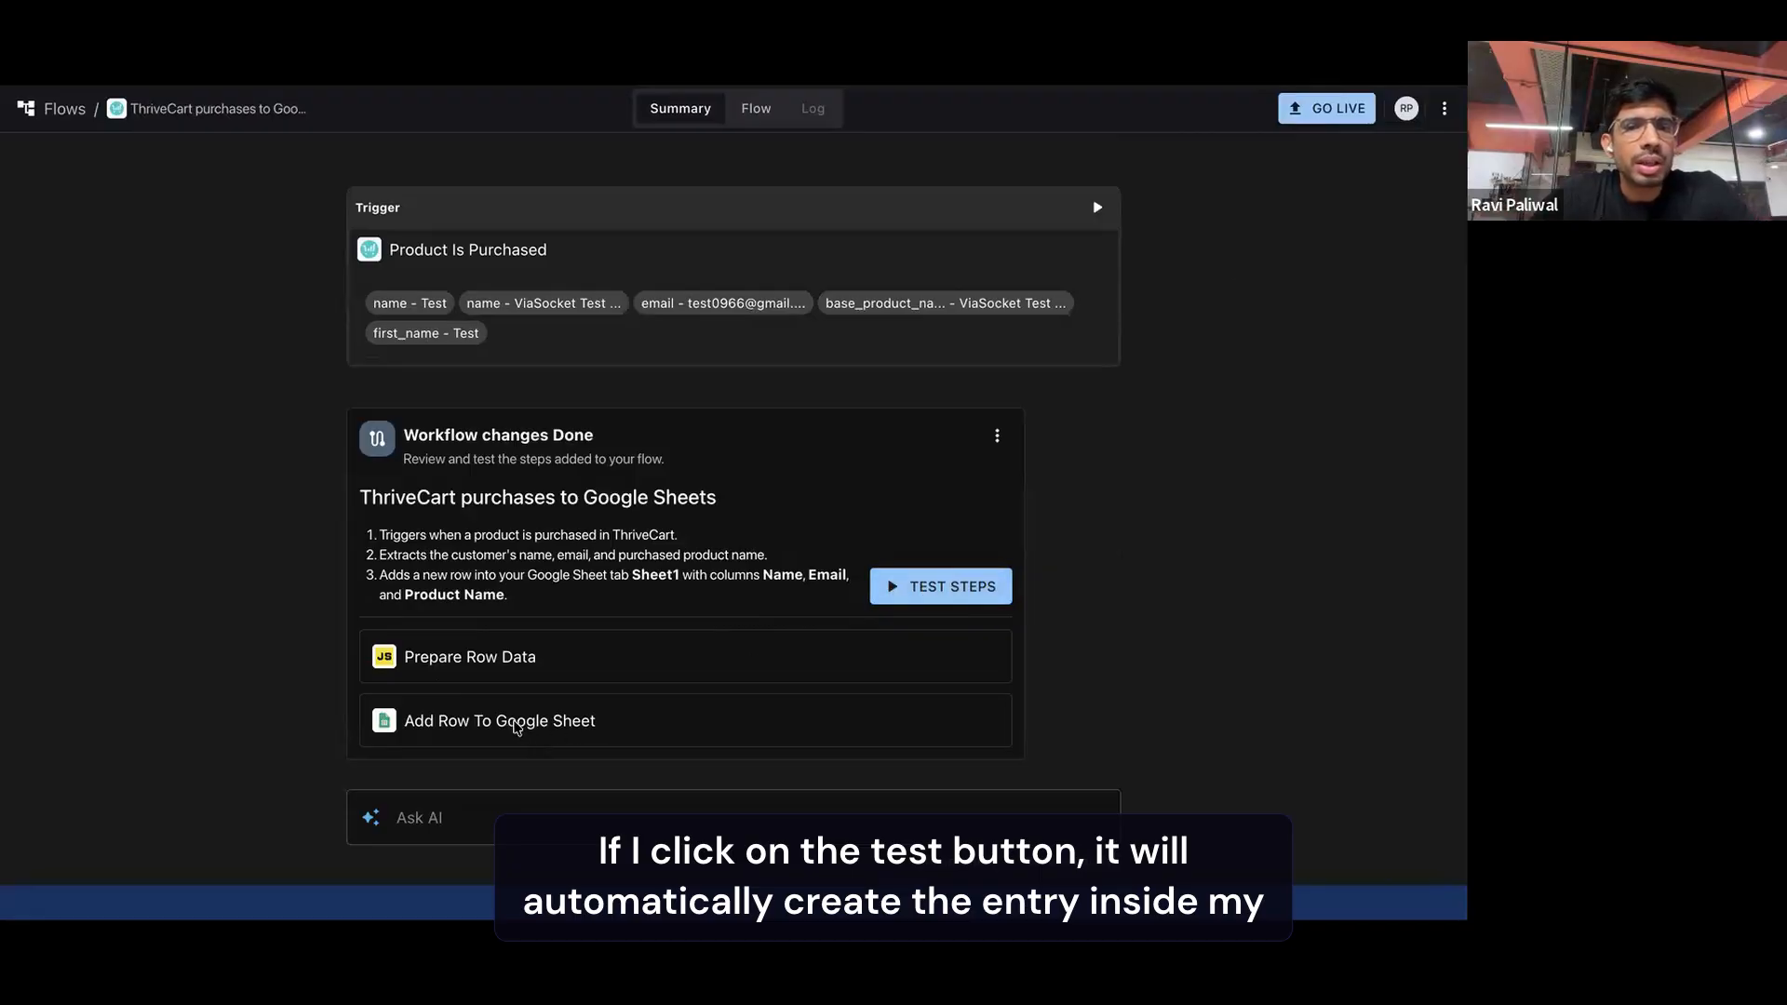
Test the added workflow steps with the sample ThriveCart trigger data, reviewing the JSON before running it
left_click(942, 585)
scroll(860, 670, "down", 3)
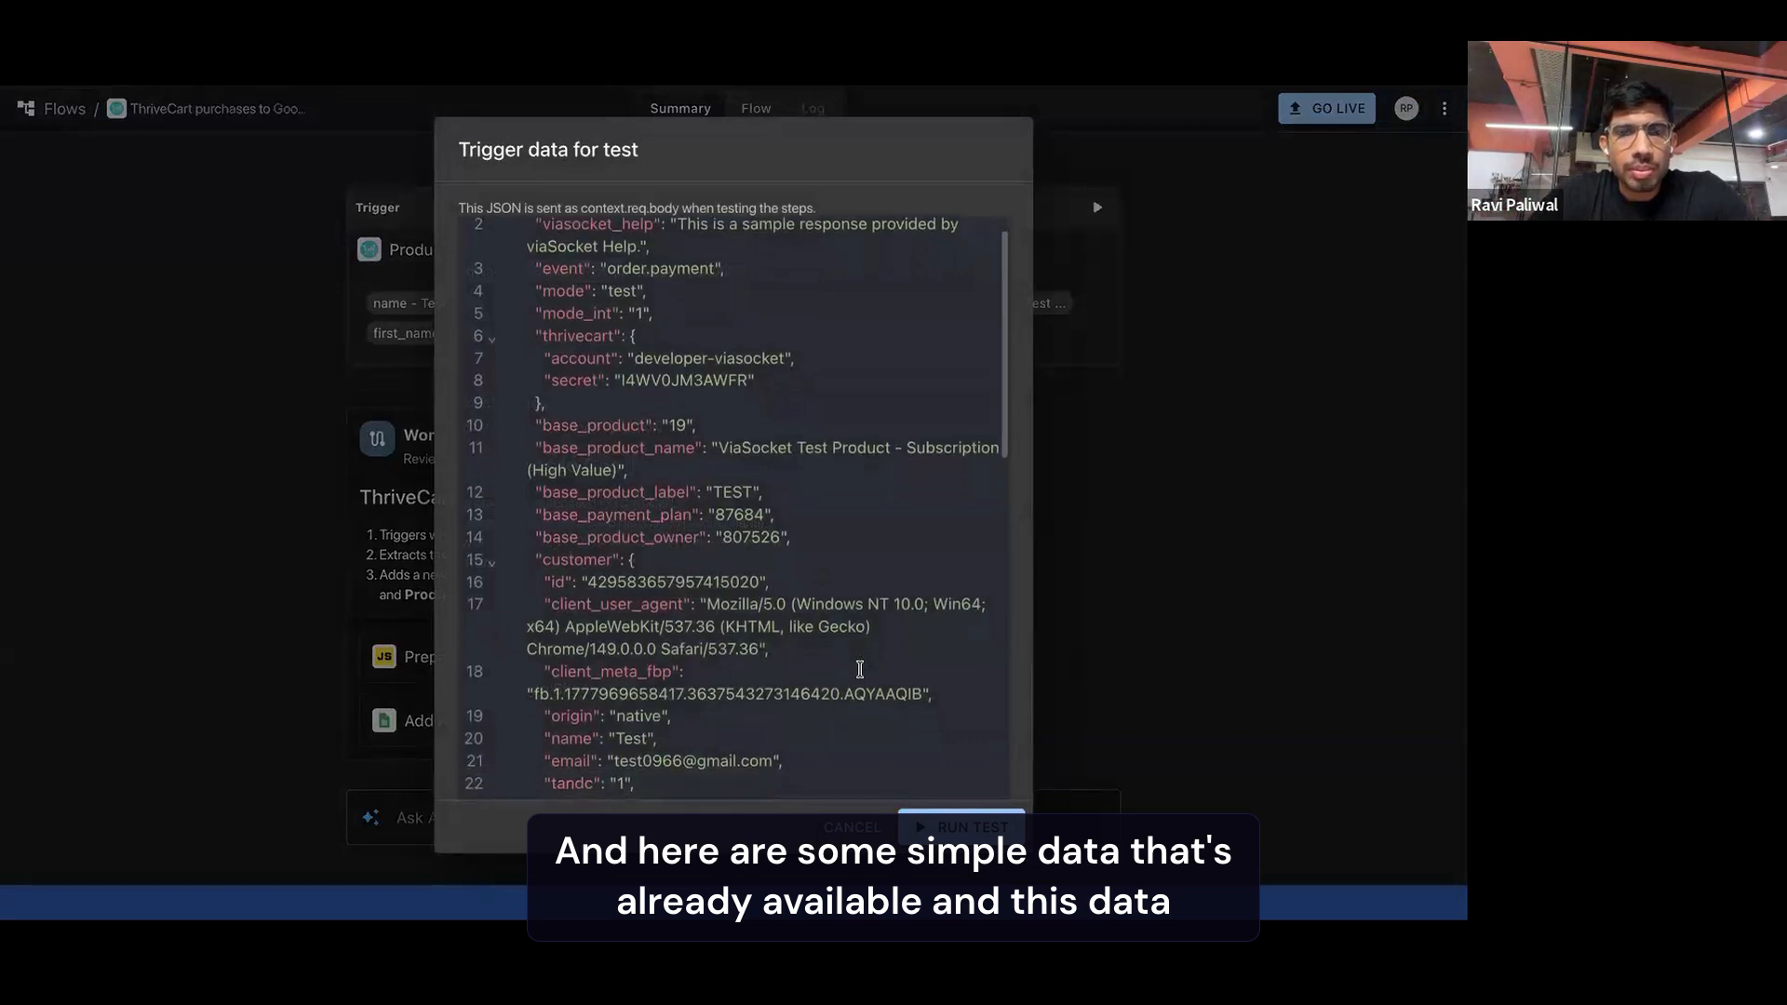
scroll(859, 670, "down", 8)
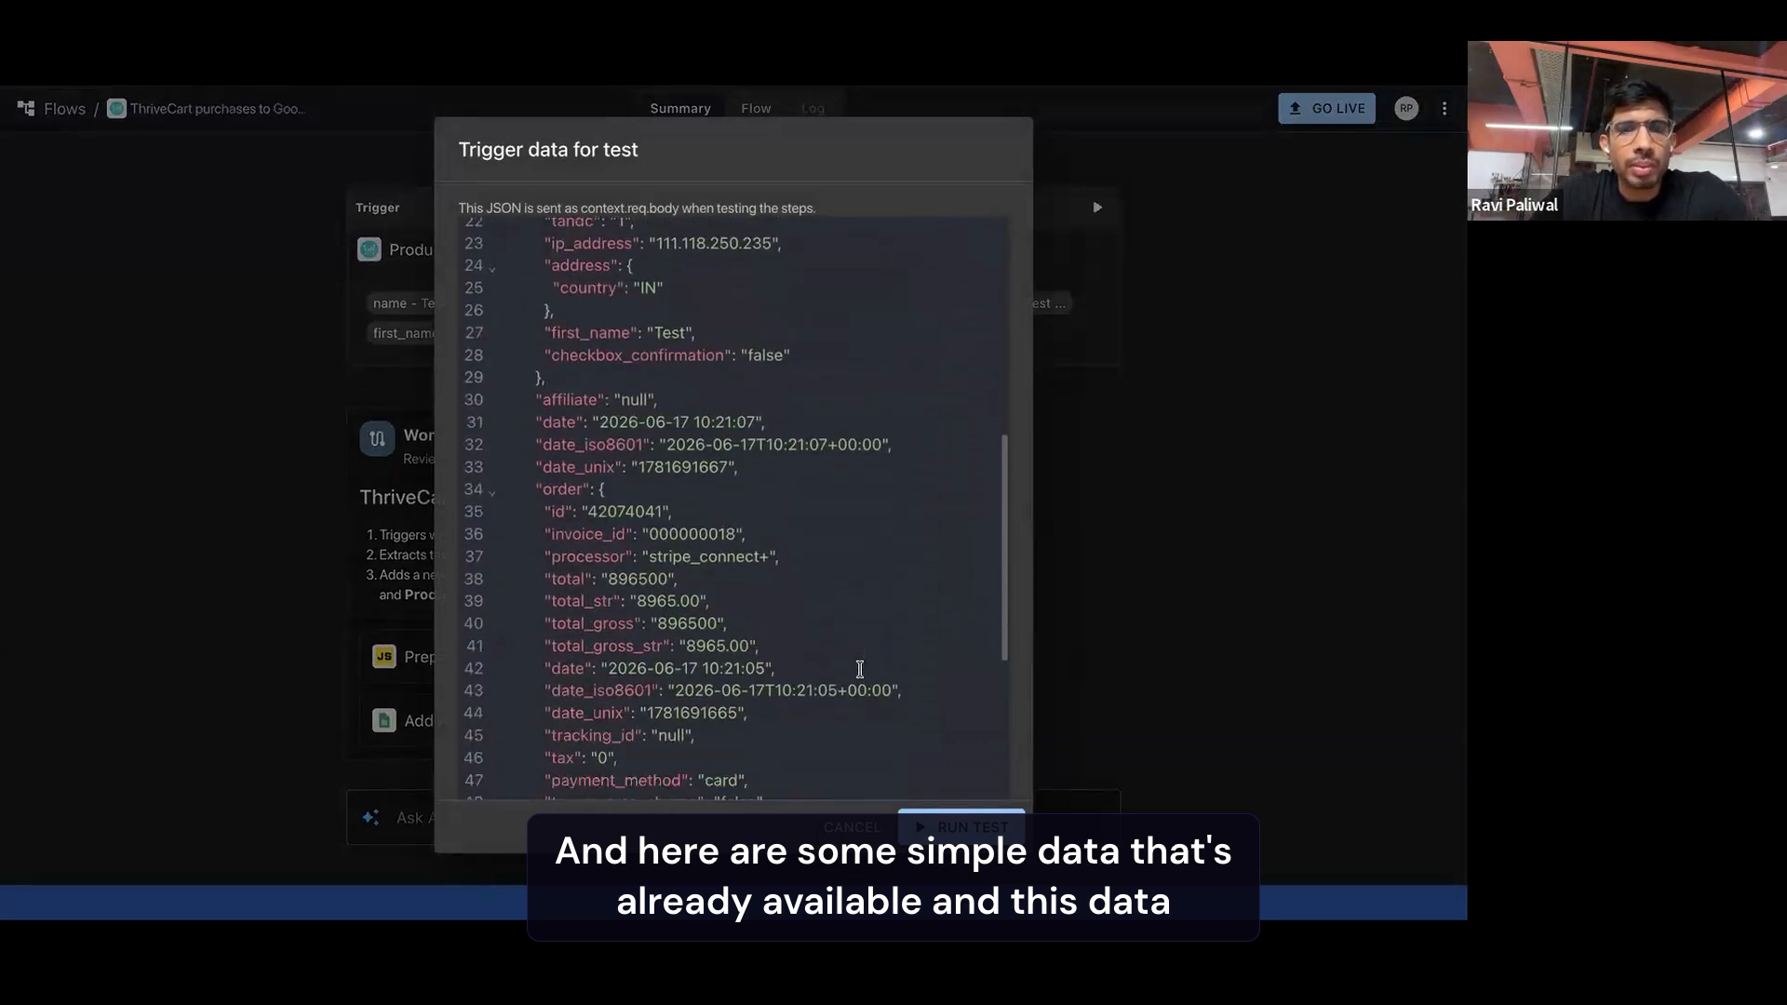
scroll(859, 670, "down", 8)
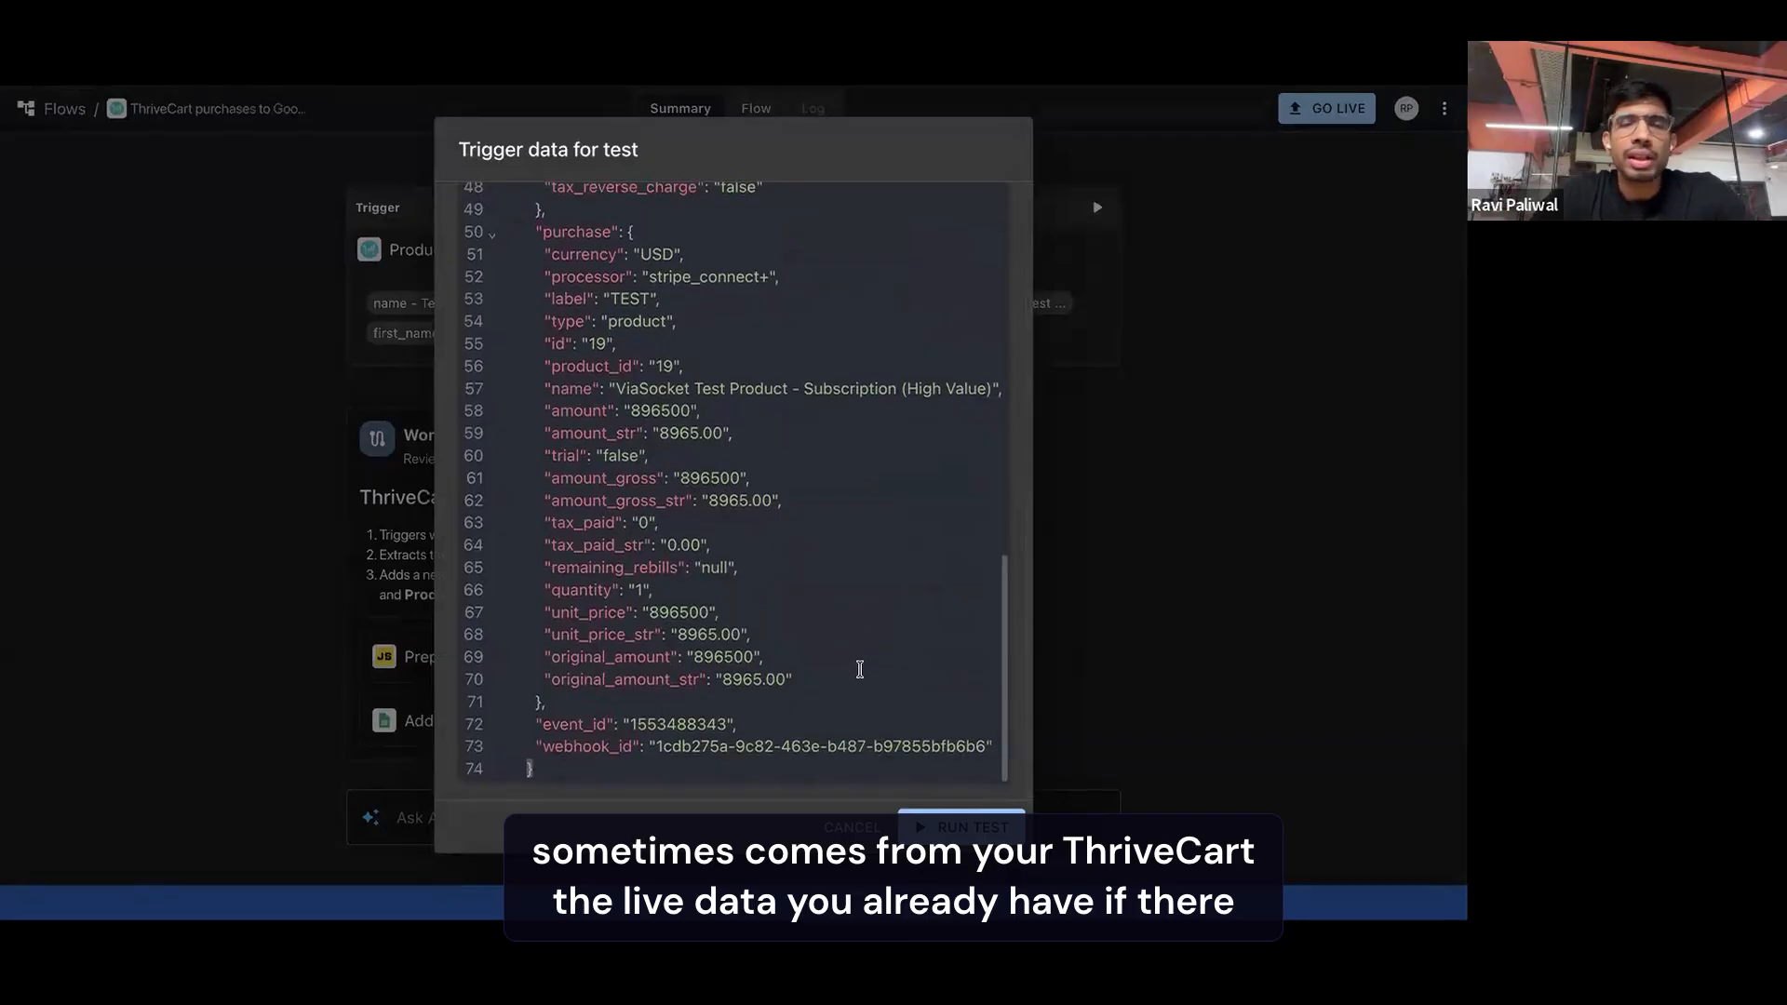
scroll(860, 670, "up", 12)
scroll(860, 670, "up", 5)
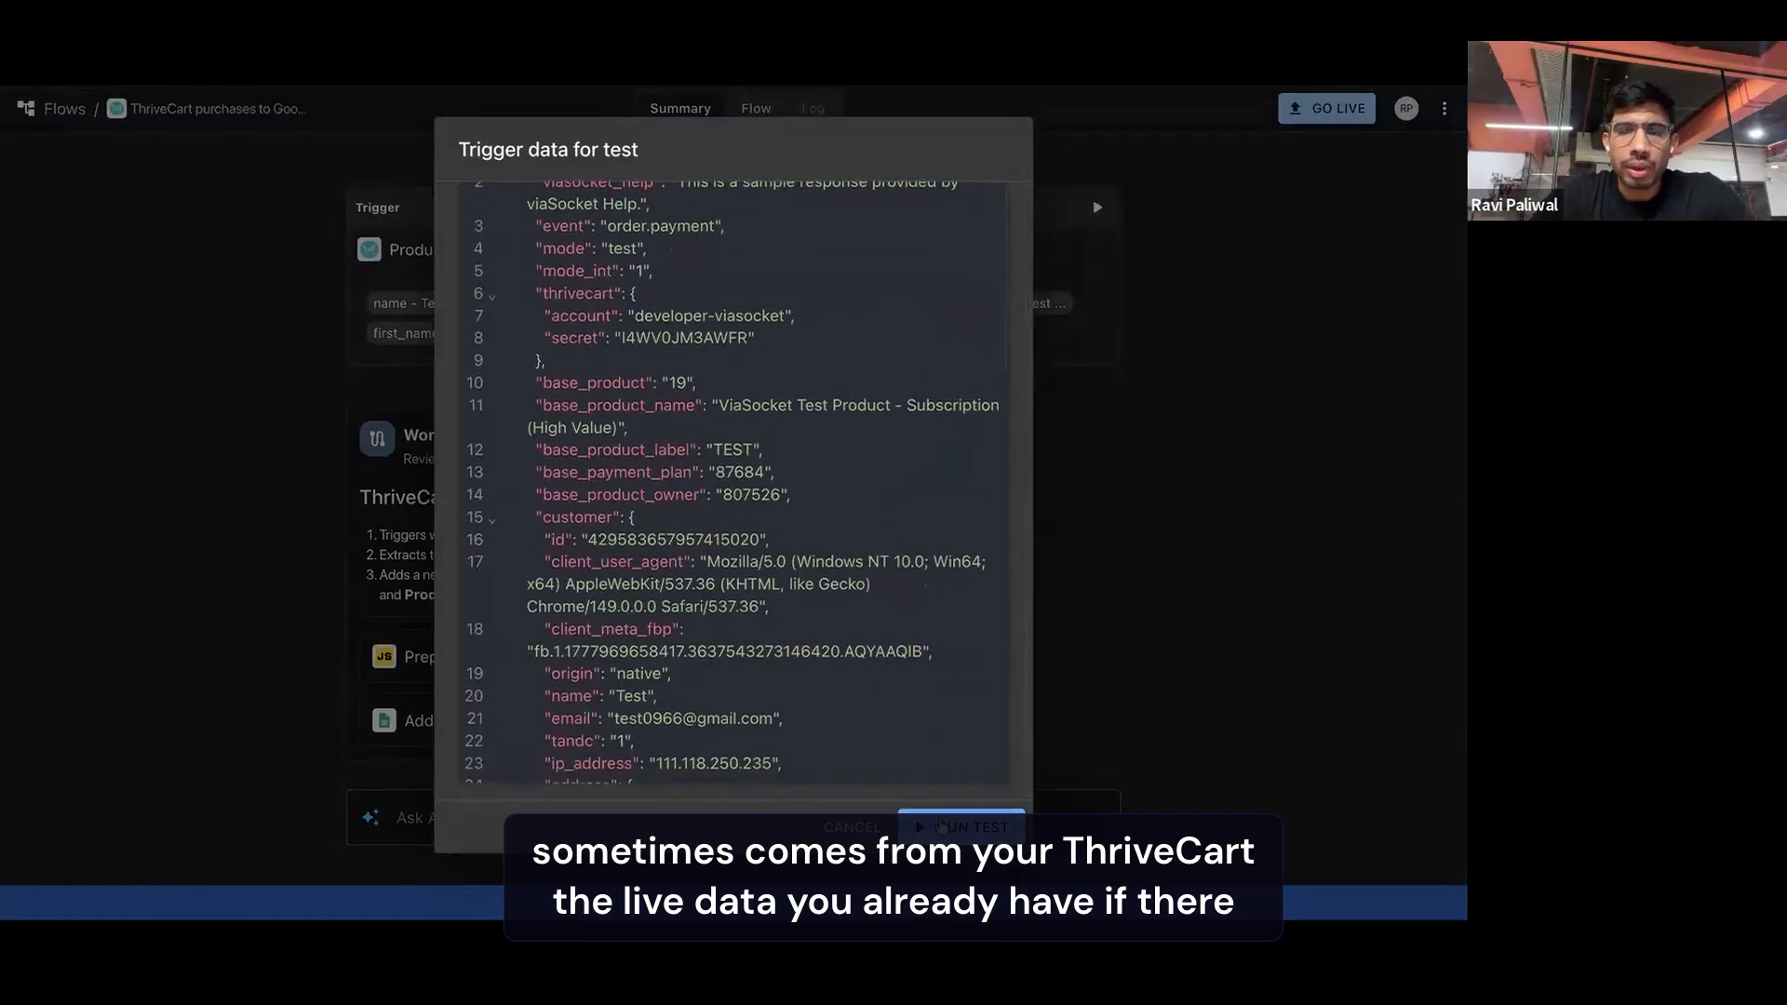
scroll(876, 658, "down", 15)
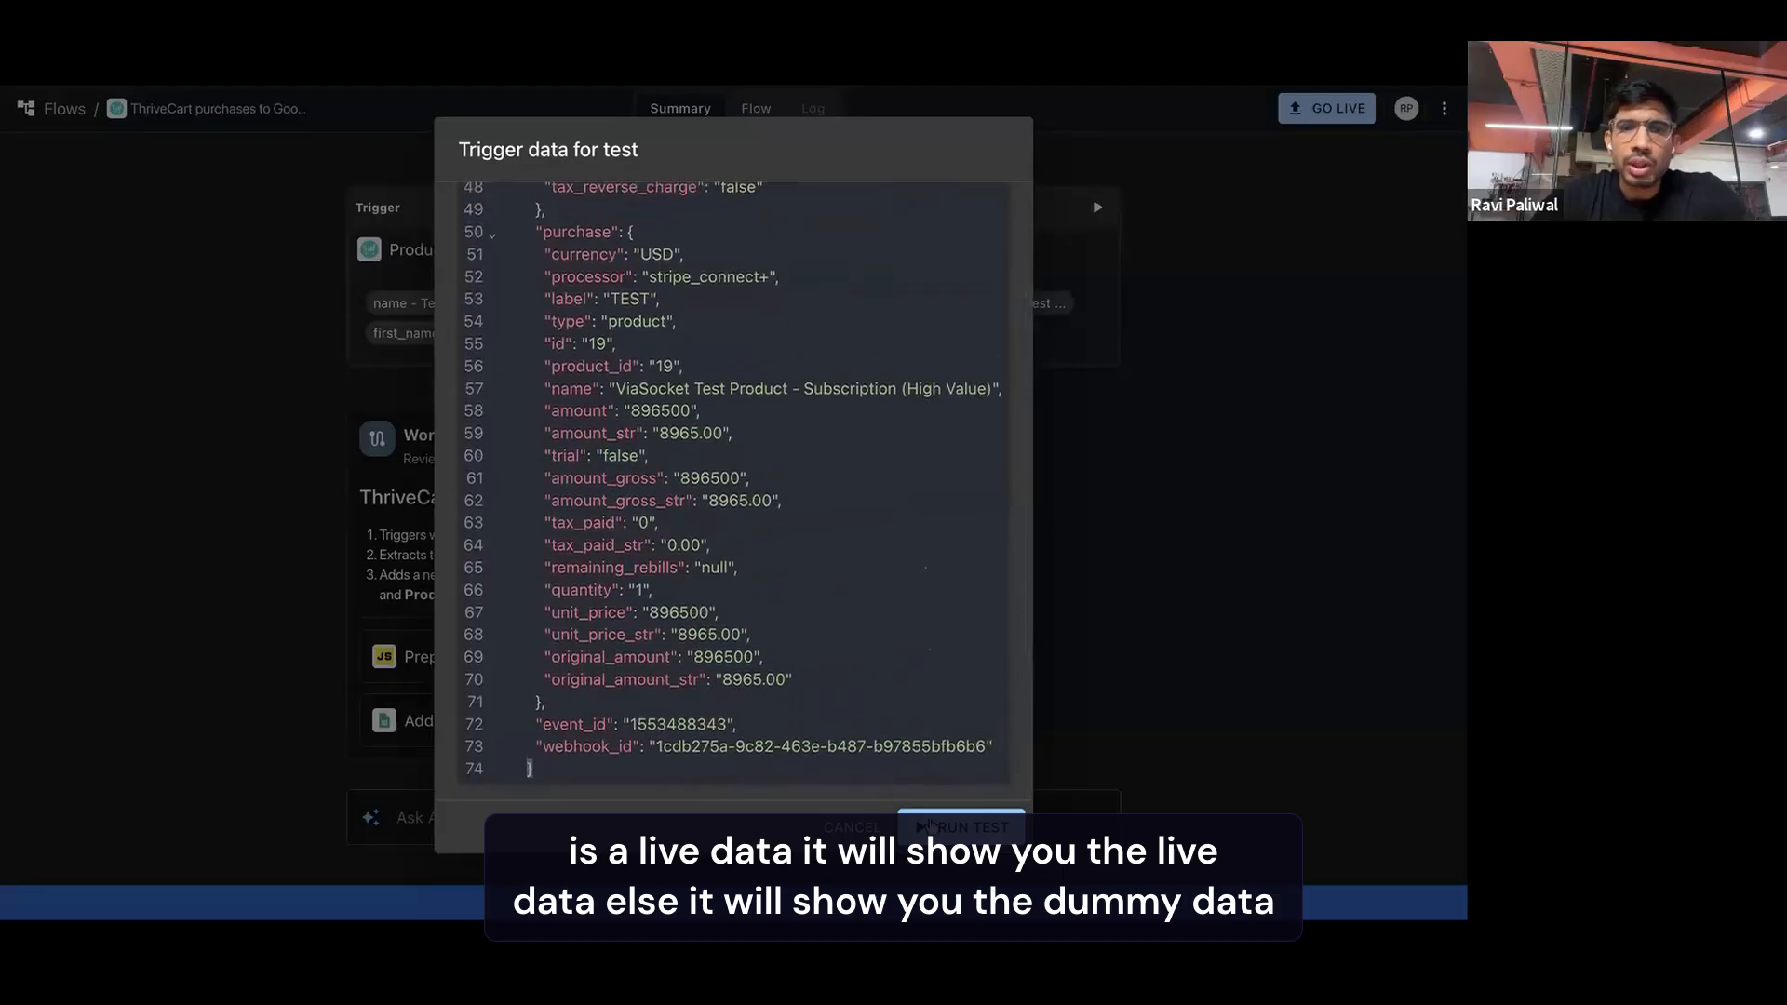
left_click(931, 825)
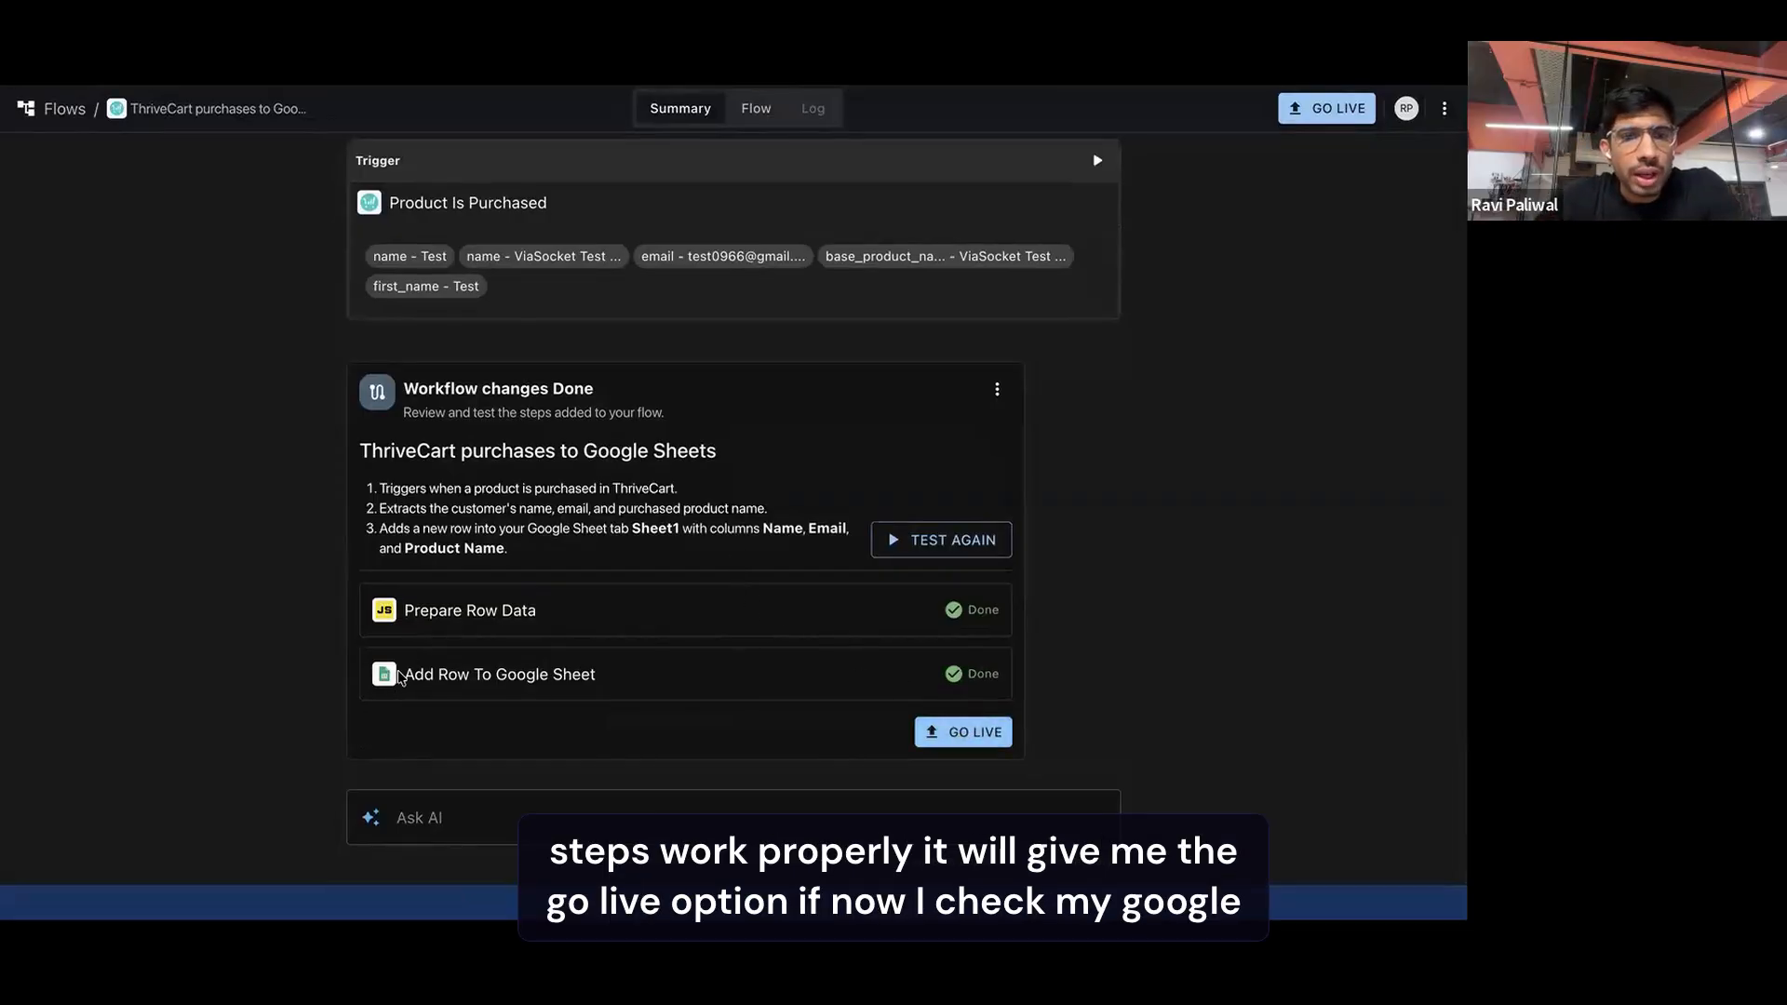
Take the ThriveCart purchases to Google Sheets flow live and read its summary
left_click_drag(406, 671, 603, 681)
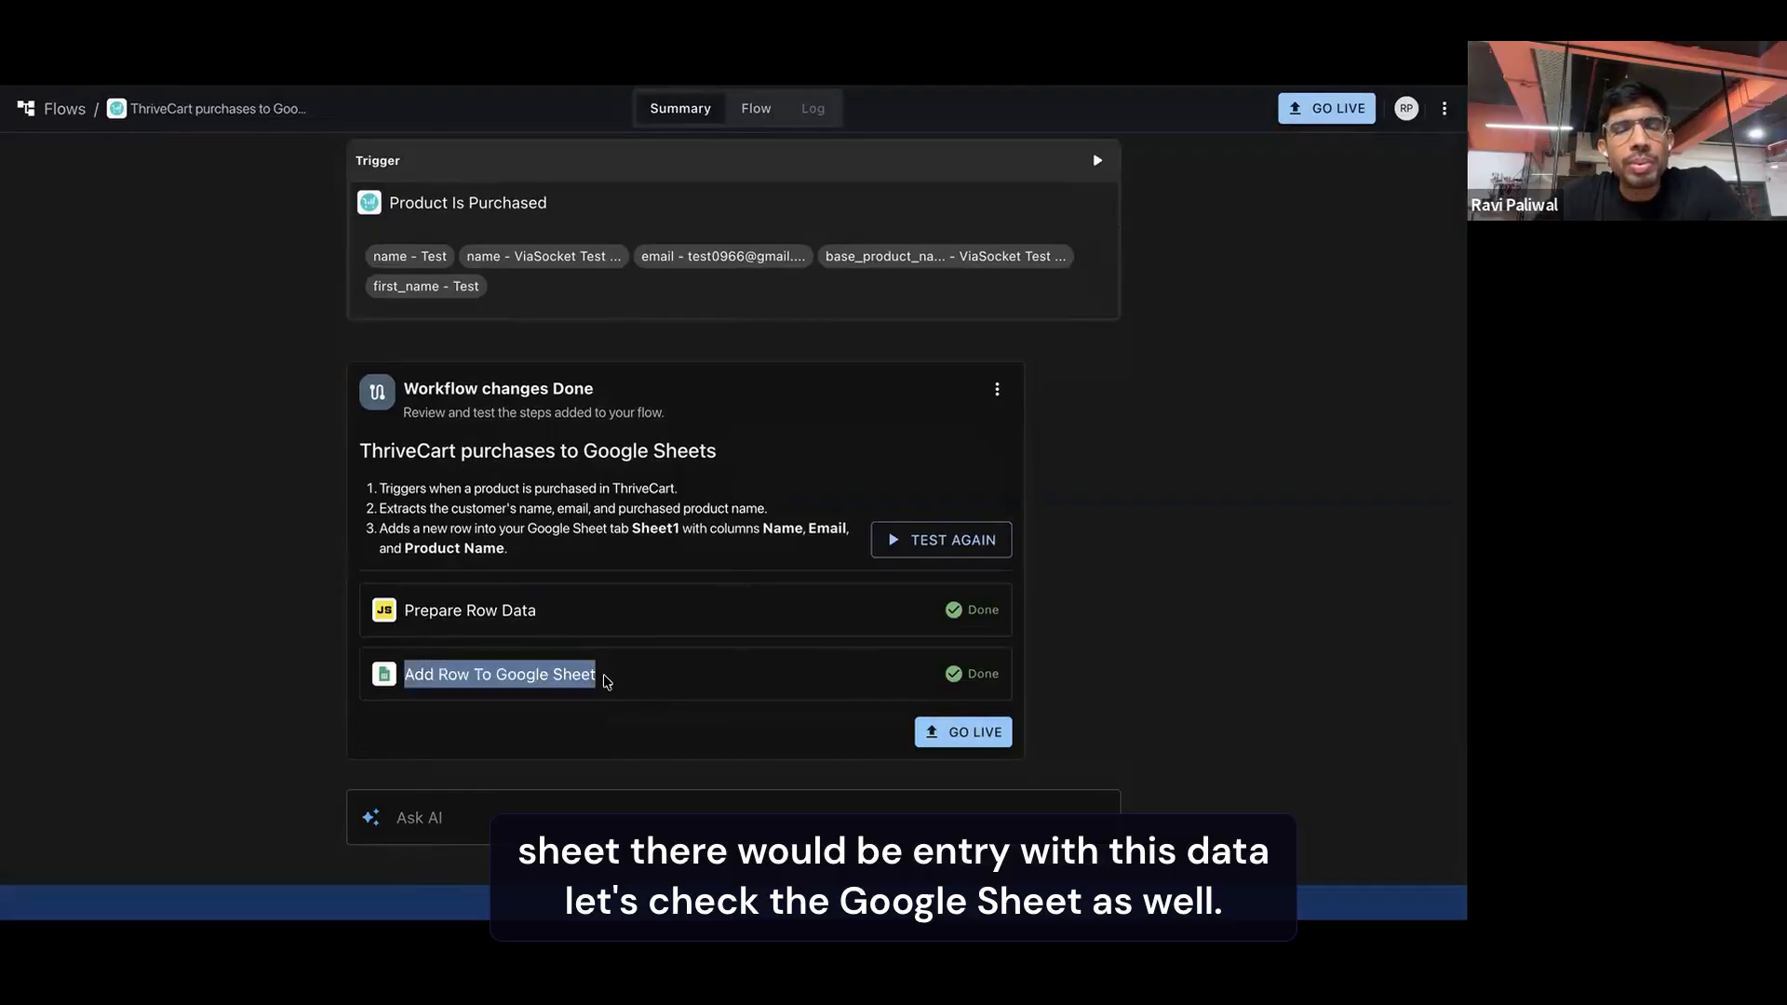
left_click(938, 734)
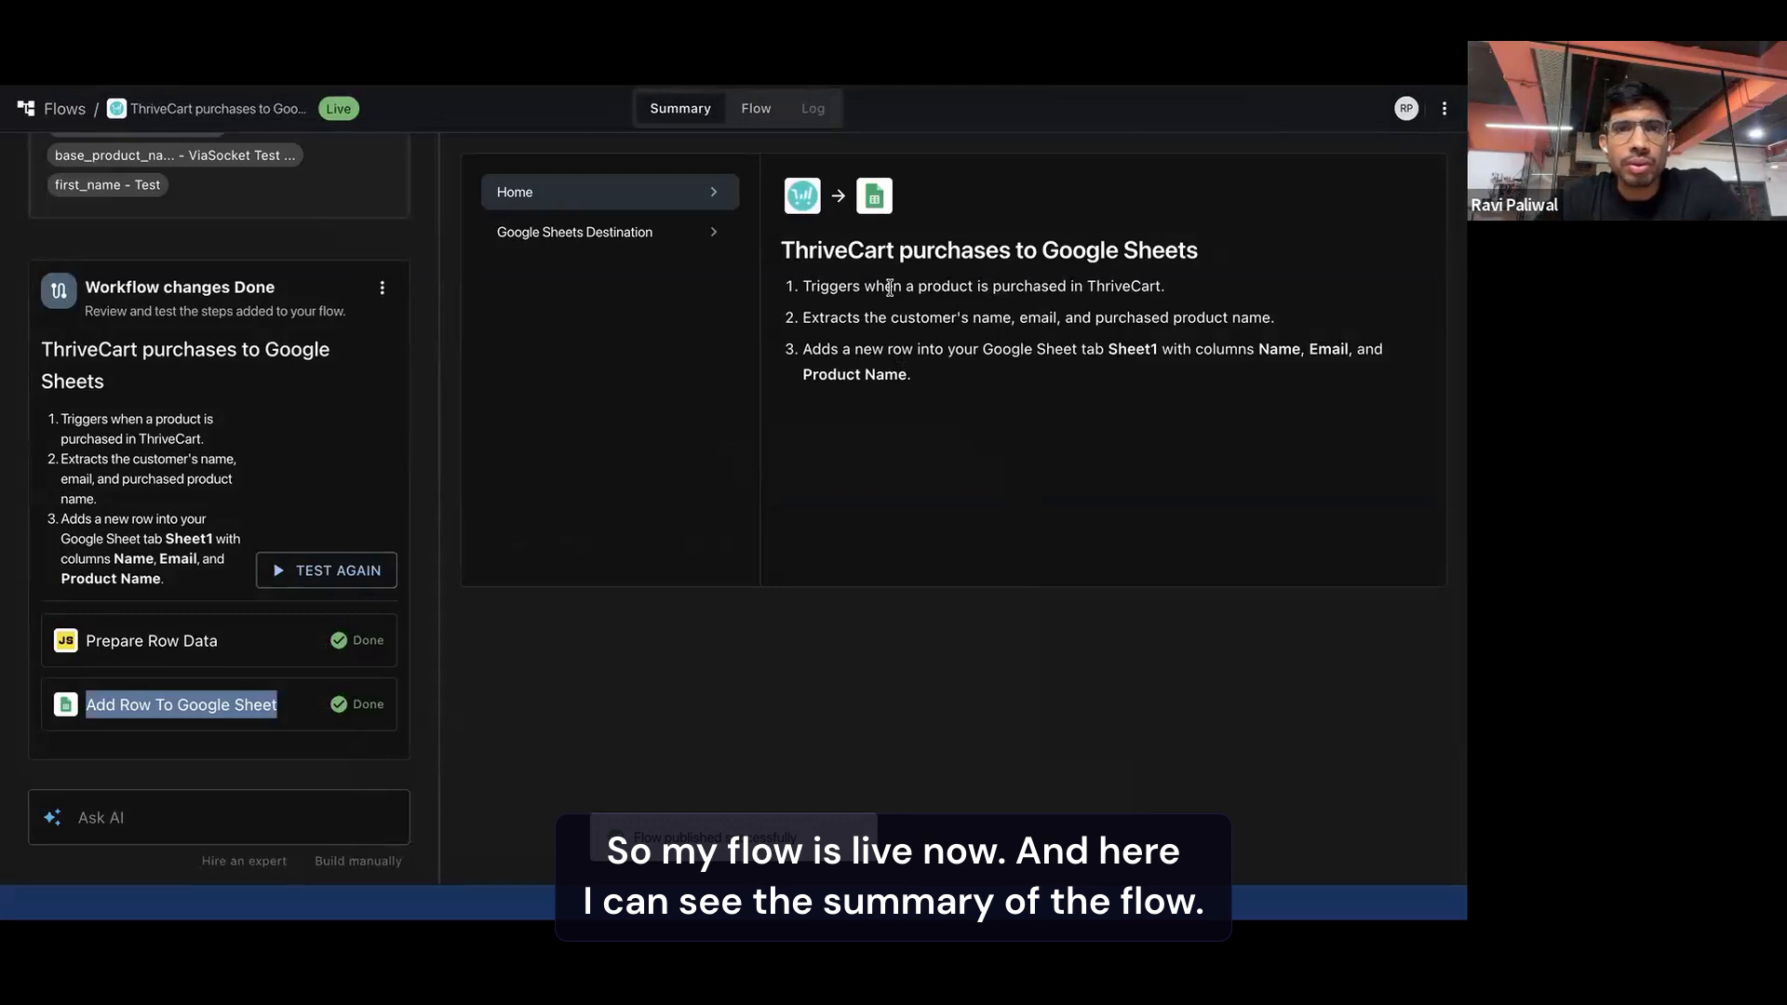
left_click_drag(781, 249, 965, 336)
left_click(965, 336)
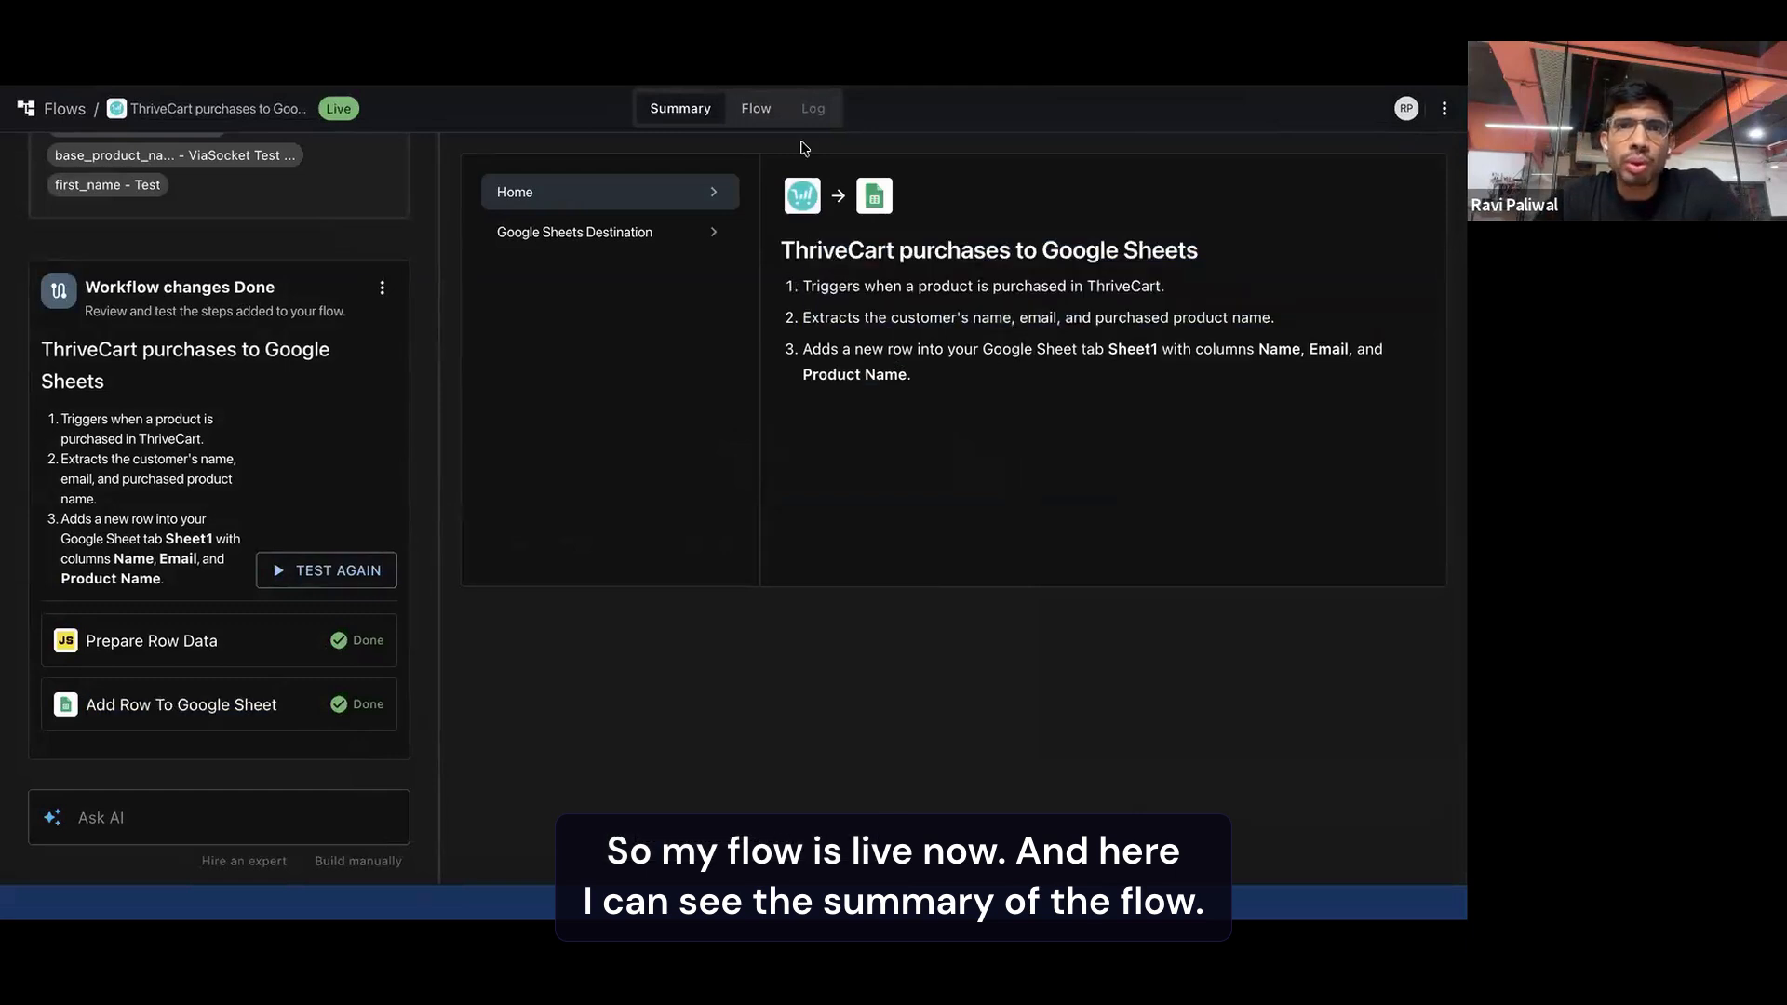
Examine in the flow editor how the purchase trigger, row preparation and Google Sheets steps connect
left_click(756, 112)
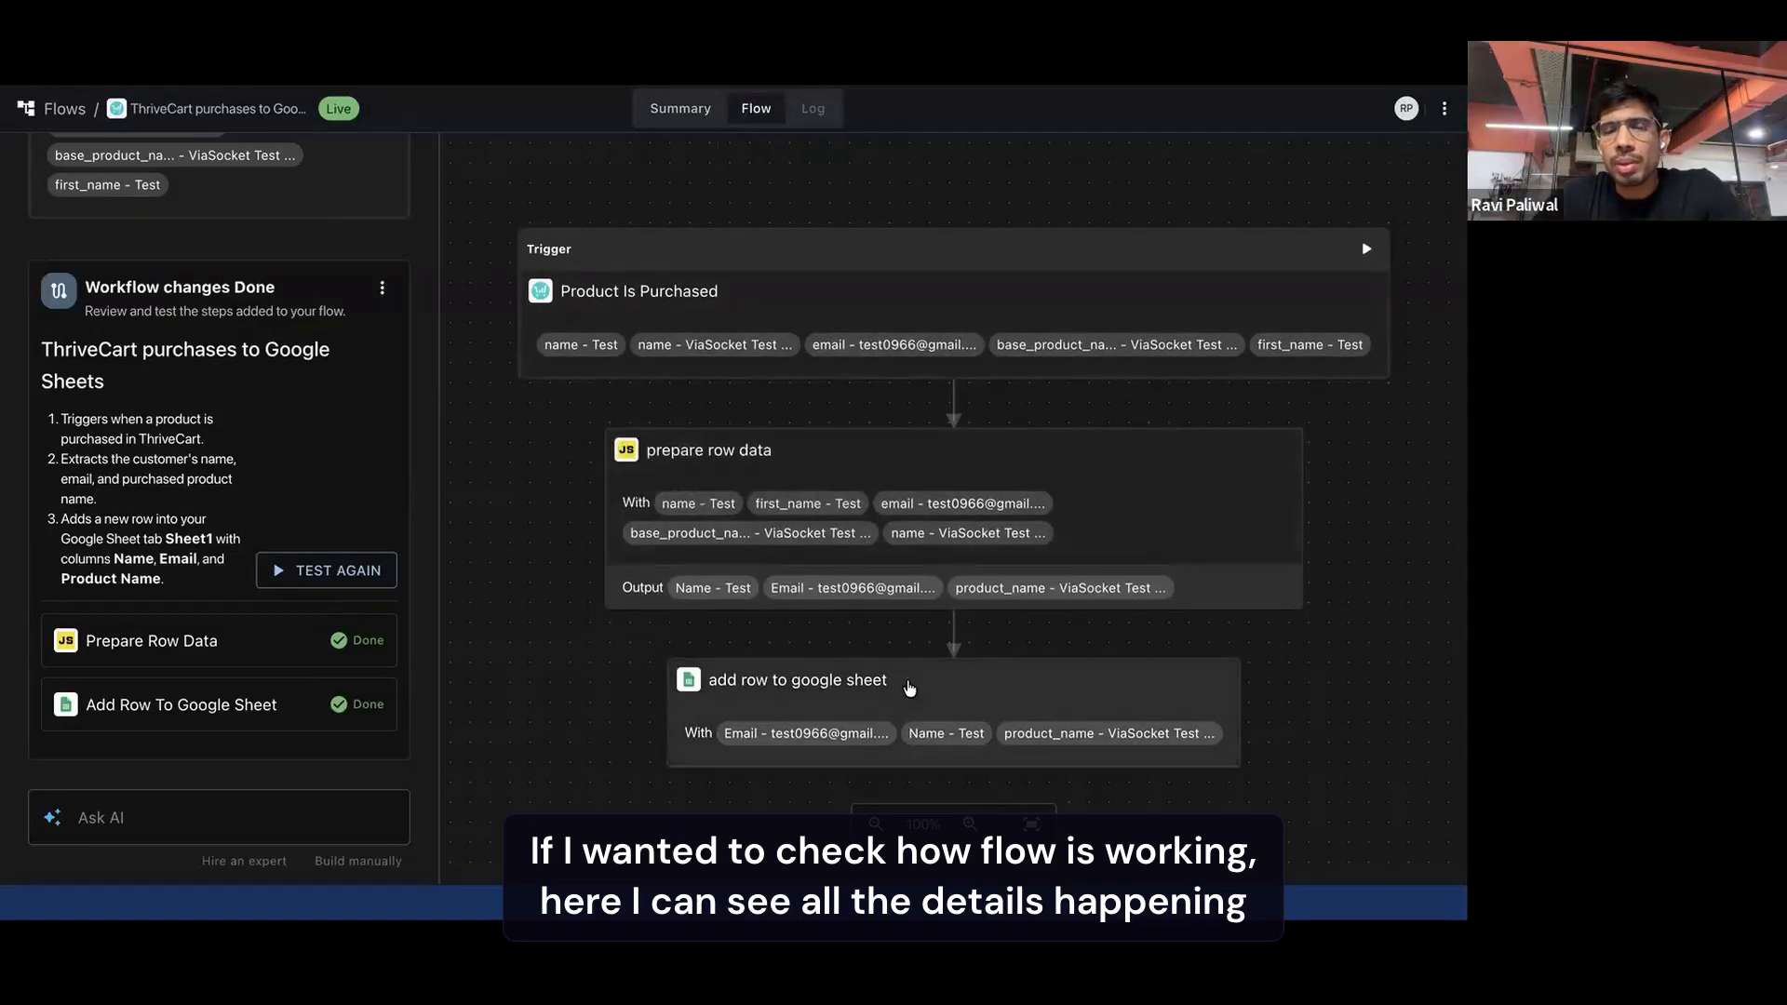
scroll(906, 684, "down", 1)
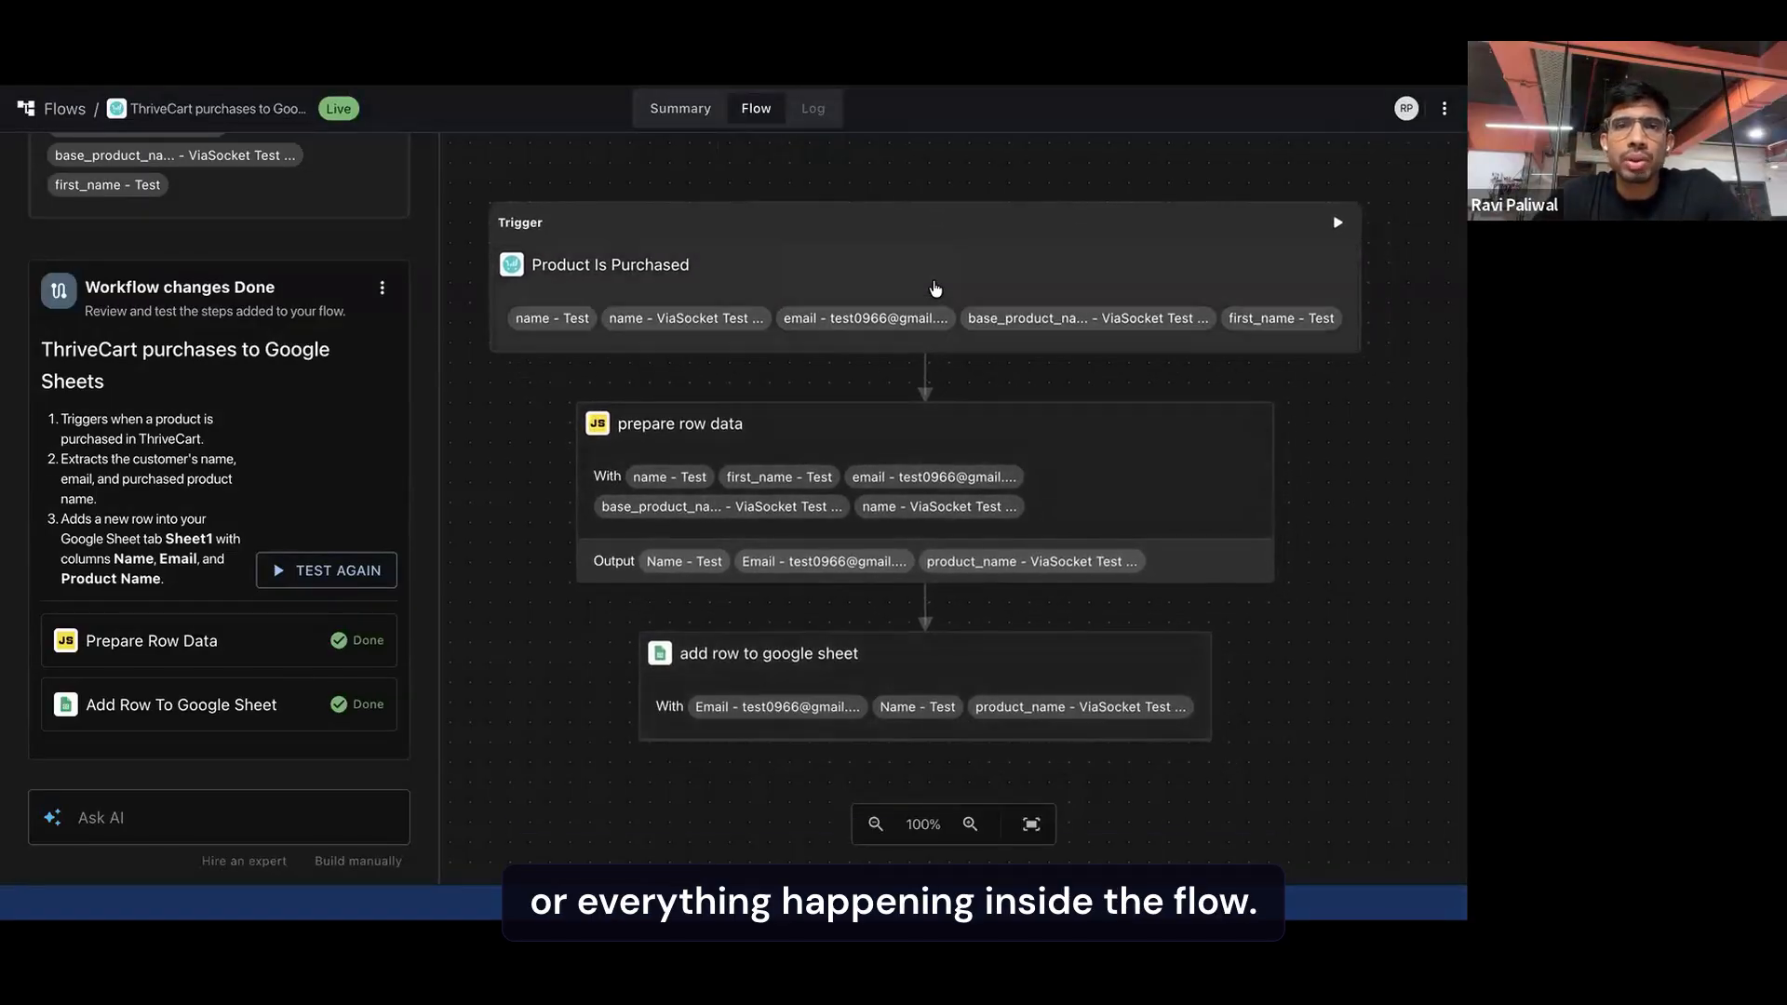
scroll(933, 288, "up", 1)
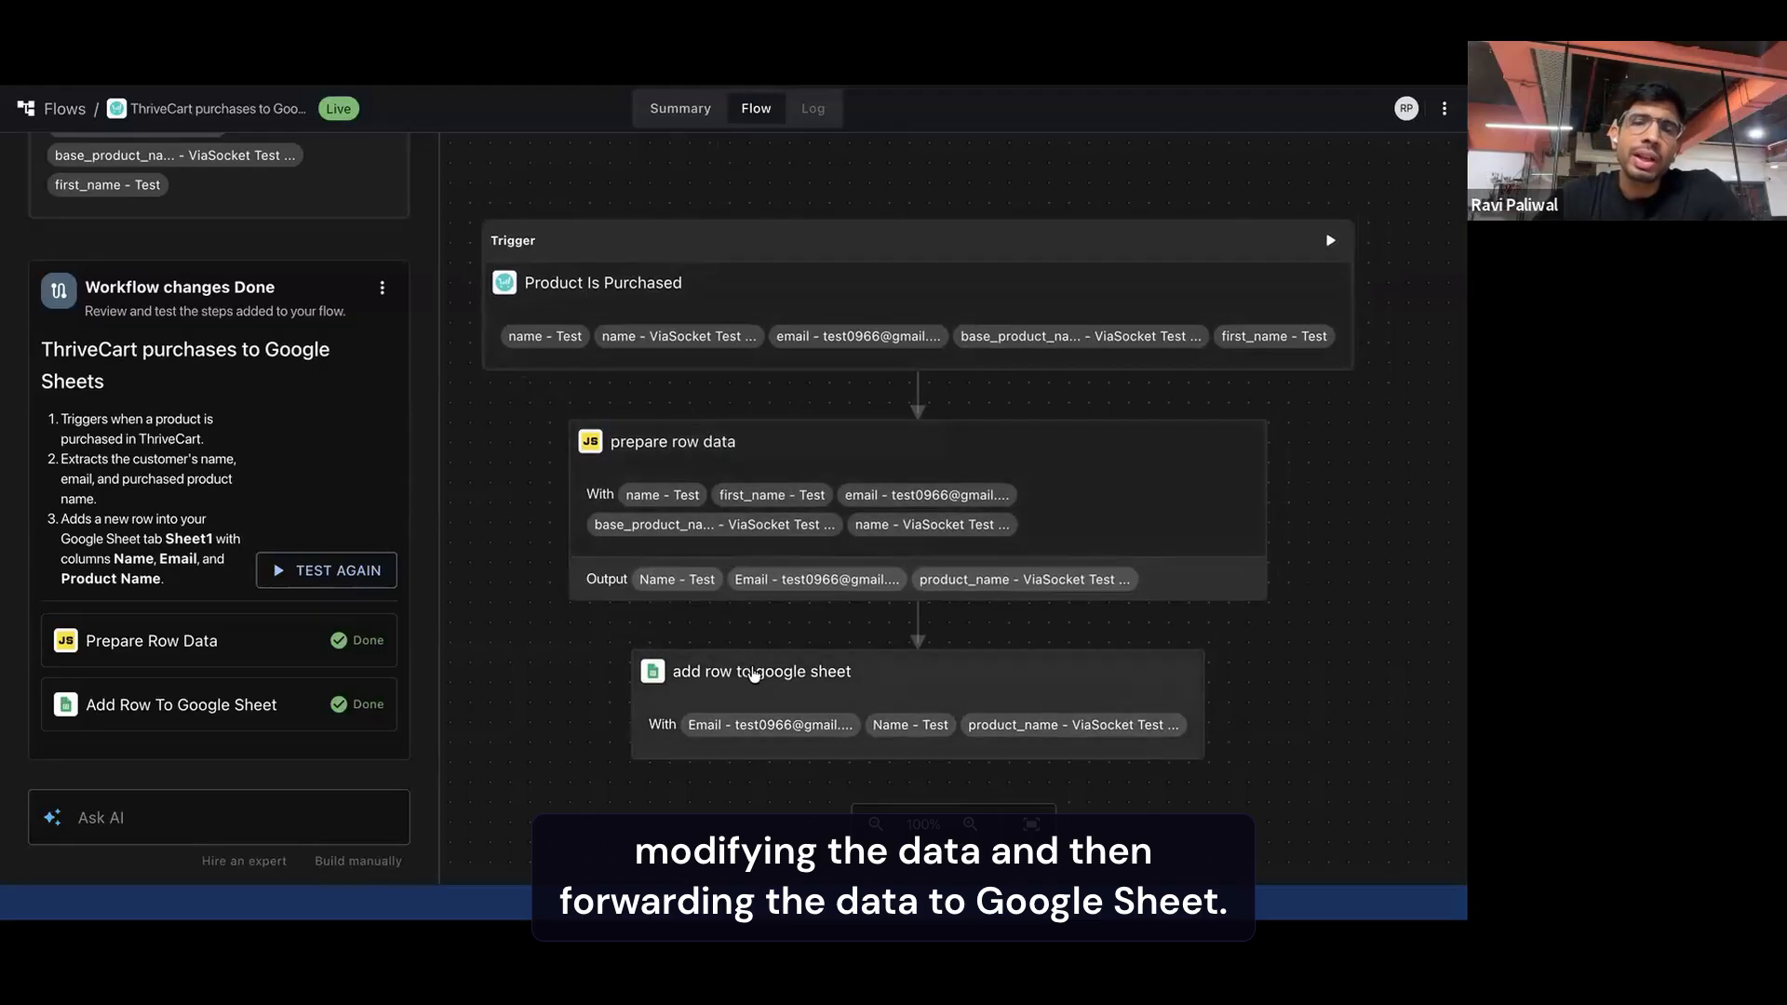
Reread the flow summary and open its Google Sheets Destination settings
left_click(680, 108)
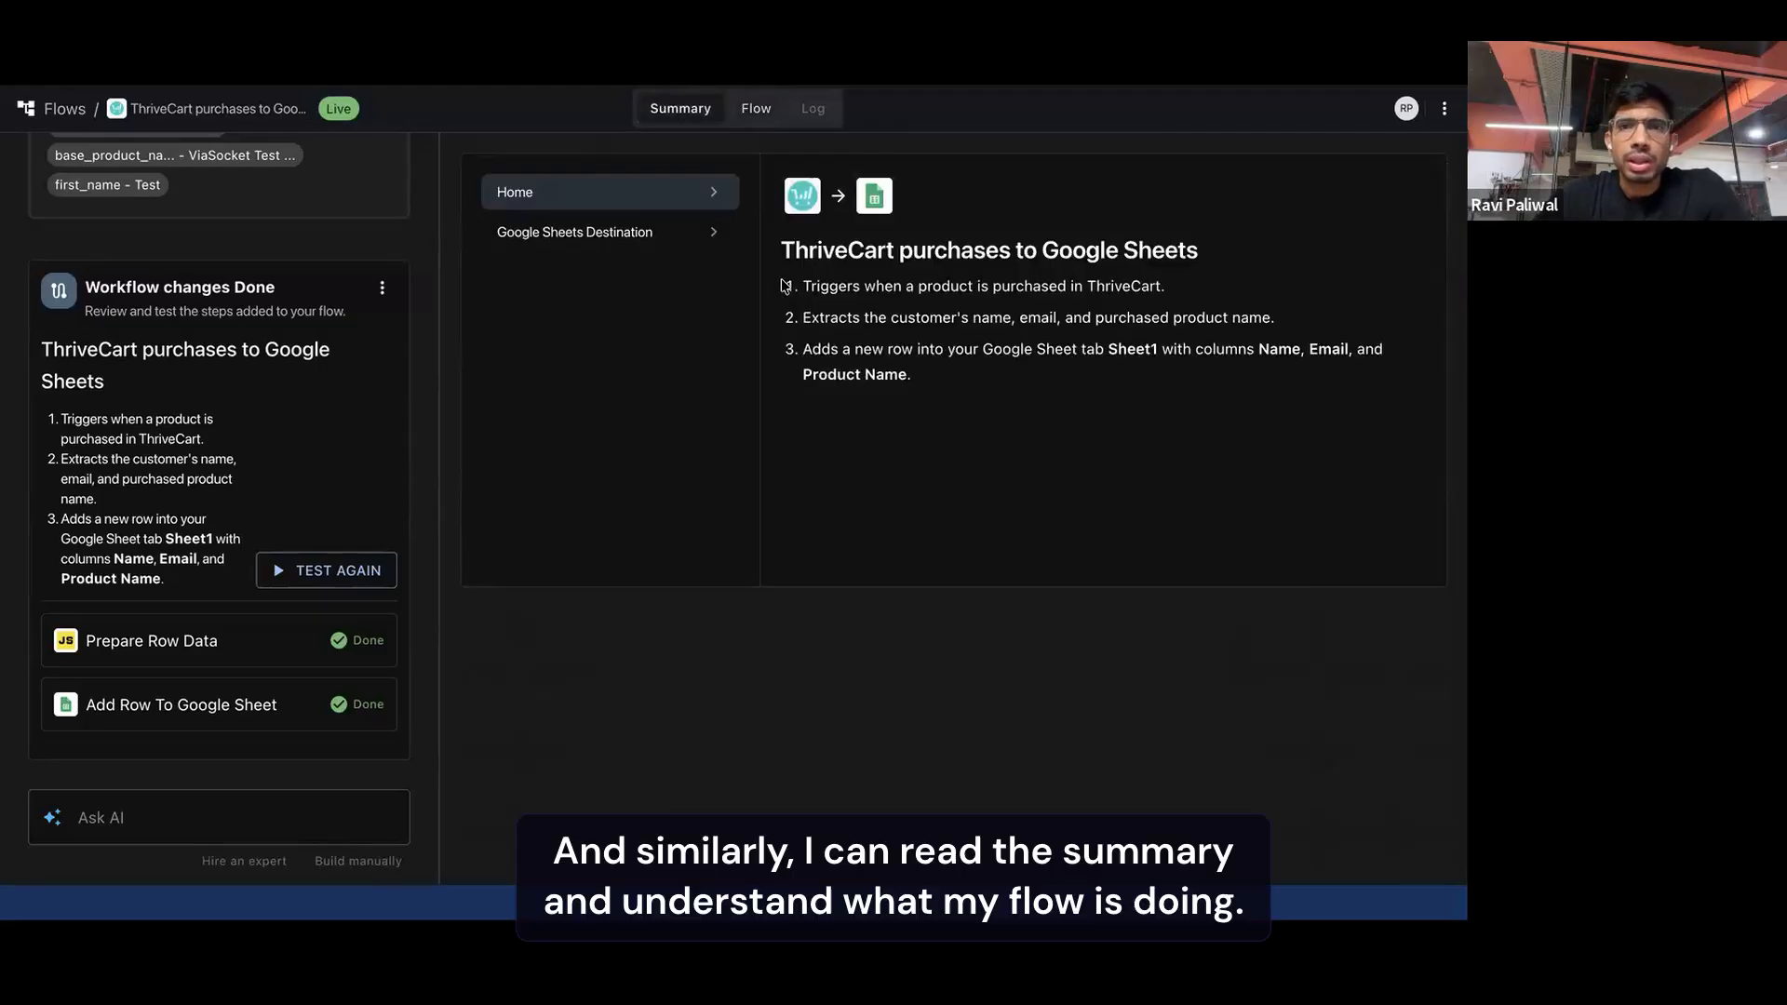
left_click_drag(802, 285, 926, 380)
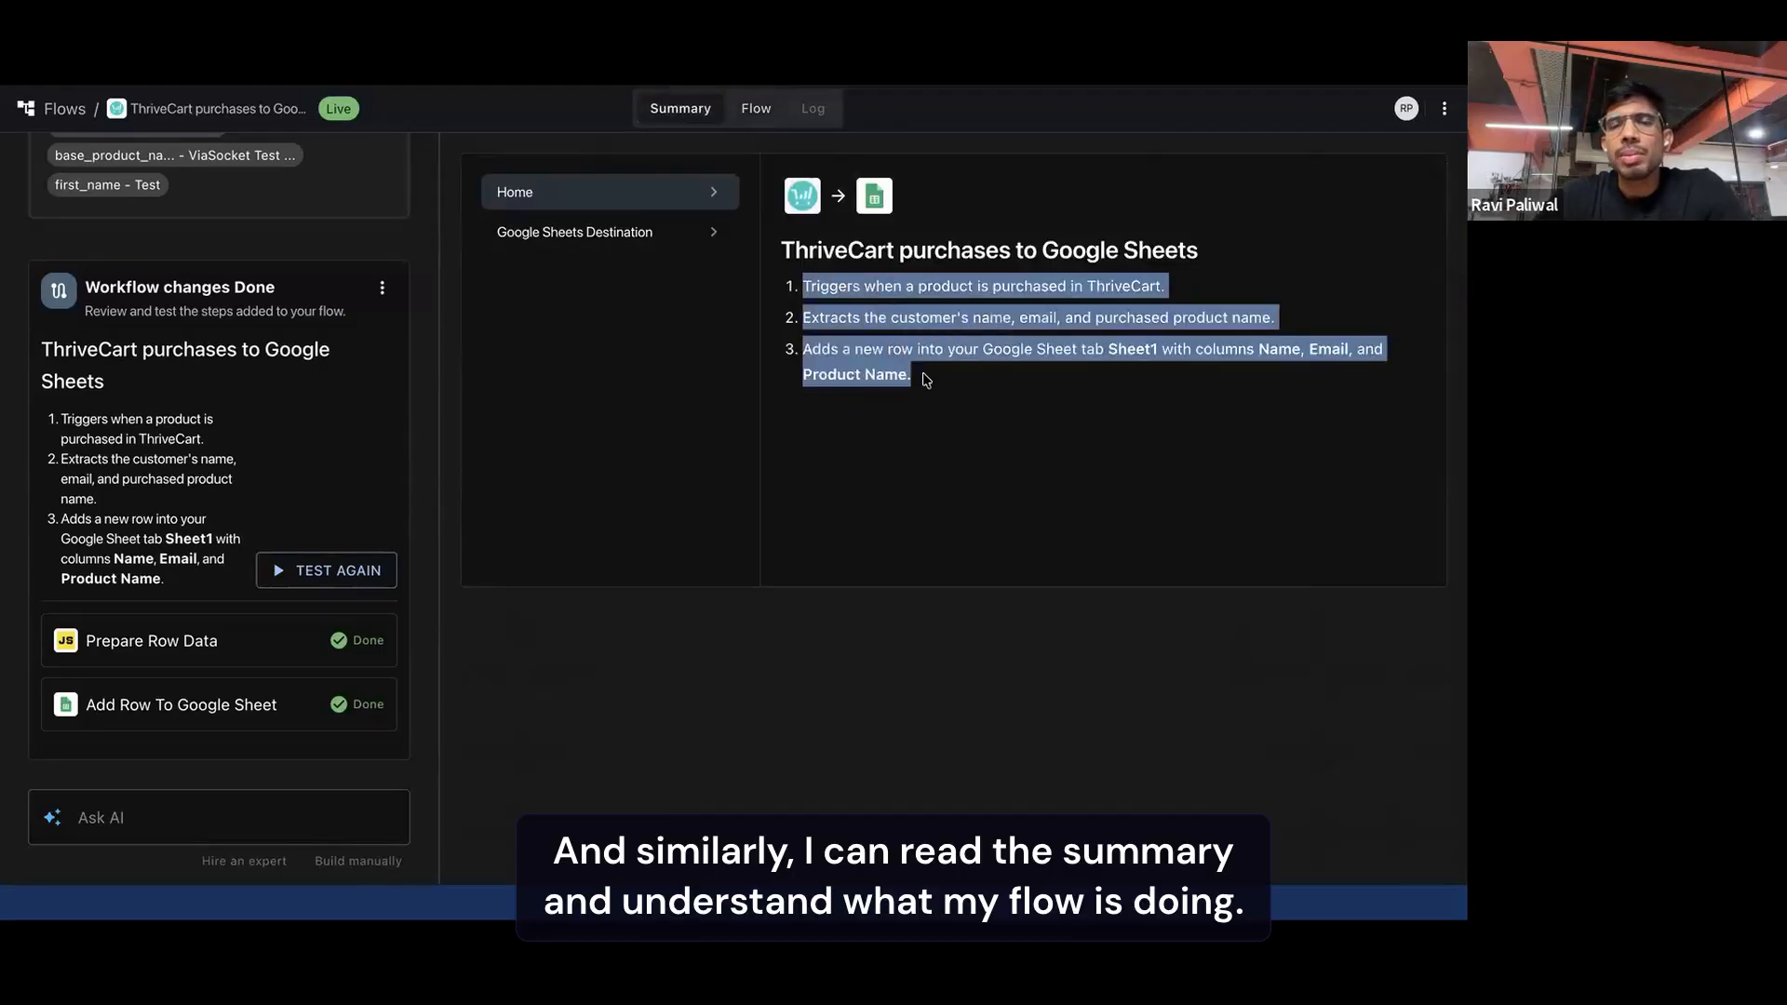
left_click(824, 355)
left_click(606, 239)
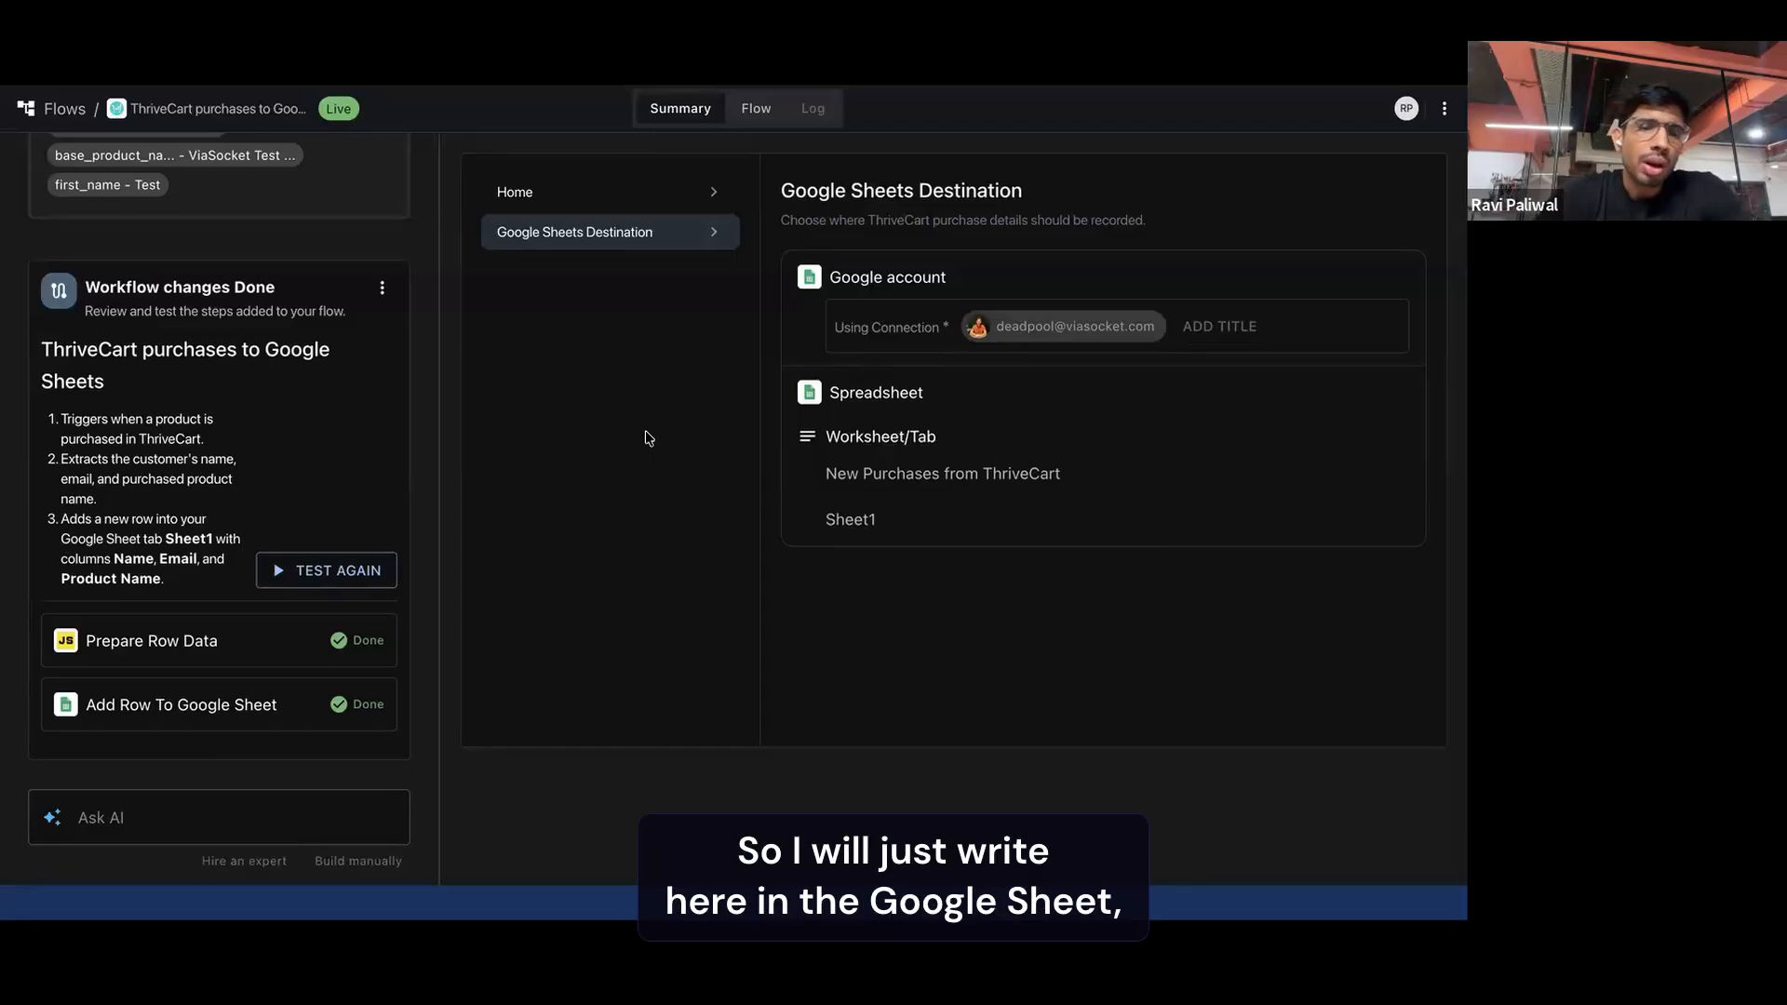
Write a new AI request reading "I want to get a notification on slack as well"
left_click(134, 816)
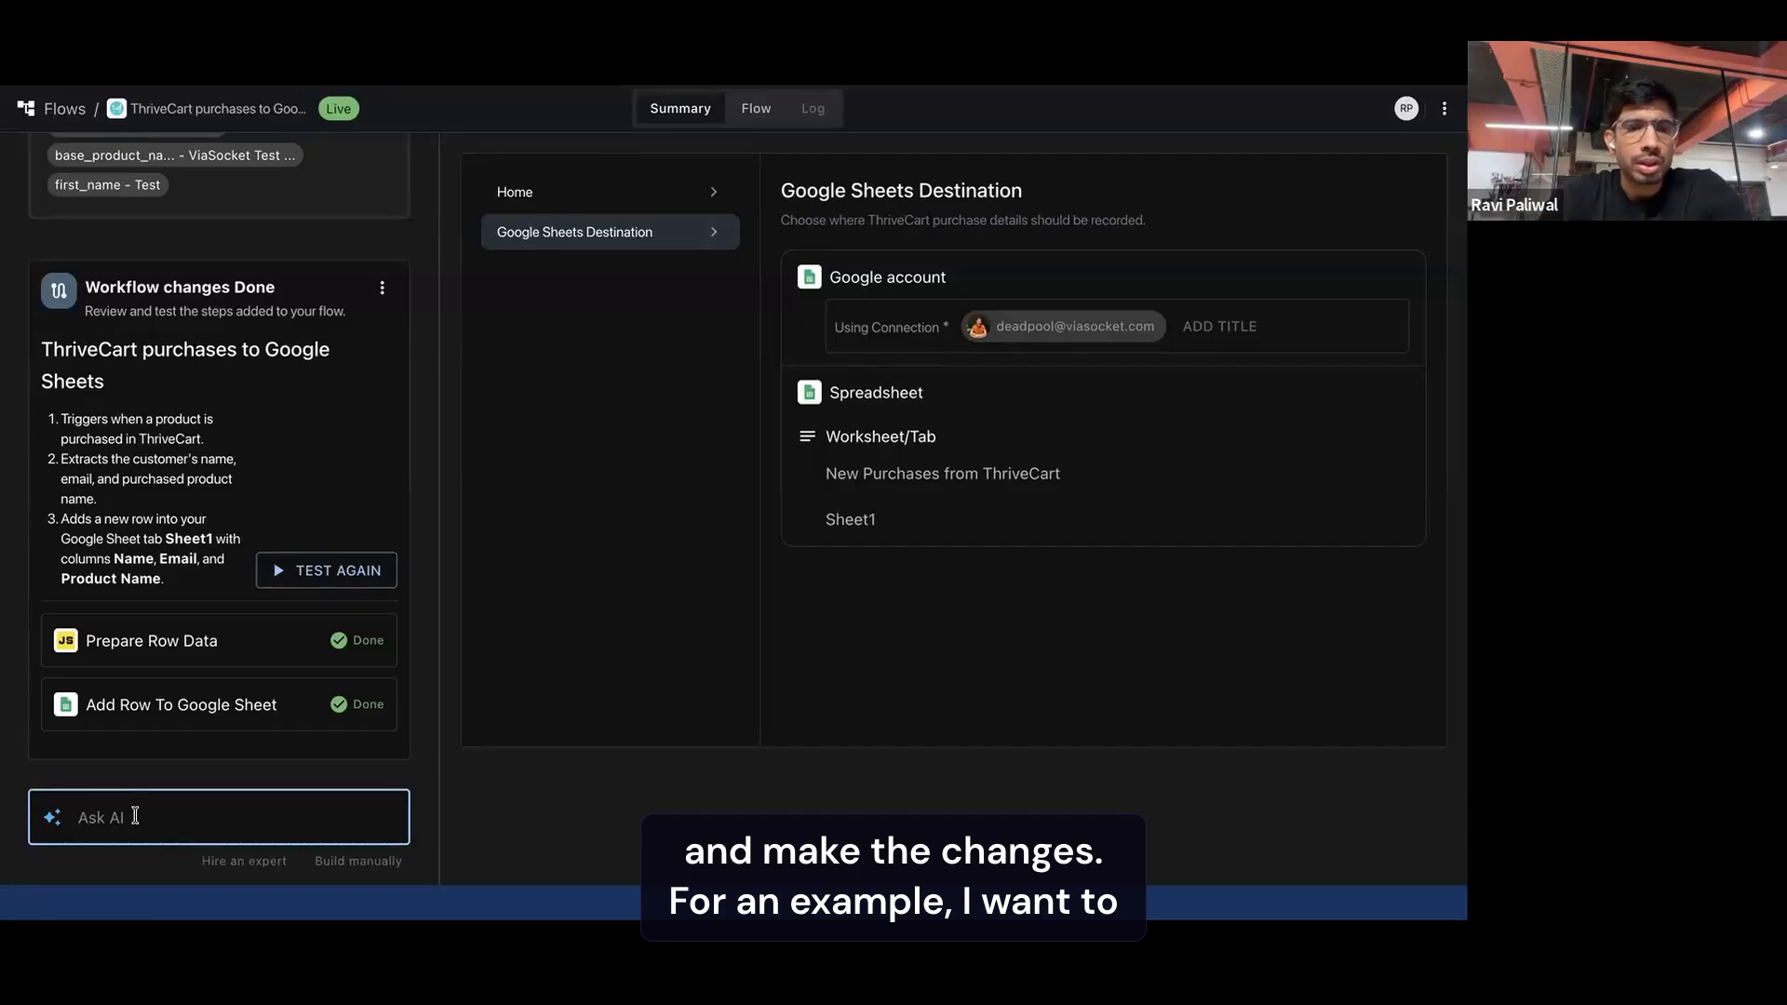
type("I want to get a notification on slack")
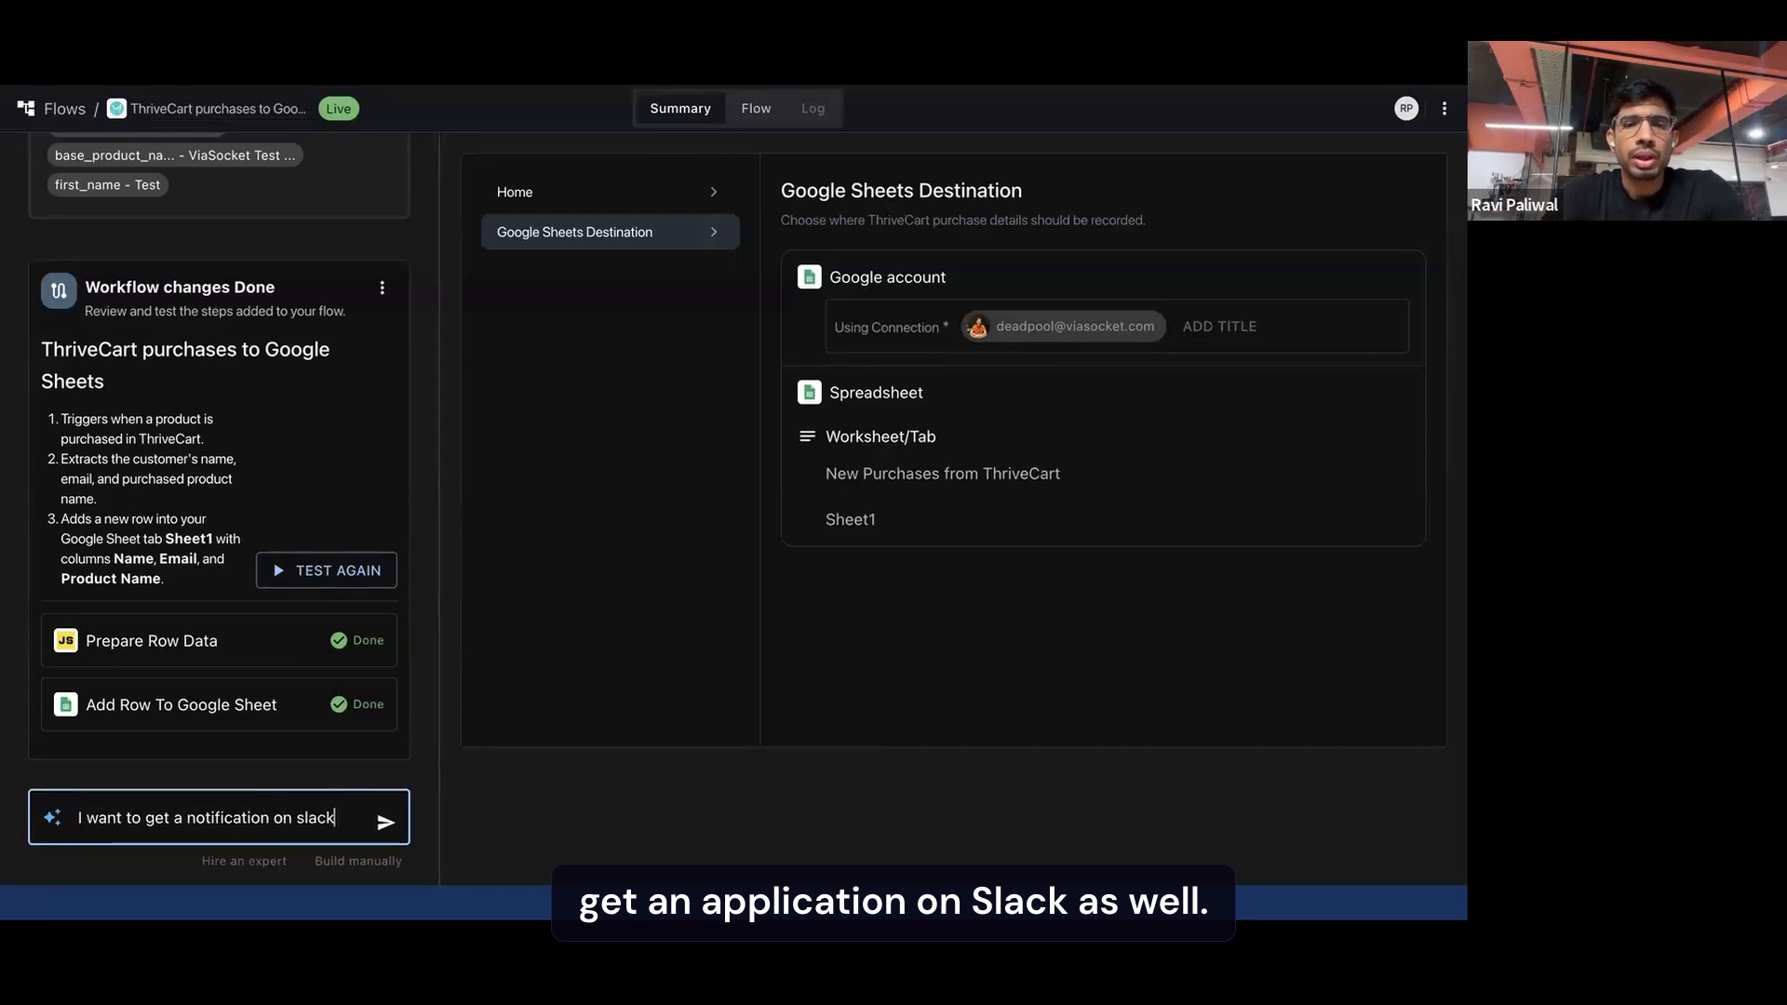
type(" as well.")
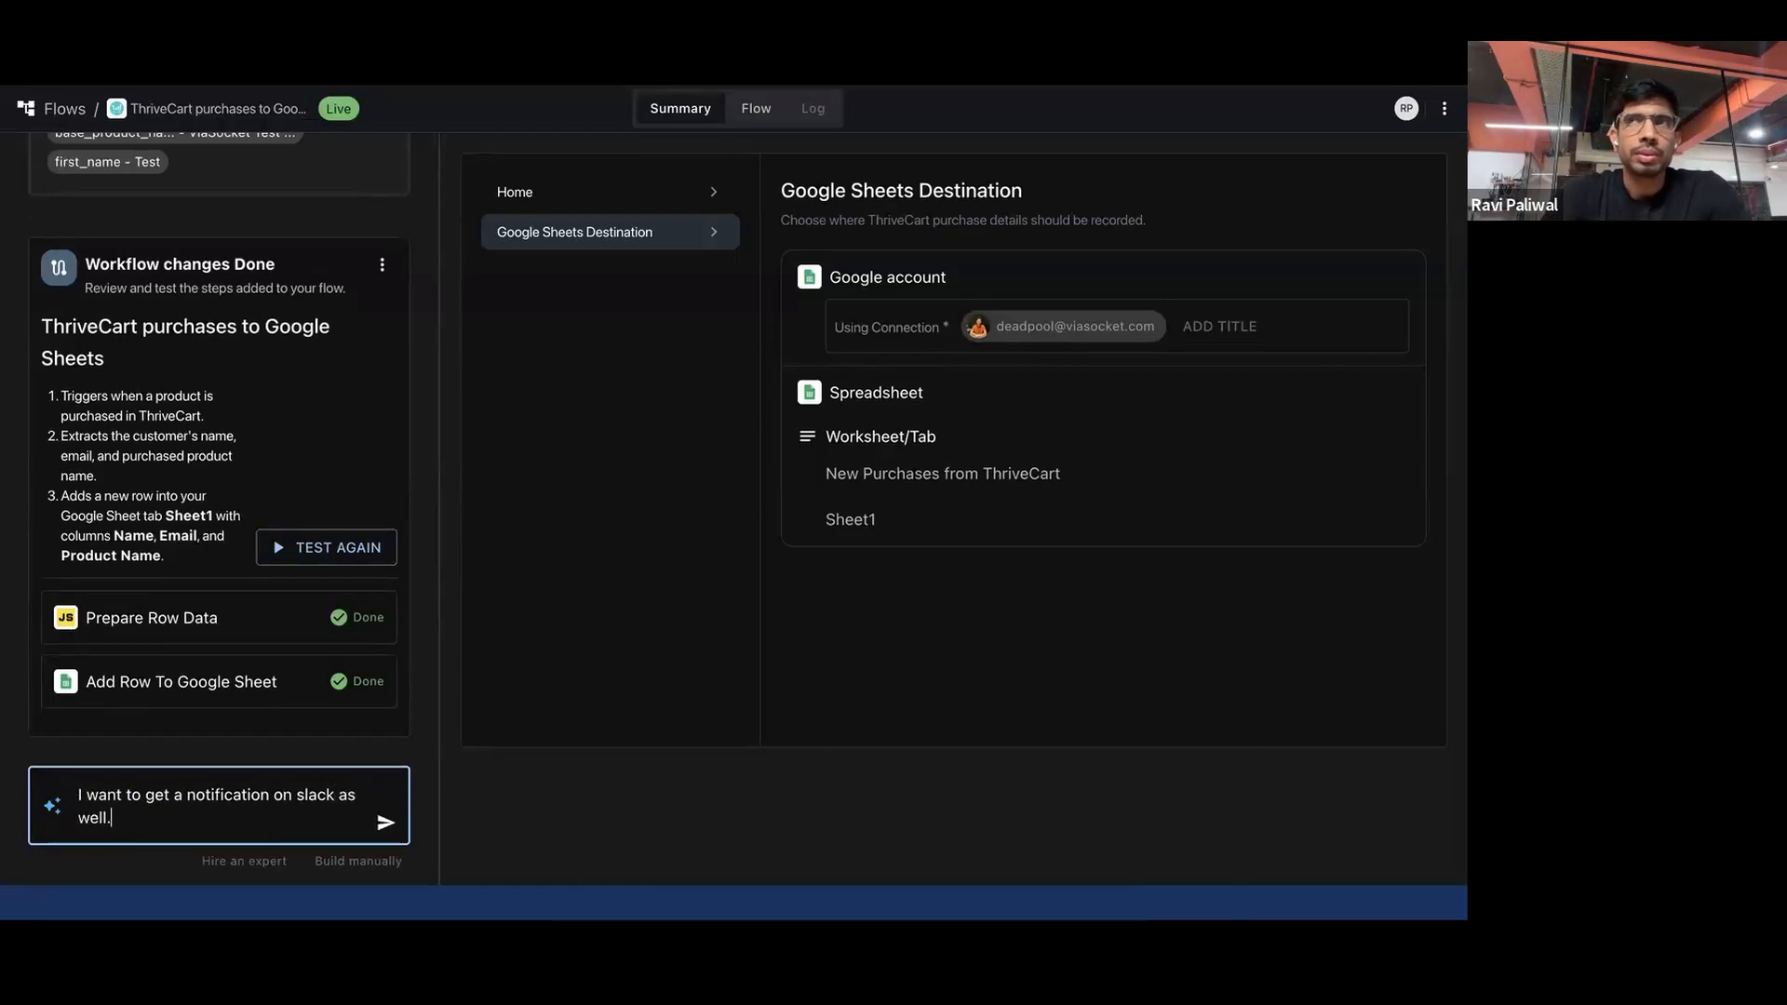
key("BackSpace")
Extend the request with "also make entry in hubspot as contact and if already exist in hubspot just update it." and send it
type("al")
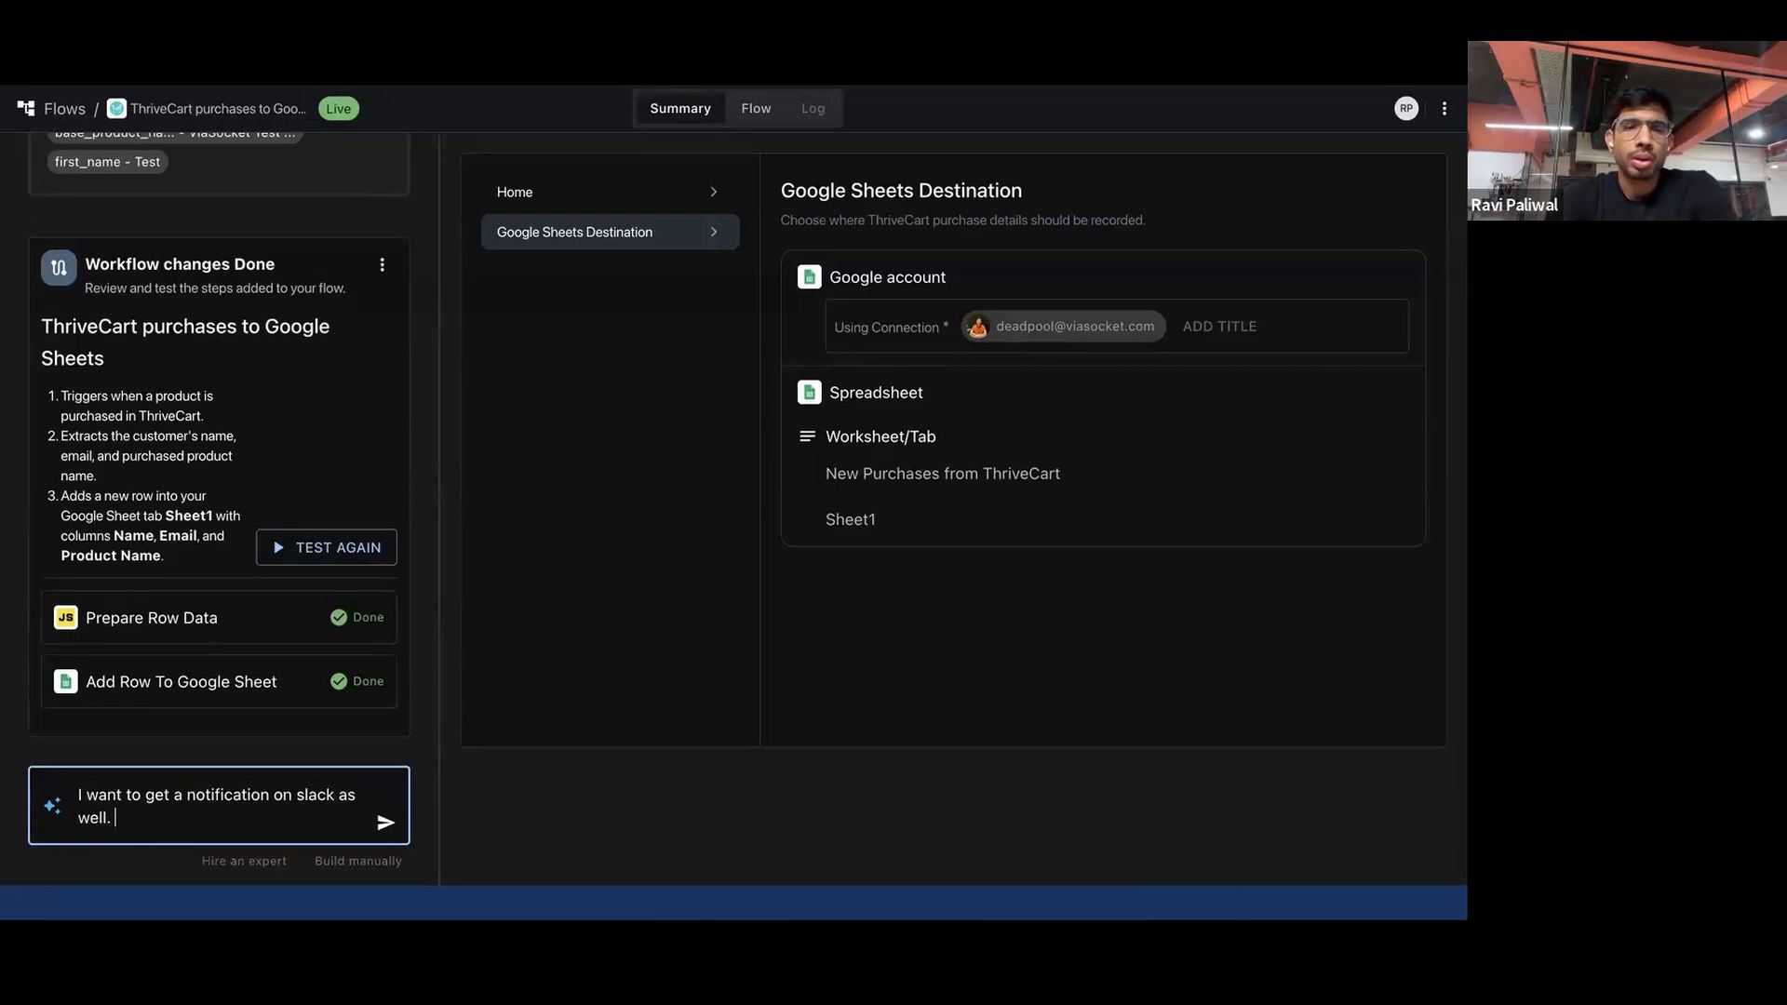
type("so mak")
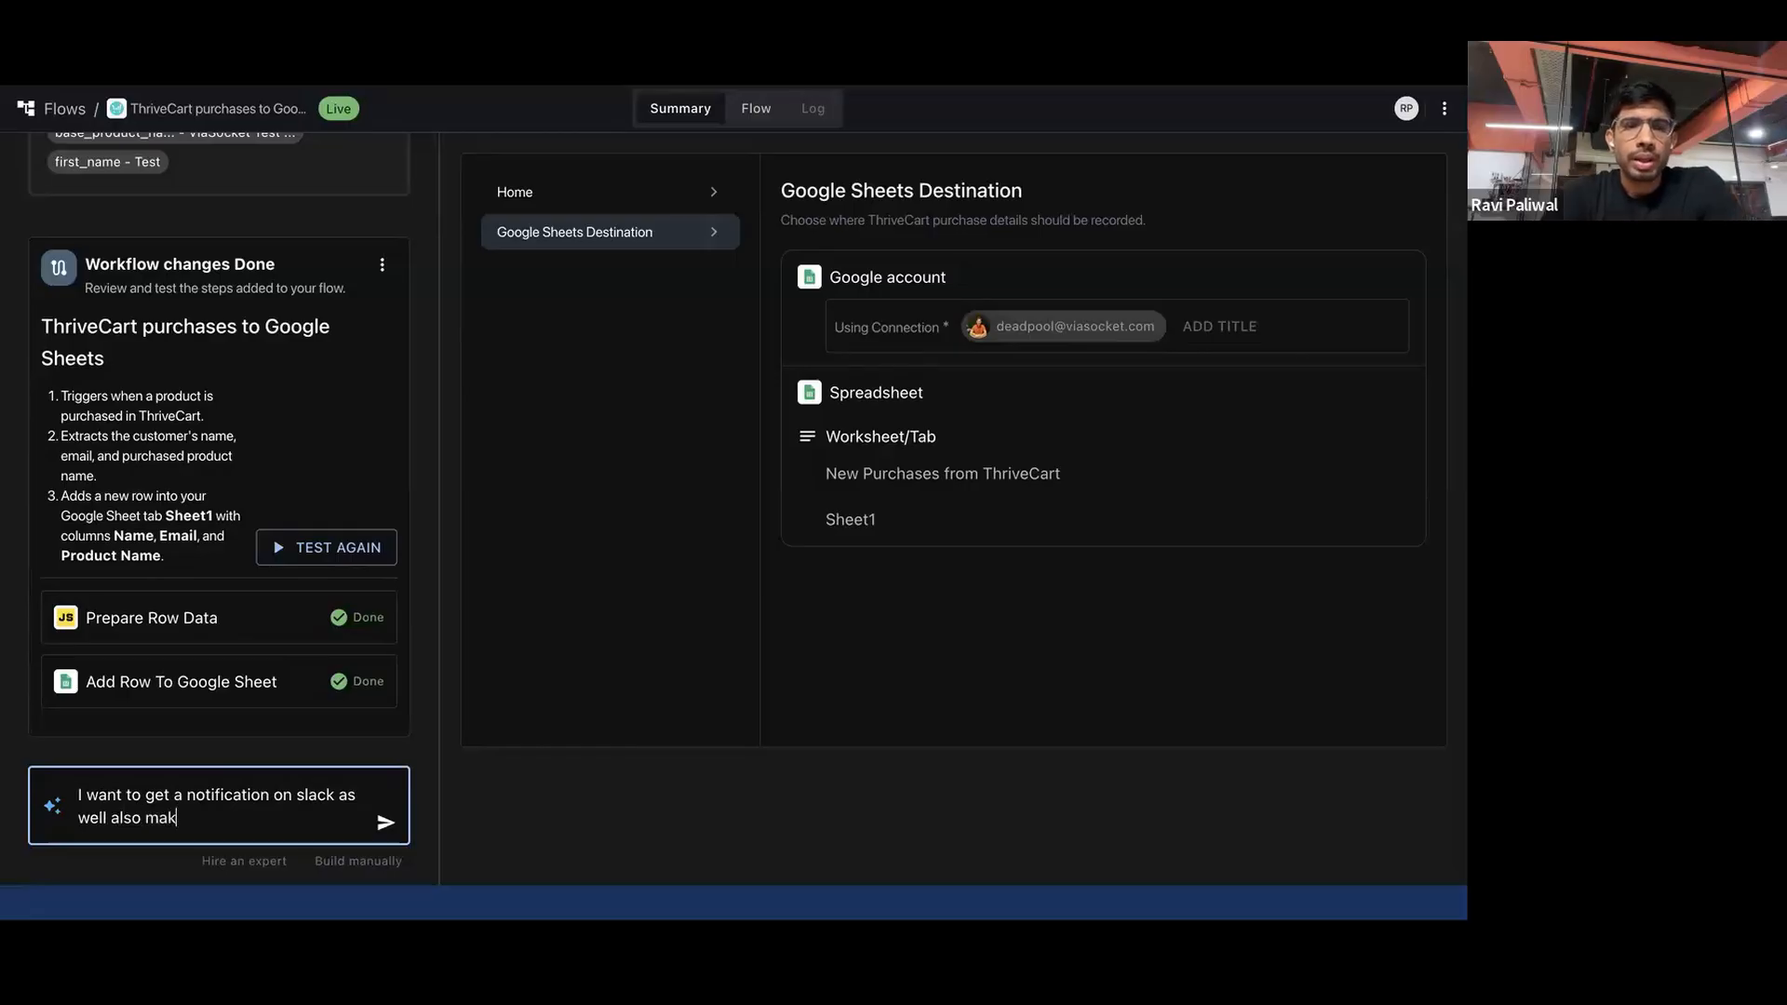
type("e entry in hubspot")
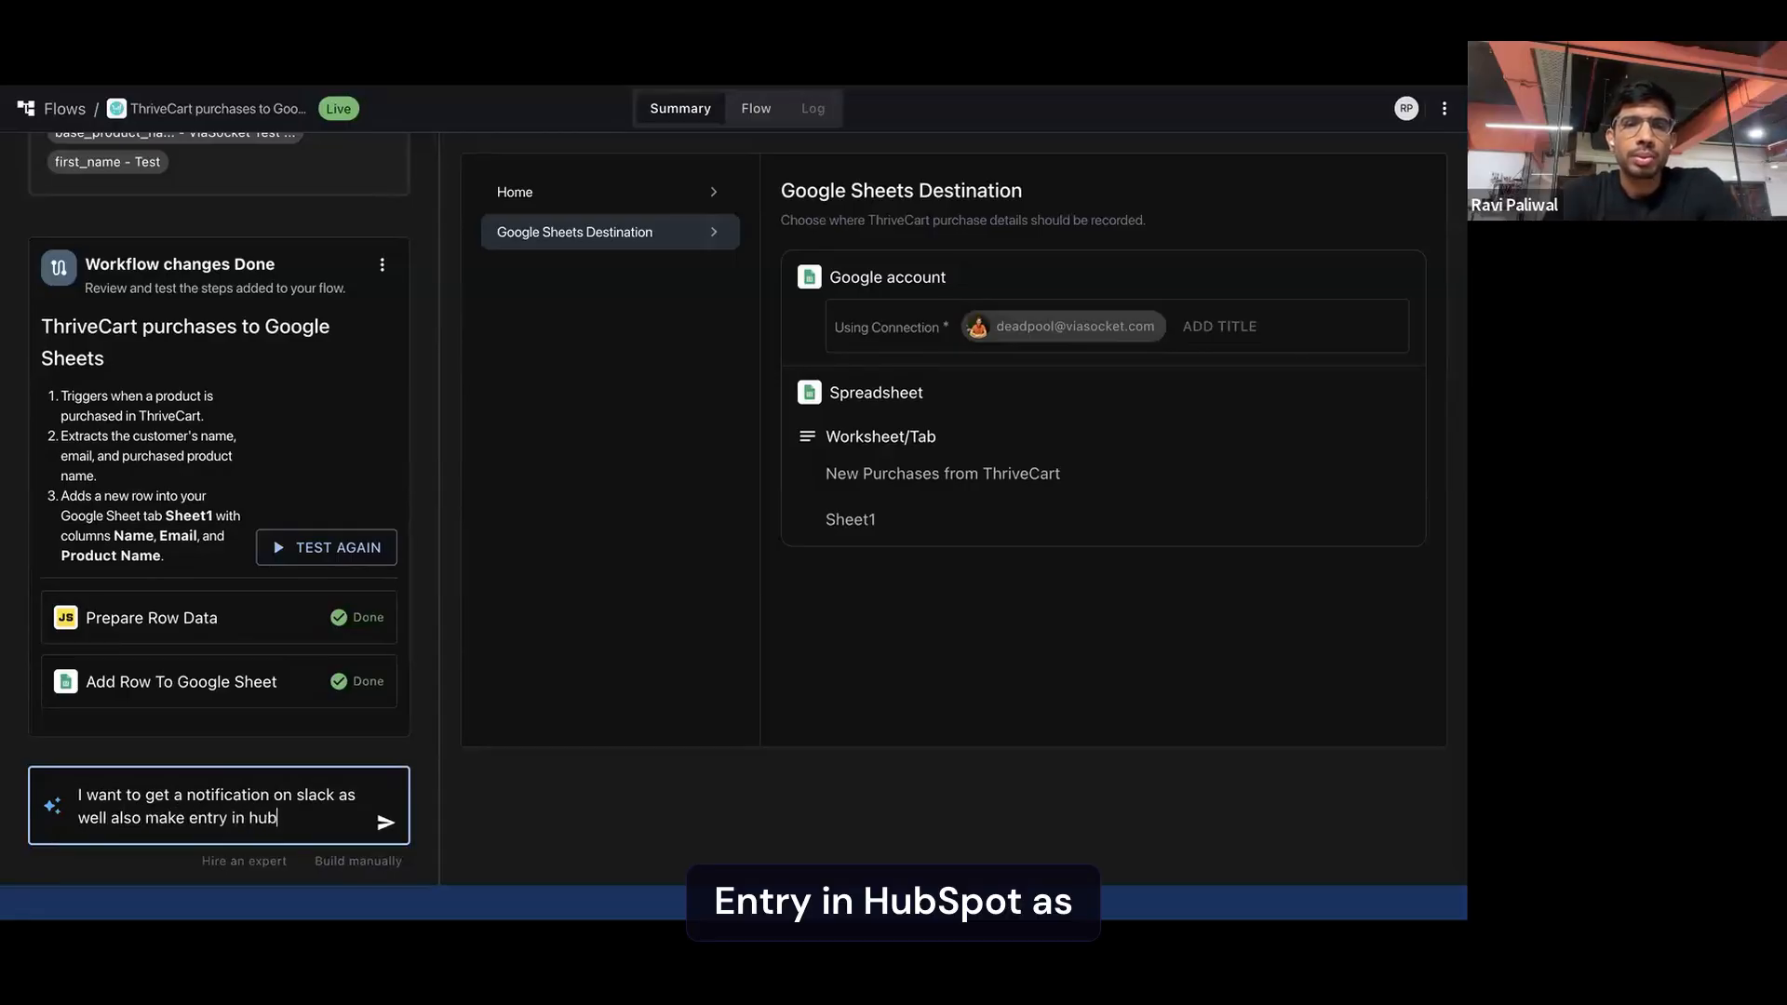
key("BackSpace")
key("BackSpace")
key("BackSpace")
key("BackSpace")
key("BackSpace")
key("BackSpace")
key("BackSpace")
type("as conta")
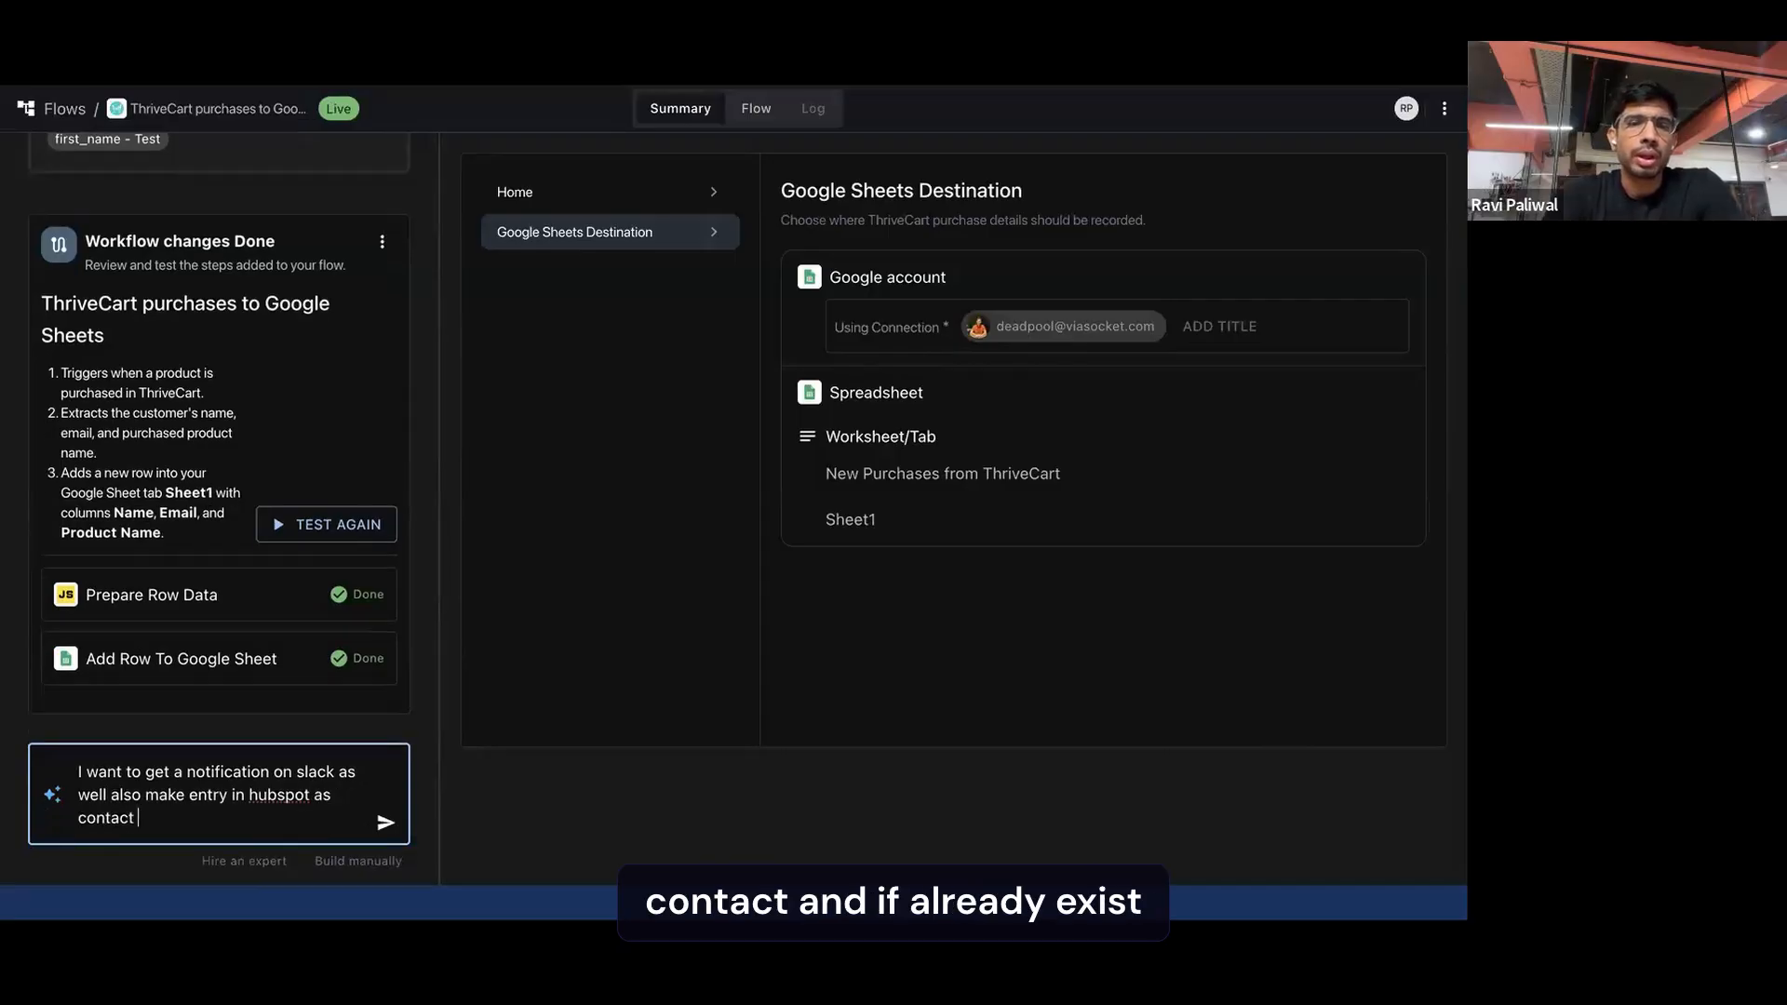
type("ct and if already exist i")
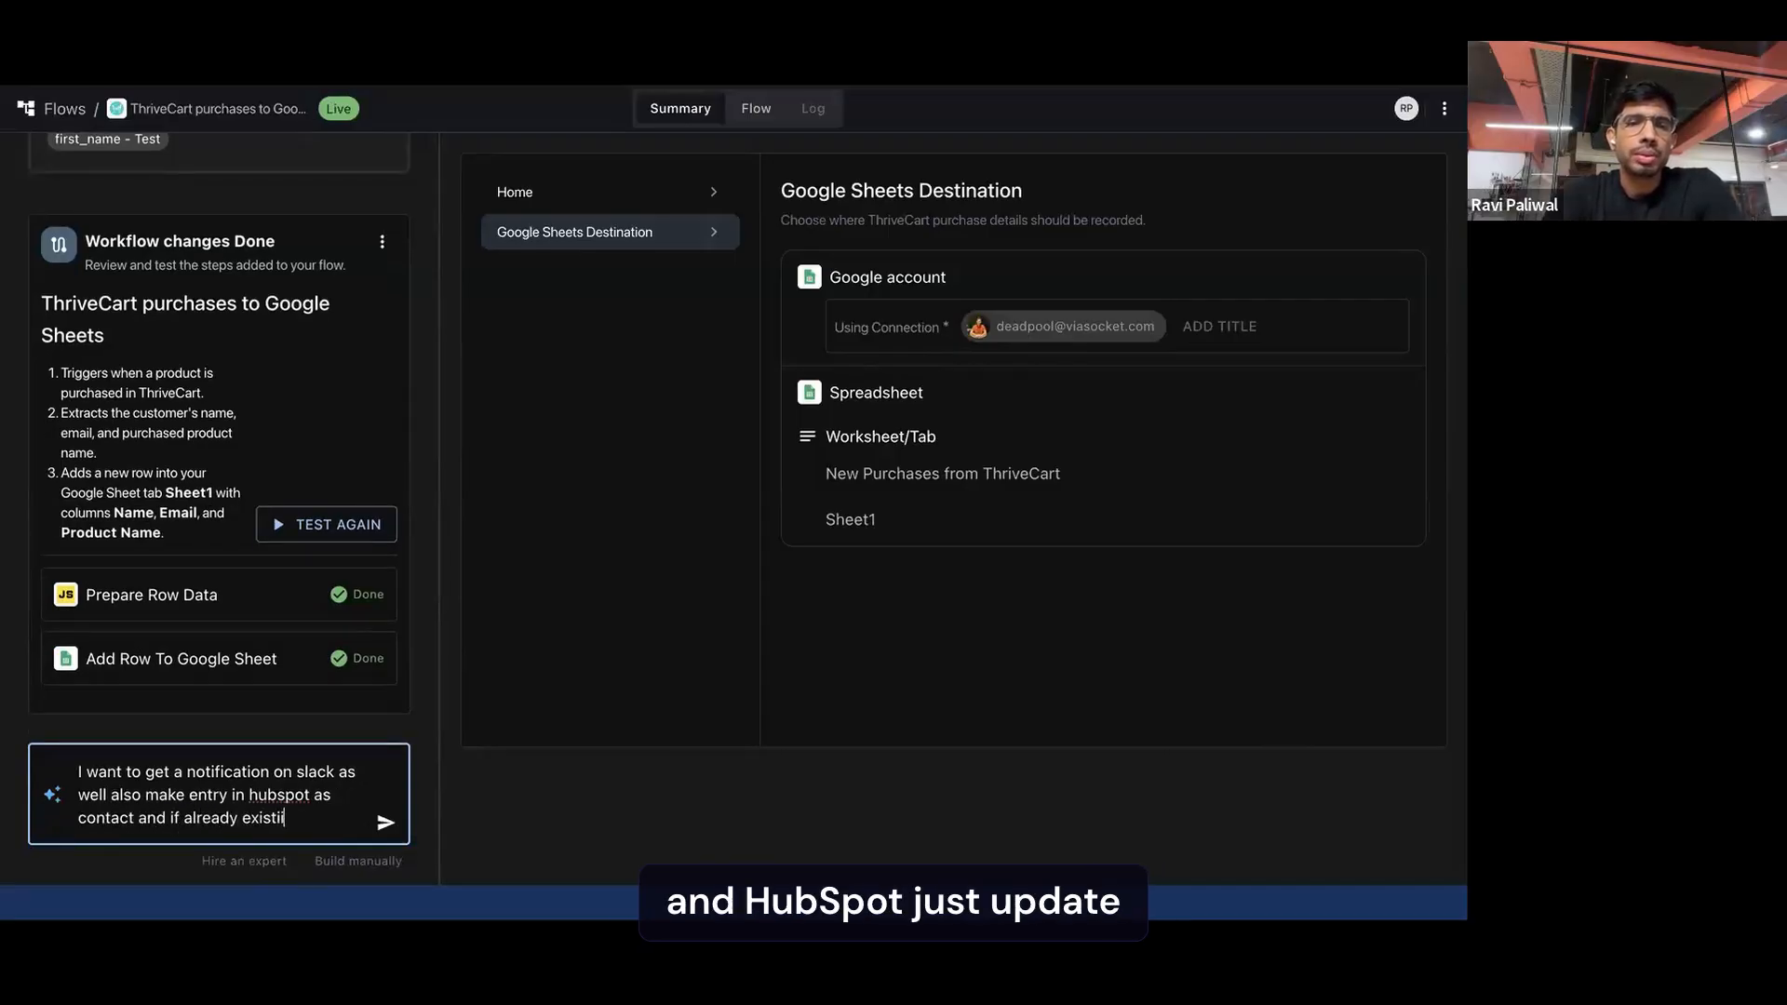
type("n hubspot just update it.")
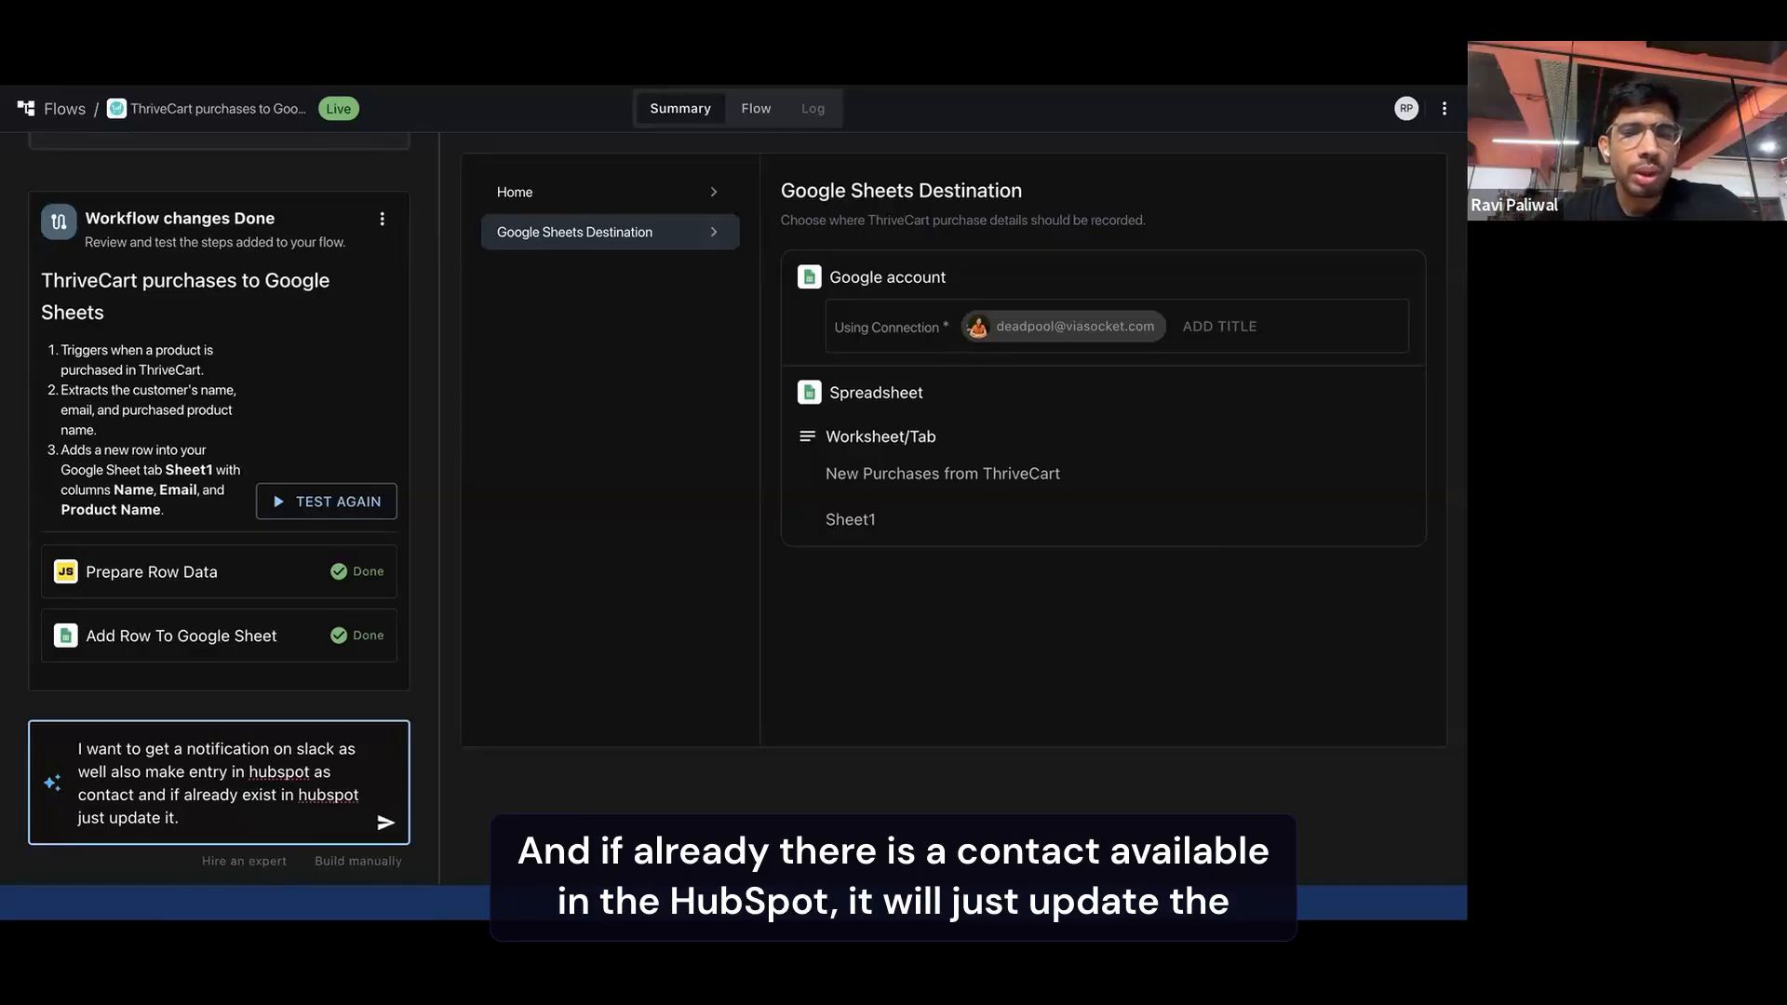
key("Return")
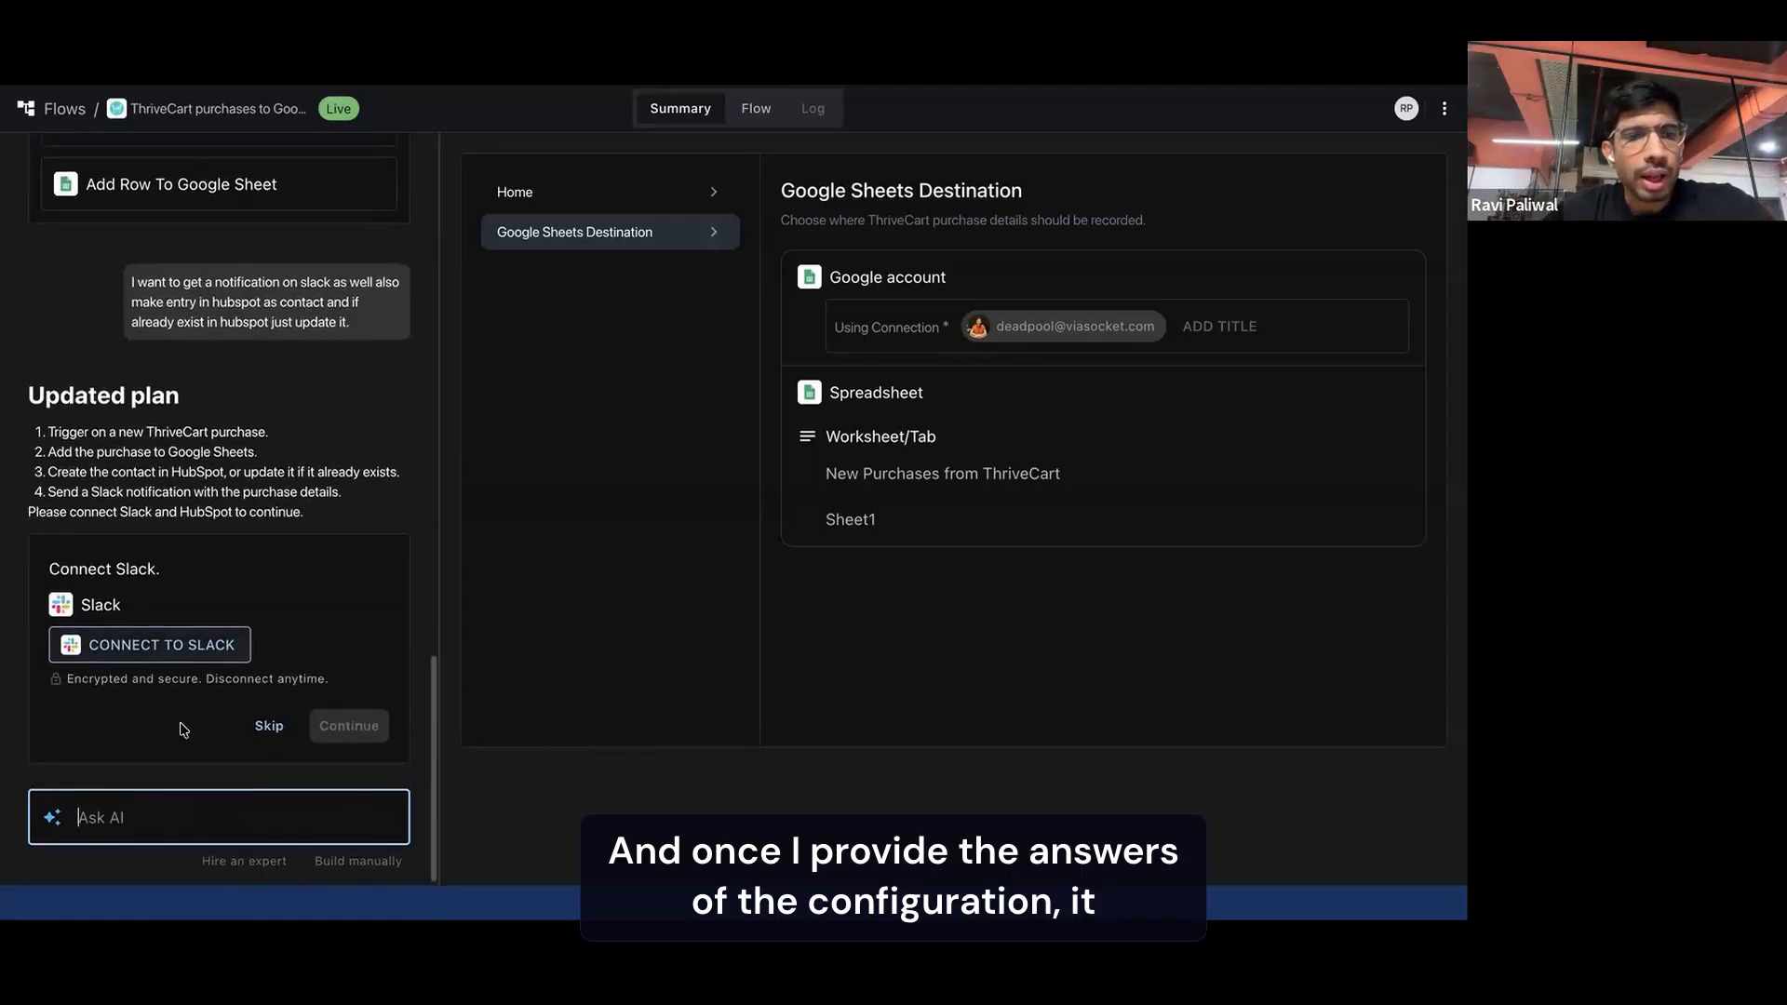
Start a new Slack connection, keeping all preselected triggers and actions enabled
left_click(144, 649)
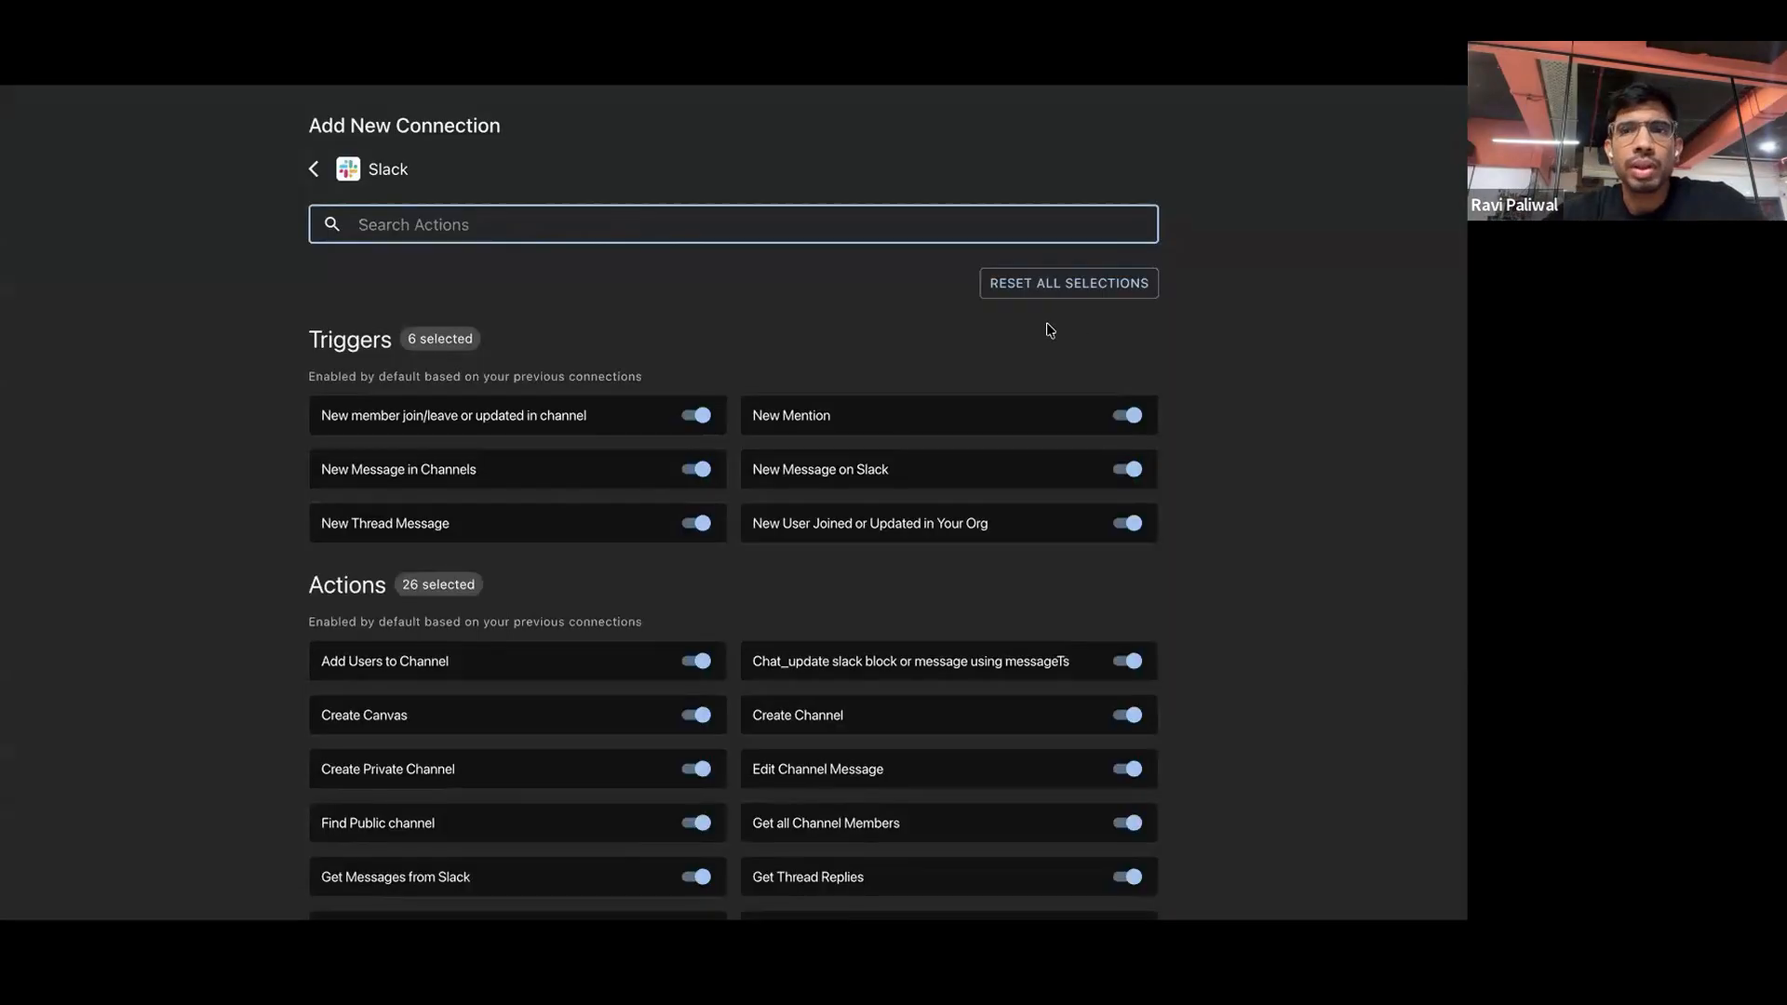
scroll(612, 693, "down", 5)
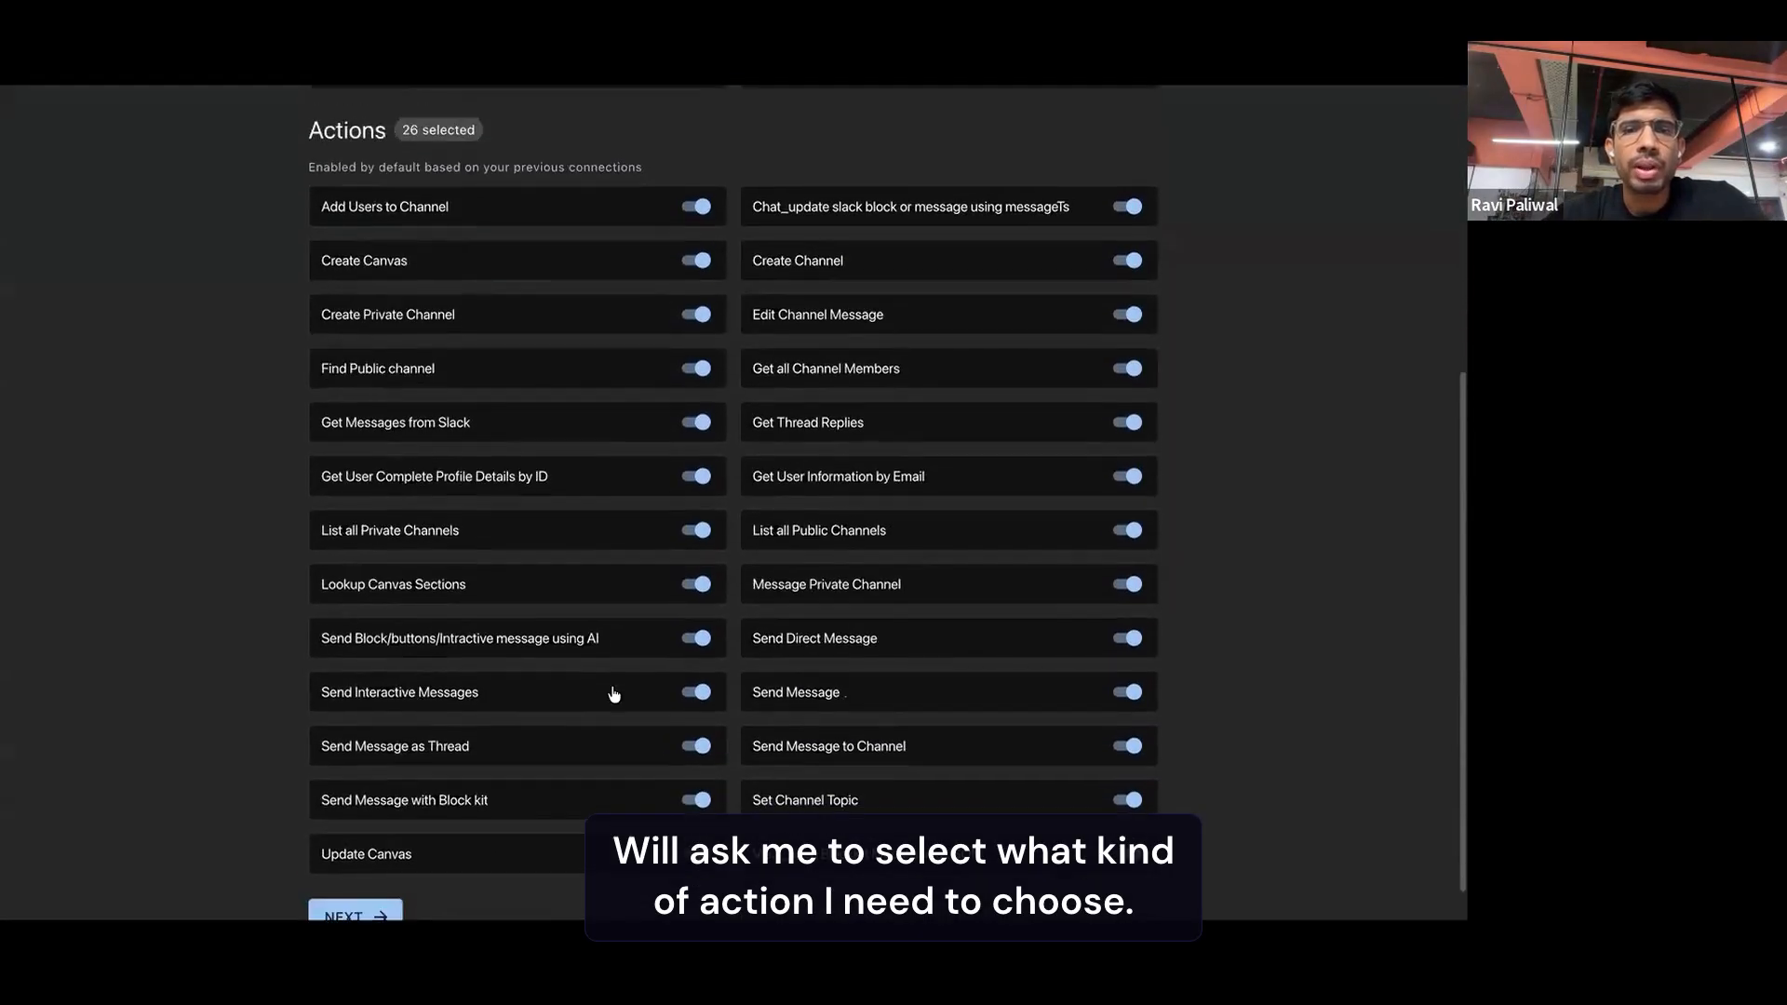
left_click(360, 869)
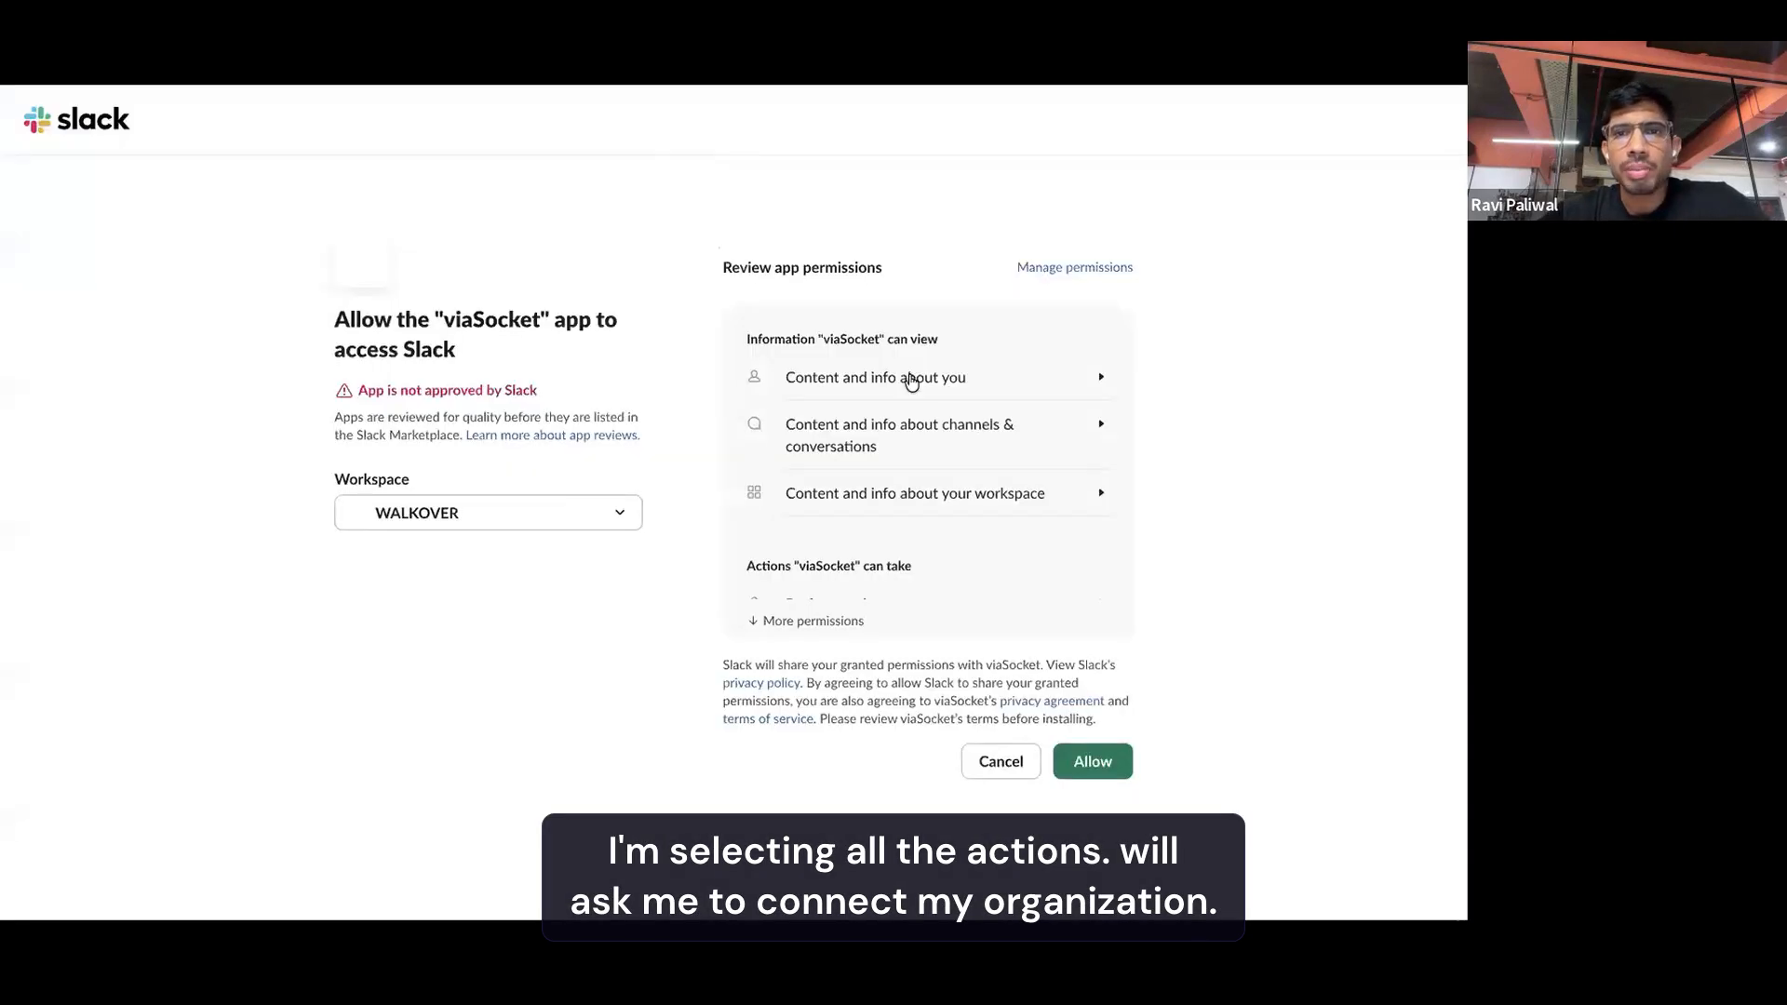
Choose the Viasocket-Partners workspace and allow viaSocket to access it in Slack
left_click(593, 510)
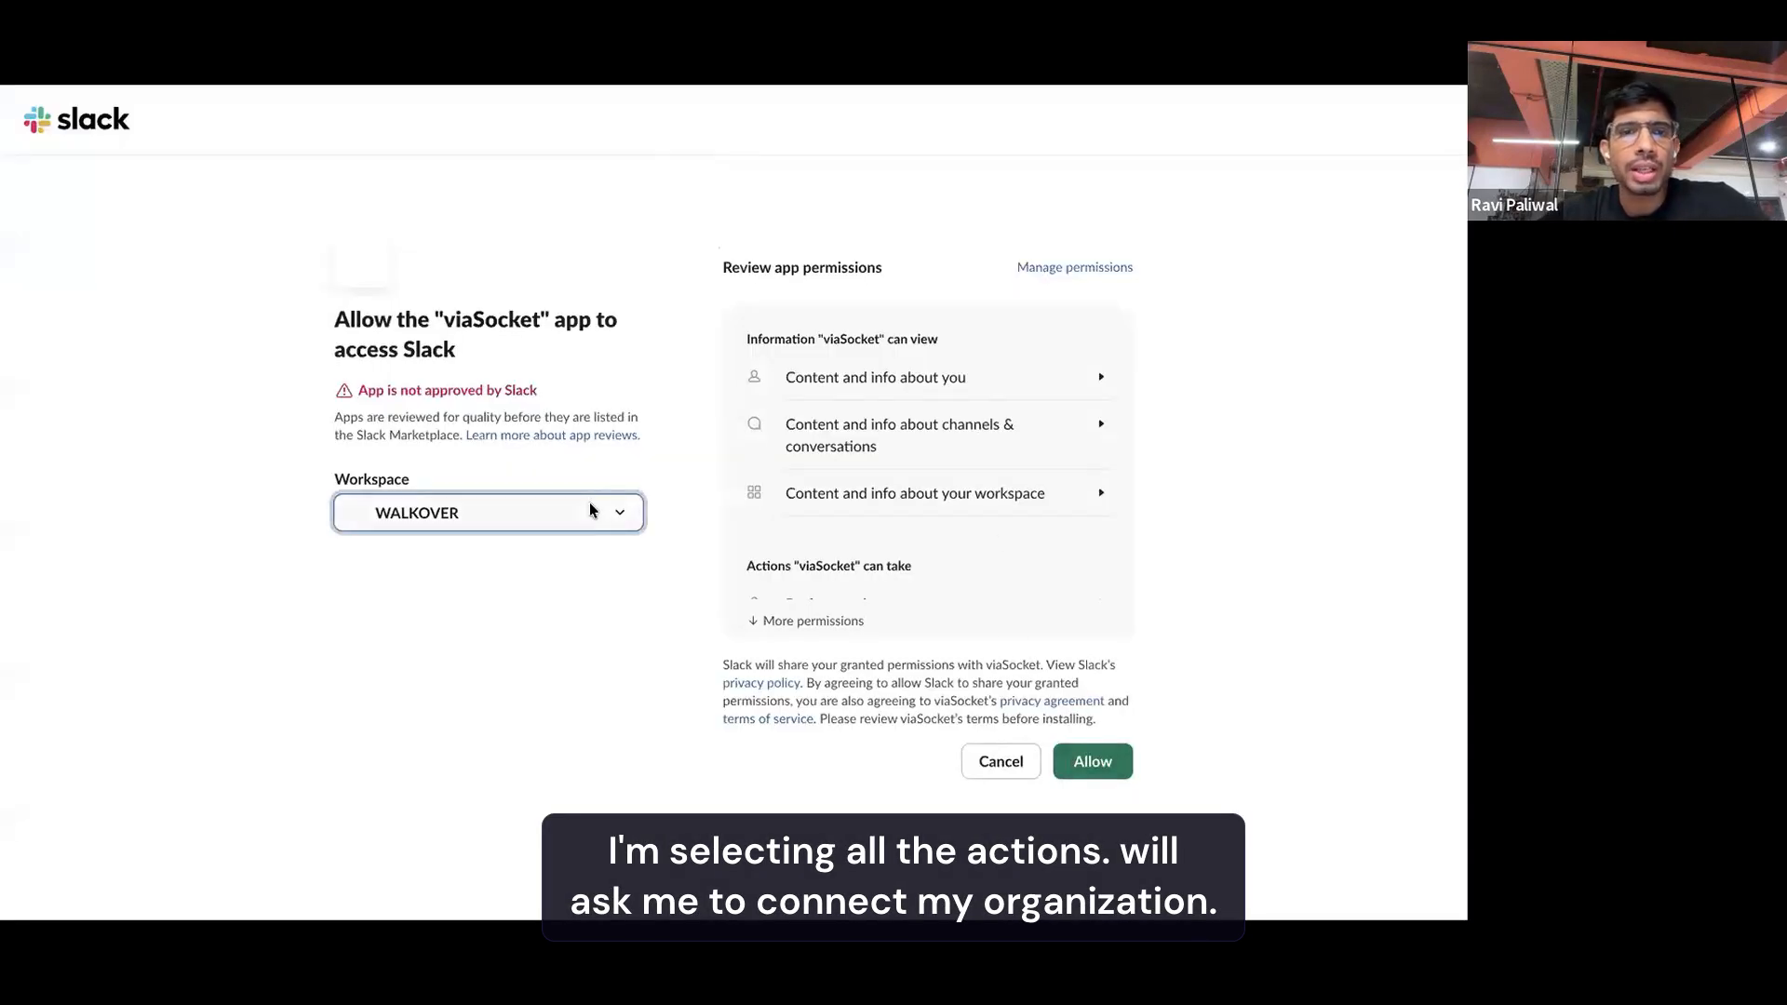
scroll(466, 740, "down", 3)
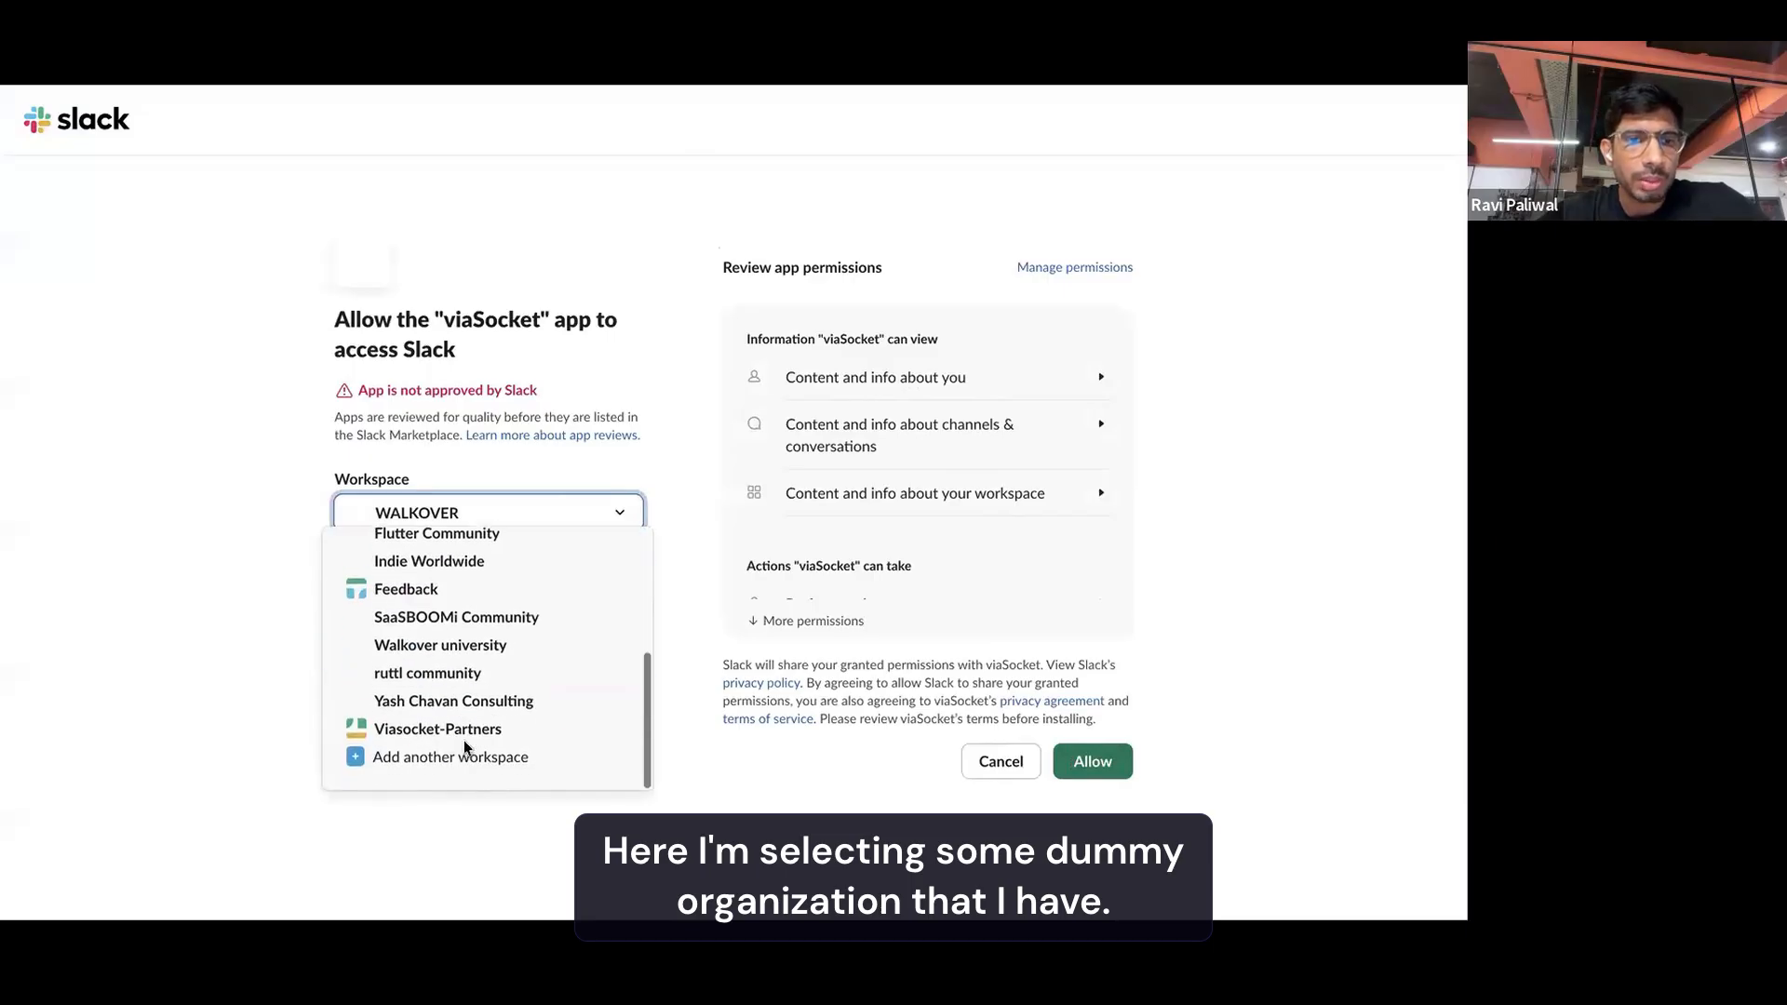
left_click(505, 736)
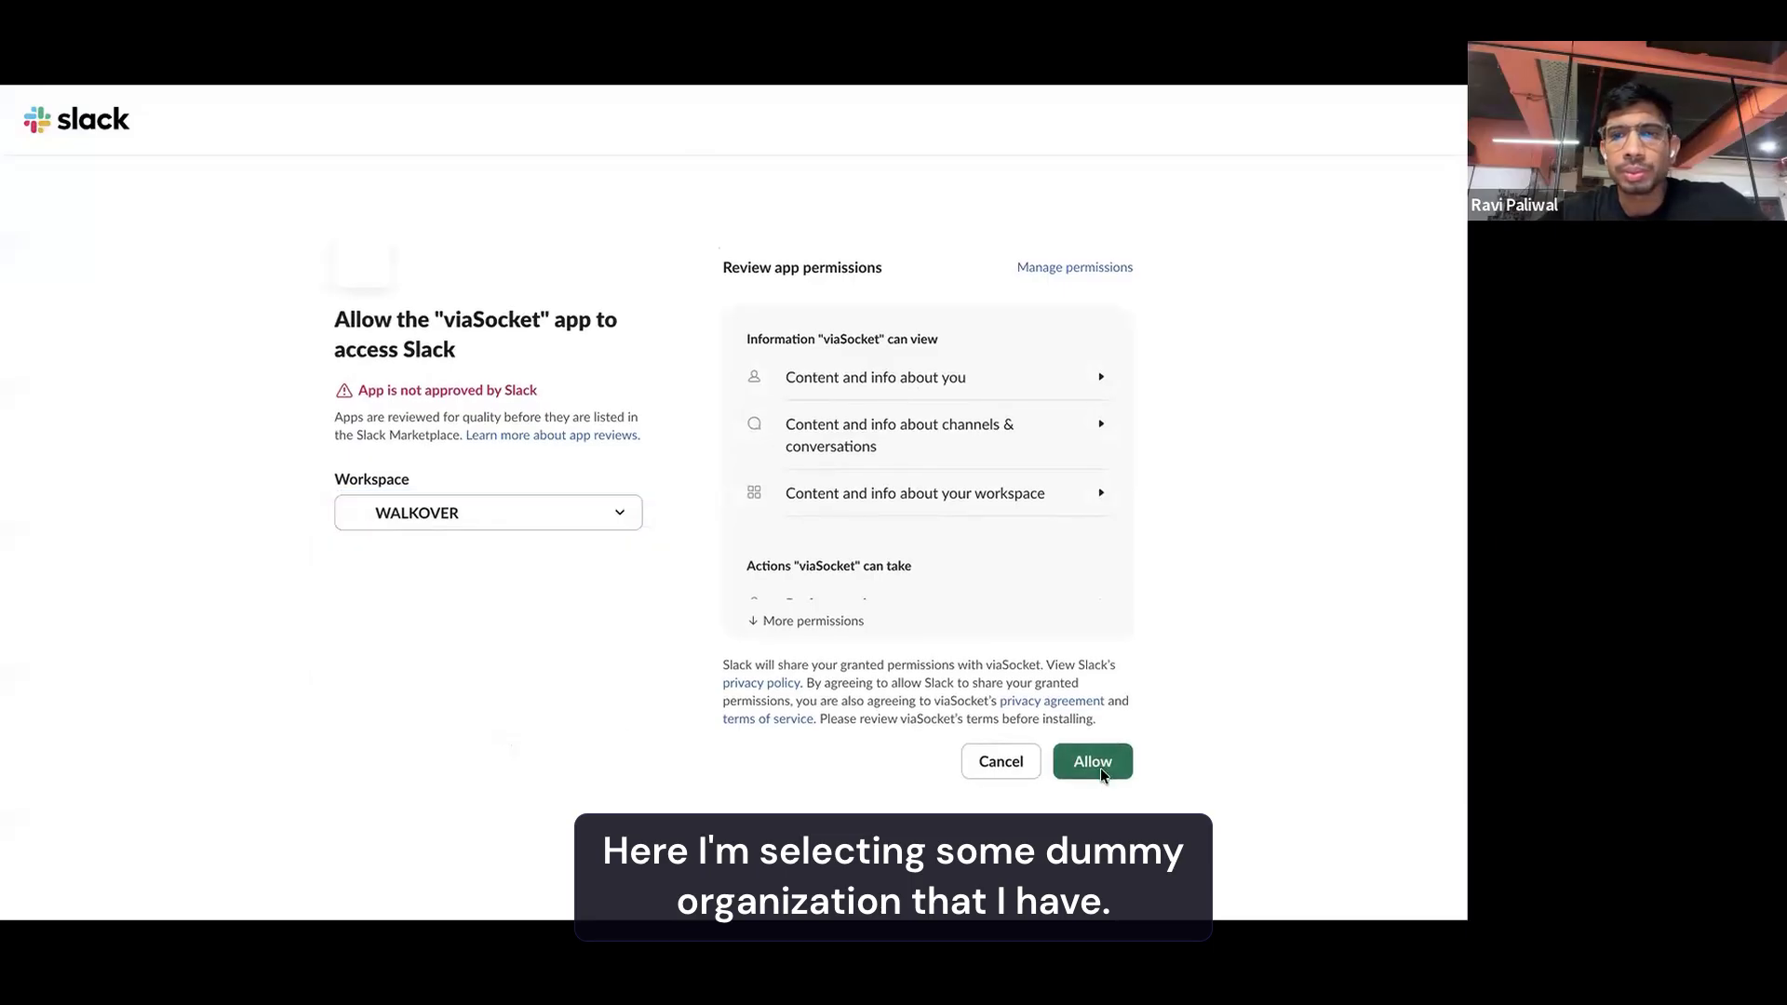
left_click(1107, 773)
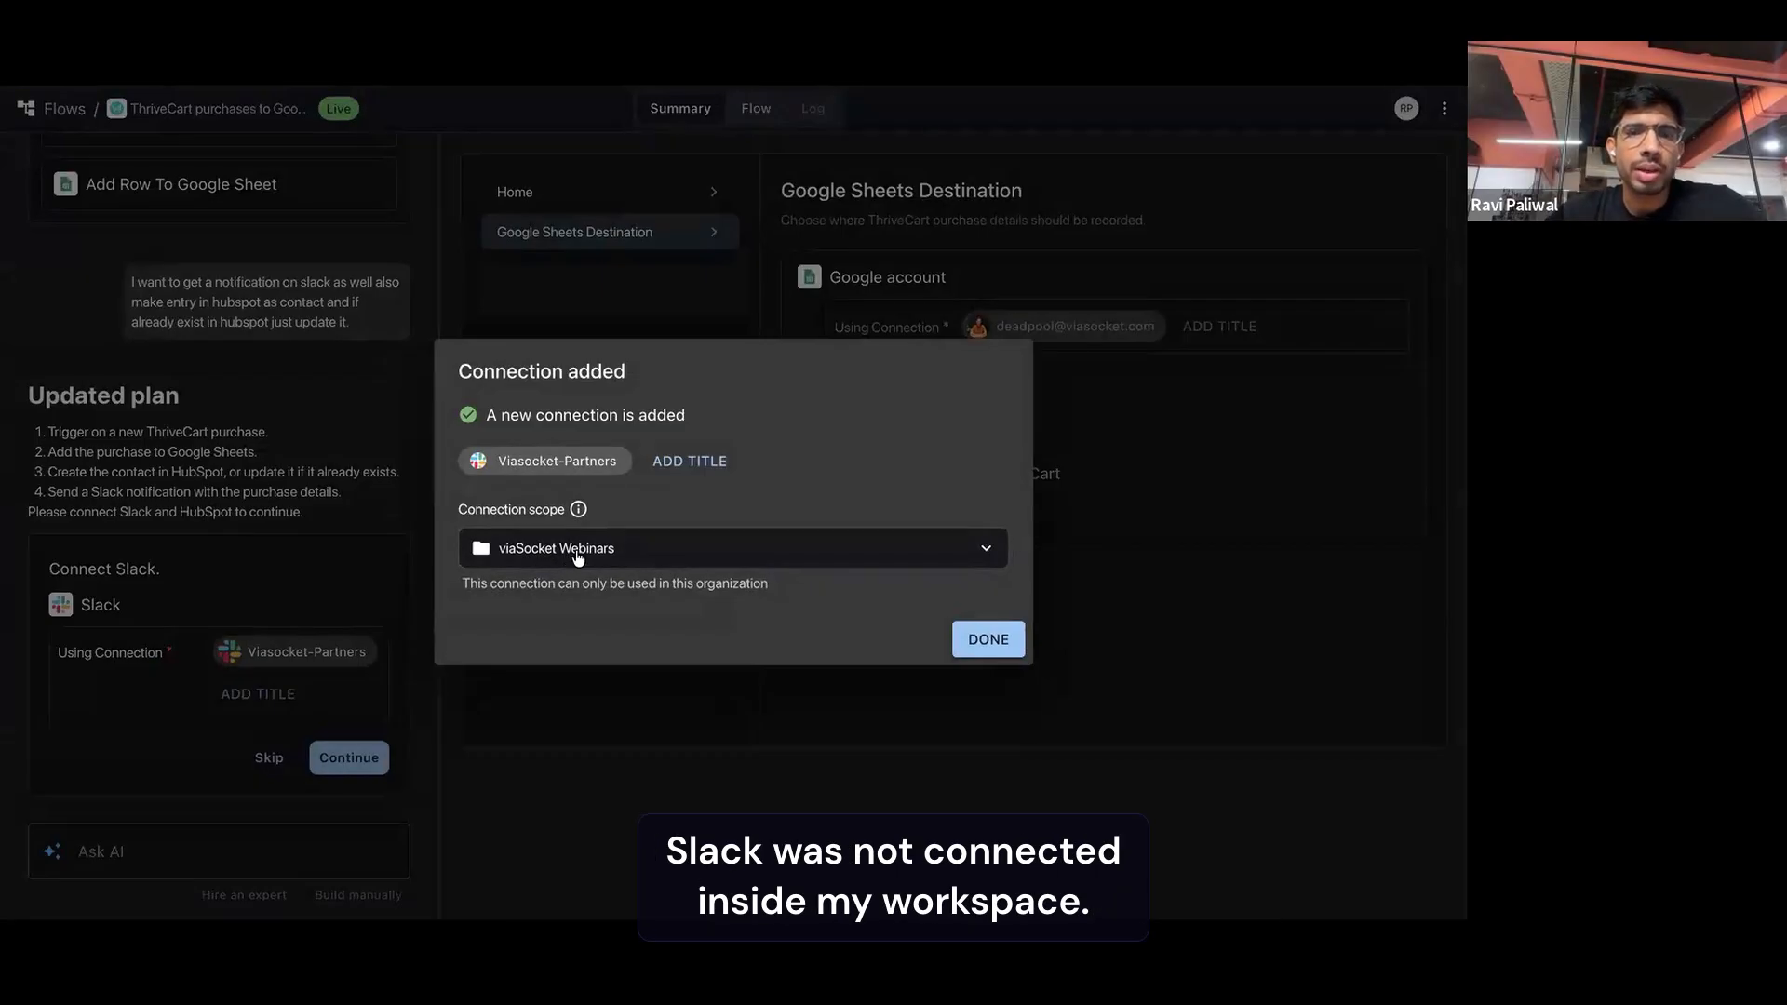
Title the new Slack connection "slack partner account" and finish adding it
left_click(686, 462)
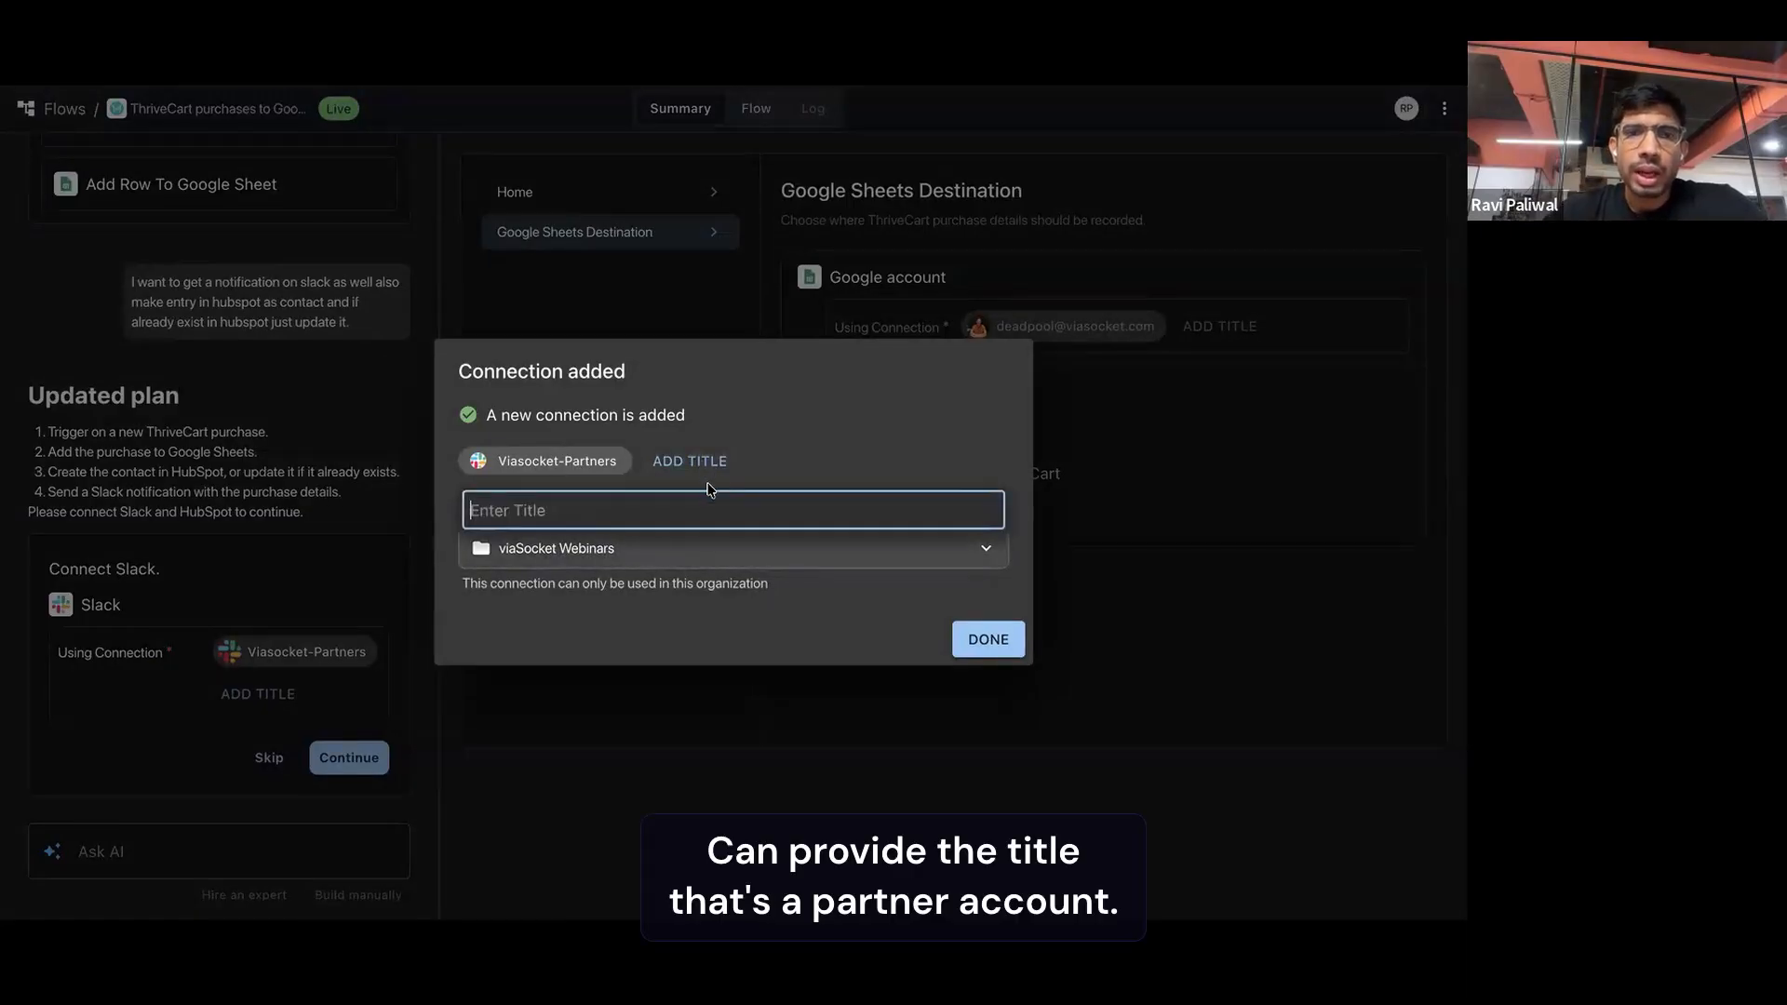
type("t")
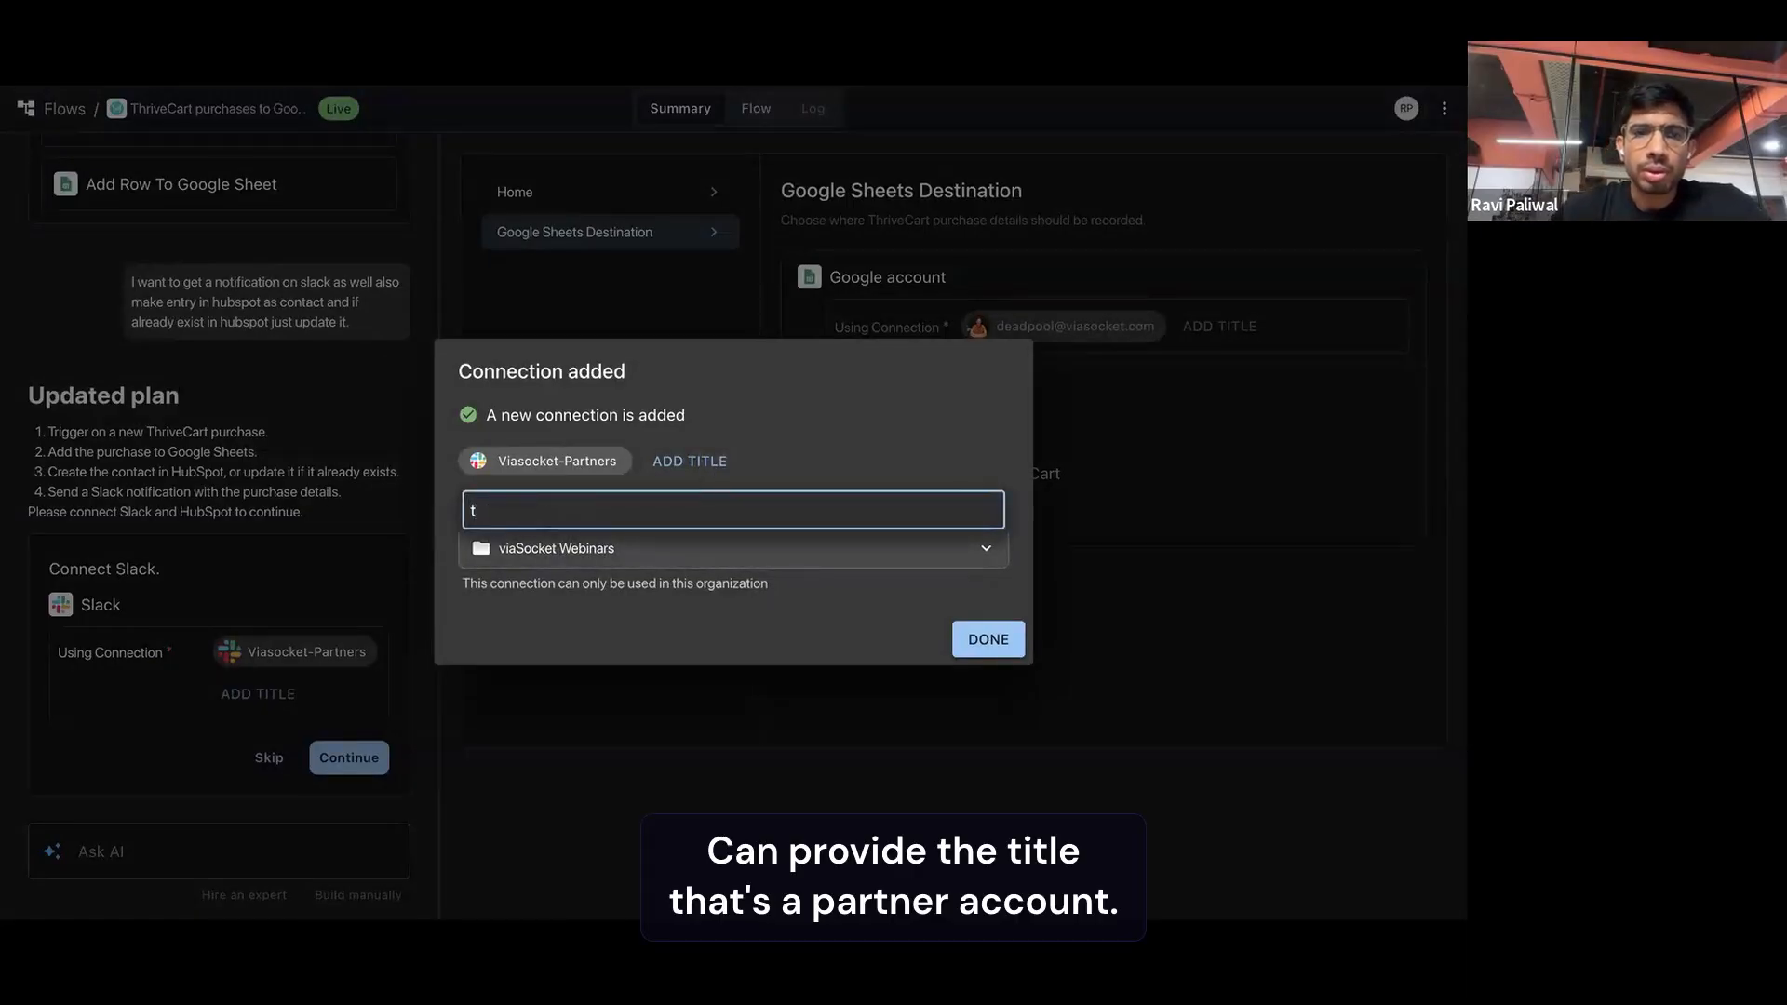
key("BackSpace")
type("slack partner account")
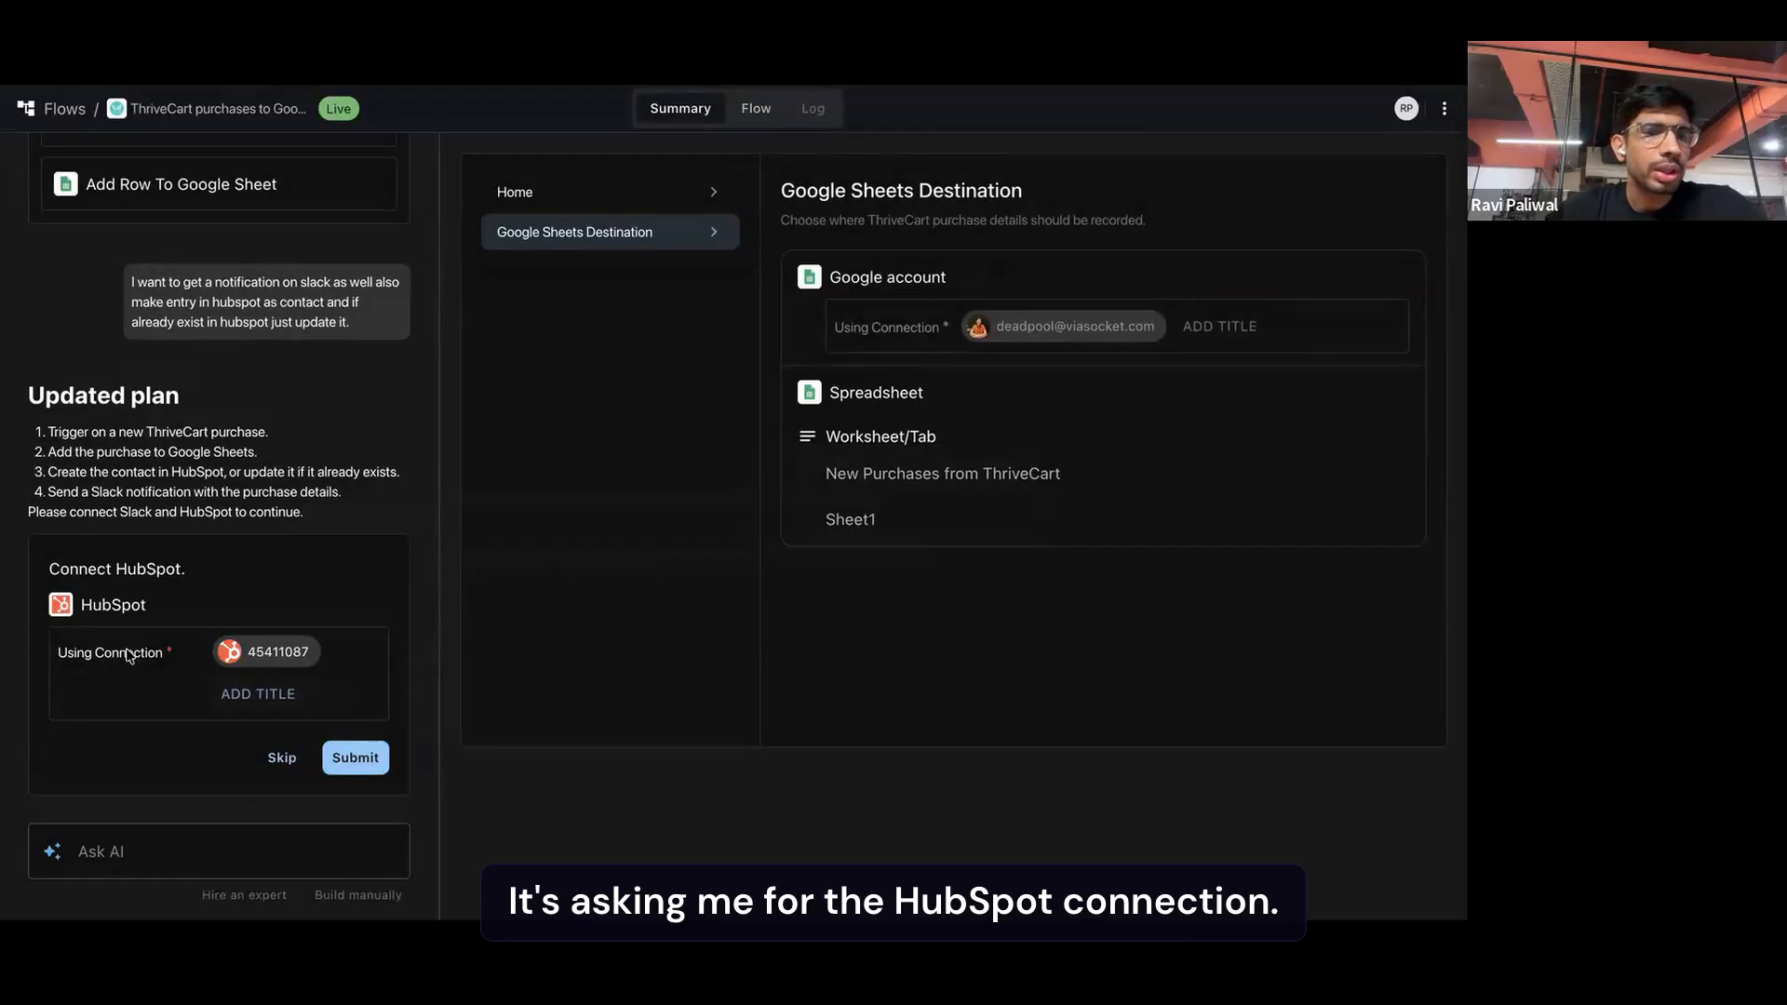
Keep the existing HubSpot connection for the automation and submit it
left_click(272, 654)
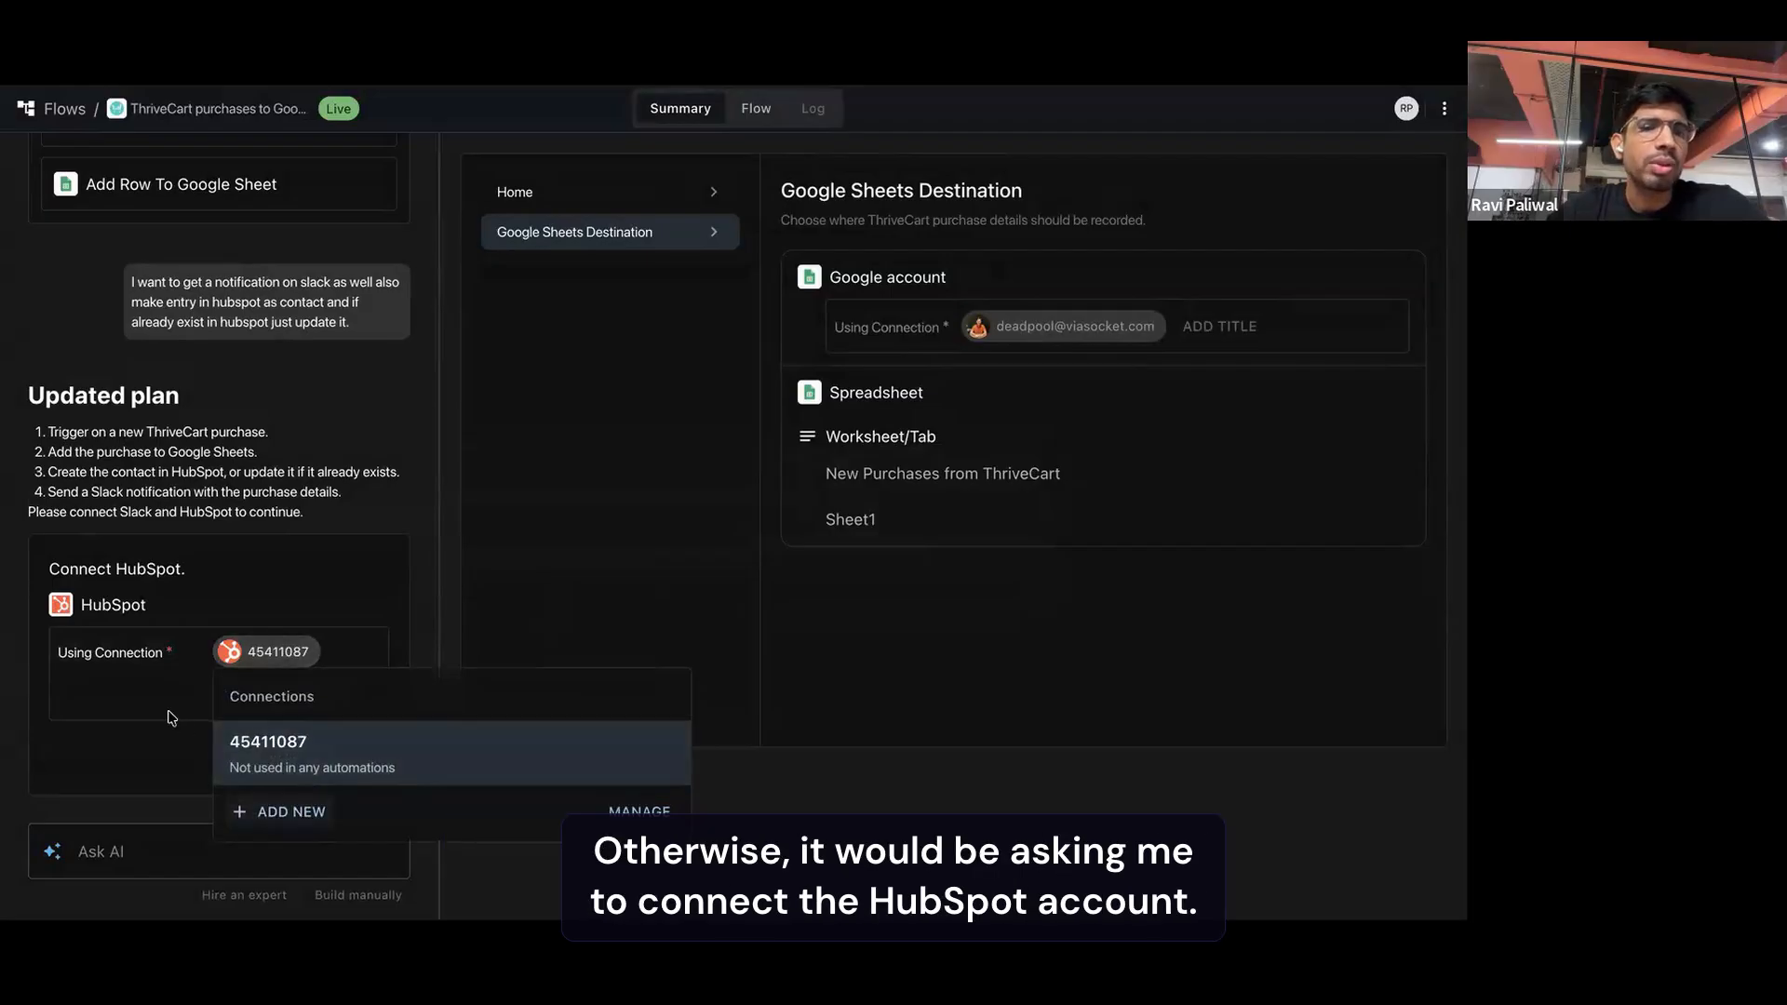
left_click(168, 713)
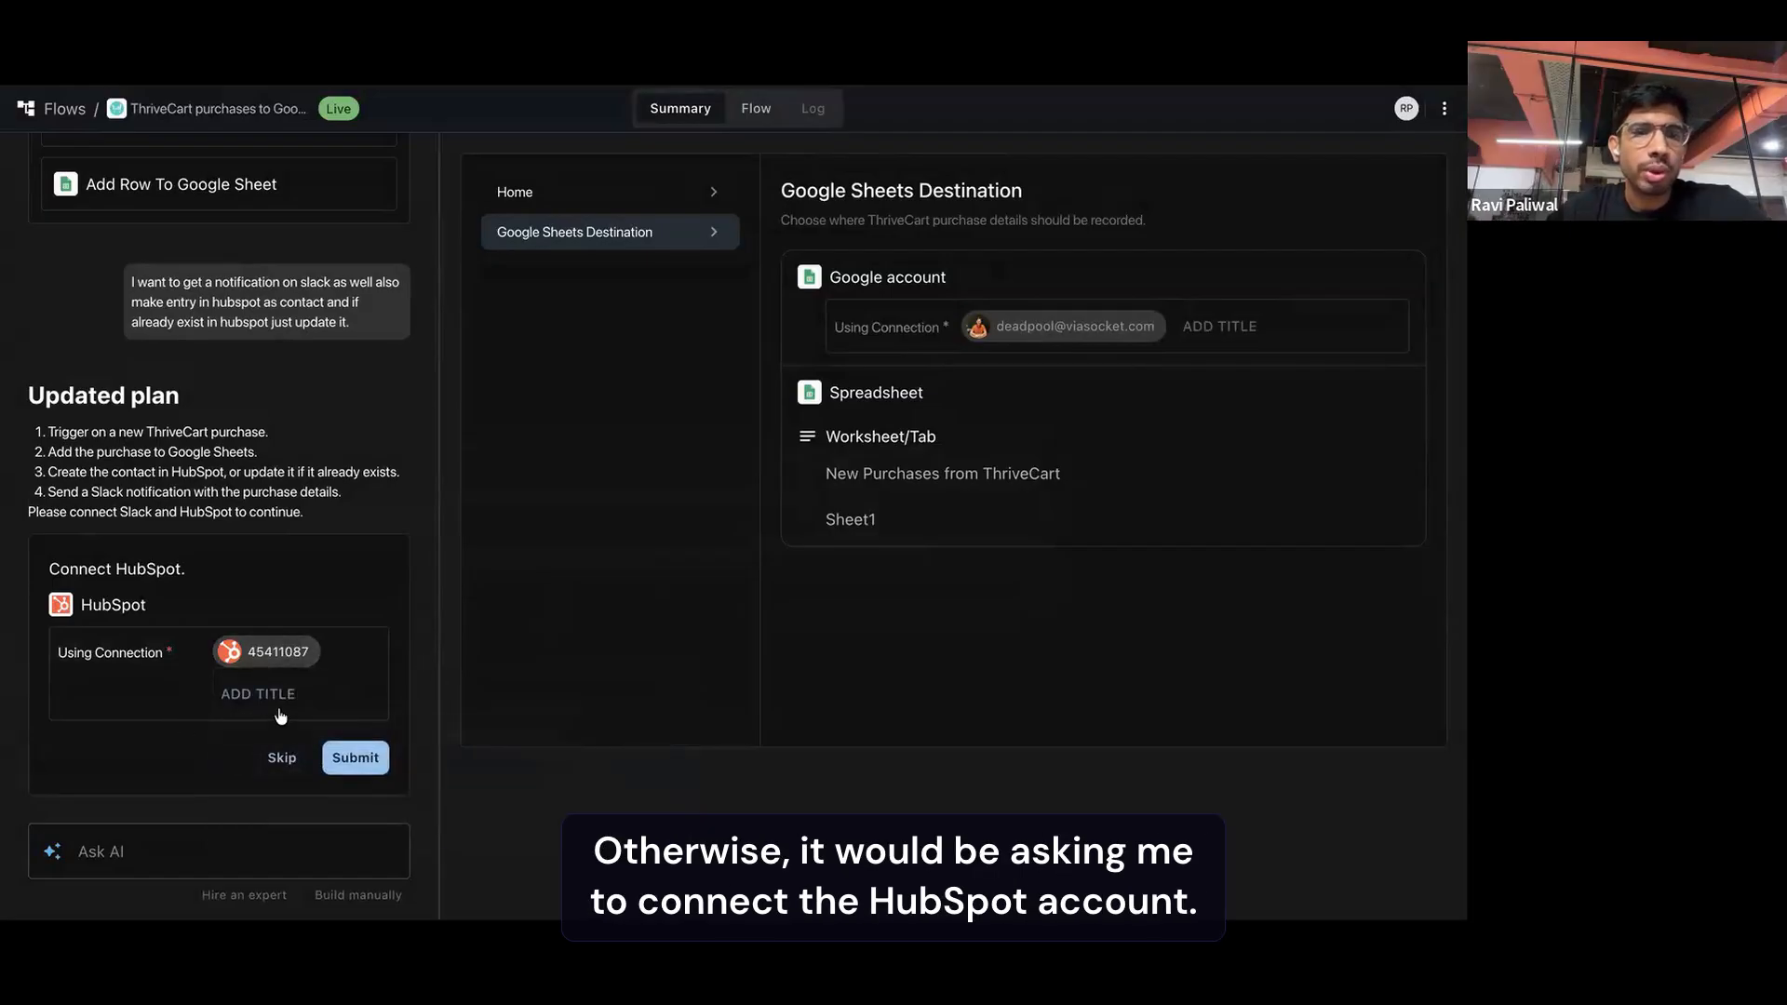
left_click(352, 758)
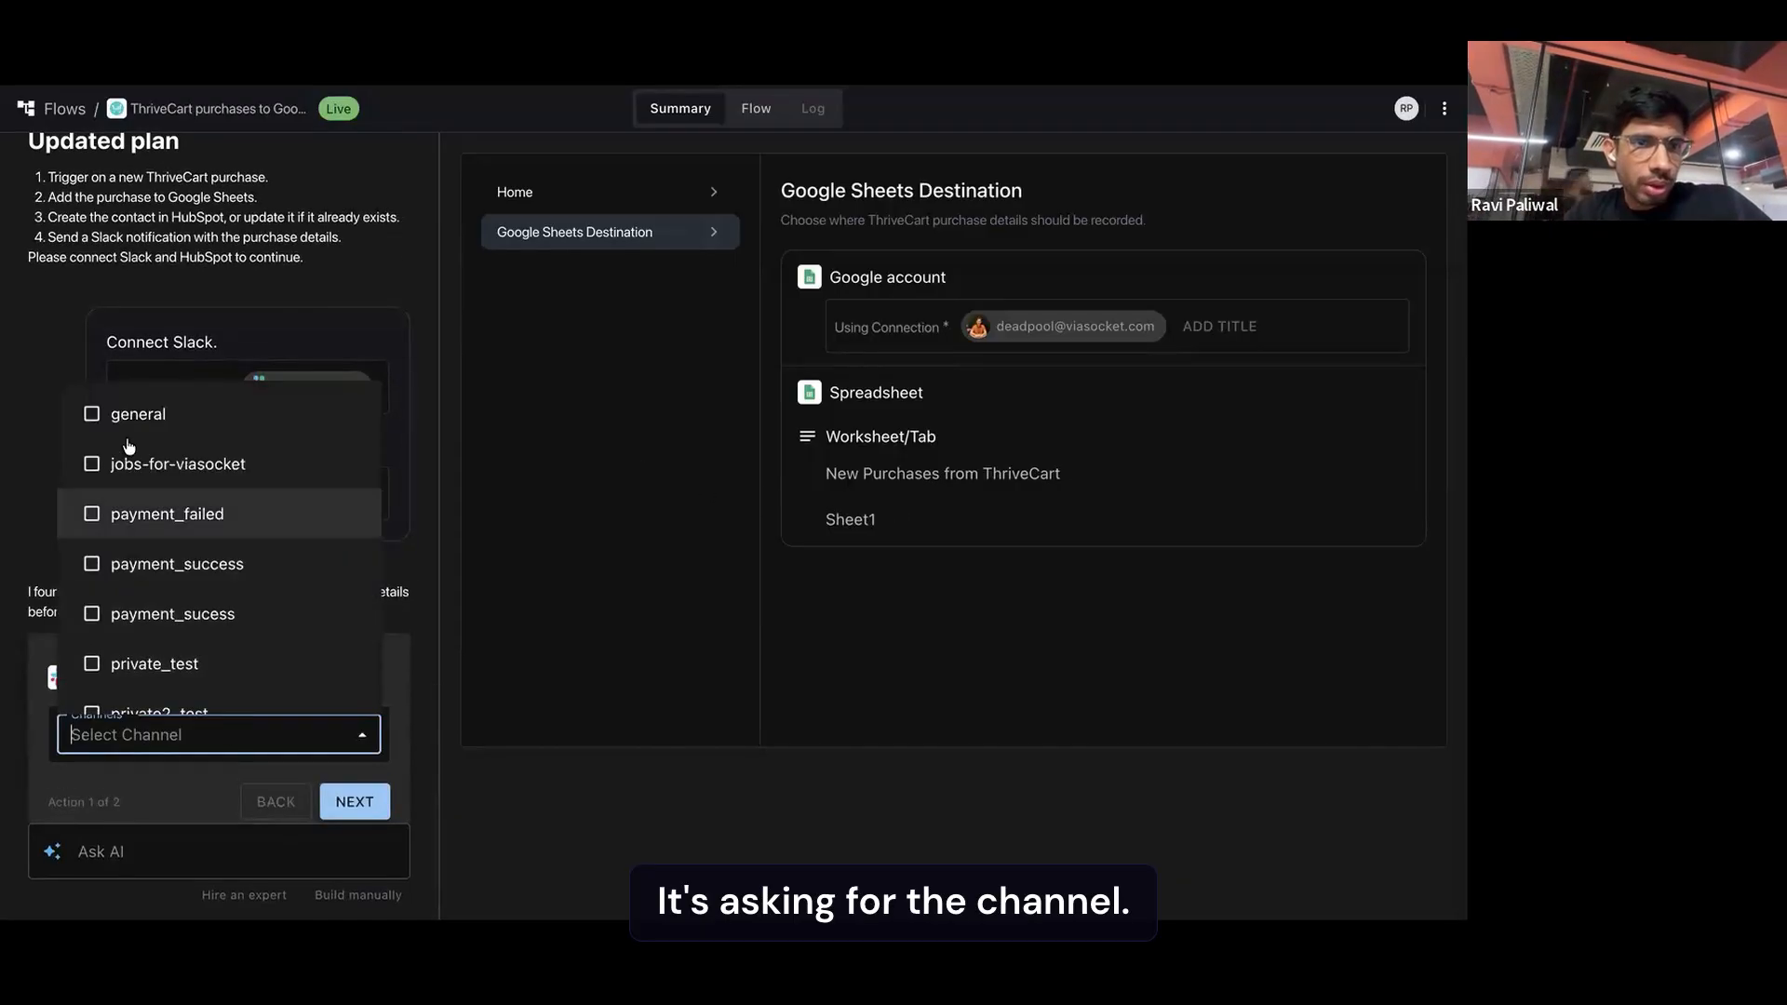
Choose the random channel to receive the Slack purchase notification and proceed to the HubSpot question
scroll(115, 562, "down", 2)
left_click(112, 586)
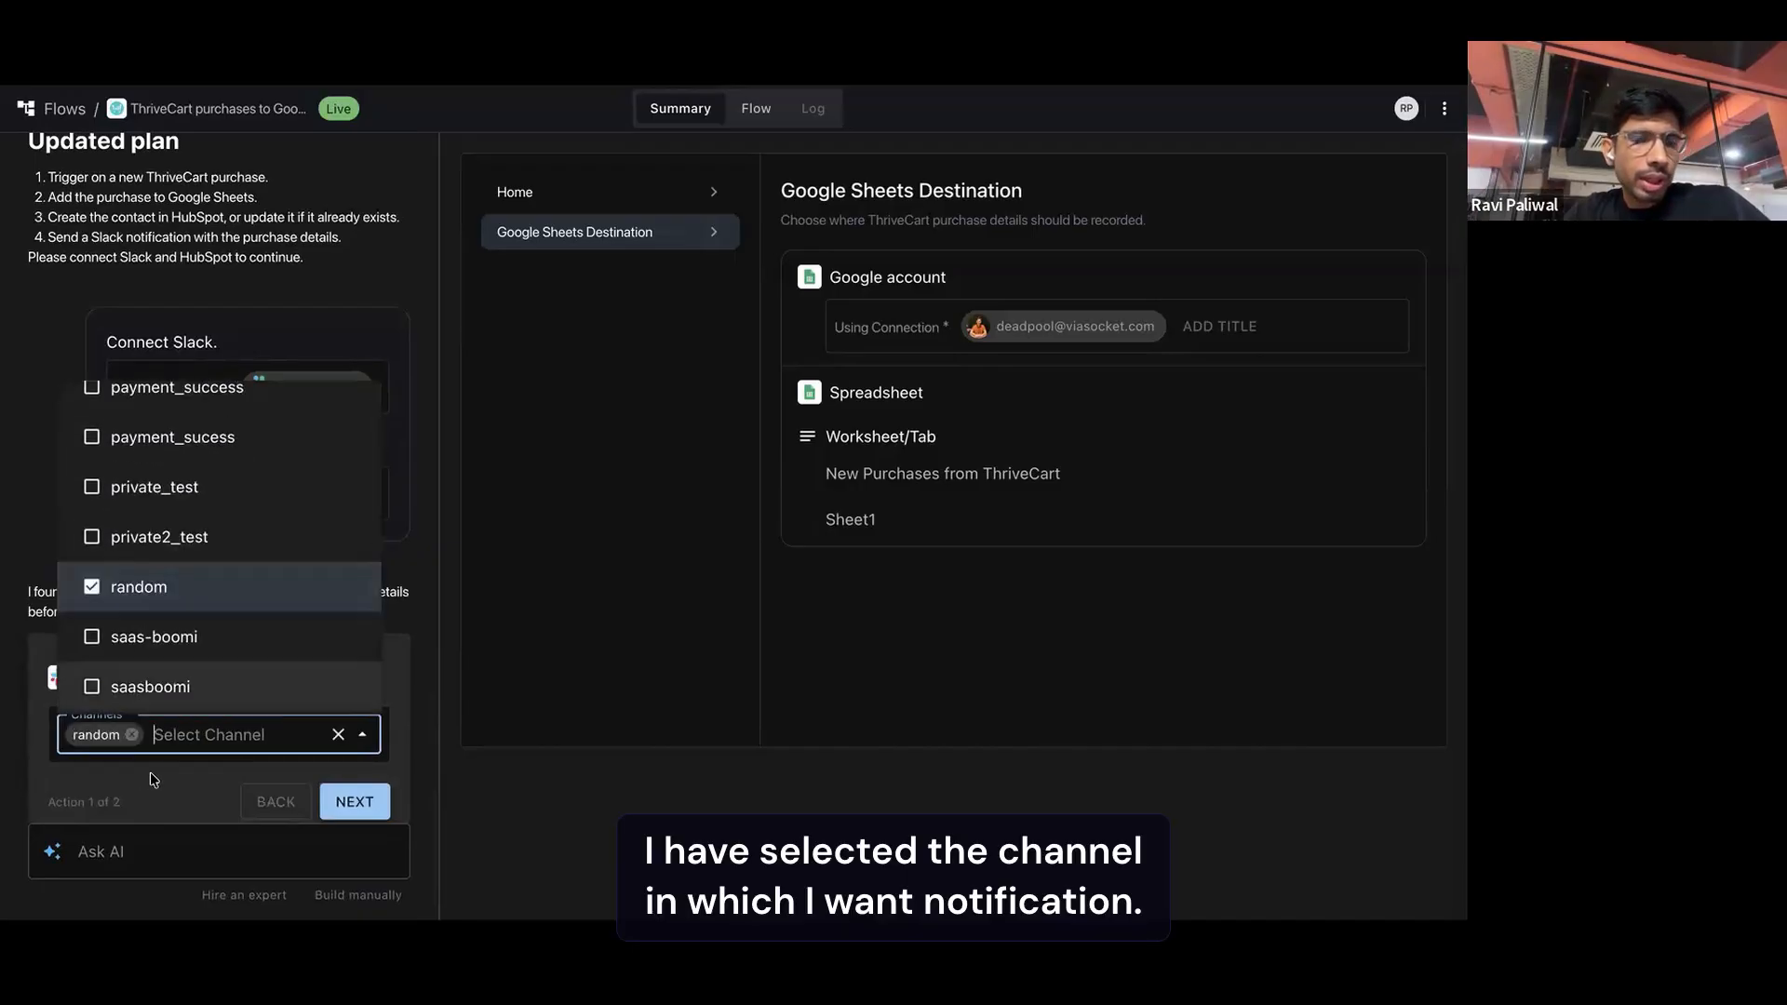
left_click(149, 772)
left_click(355, 801)
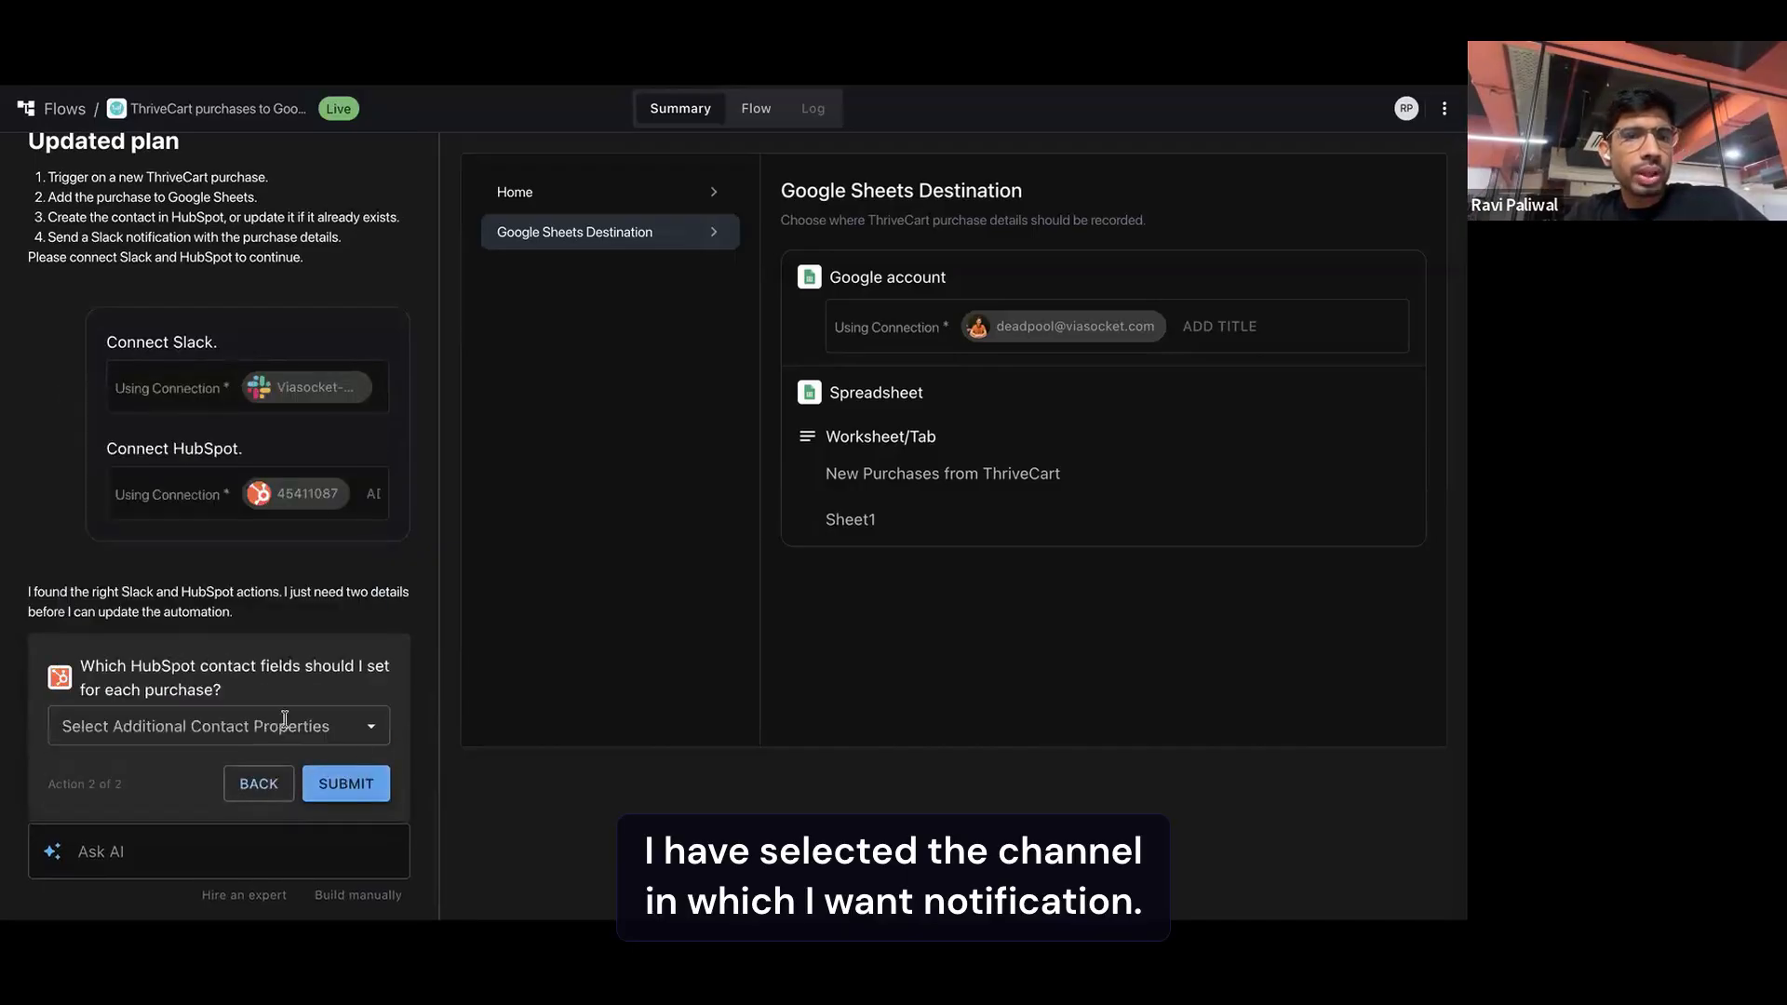
Add Company Name and First Name as the HubSpot contact properties to set for each purchase
left_click(181, 724)
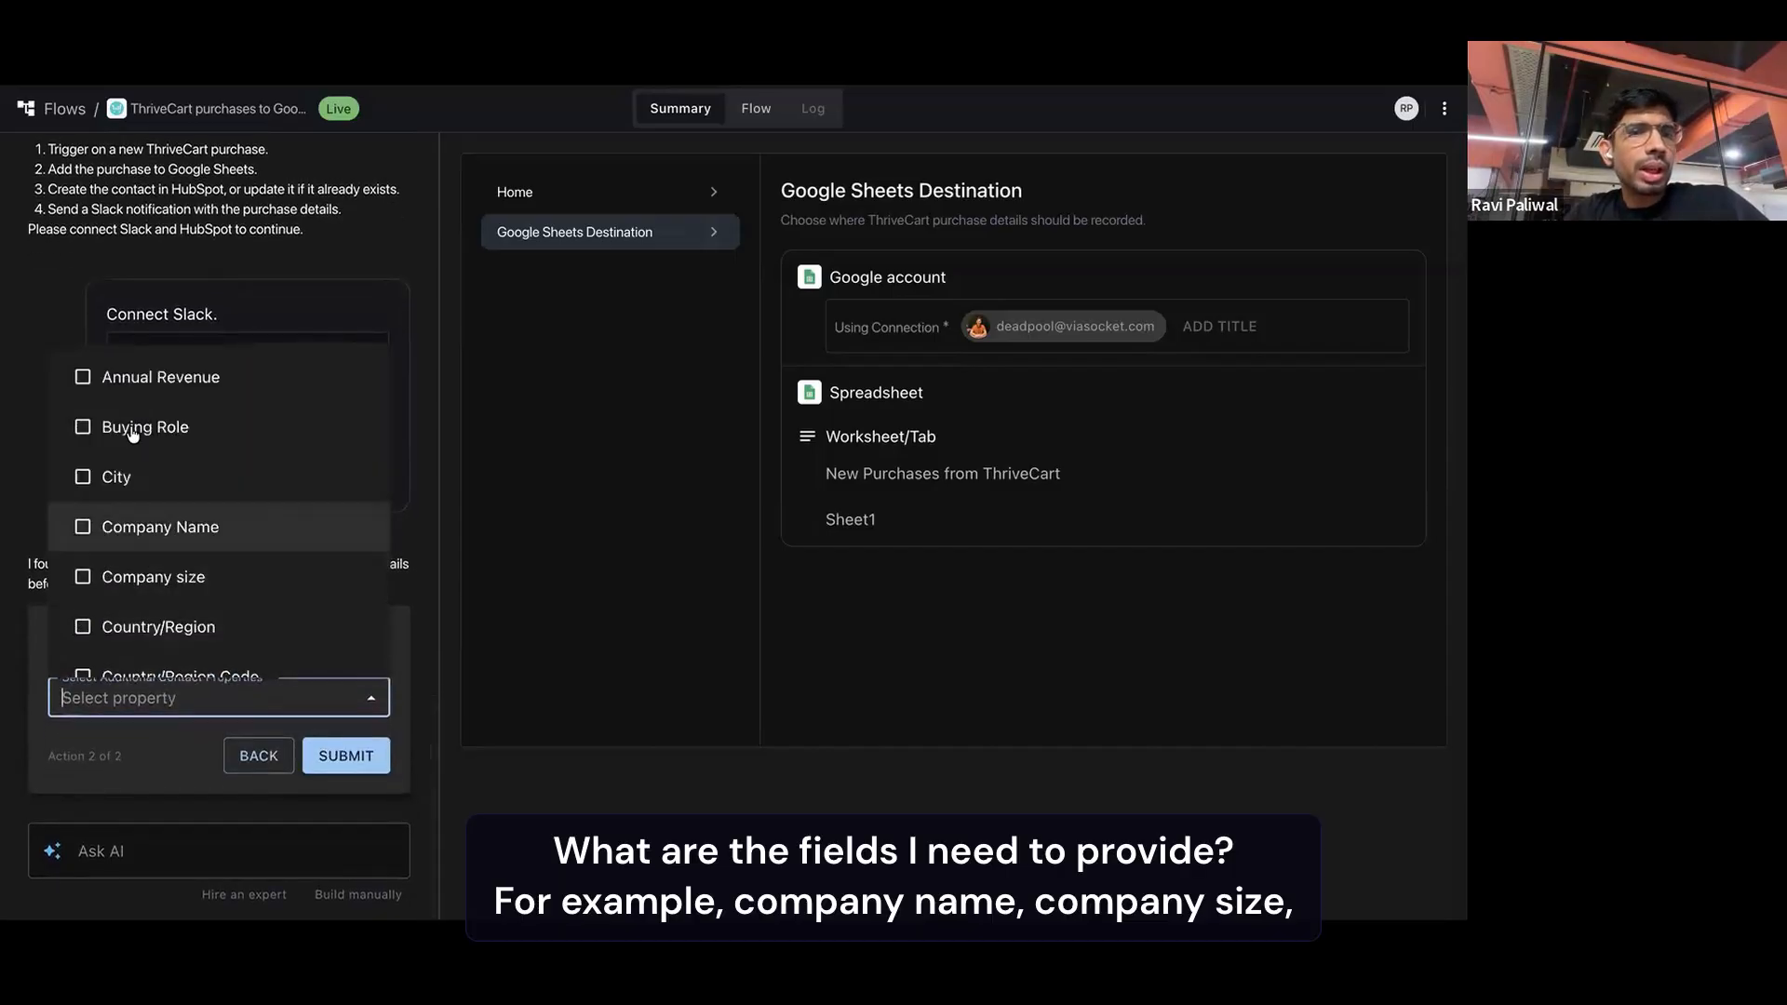
scroll(94, 486, "down", 1)
left_click(90, 480)
left_click(89, 529)
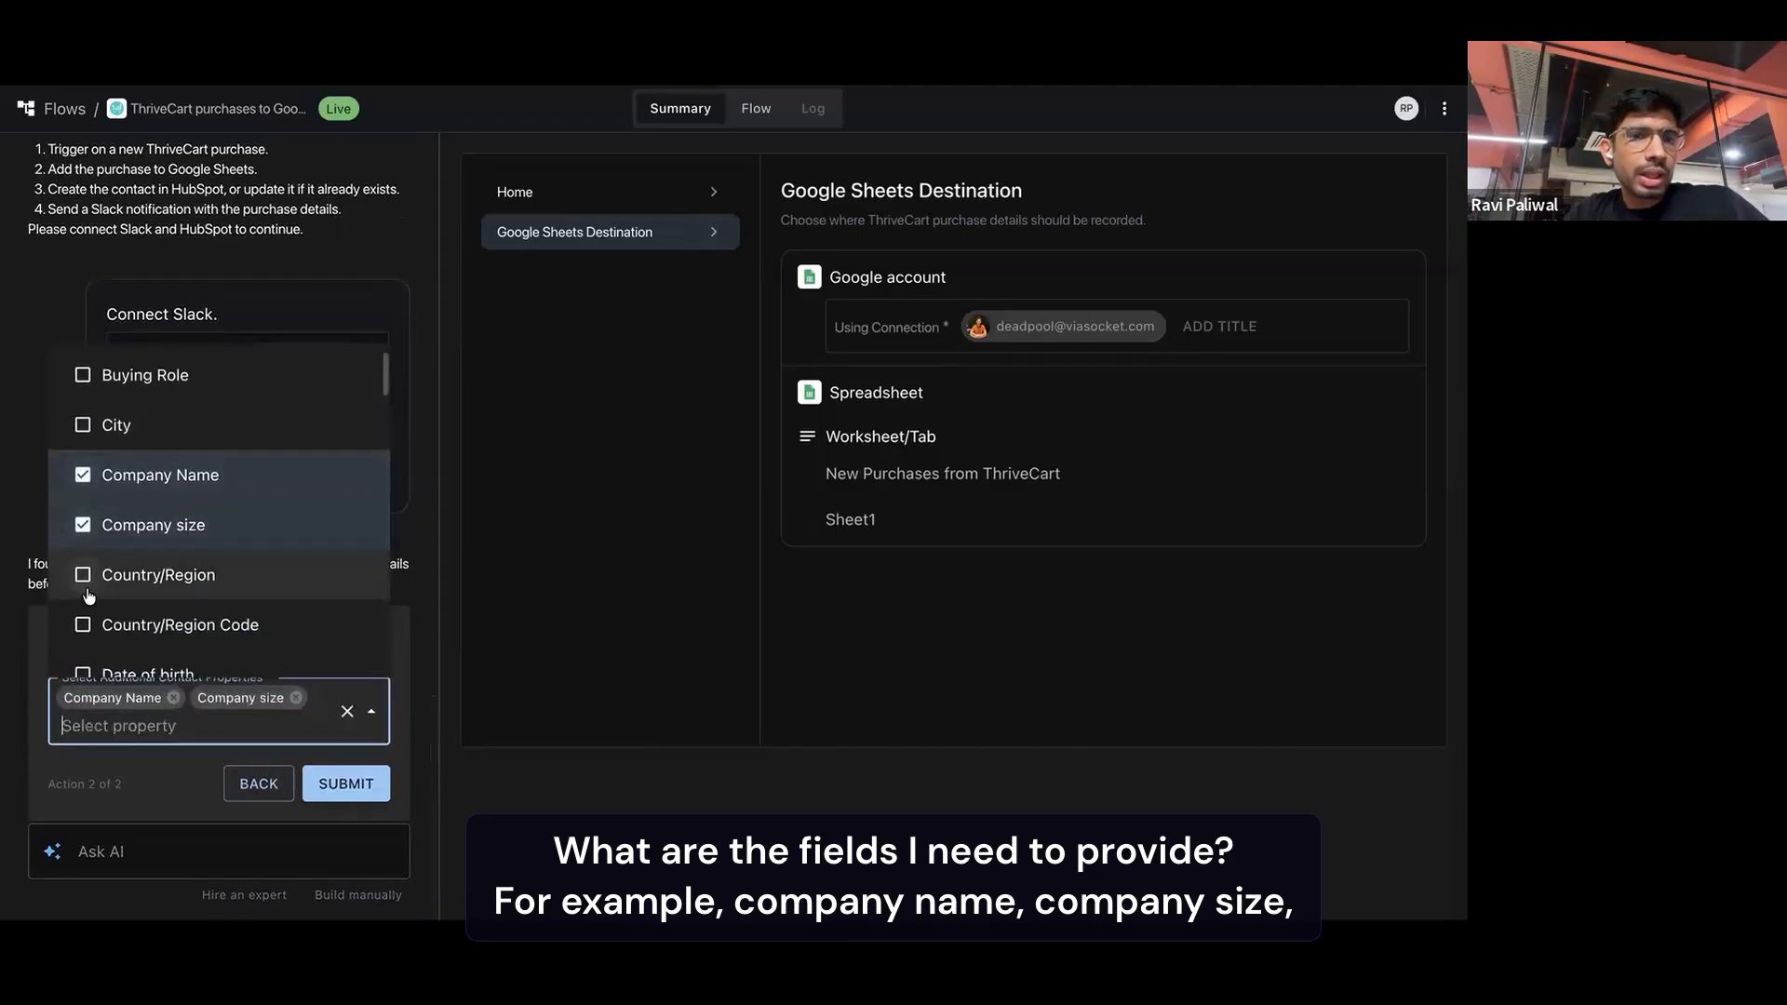
scroll(88, 596, "down", 3)
left_click(82, 382)
scroll(84, 558, "down", 1)
type("name")
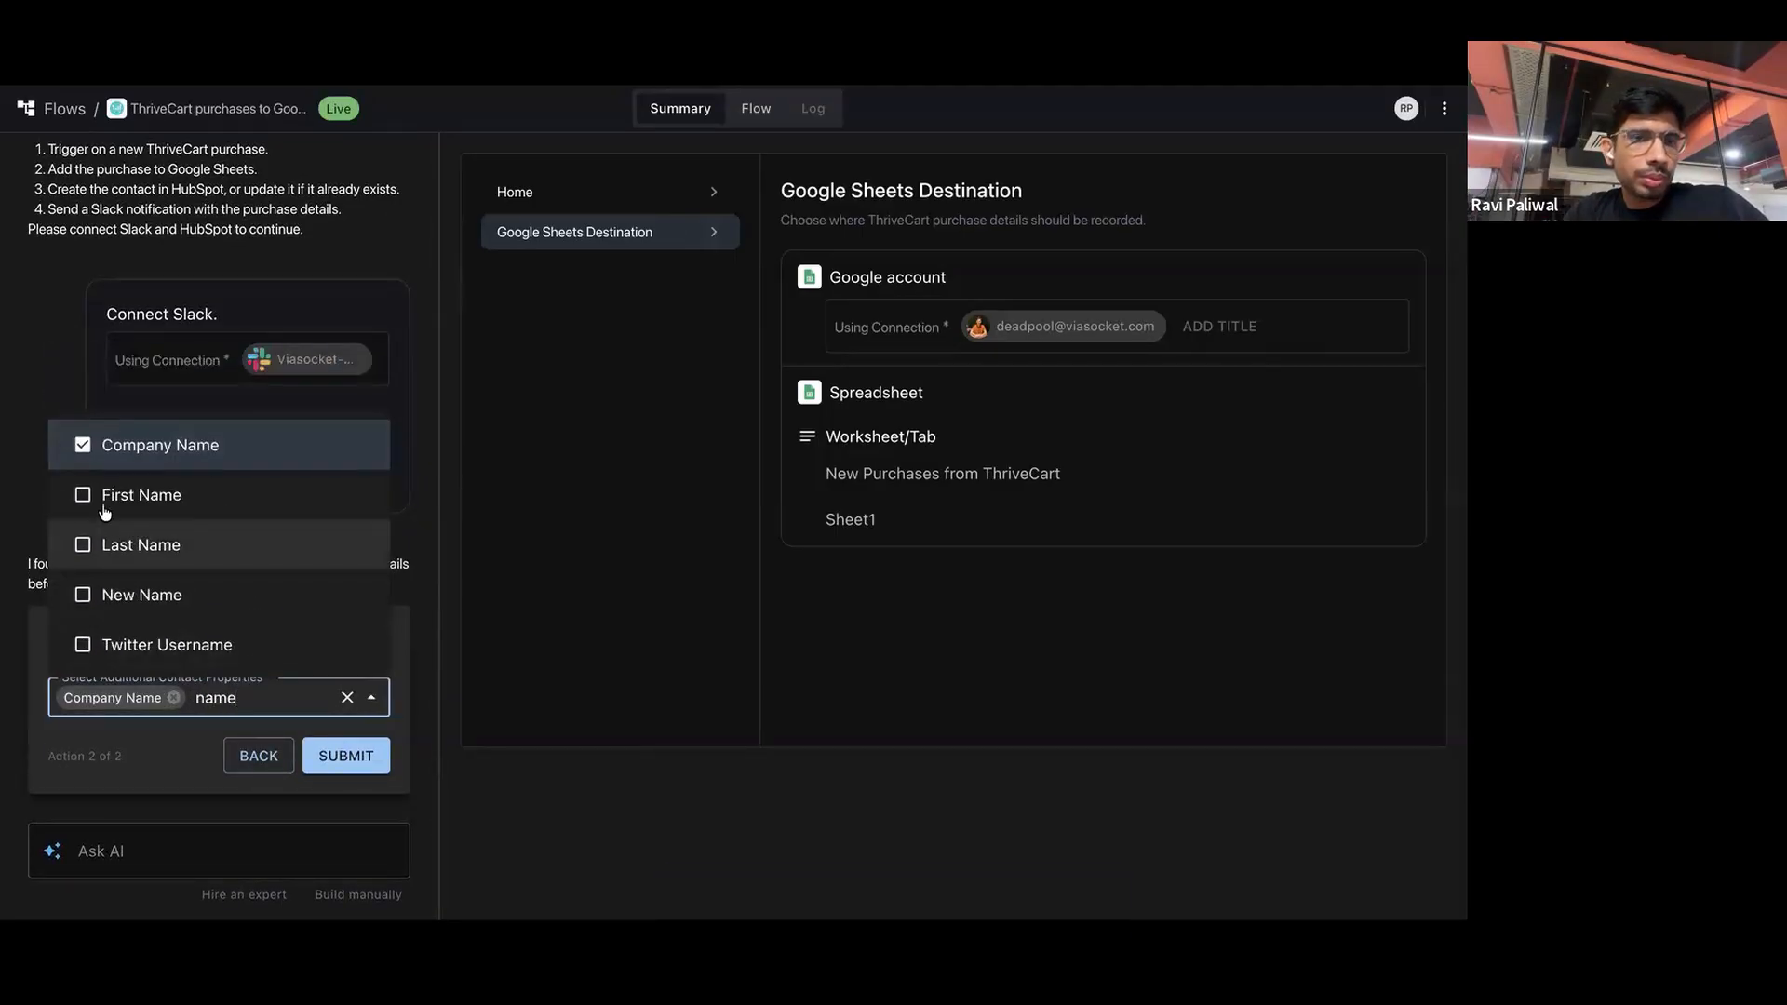
left_click(104, 507)
Find and add Work email as another HubSpot contact property, and submit the answers to the AI
type("mobile")
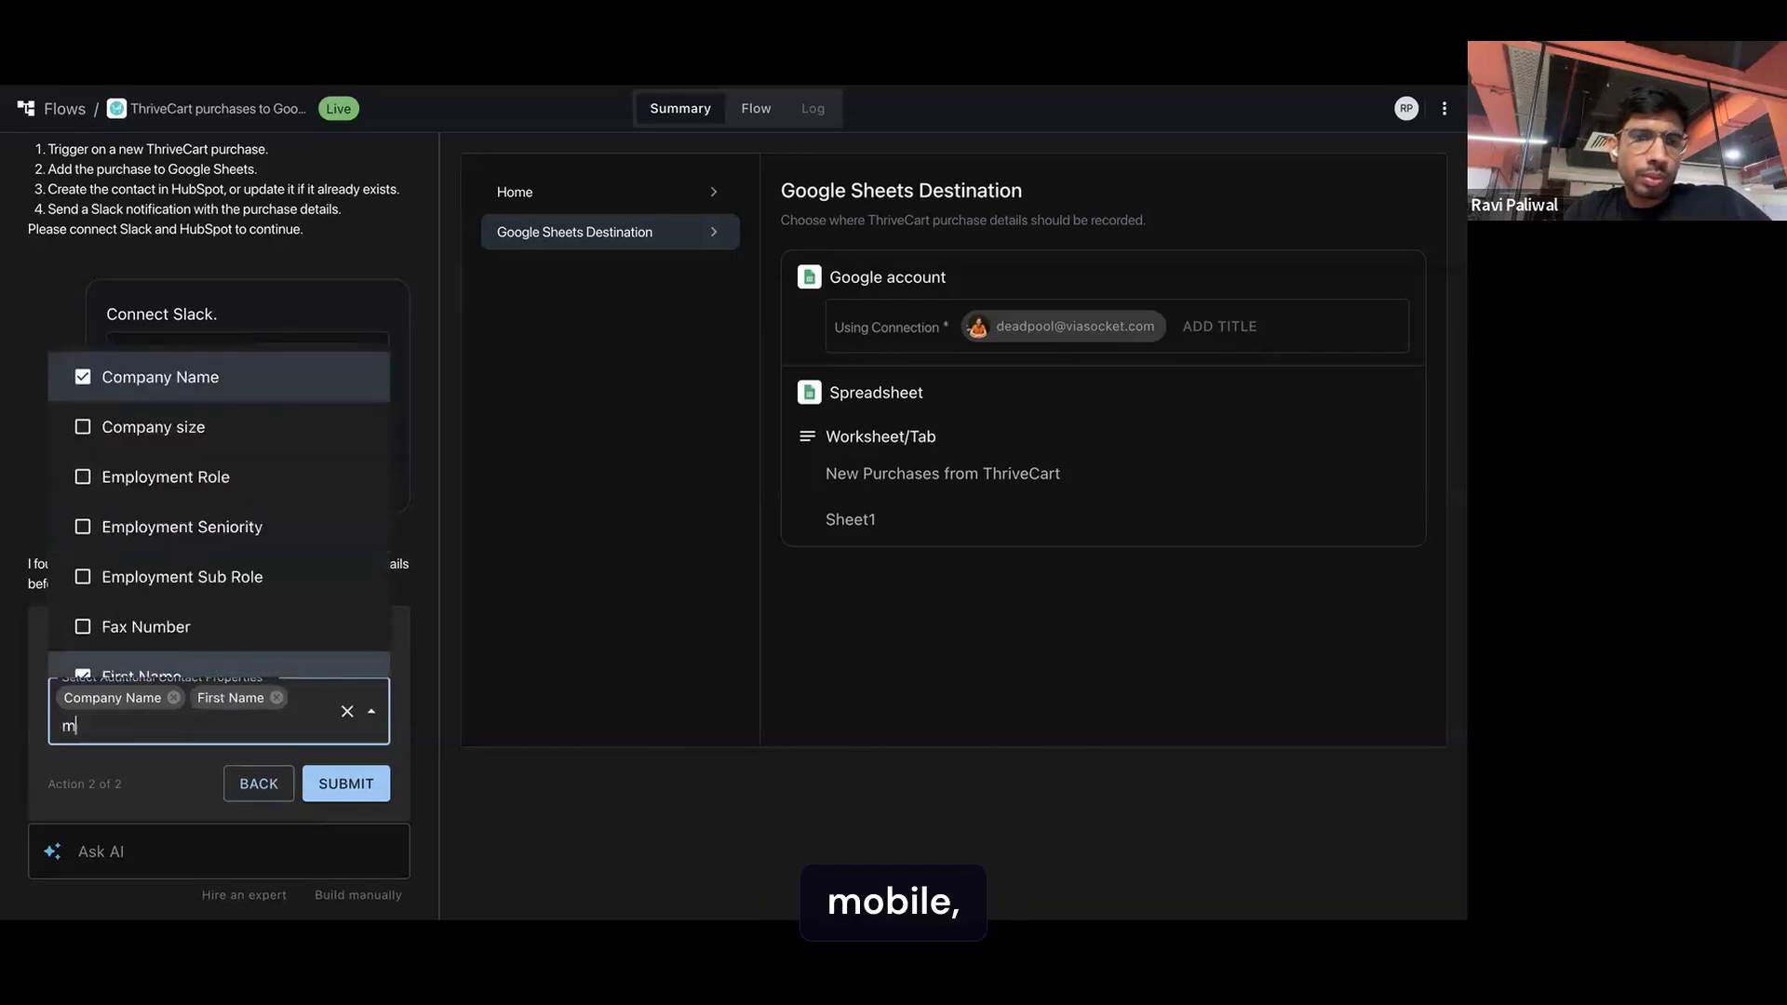
key("BackSpace")
key("BackSpace")
key("BackSpace")
key("BackSpace")
key("BackSpace")
key("BackSpace")
type("pho")
key("BackSpace")
key("BackSpace")
type("email")
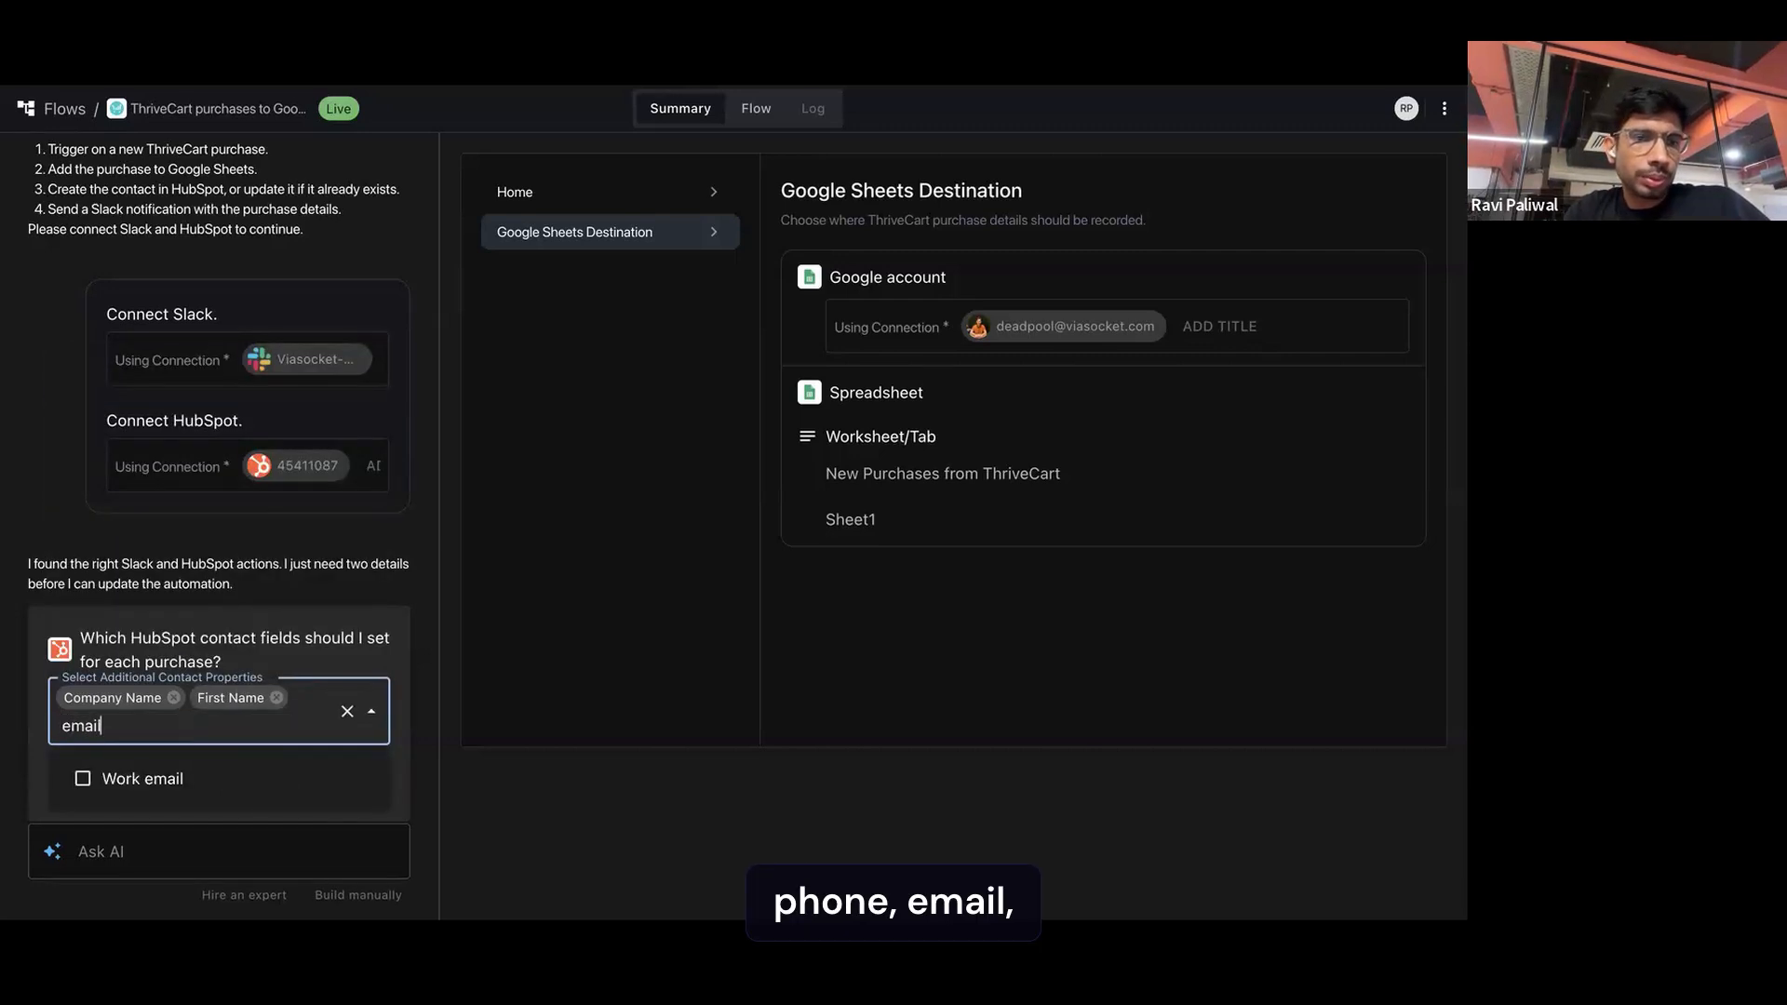
left_click(215, 778)
left_click(367, 771)
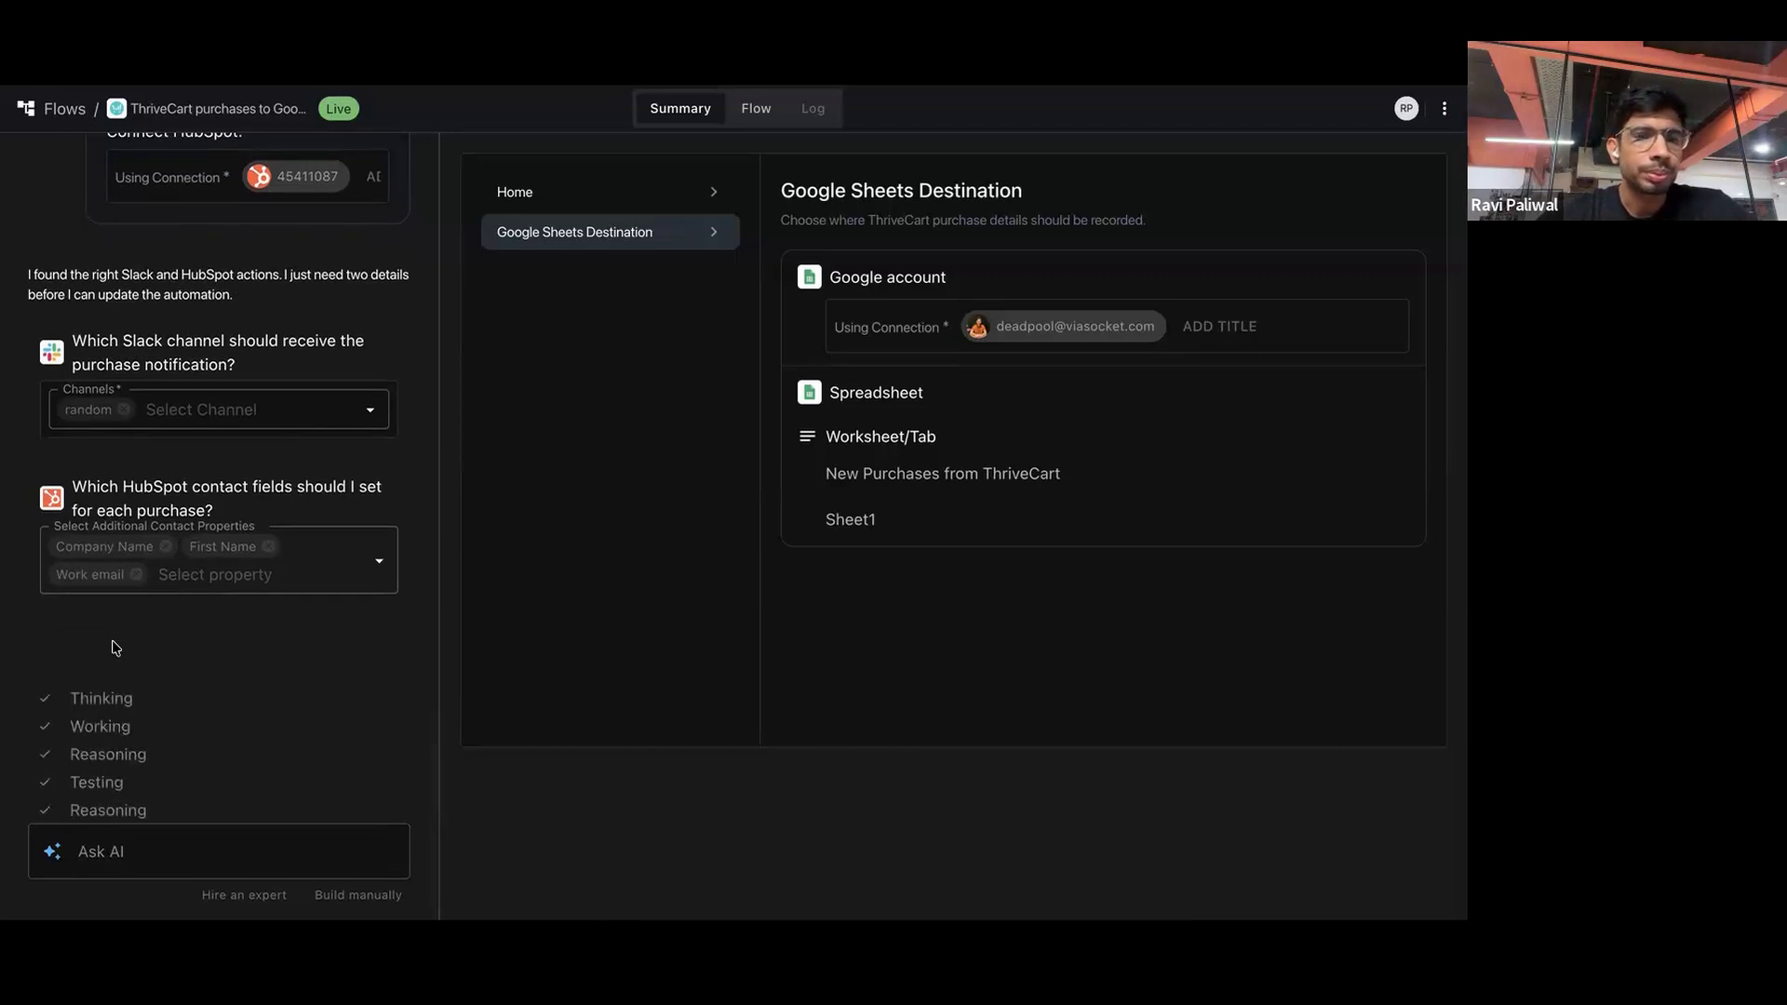
Test all steps of the modified workflow with the ThriveCart trigger data and publish the changes
left_click(648, 208)
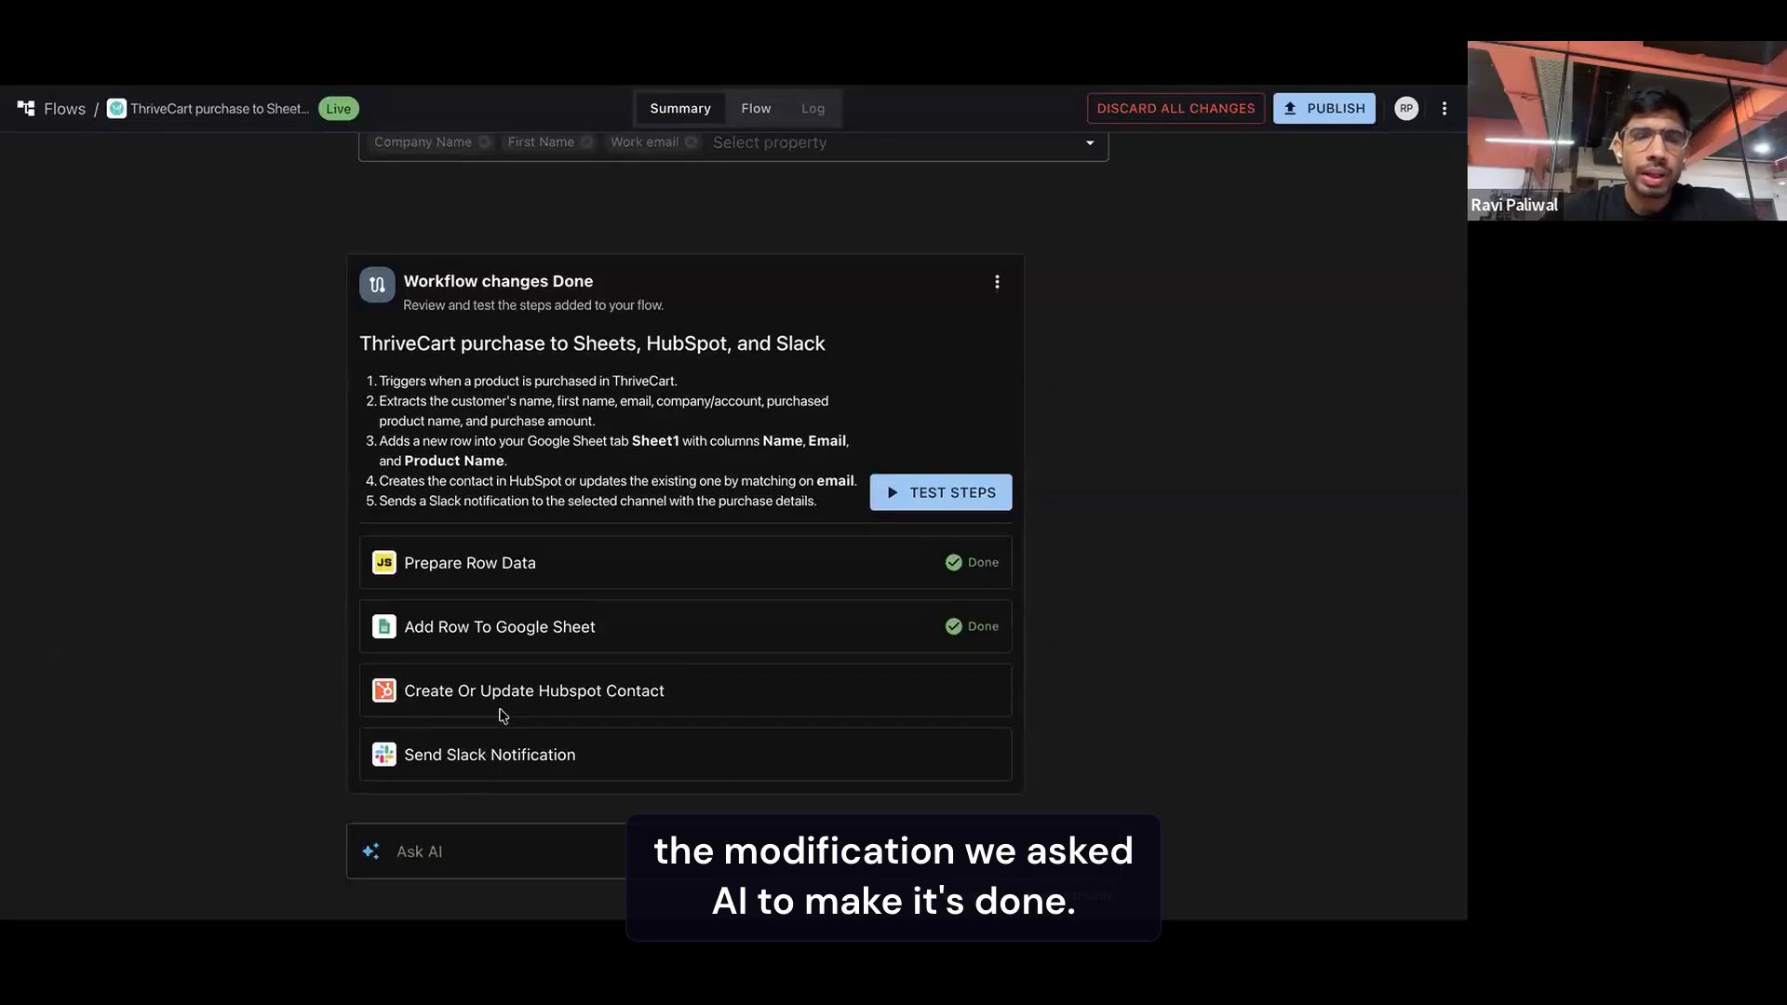
left_click(921, 491)
scroll(873, 554, "down", 10)
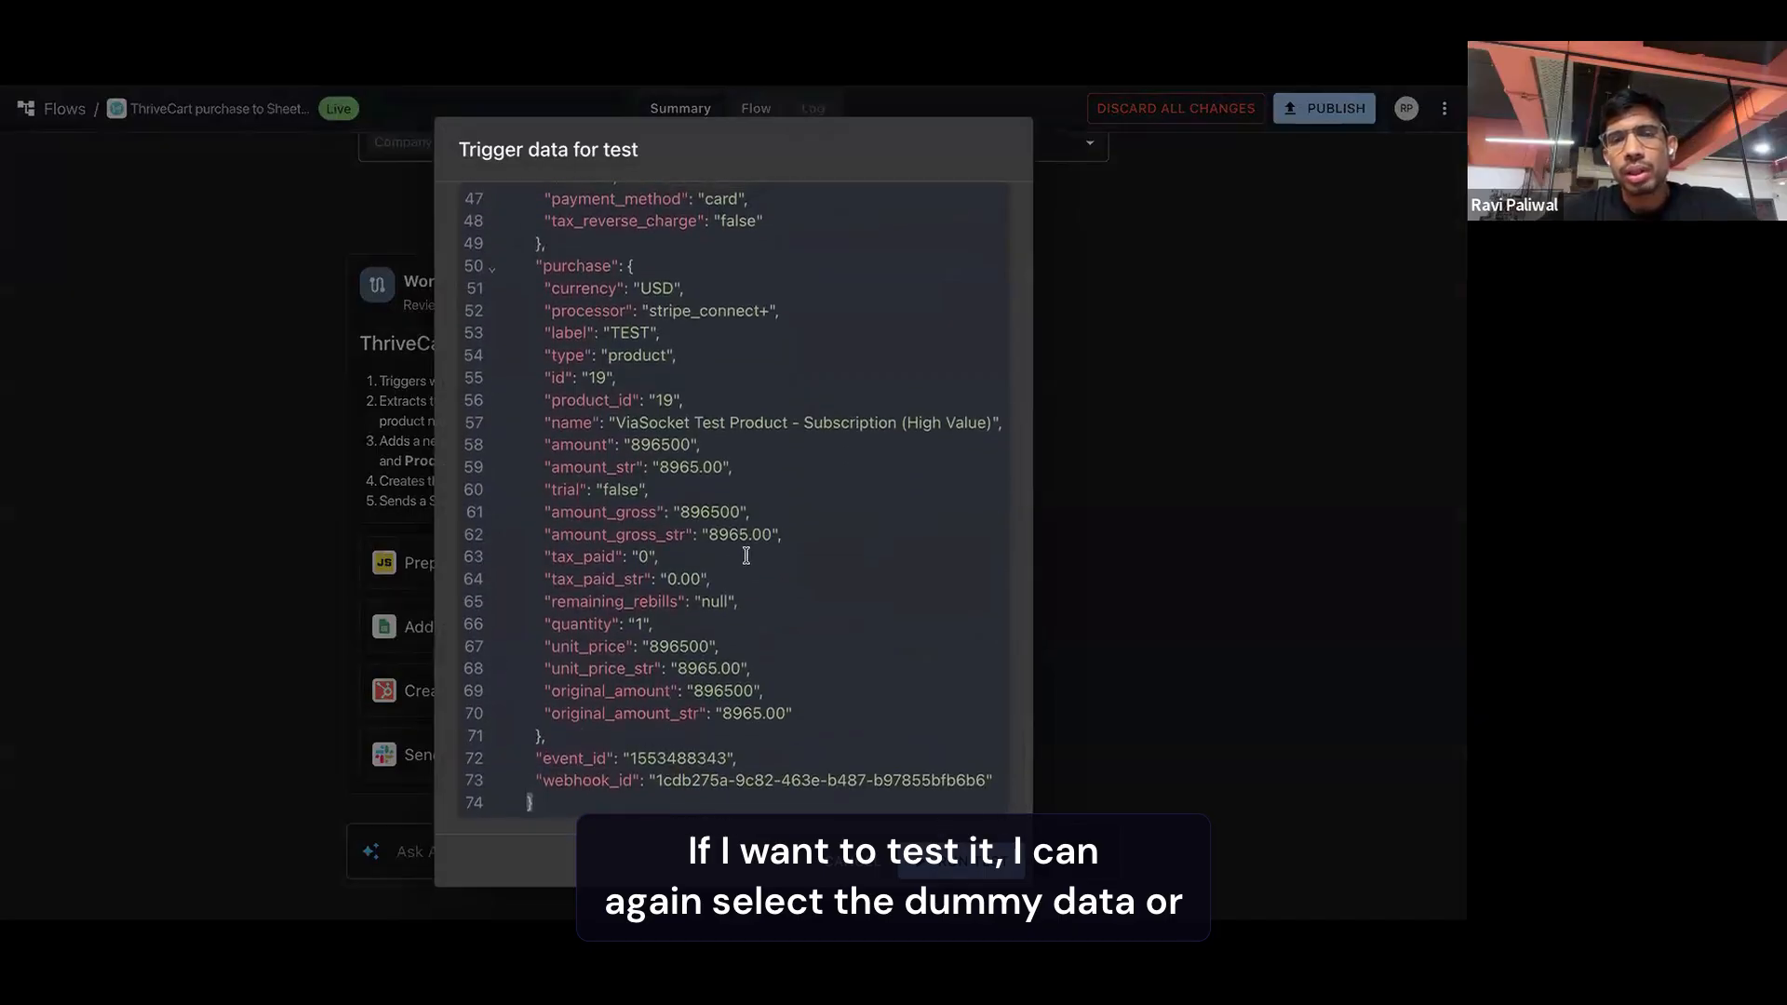
scroll(747, 556, "up", 5)
scroll(921, 555, "down", 5)
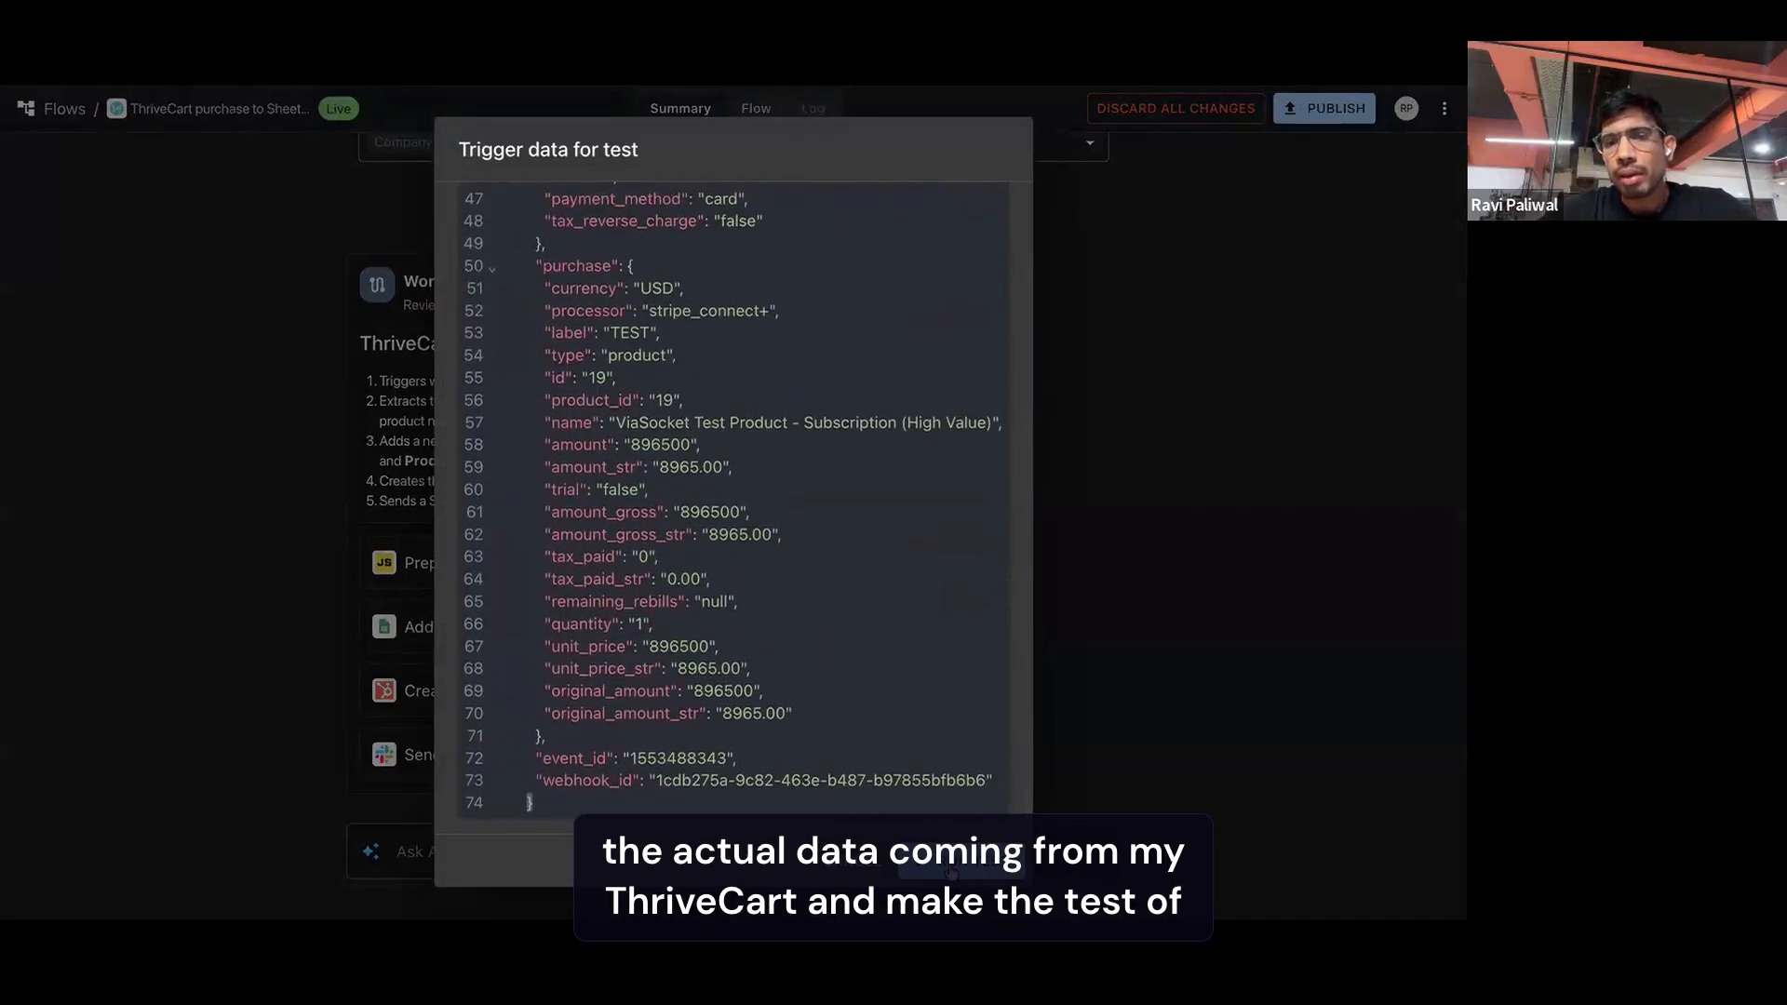
left_click(951, 869)
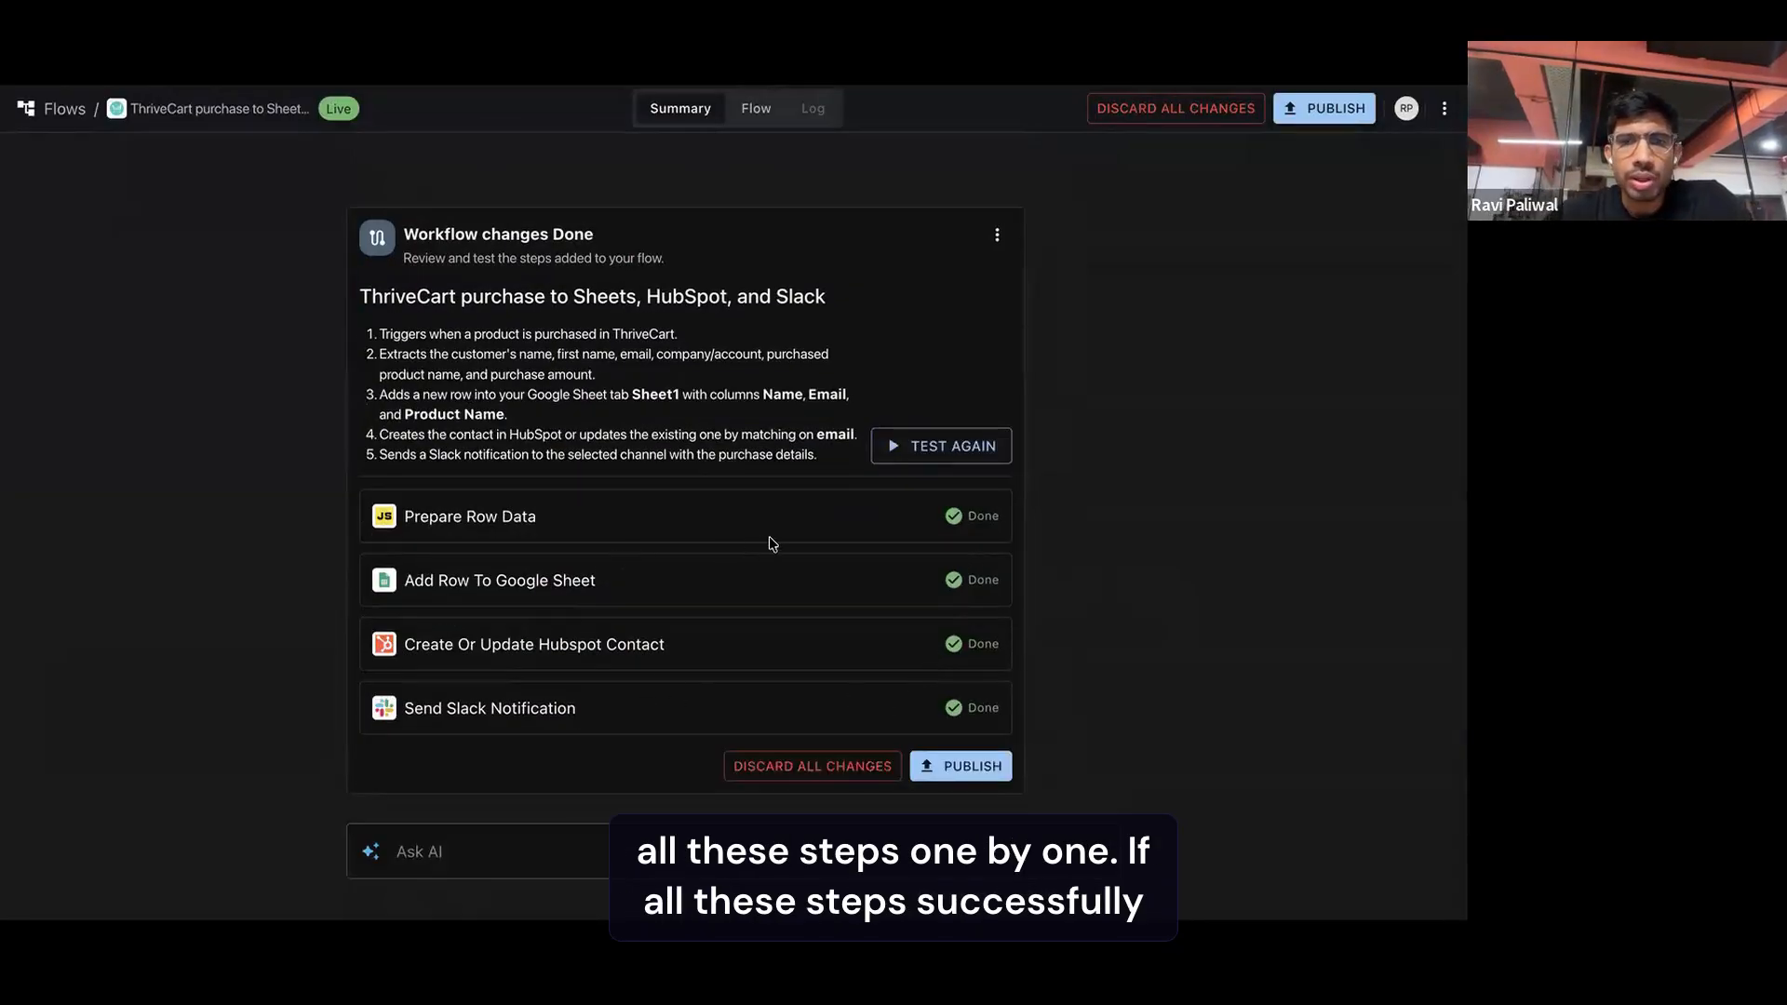
left_click(947, 775)
left_click(897, 566)
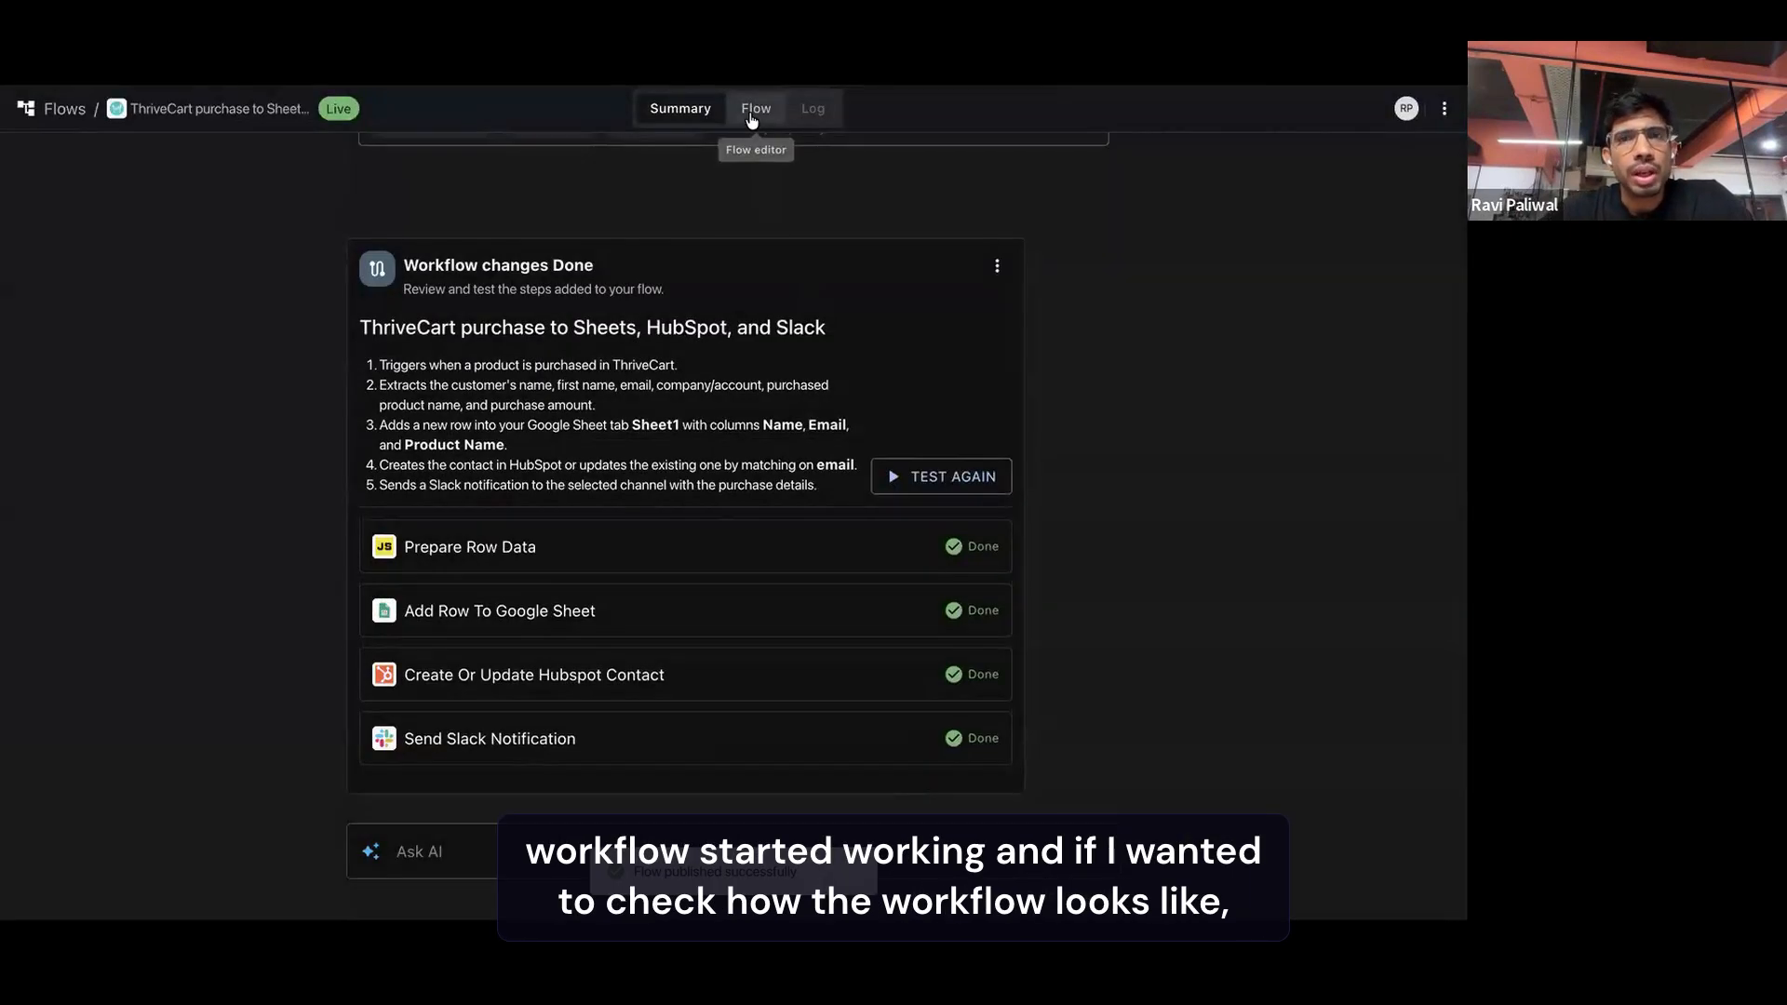
Look over the published workflow's flow diagram and read through its summary, from the ThriveCart trigger to the Slack notification
left_click(753, 110)
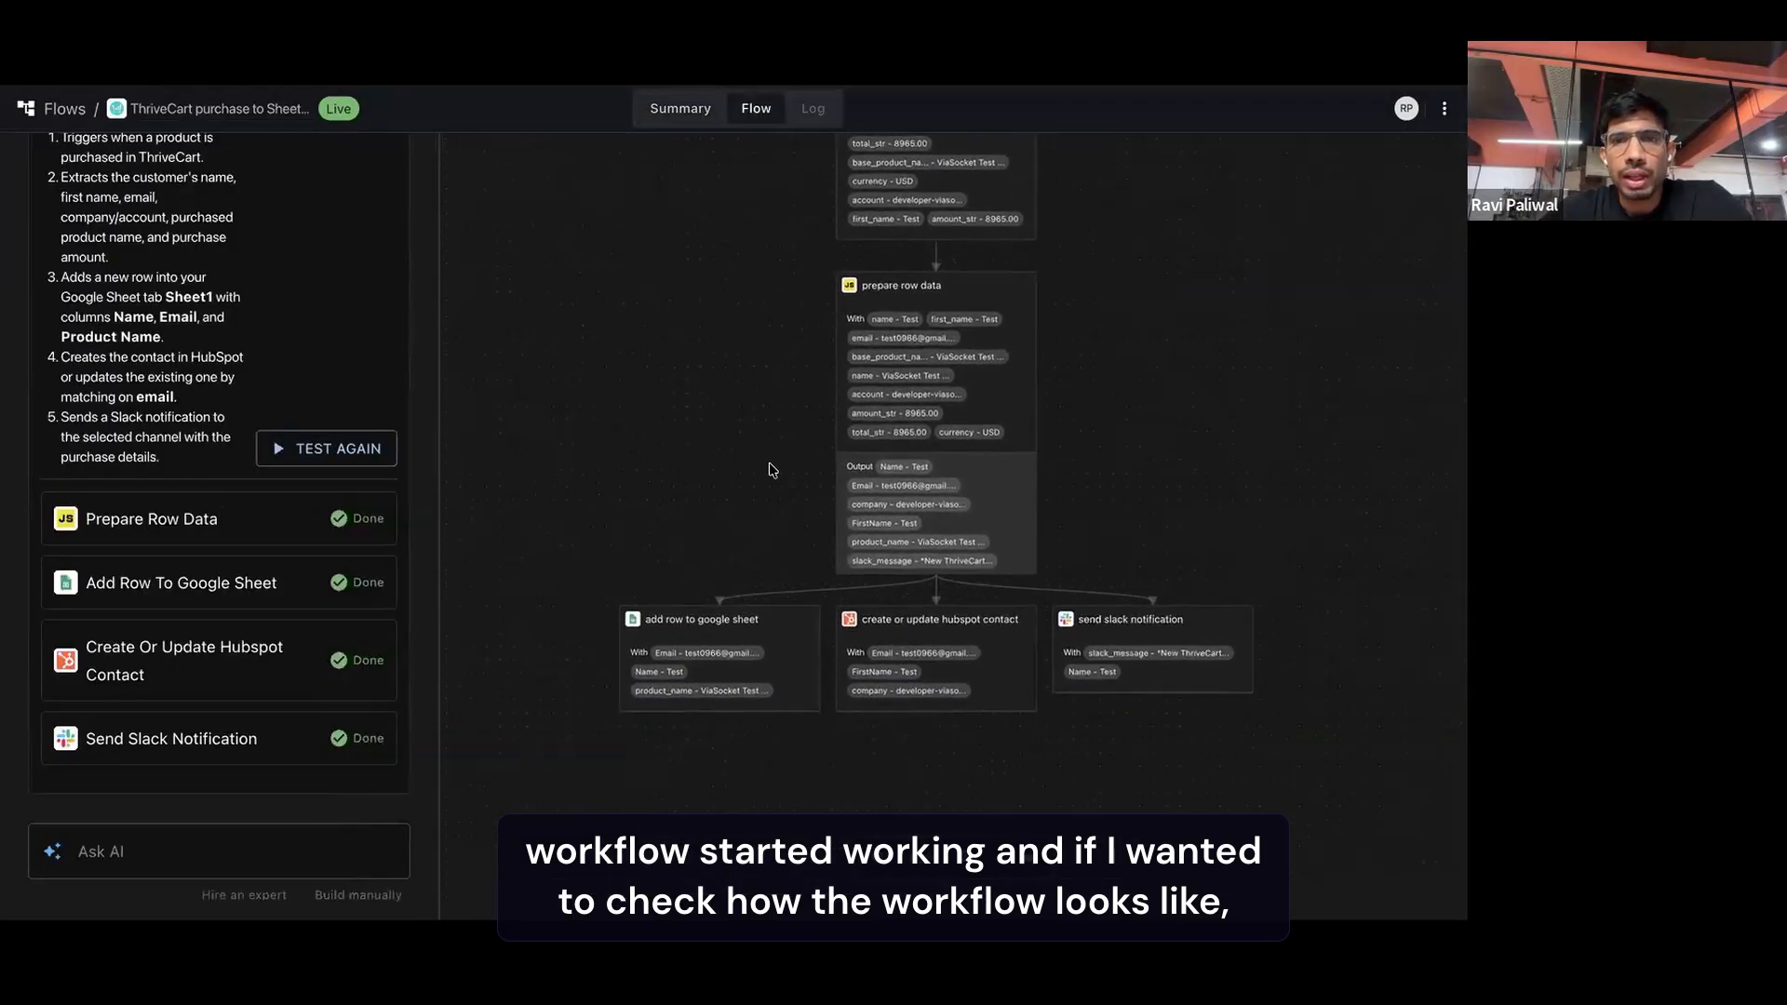
scroll(771, 470, "up", 3)
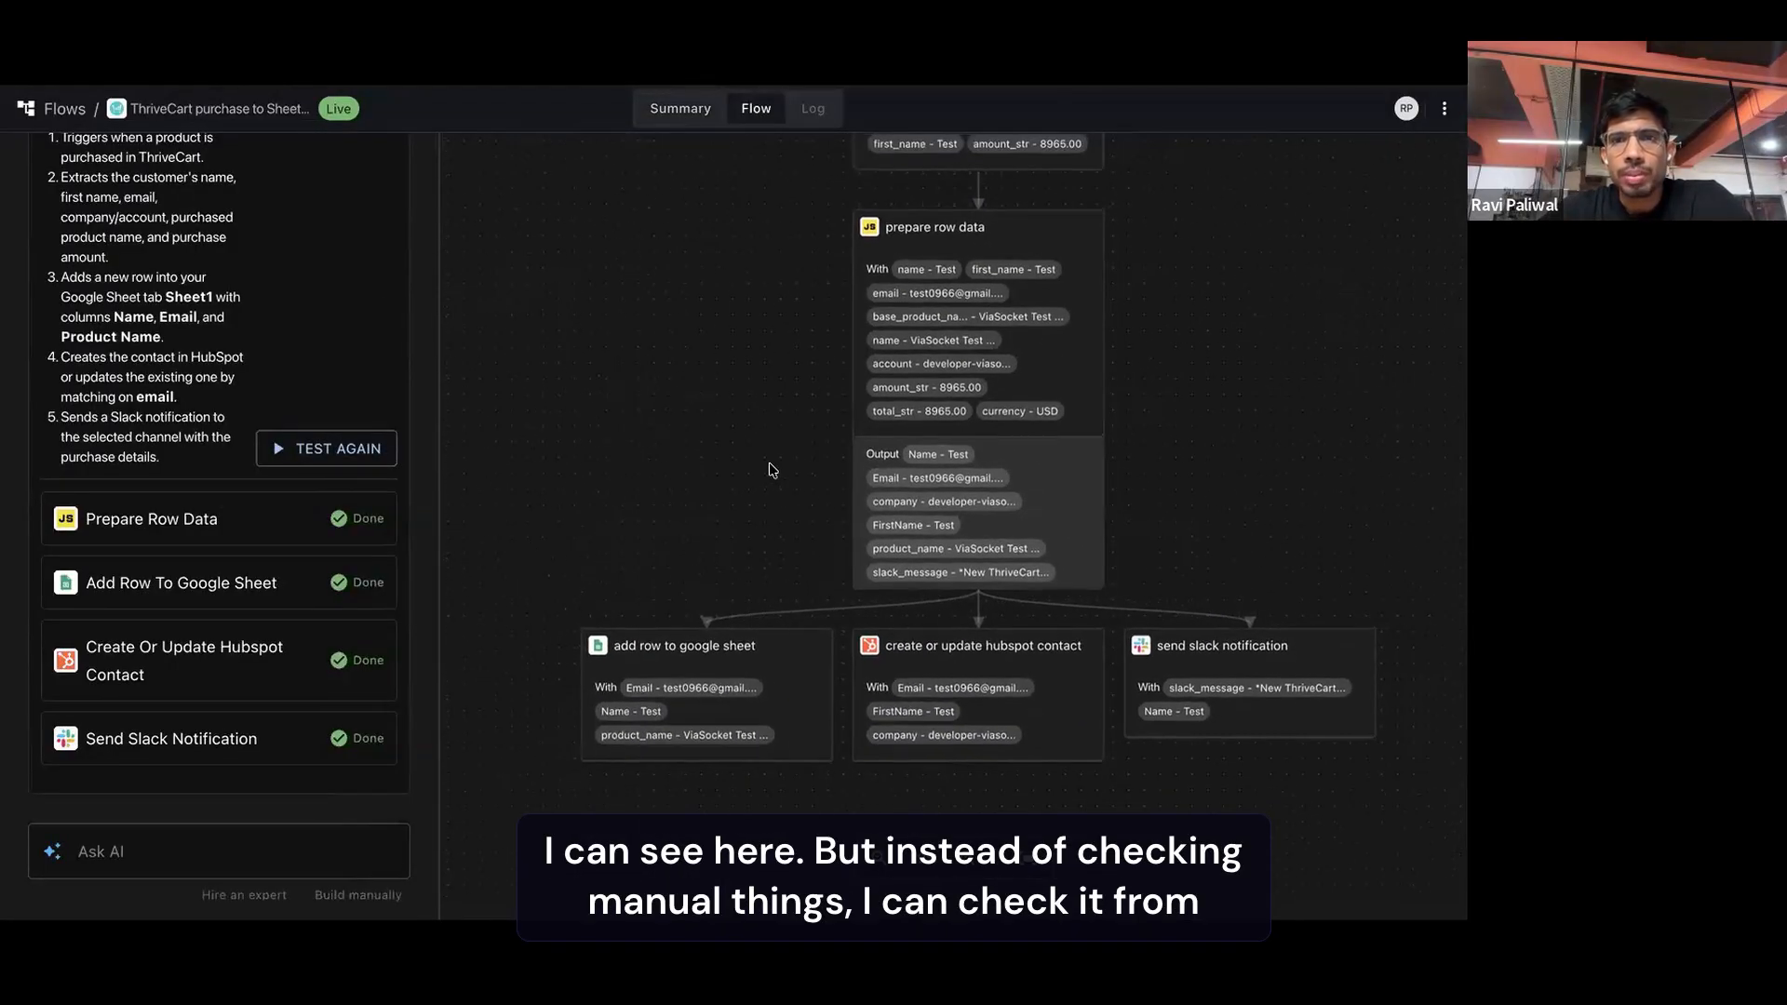
left_click(700, 111)
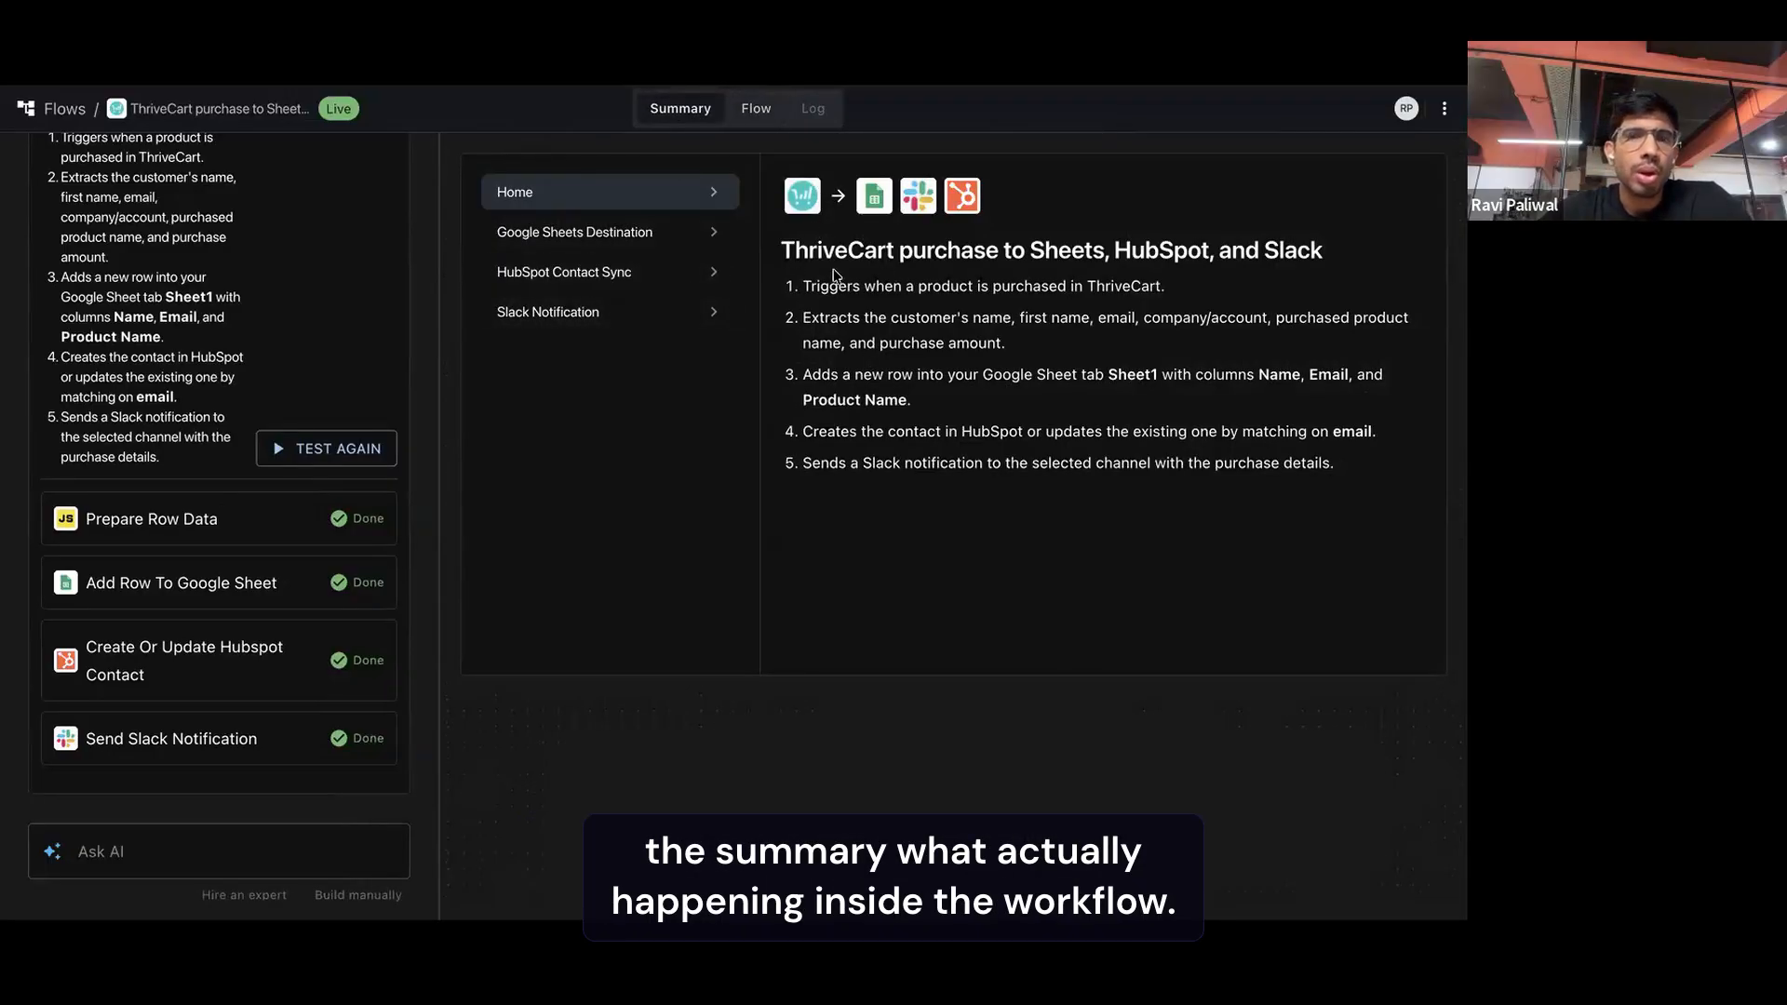
left_click_drag(800, 285, 1215, 294)
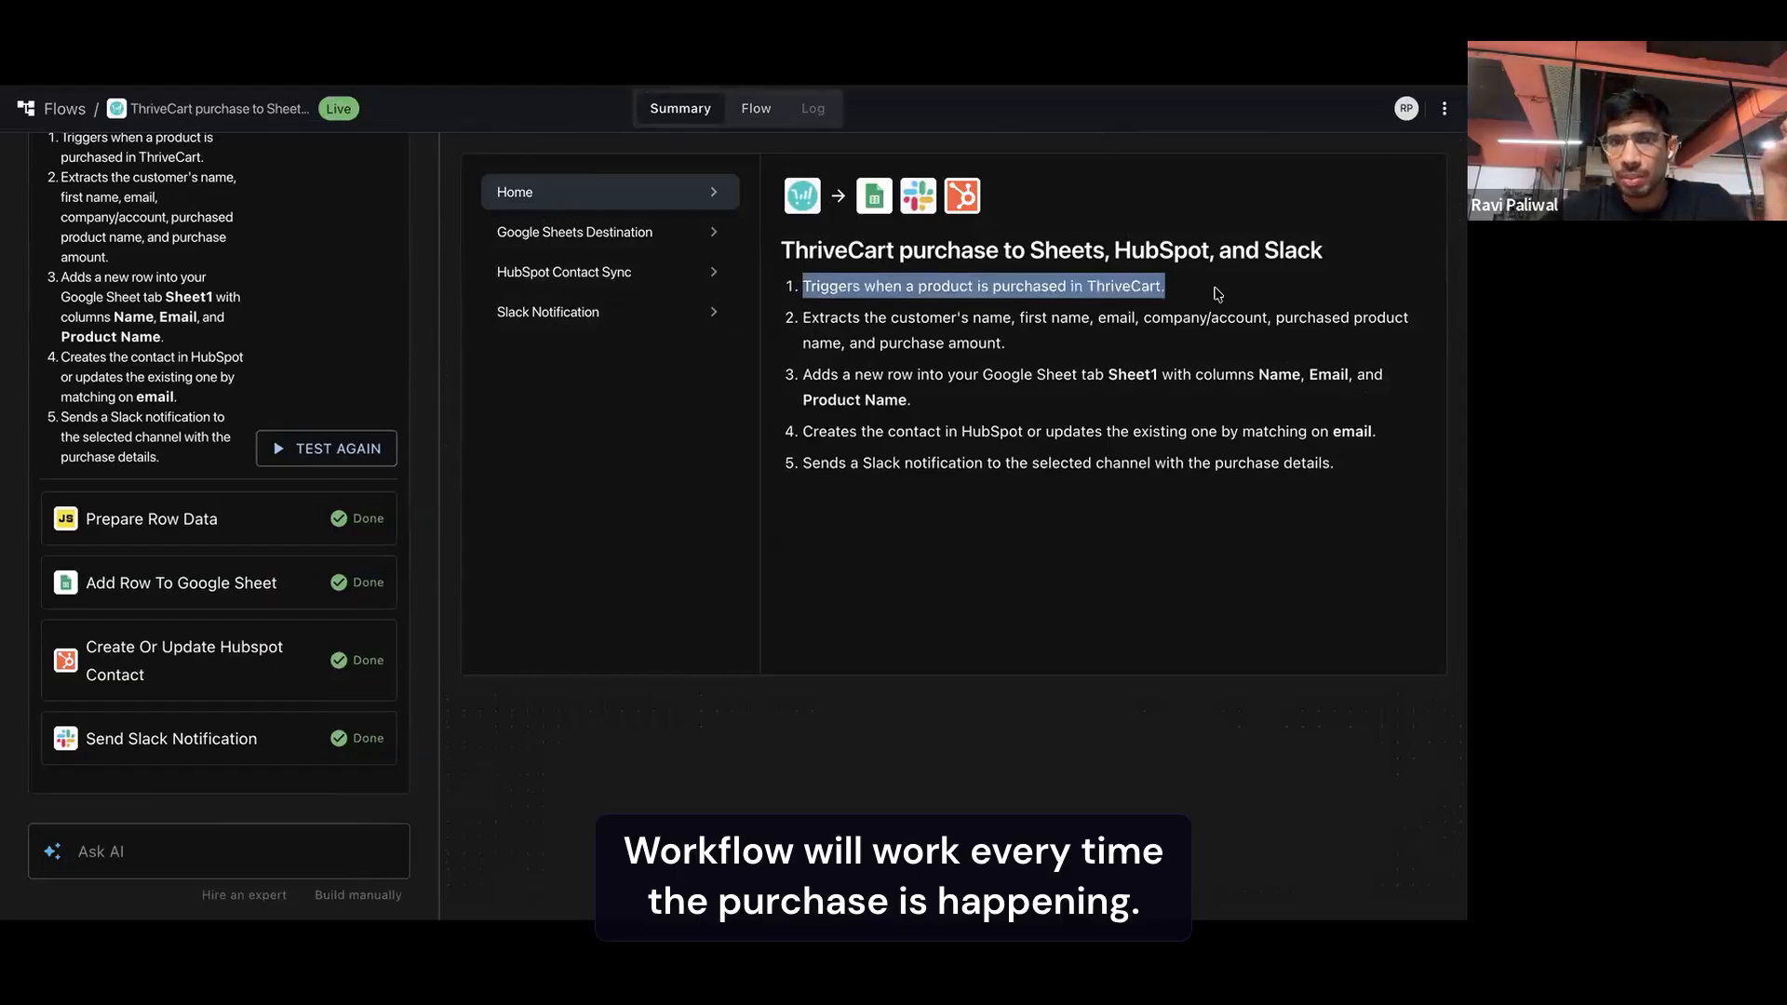
left_click_drag(802, 317, 1031, 347)
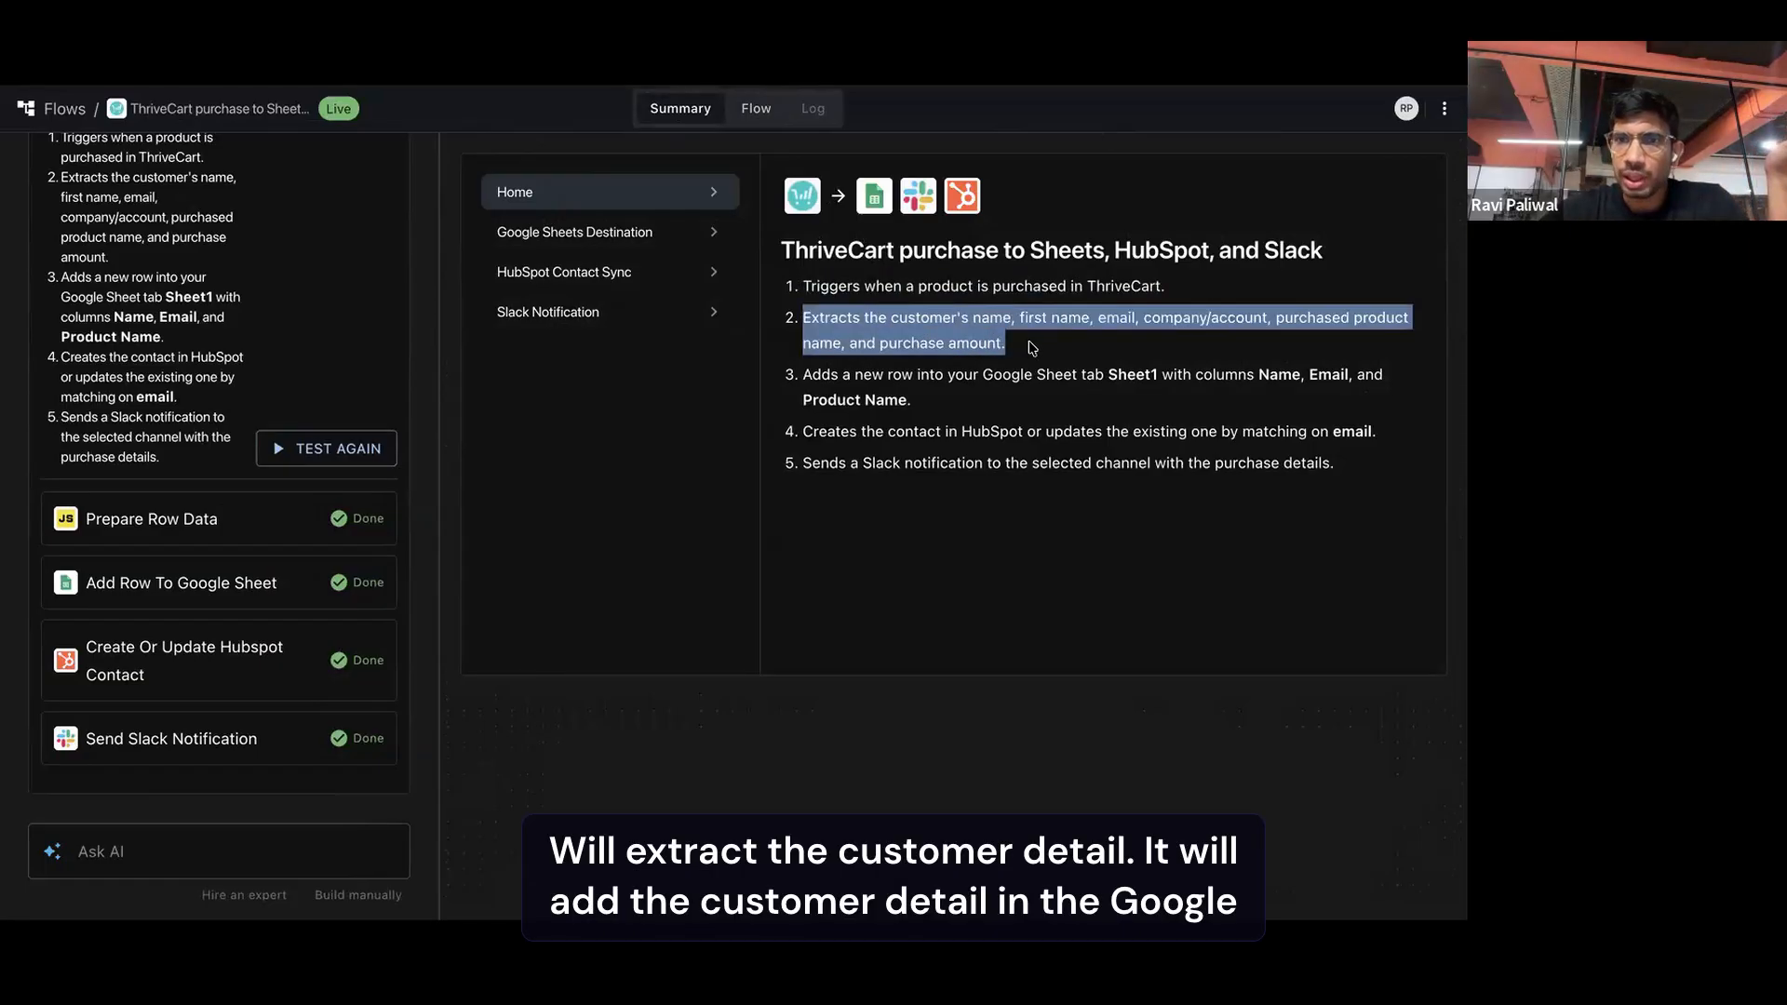
left_click_drag(798, 376, 957, 408)
left_click_drag(801, 431, 1312, 437)
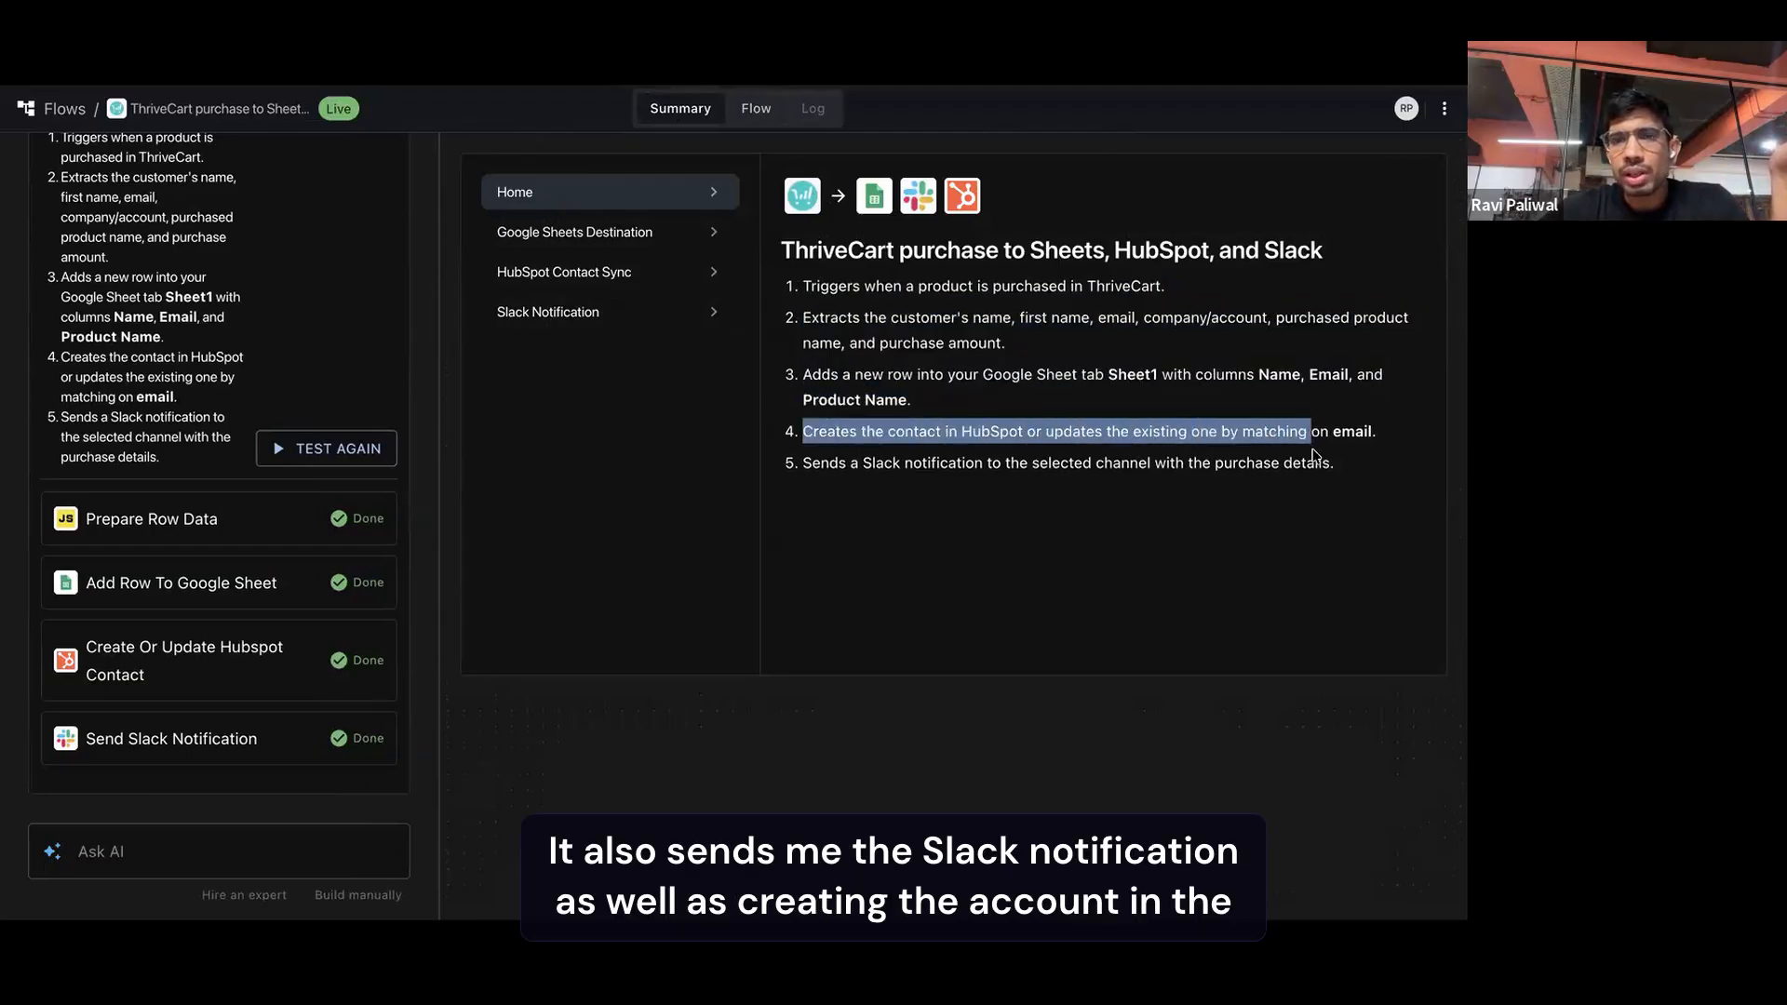
left_click(1346, 471)
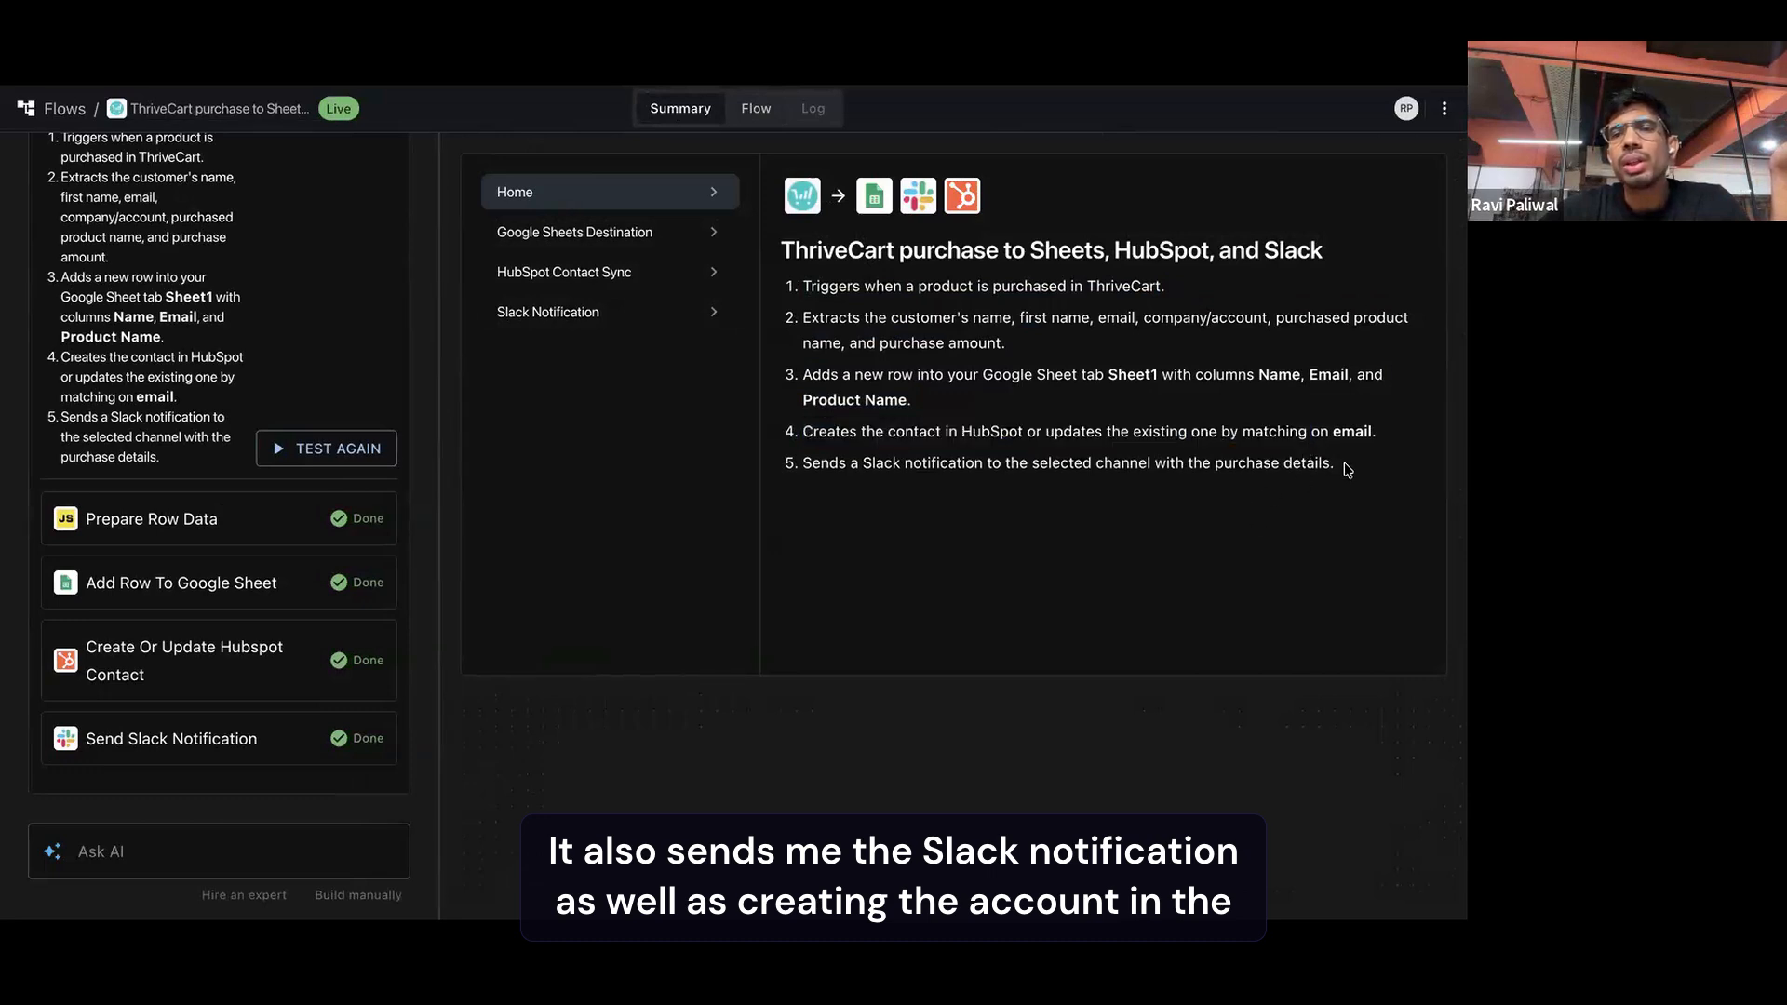
left_click_drag(868, 427, 694, 444)
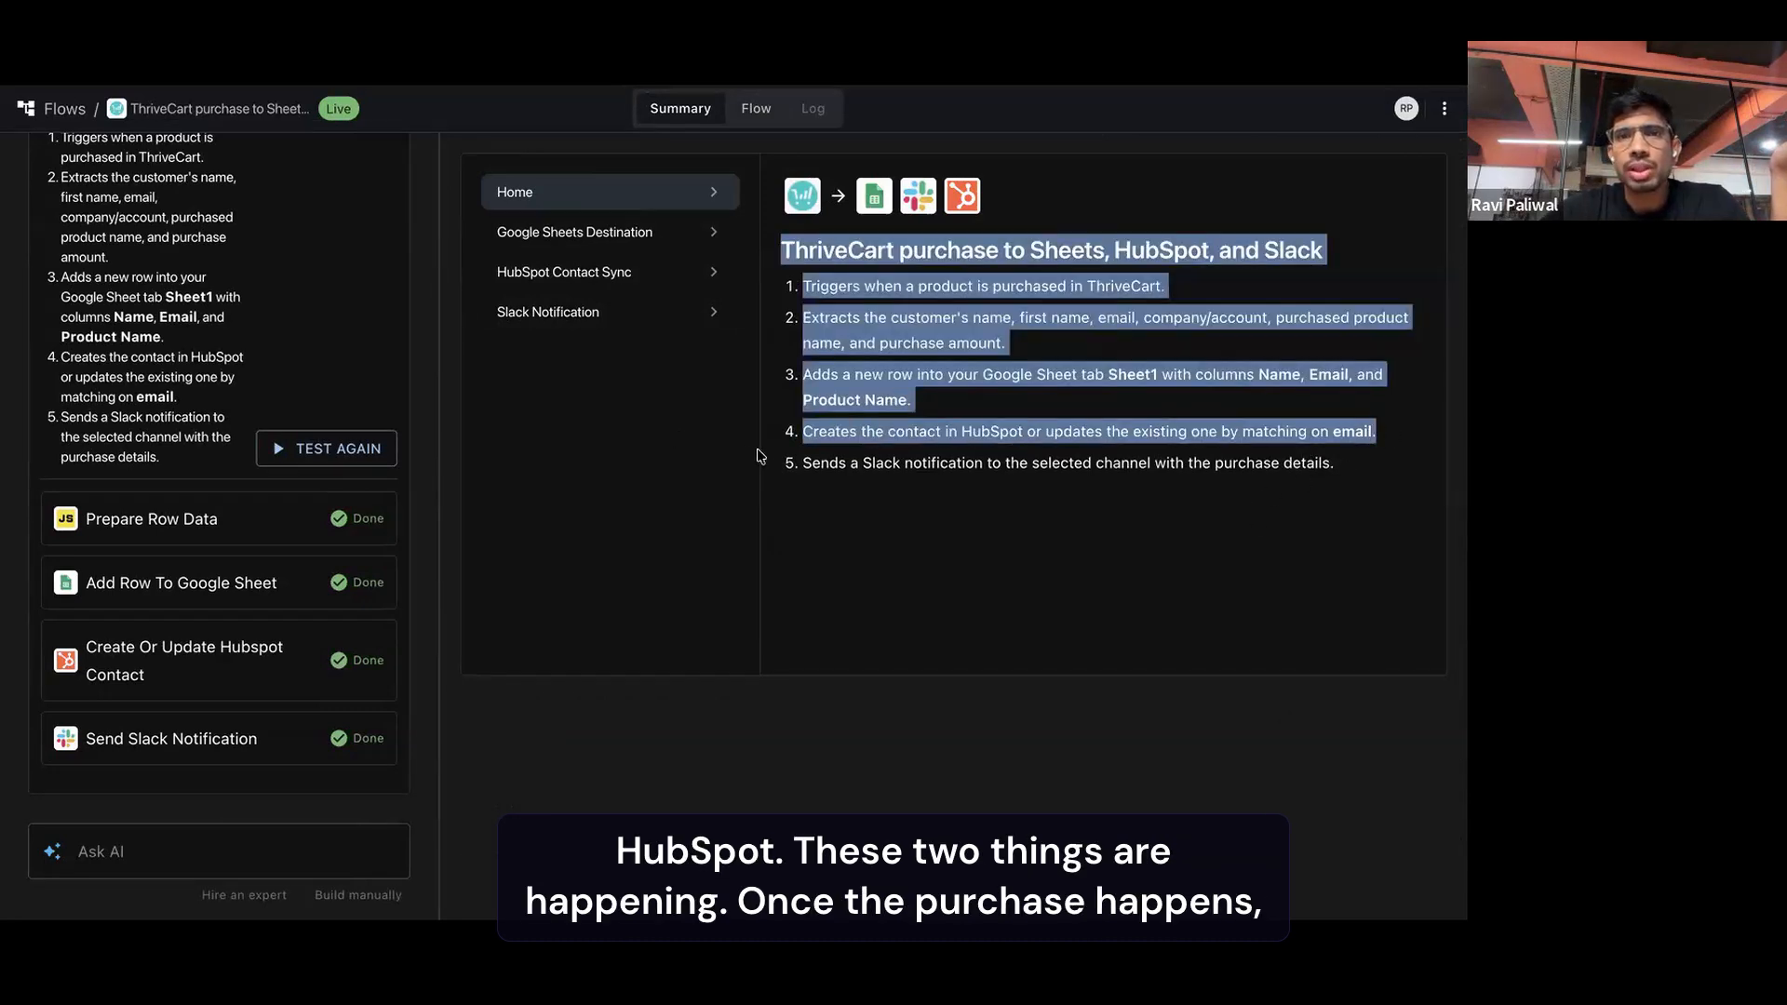
left_click(819, 307)
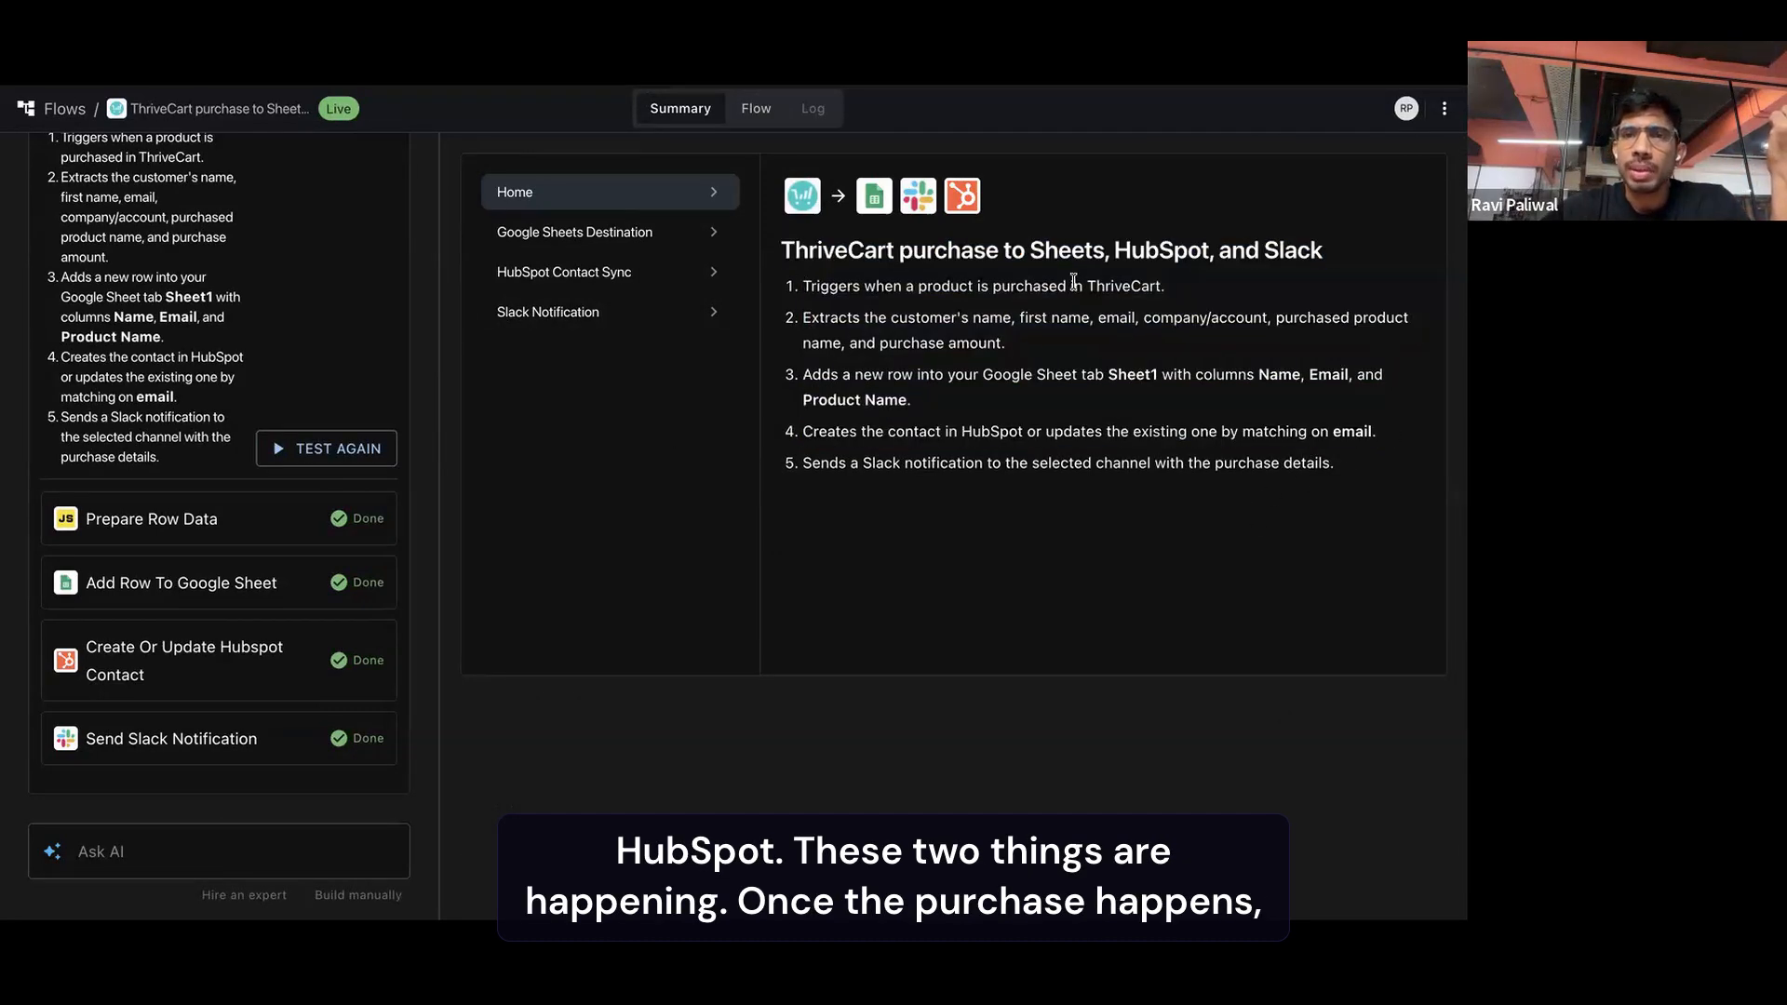
left_click_drag(1074, 282, 1188, 287)
left_click(810, 114)
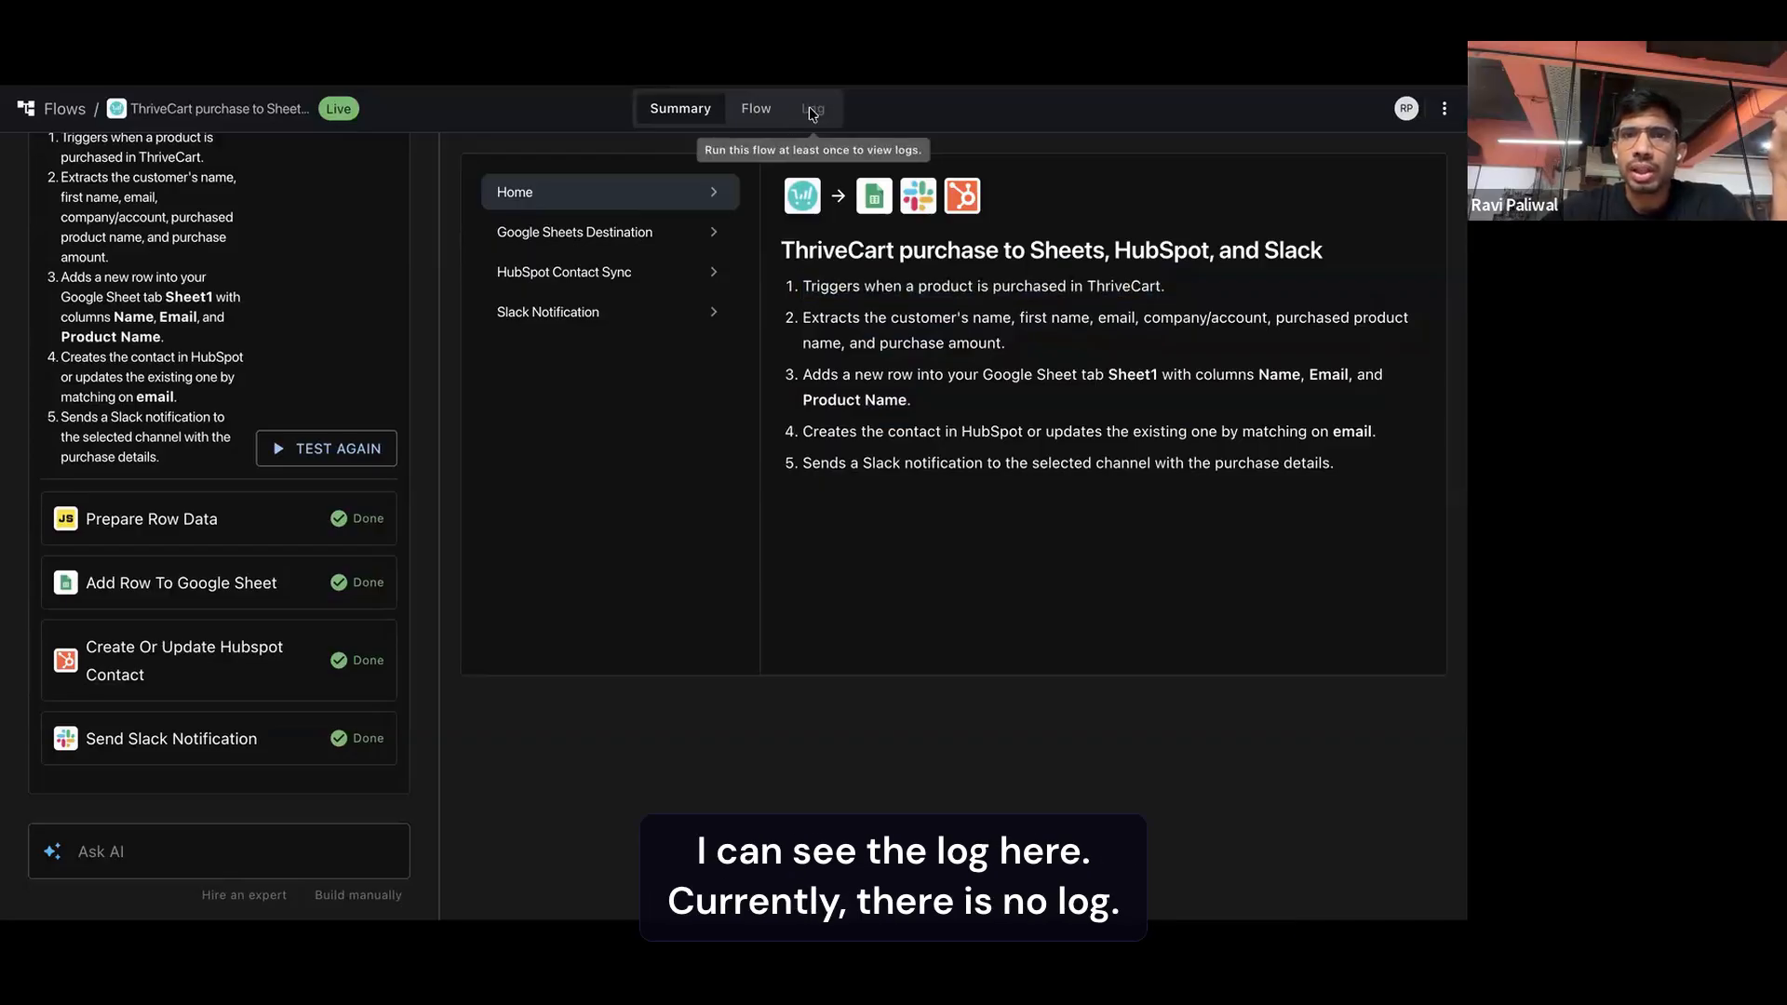
Inspect the data of the Product Is Purchased trigger and the response of the prepare row data step in the flow diagram
left_click(756, 108)
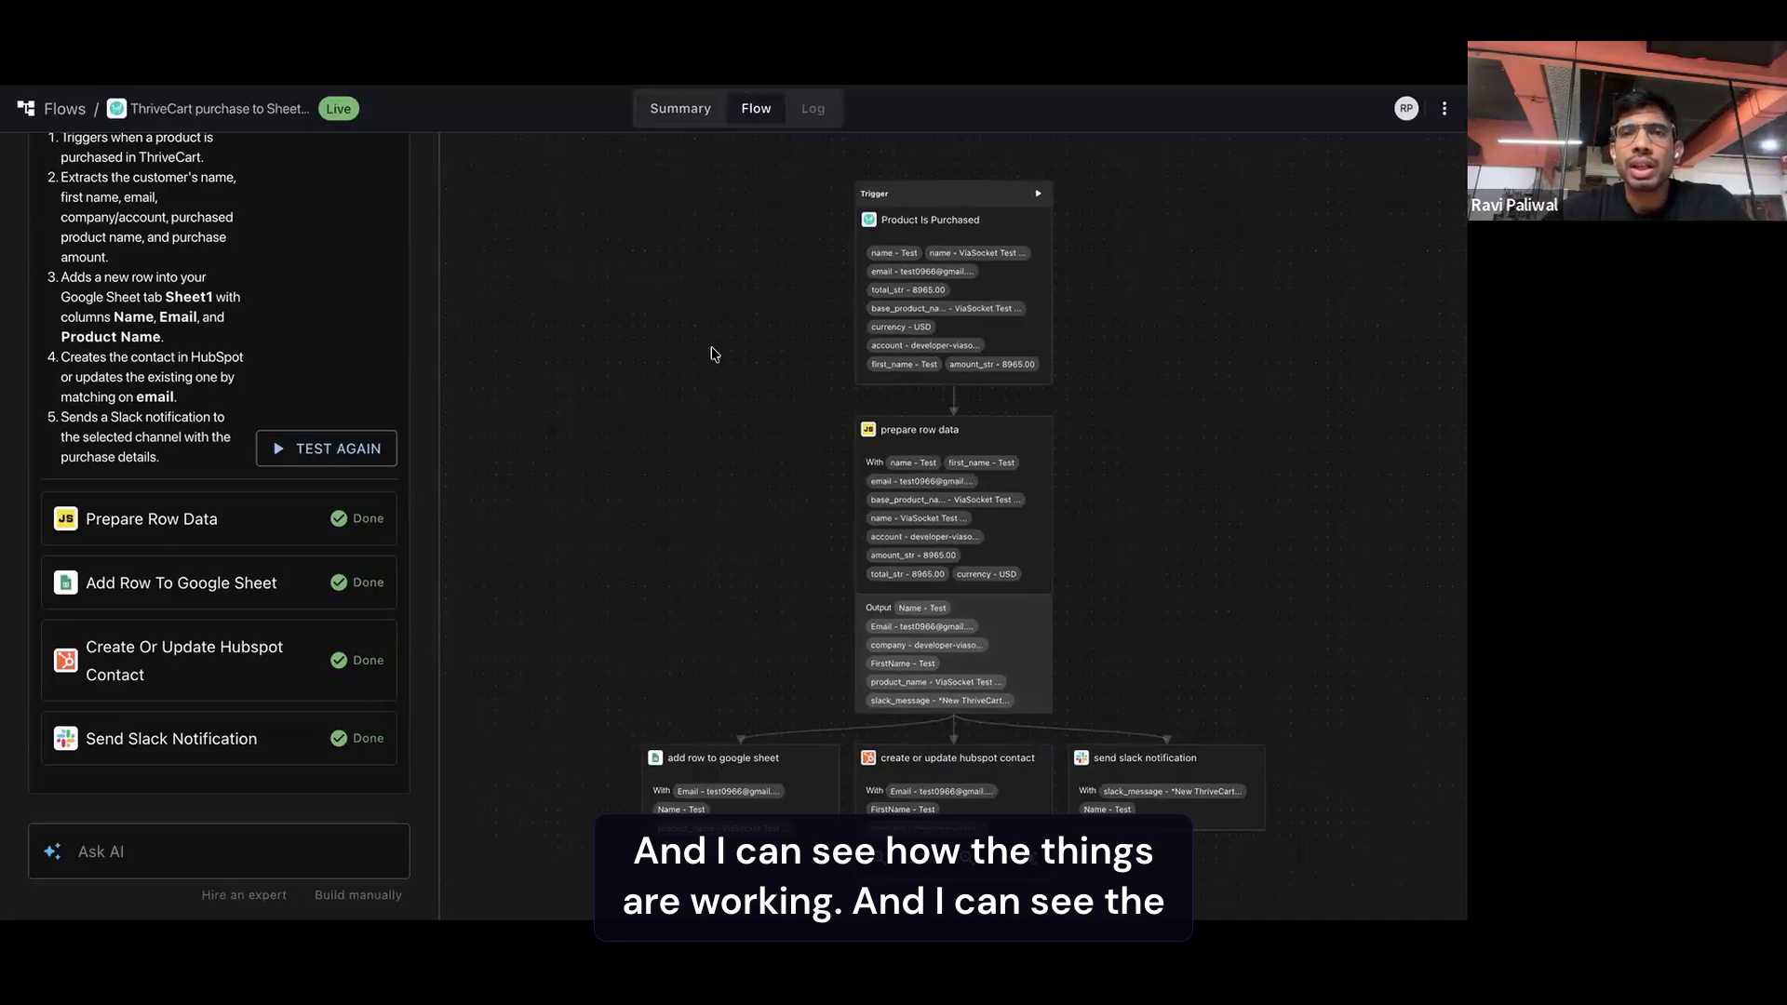
scroll(711, 346, "down", 3)
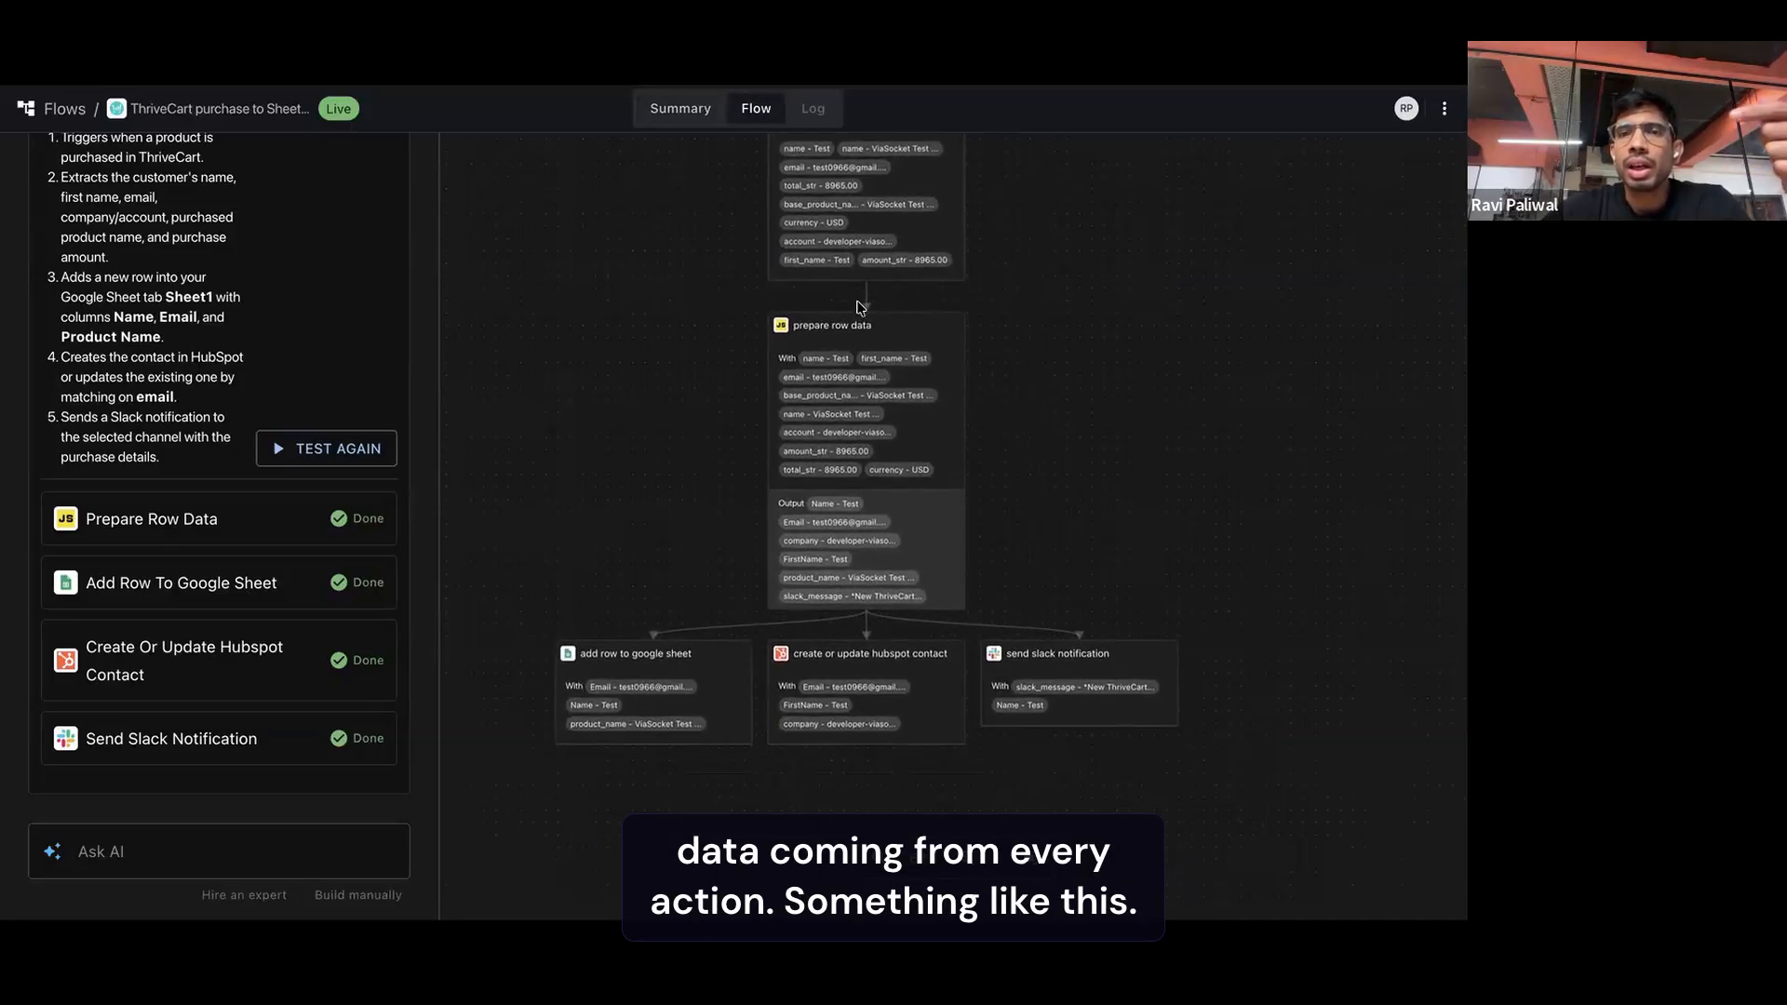
left_click(926, 248)
scroll(924, 430, "down", 5)
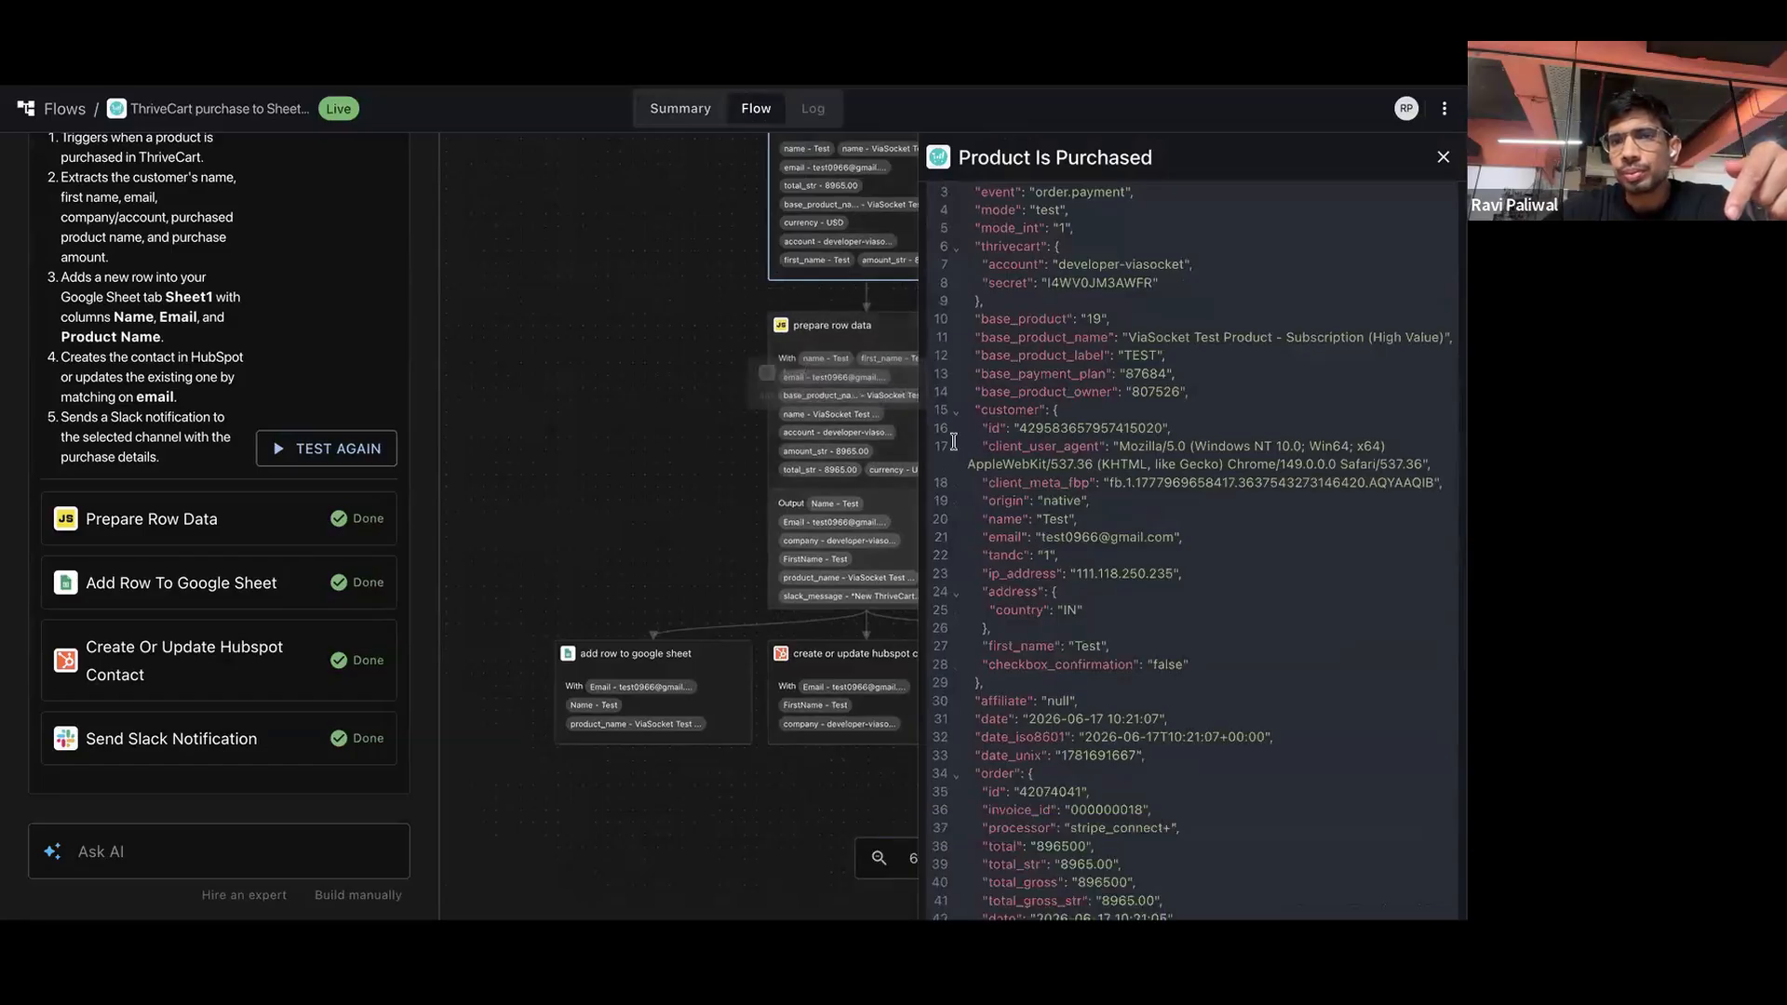
left_click(910, 441)
left_click_drag(969, 447, 1027, 588)
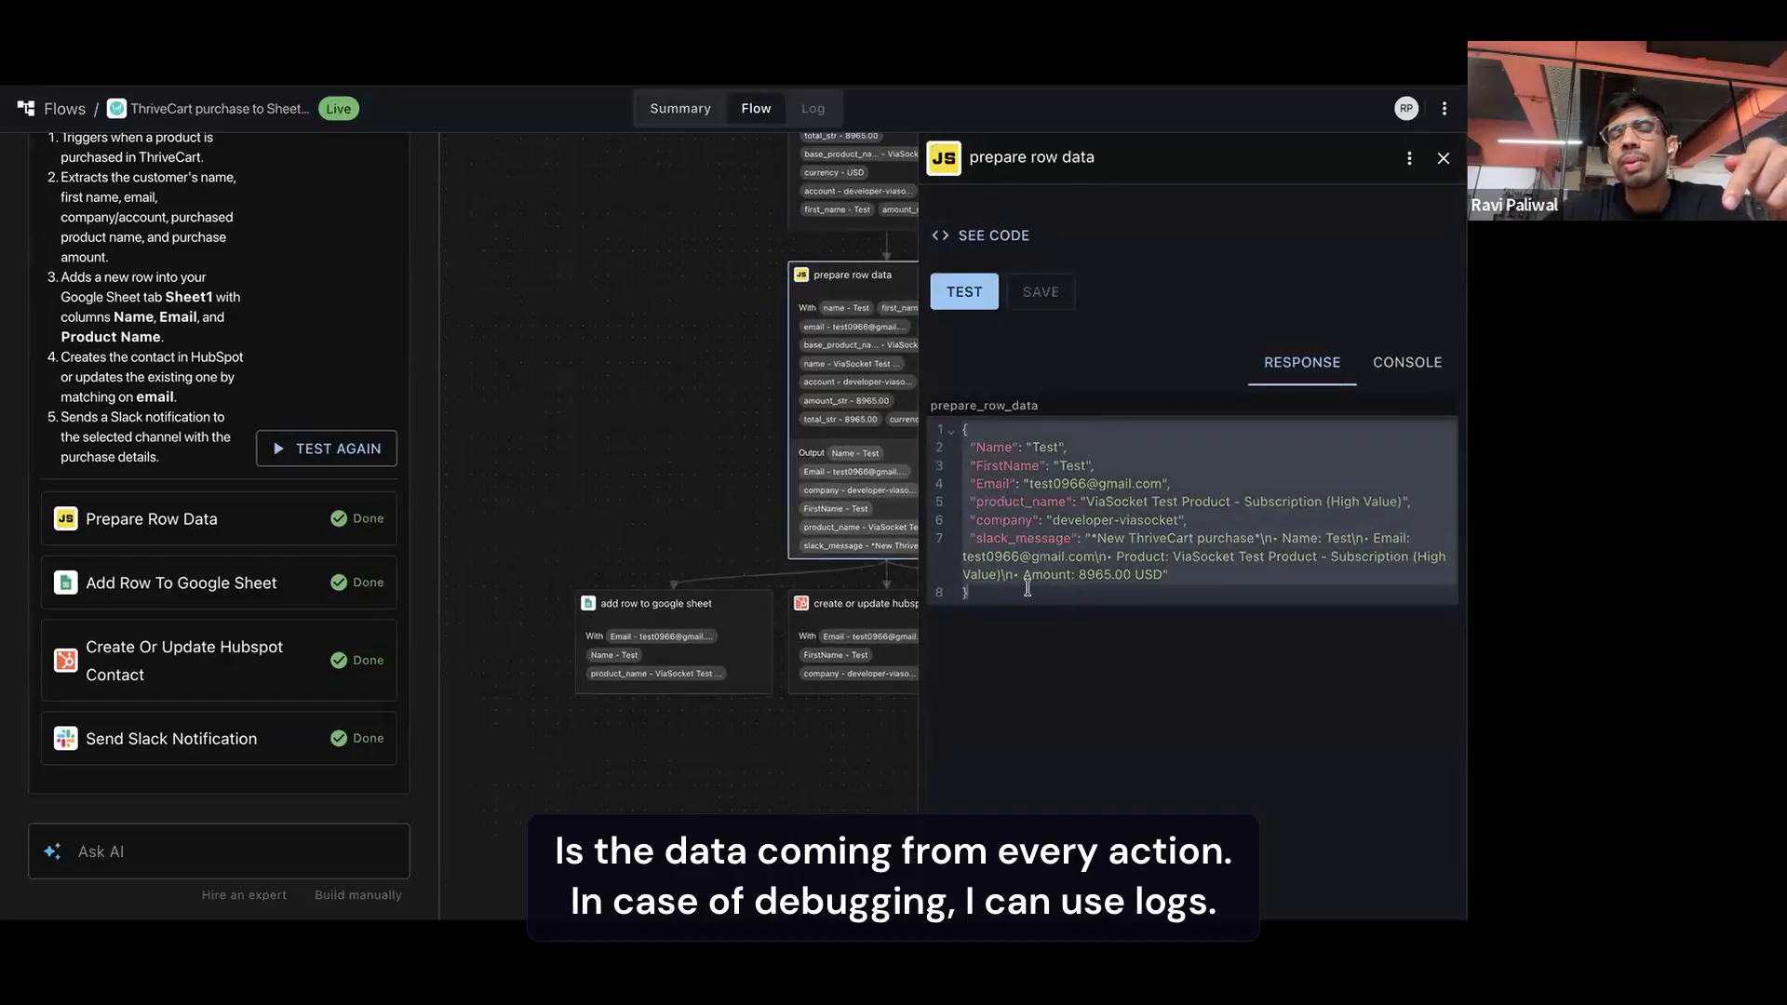
scroll(785, 418, "right", 1)
scroll(780, 411, "right", 4)
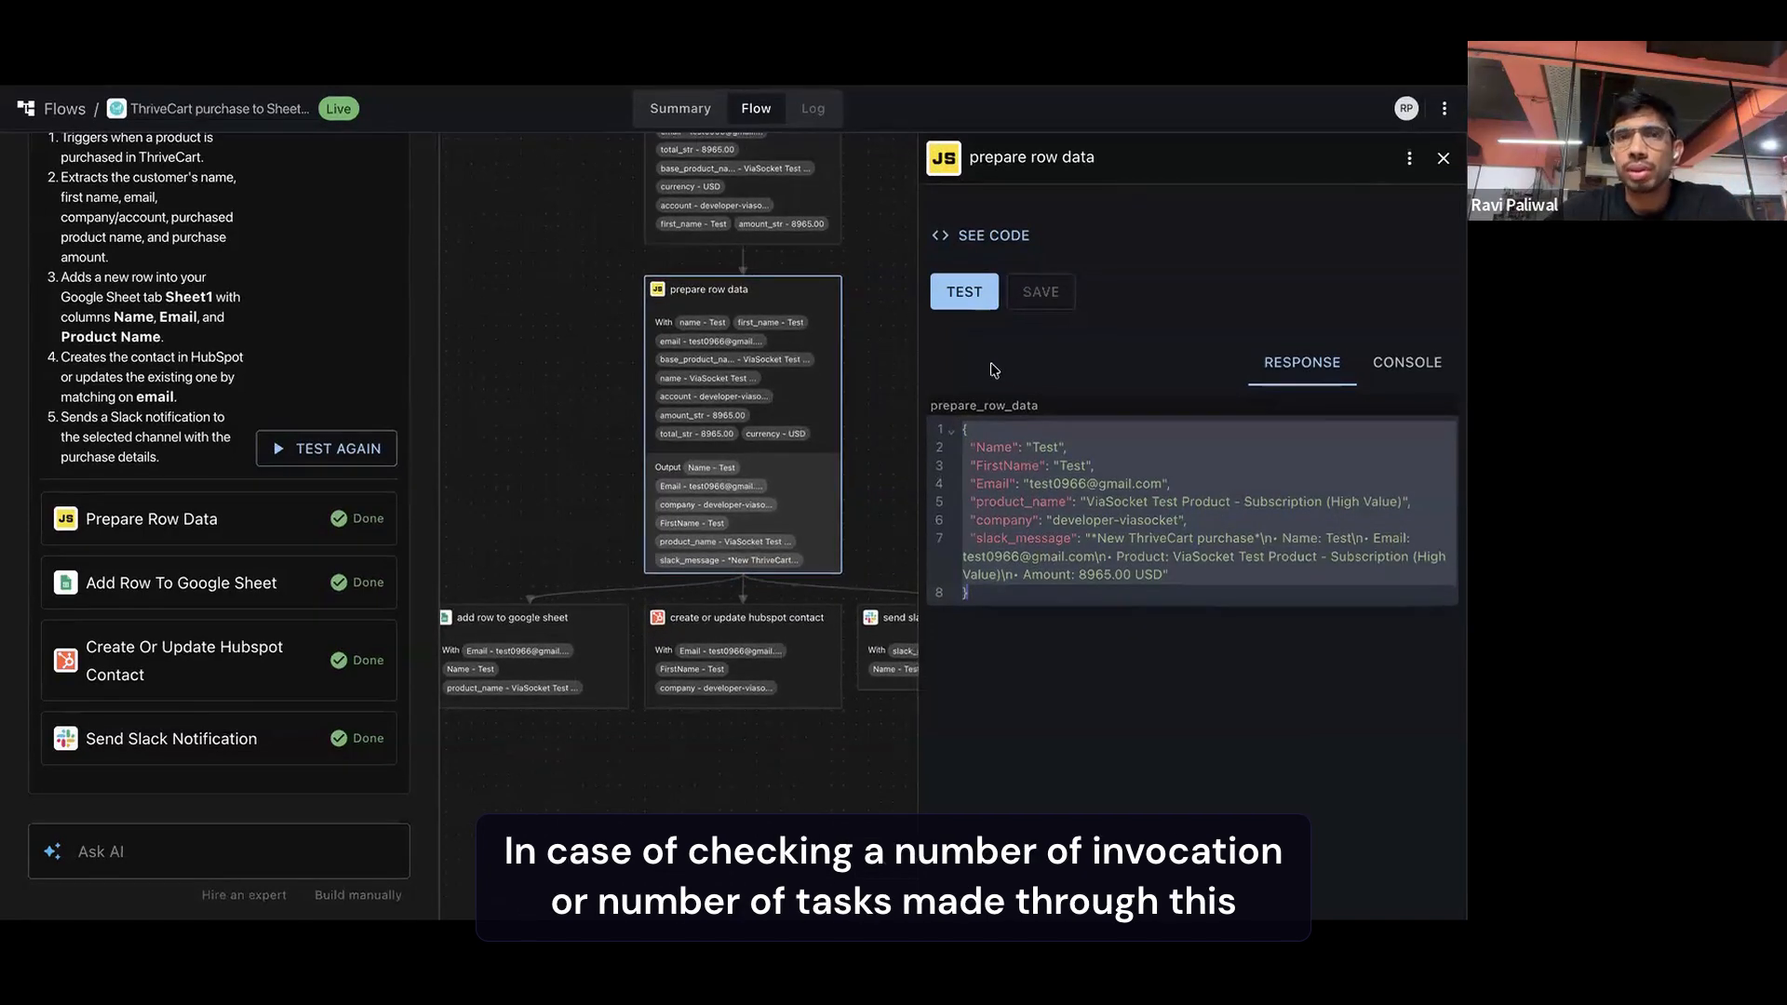
scroll(888, 260, "up", 3)
scroll(889, 260, "up", 2)
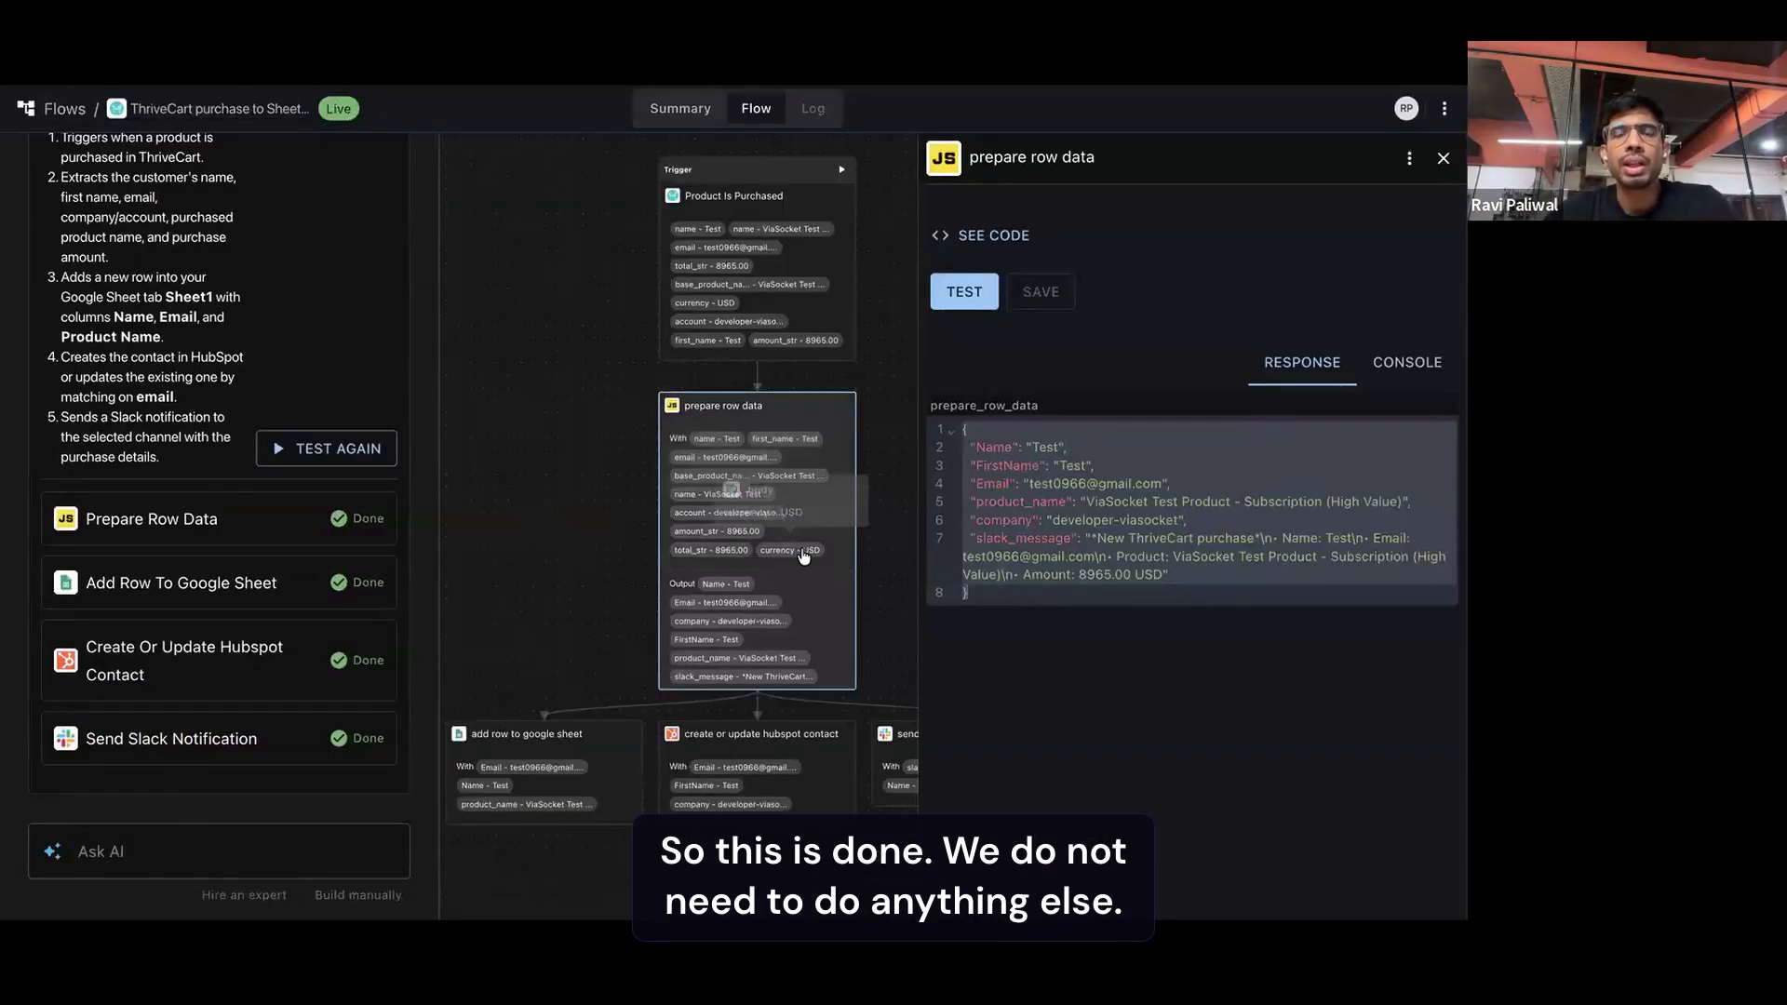
left_click(129, 853)
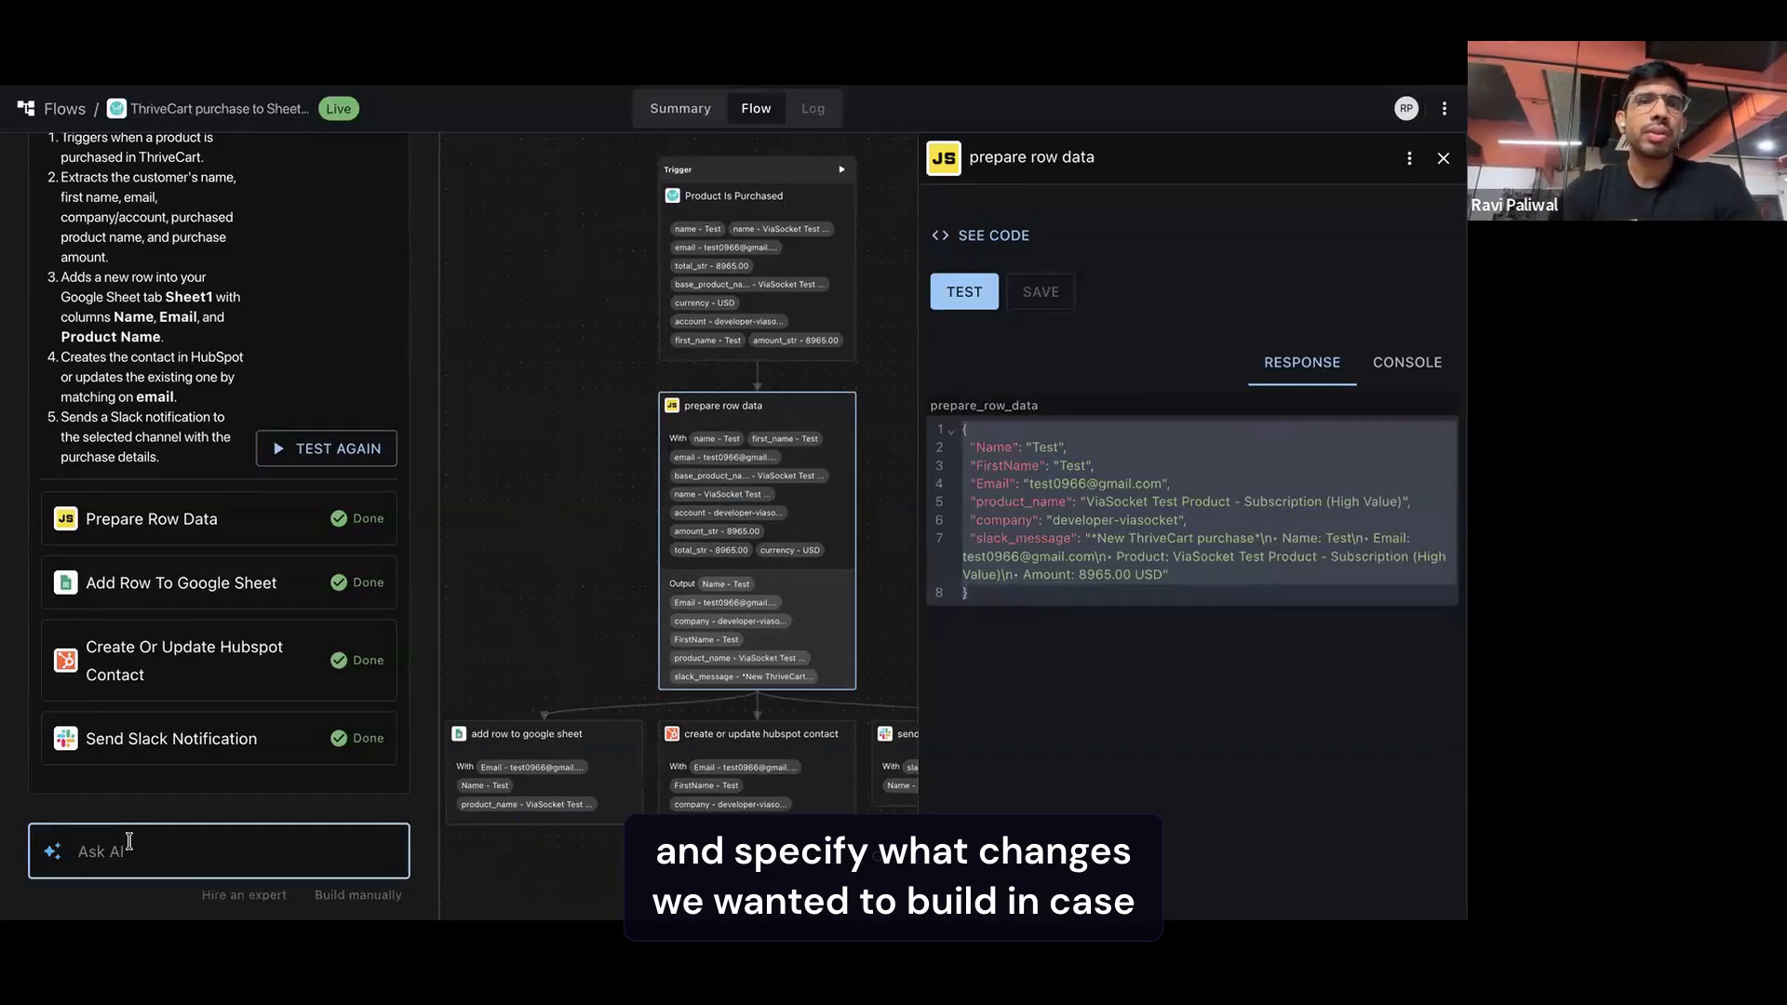
Return to the list of flows, and switch to the ThriveCart Webinar slides in Canva to present them full screen
left_click(65, 112)
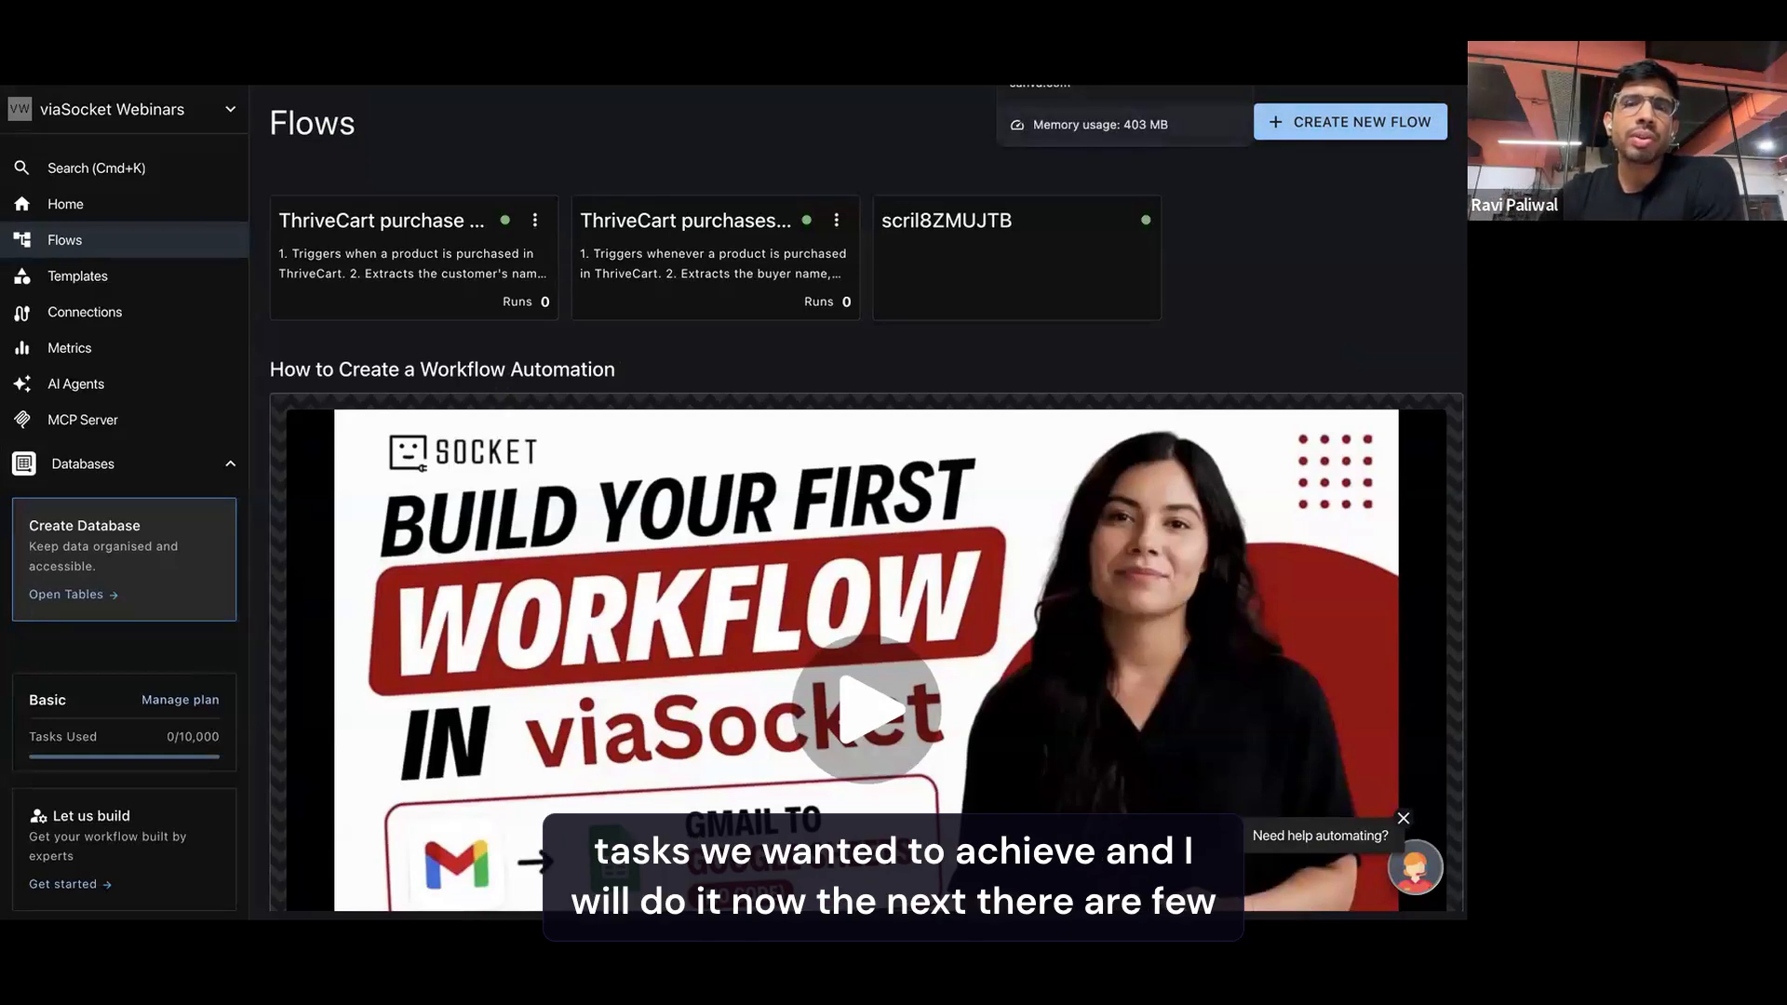
left_click(1061, 26)
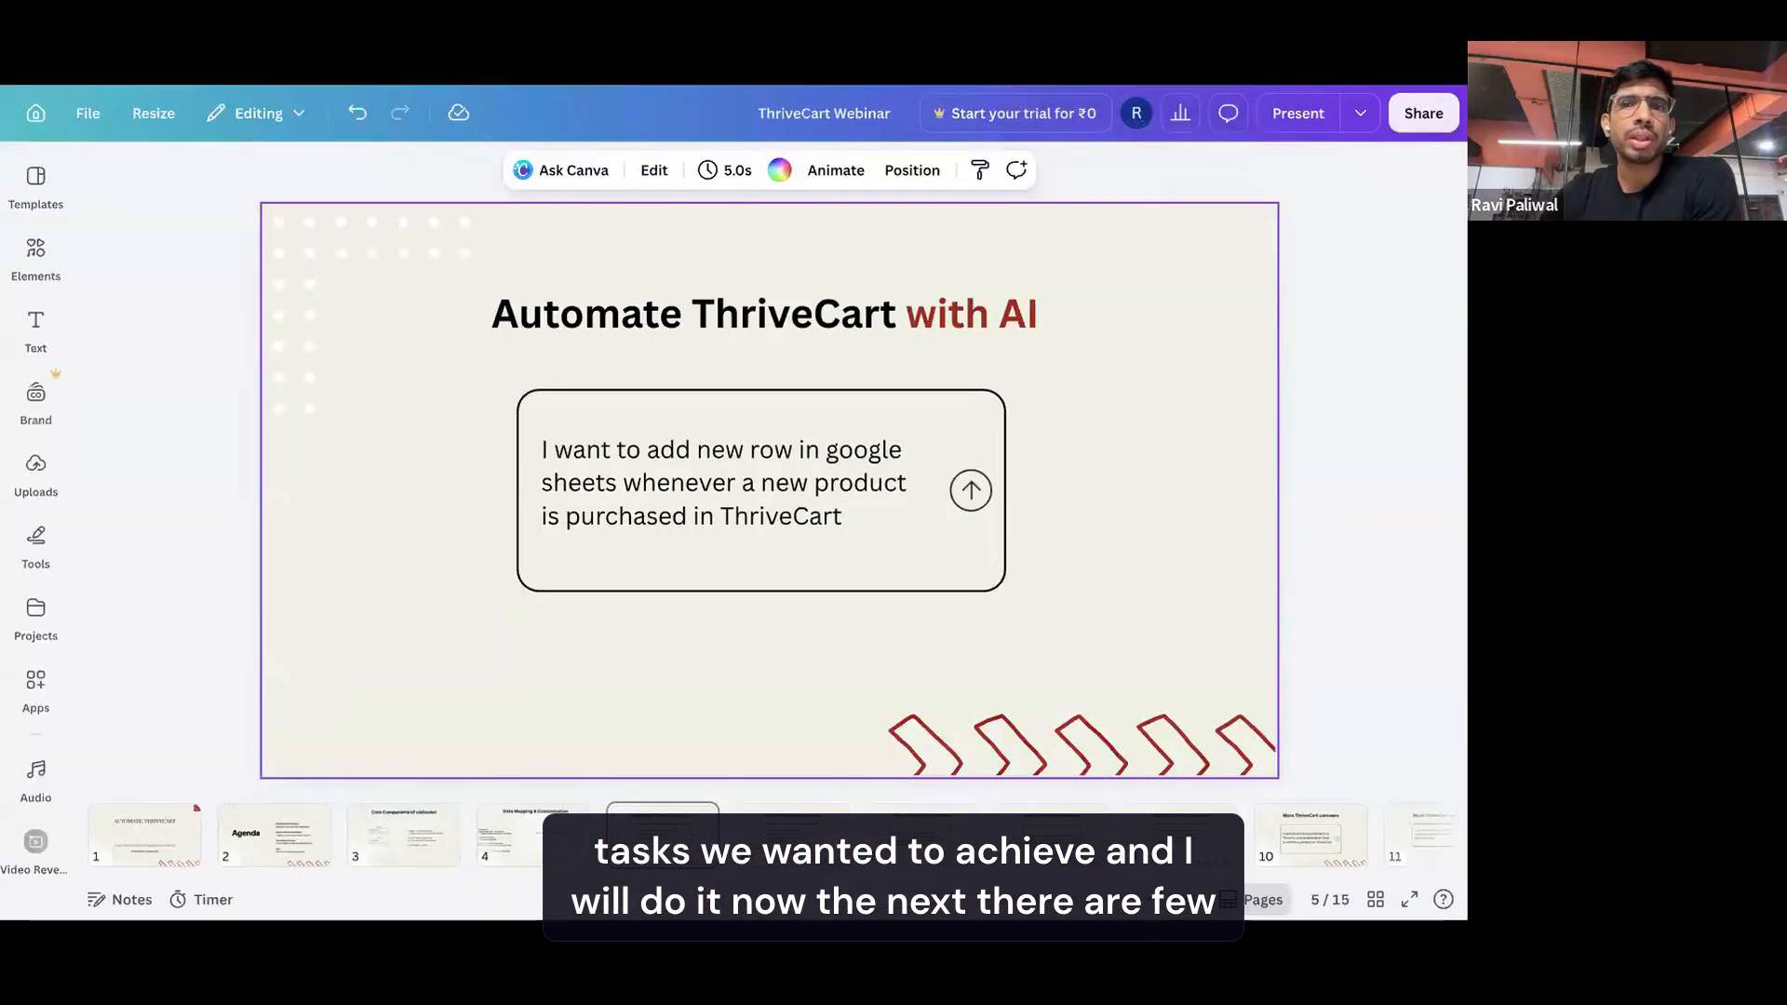
left_click(1283, 115)
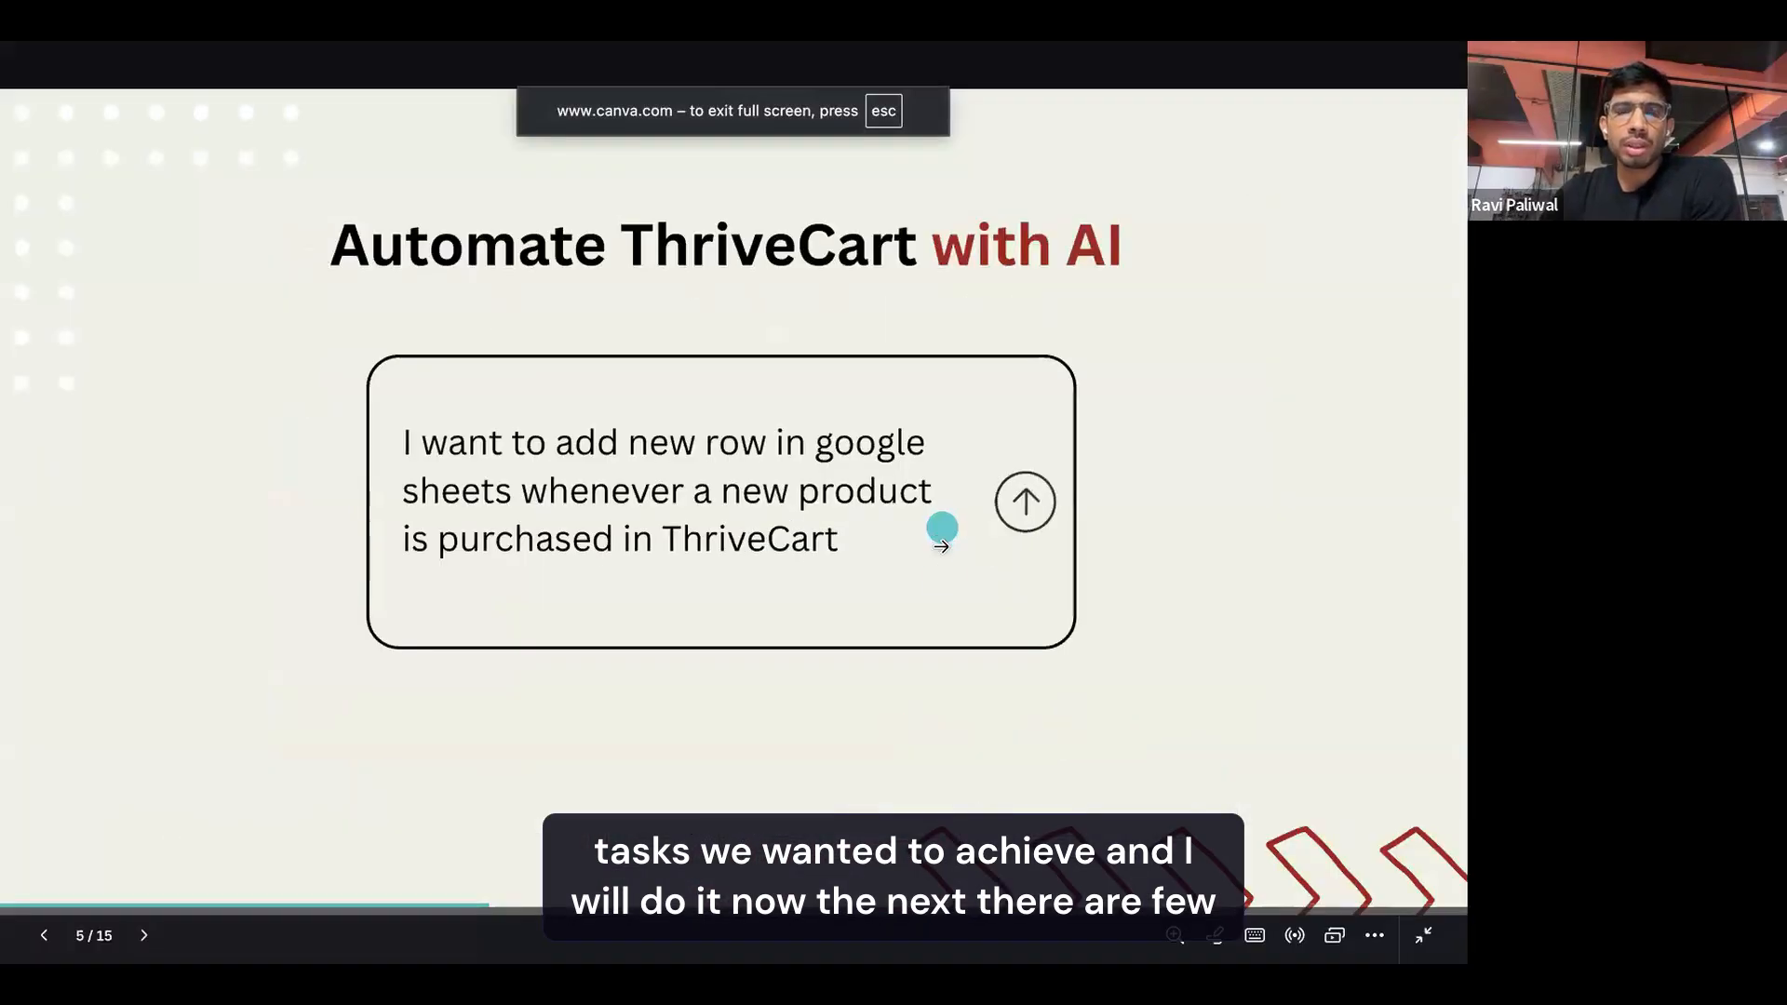
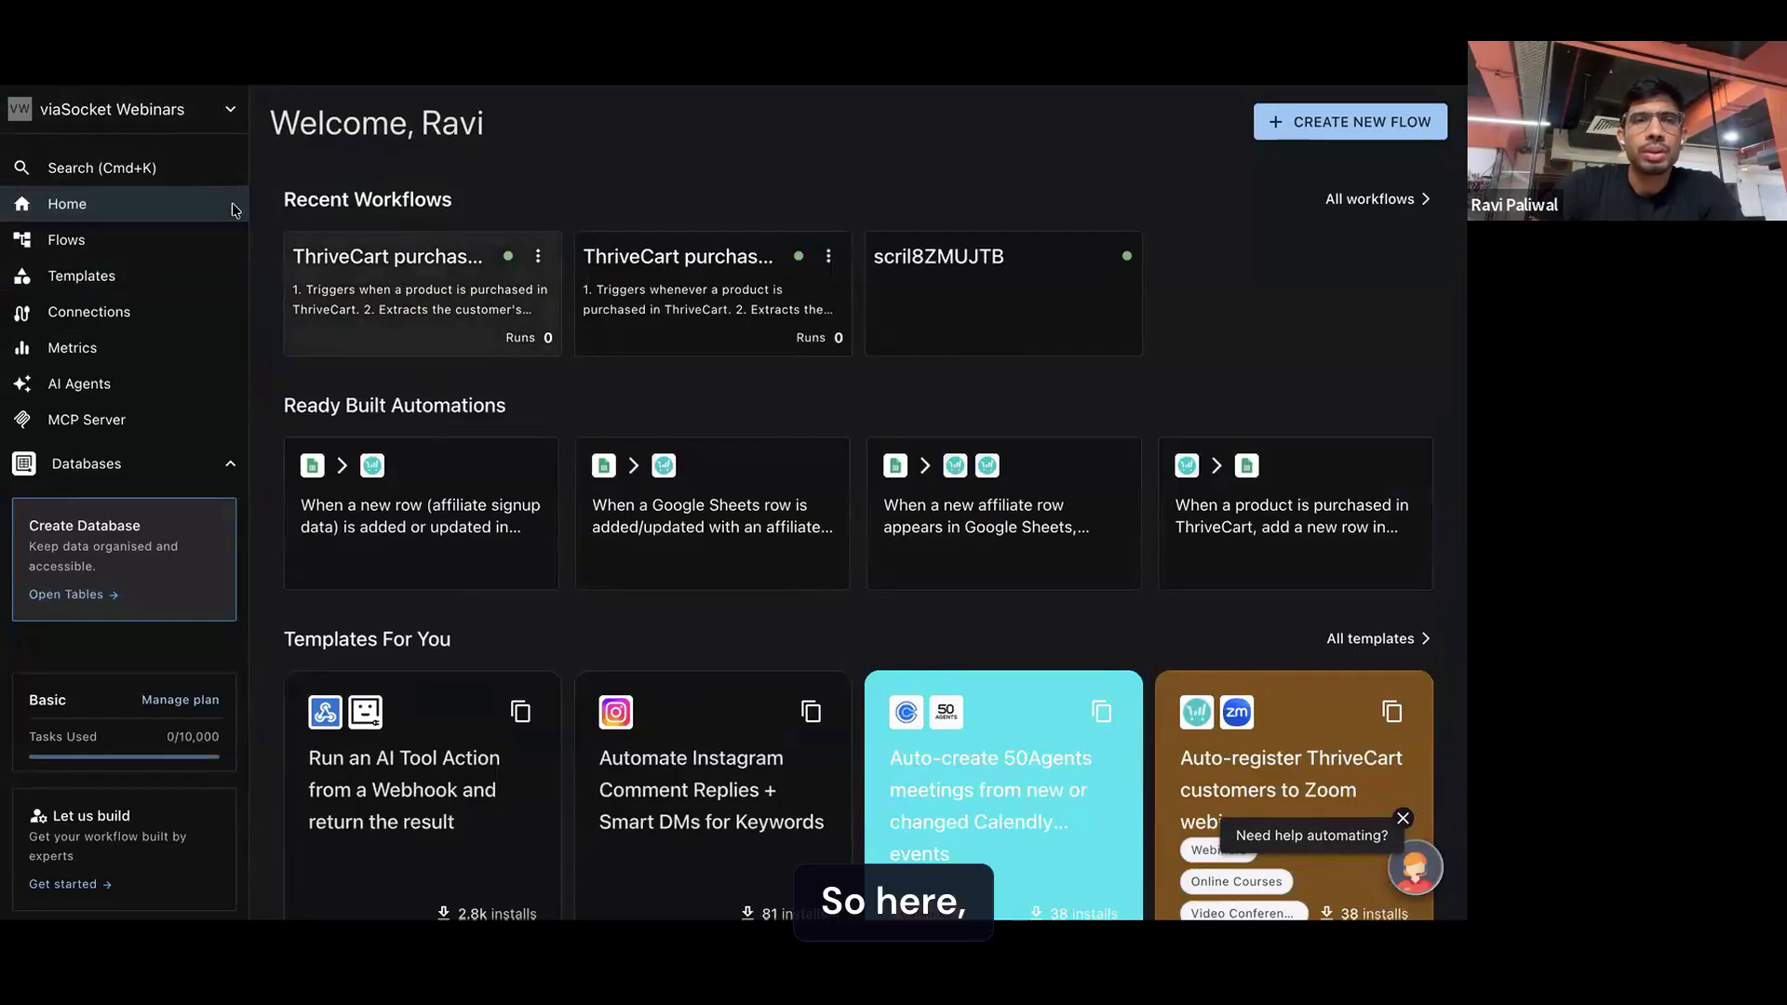
Create a new flow that starts when a webhook is triggered
left_click(1327, 122)
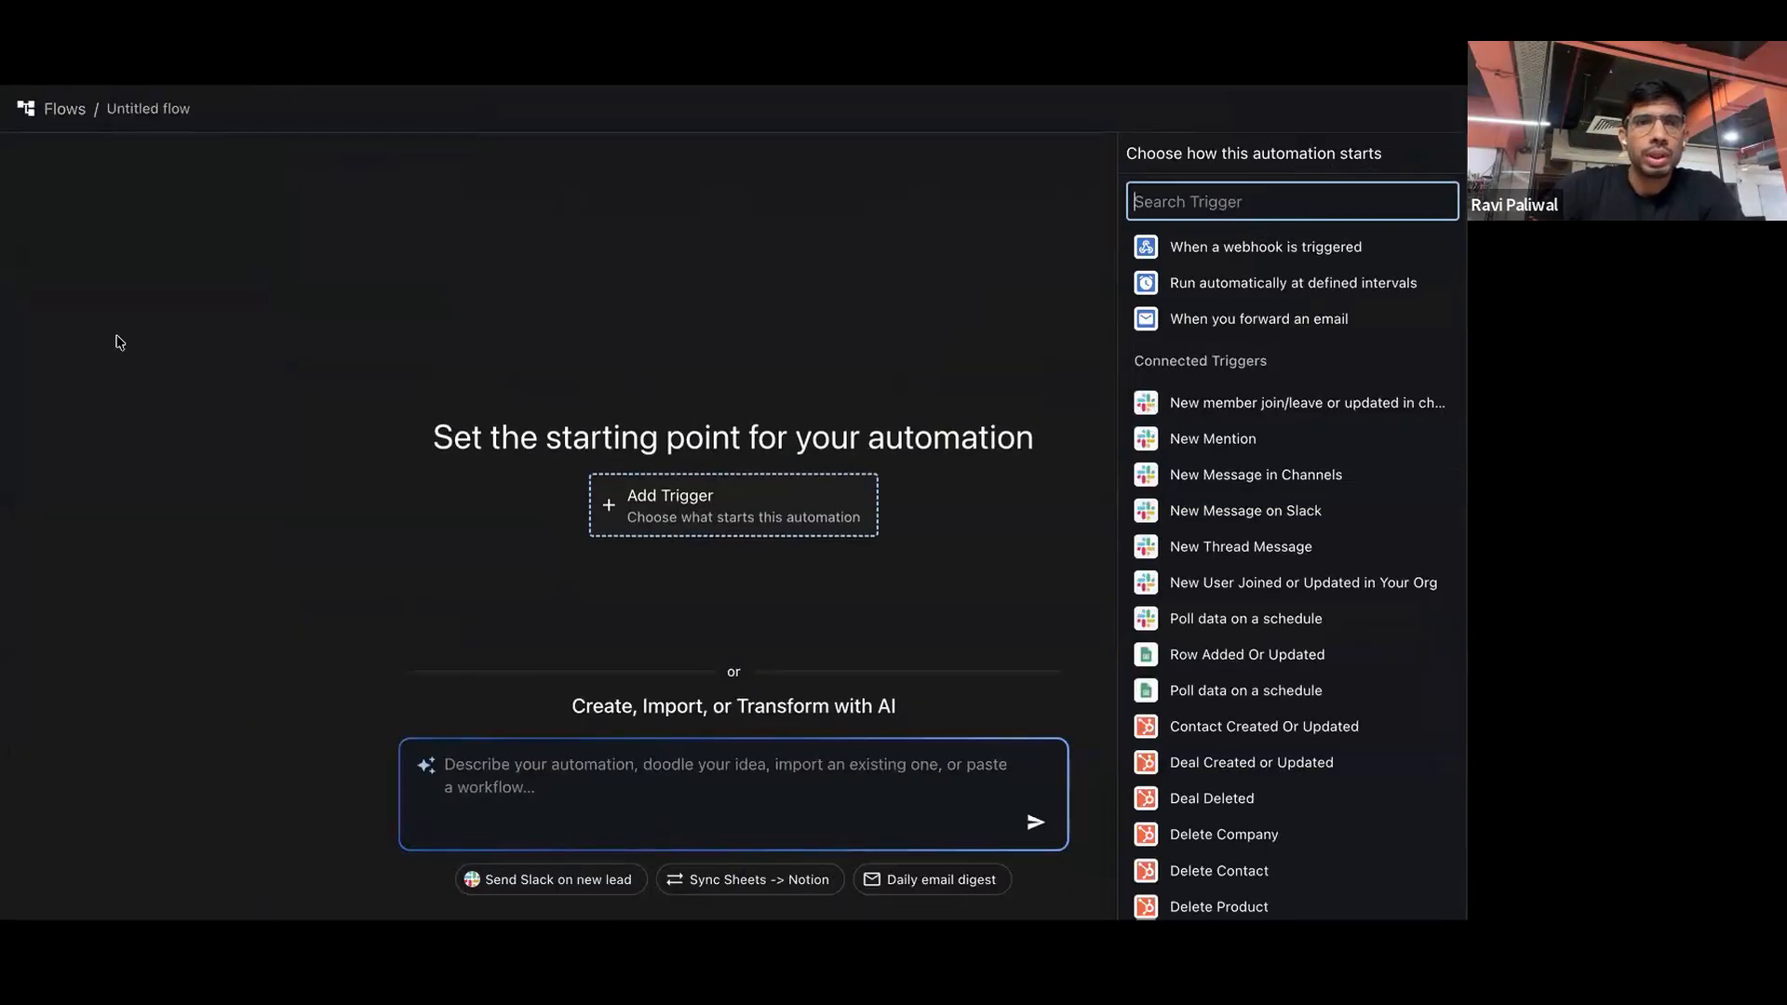
left_click(1249, 247)
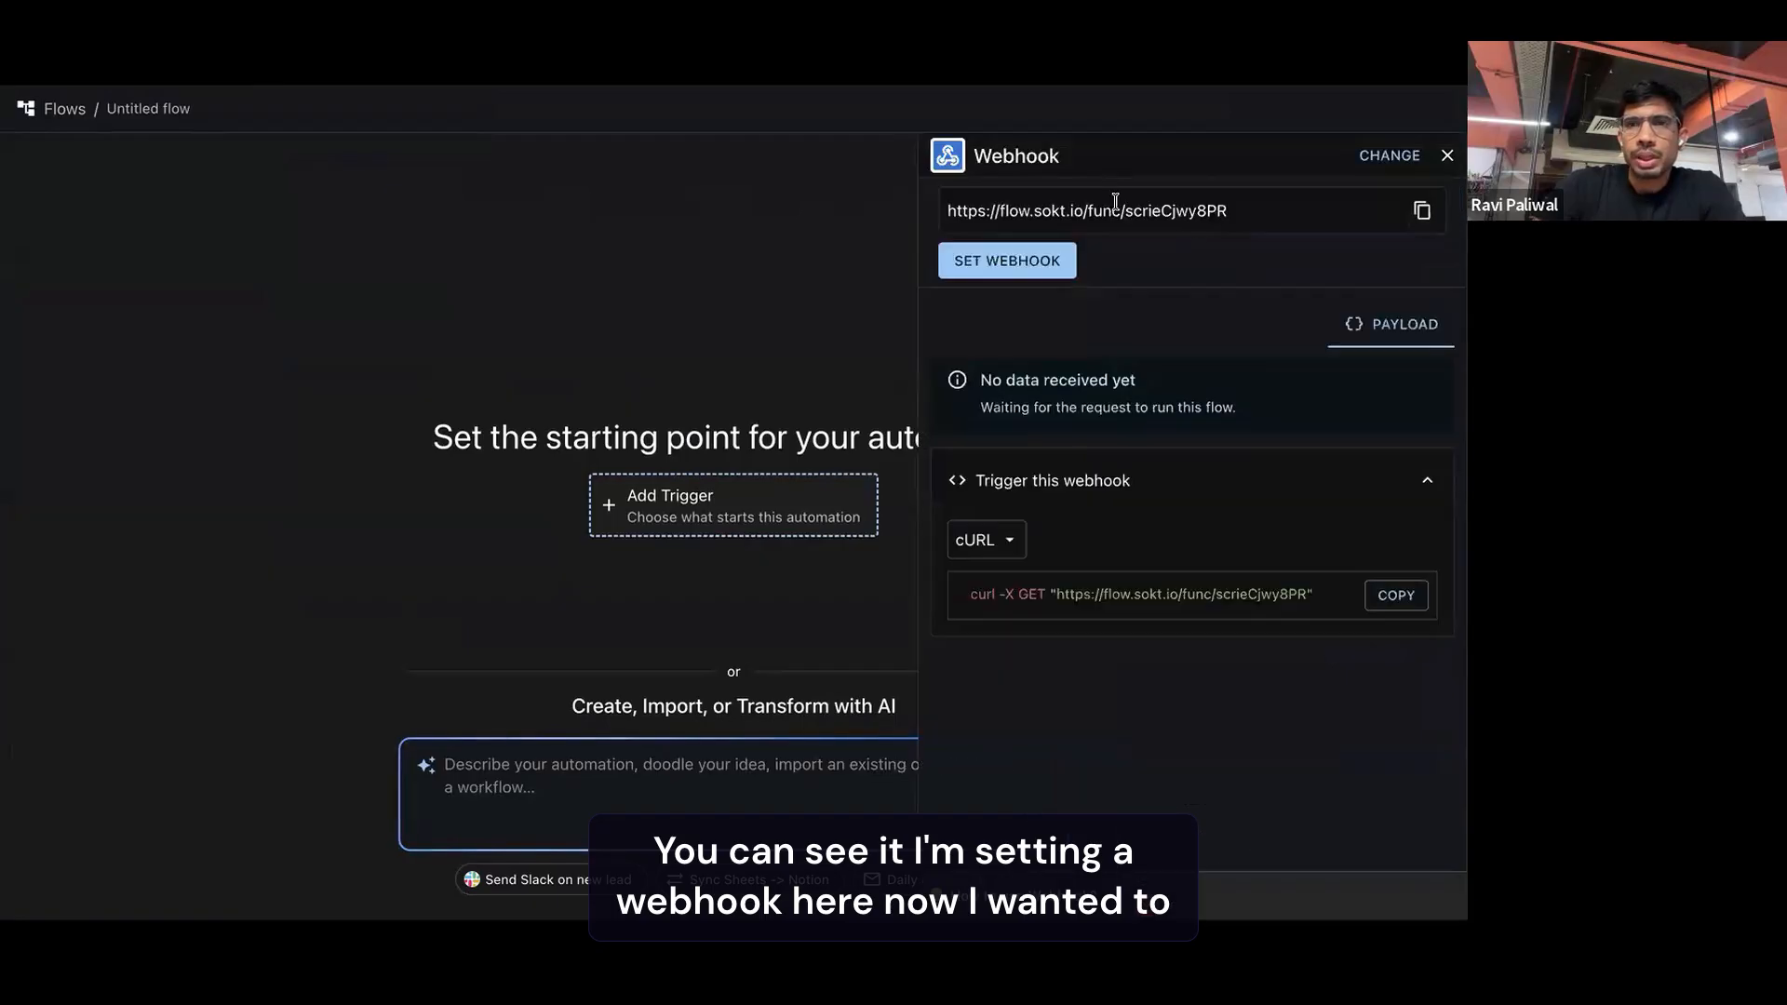
left_click(1007, 260)
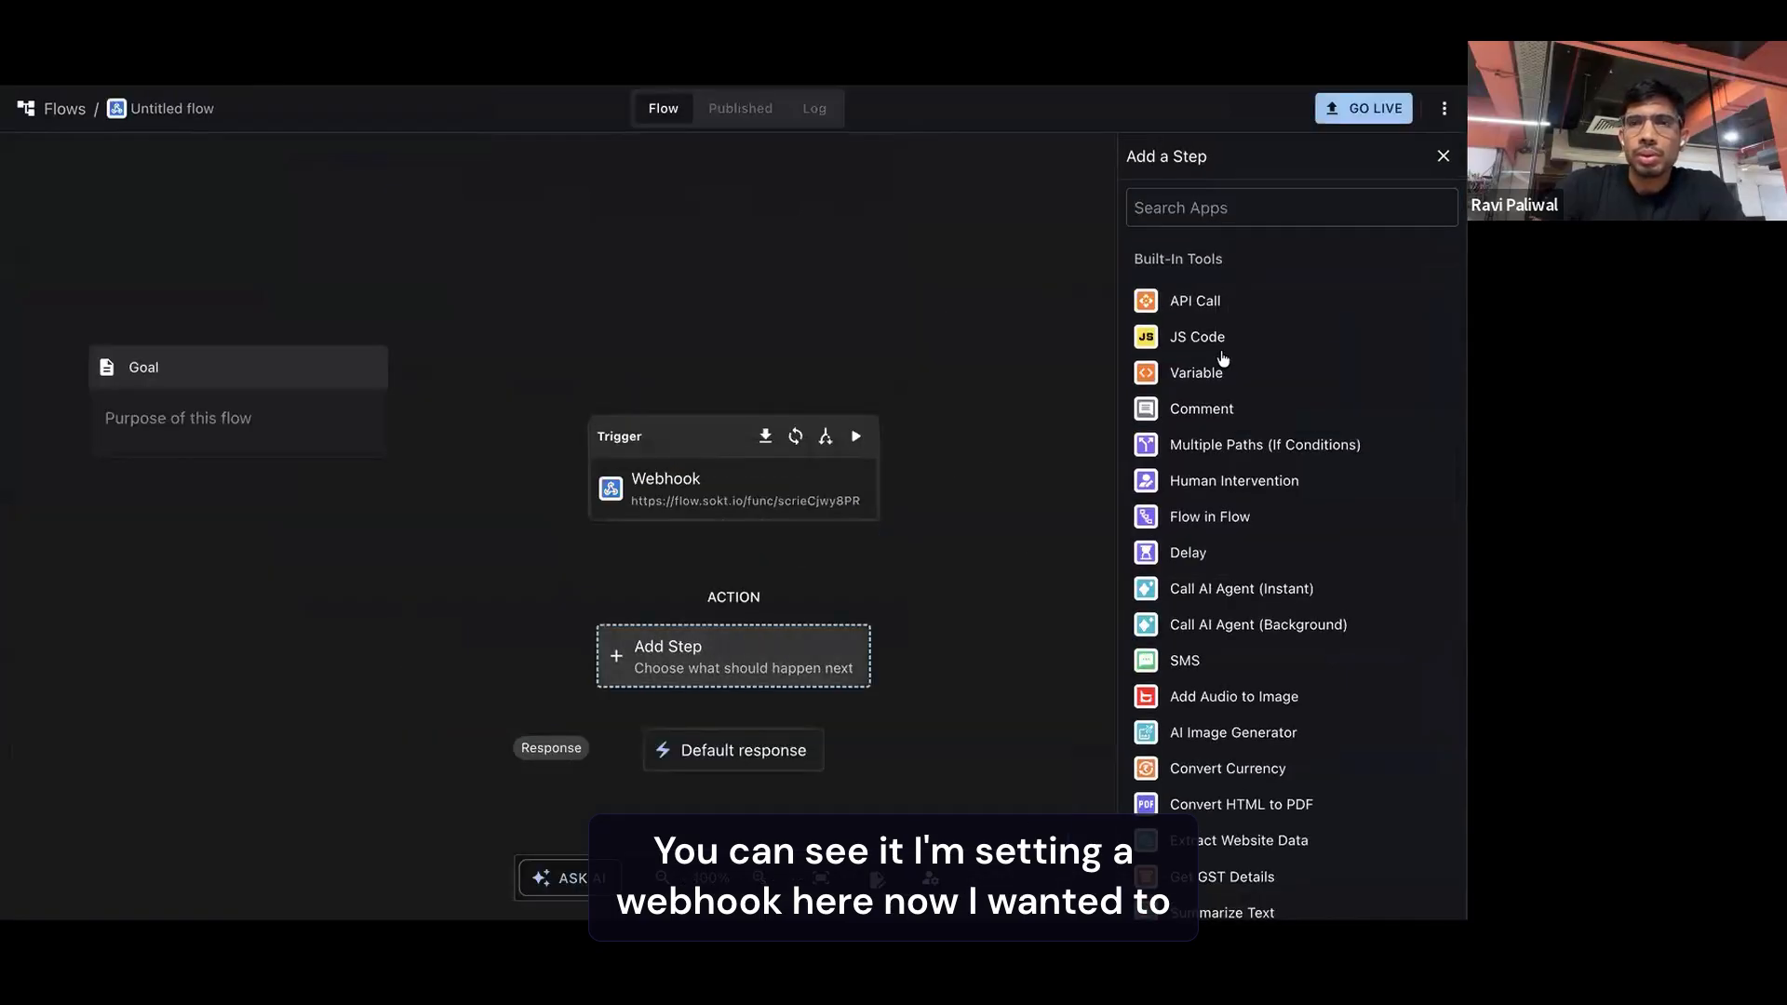
Add a Gmail Send Email action after the webhook trigger, leaving its connection unconfigured
left_click(1211, 211)
type("gmail")
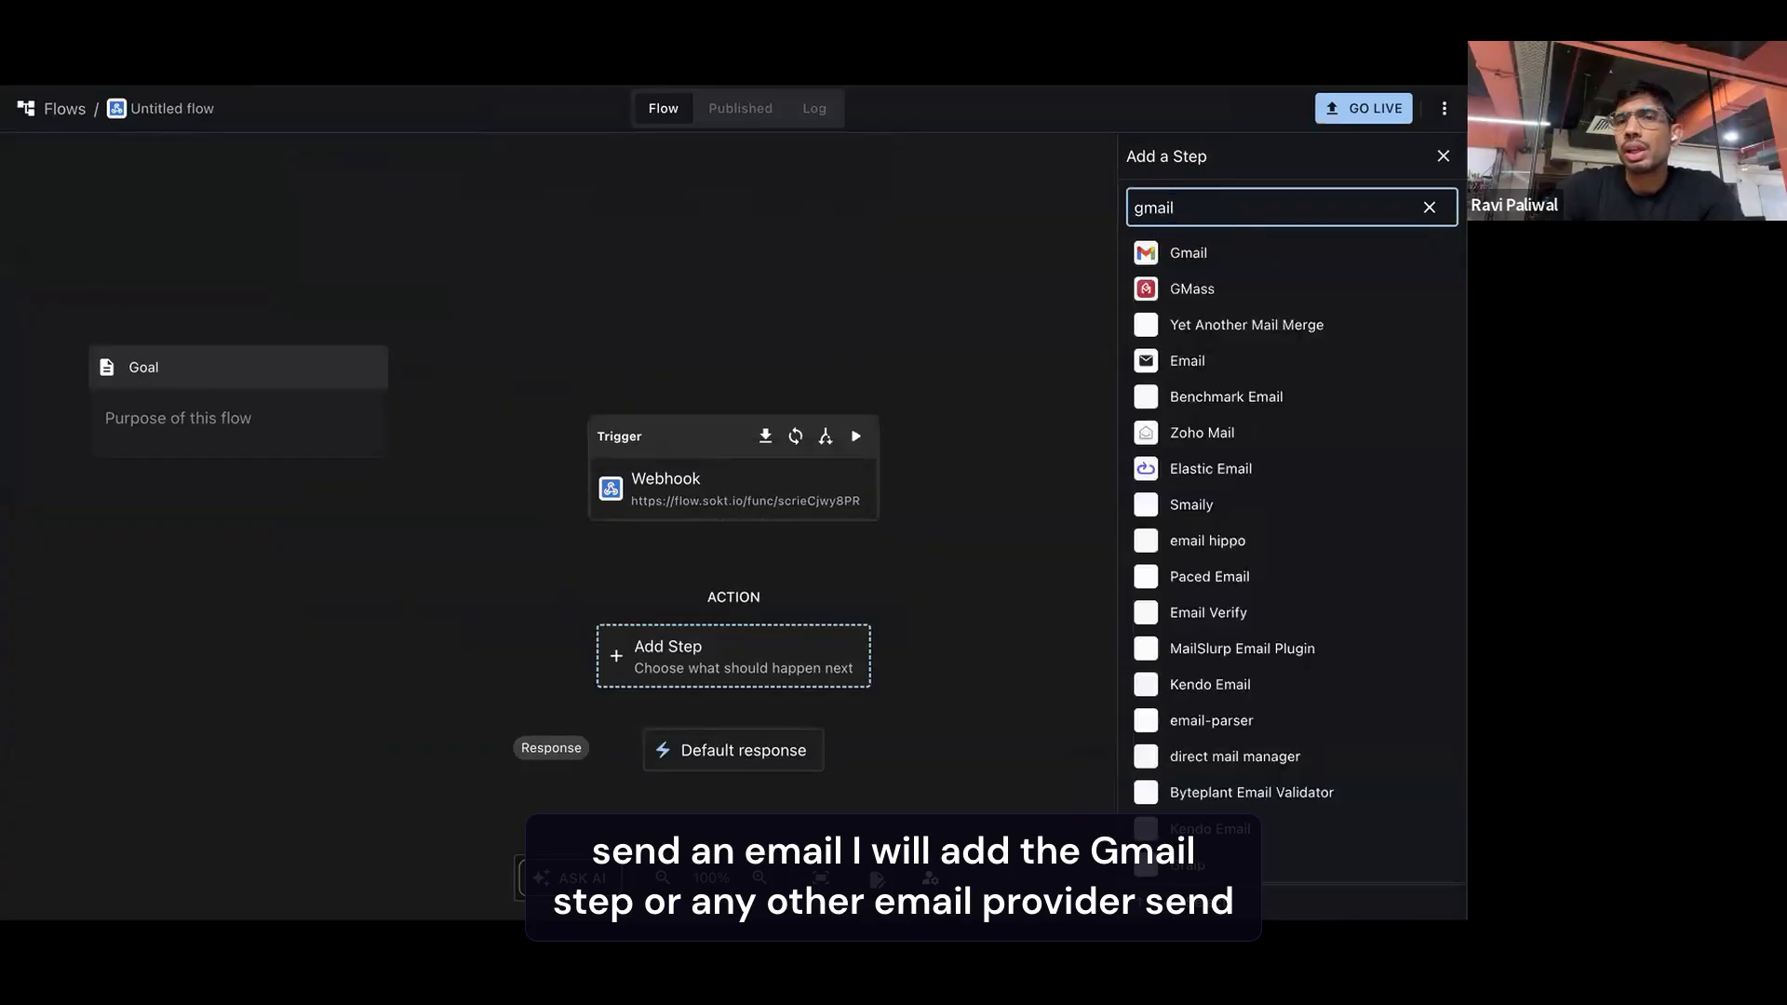
left_click(1174, 254)
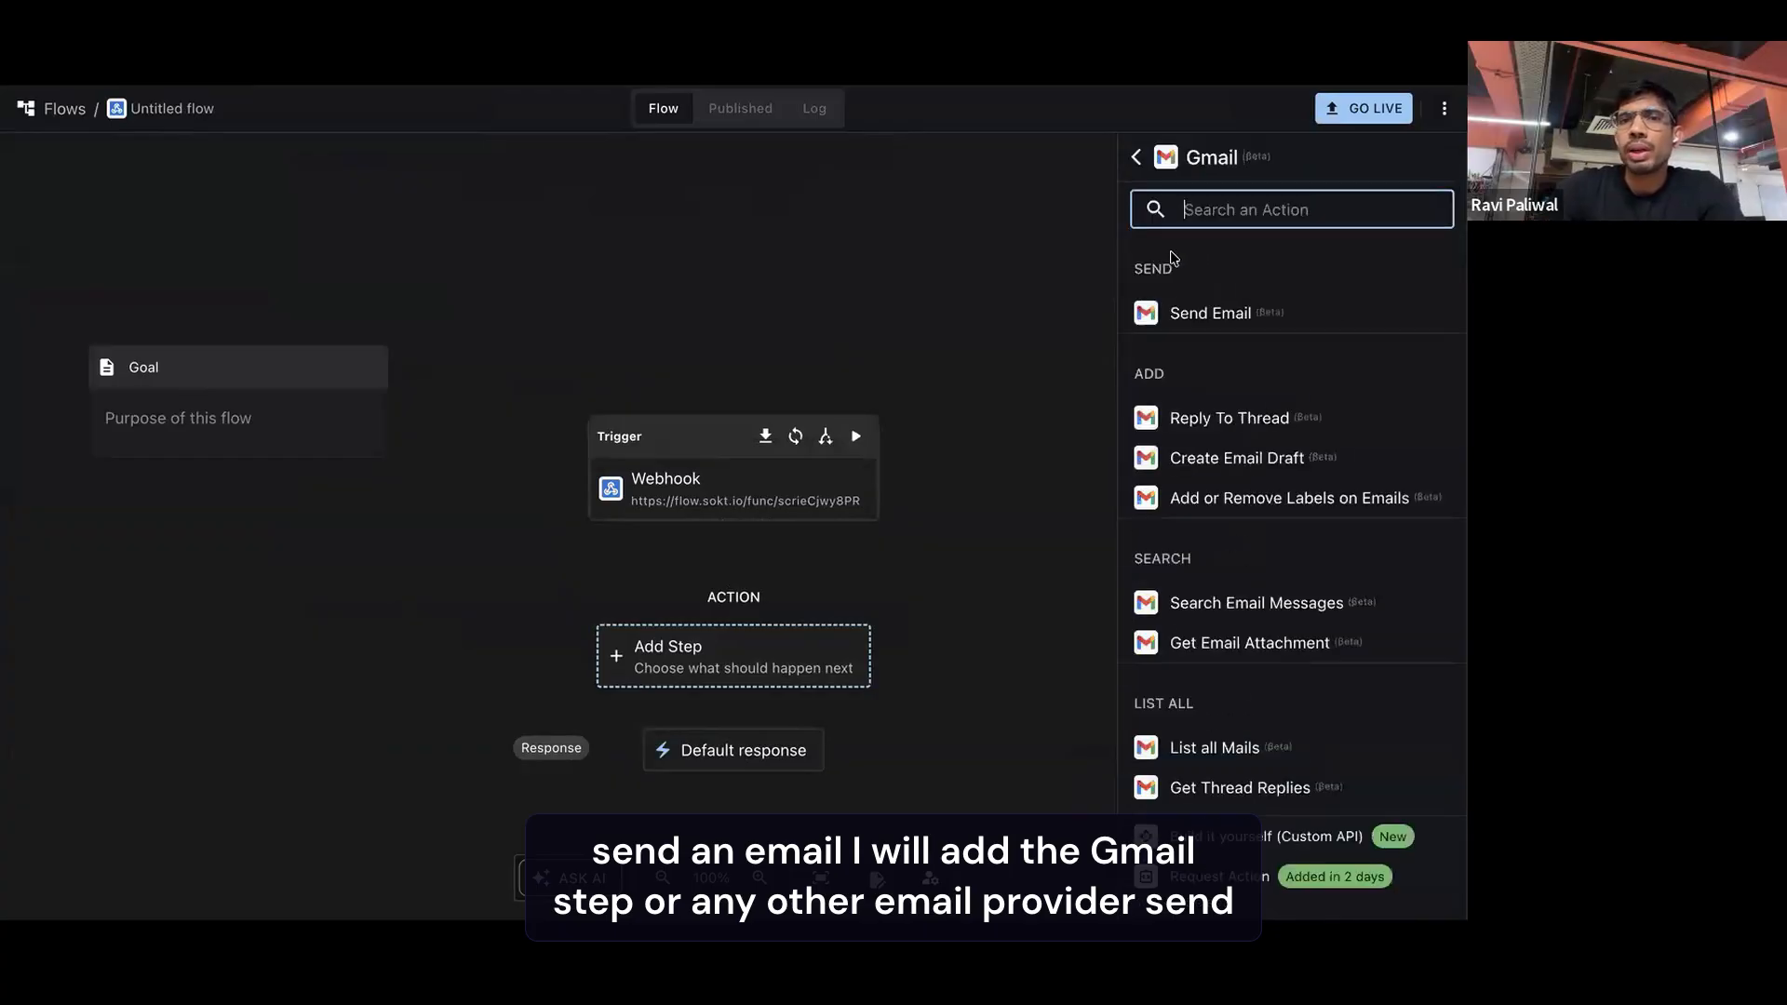
left_click(1219, 318)
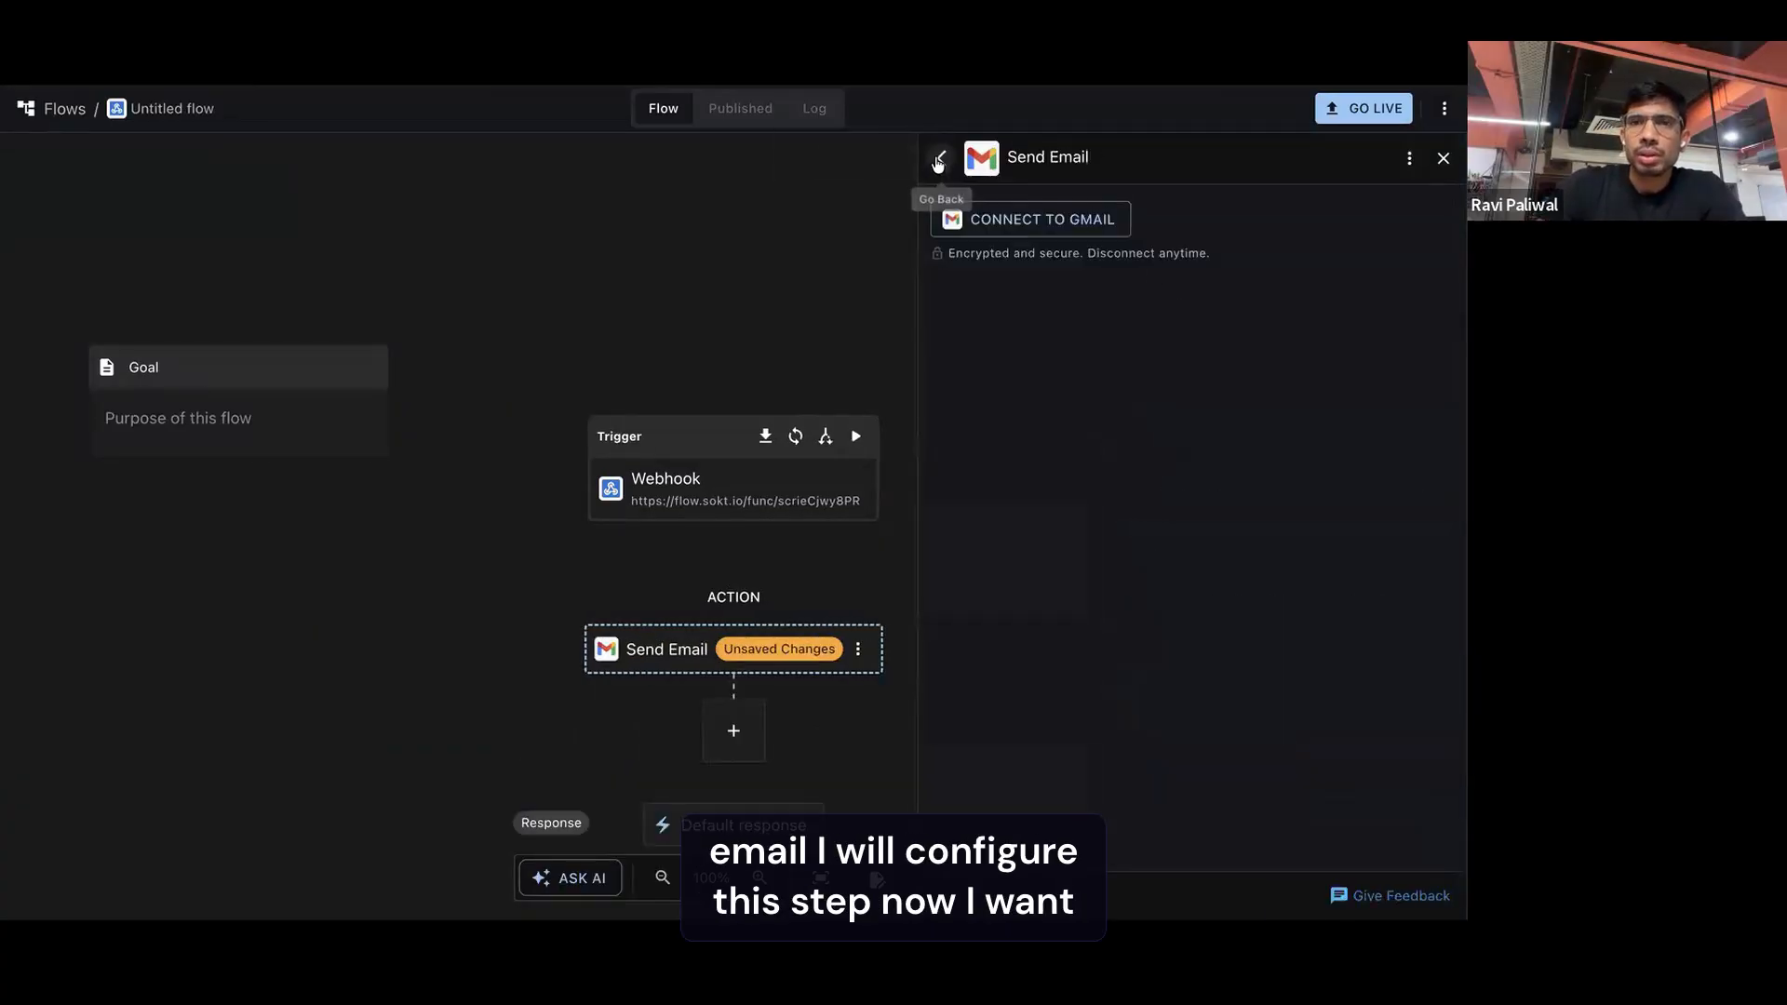
left_click(1443, 158)
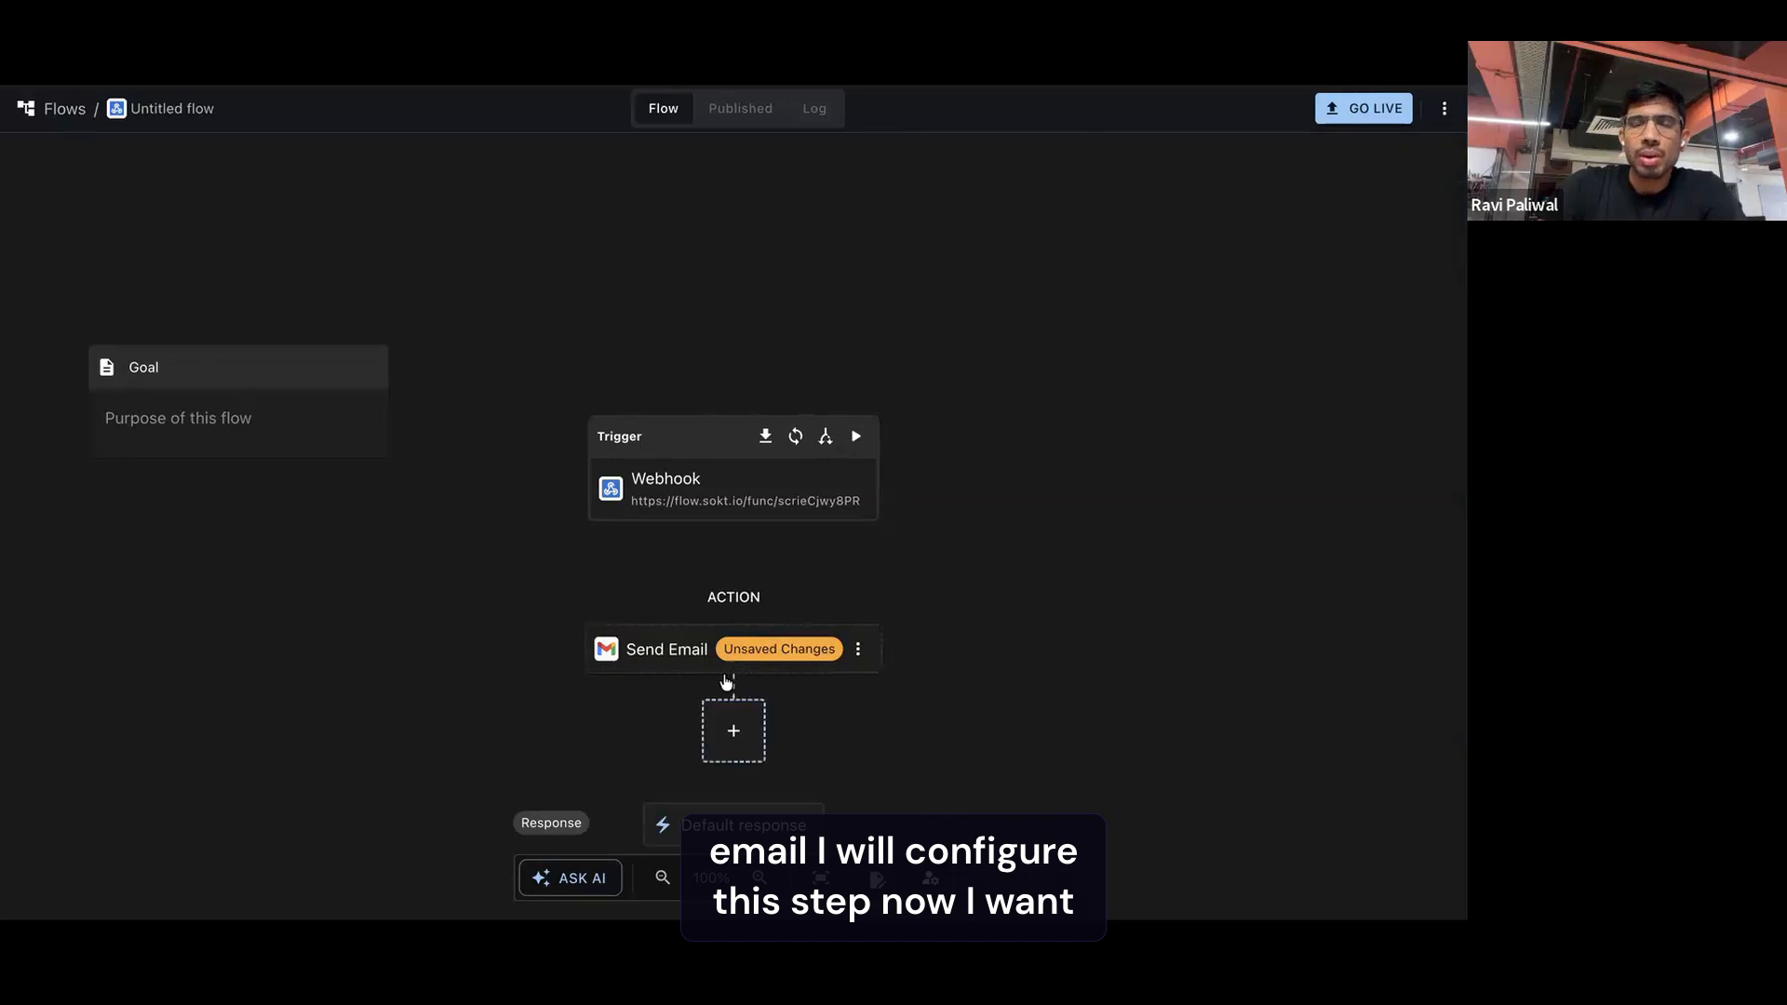
Add a Human Intervention step after Send Email, using Slack as the interaction service
left_click(711, 595)
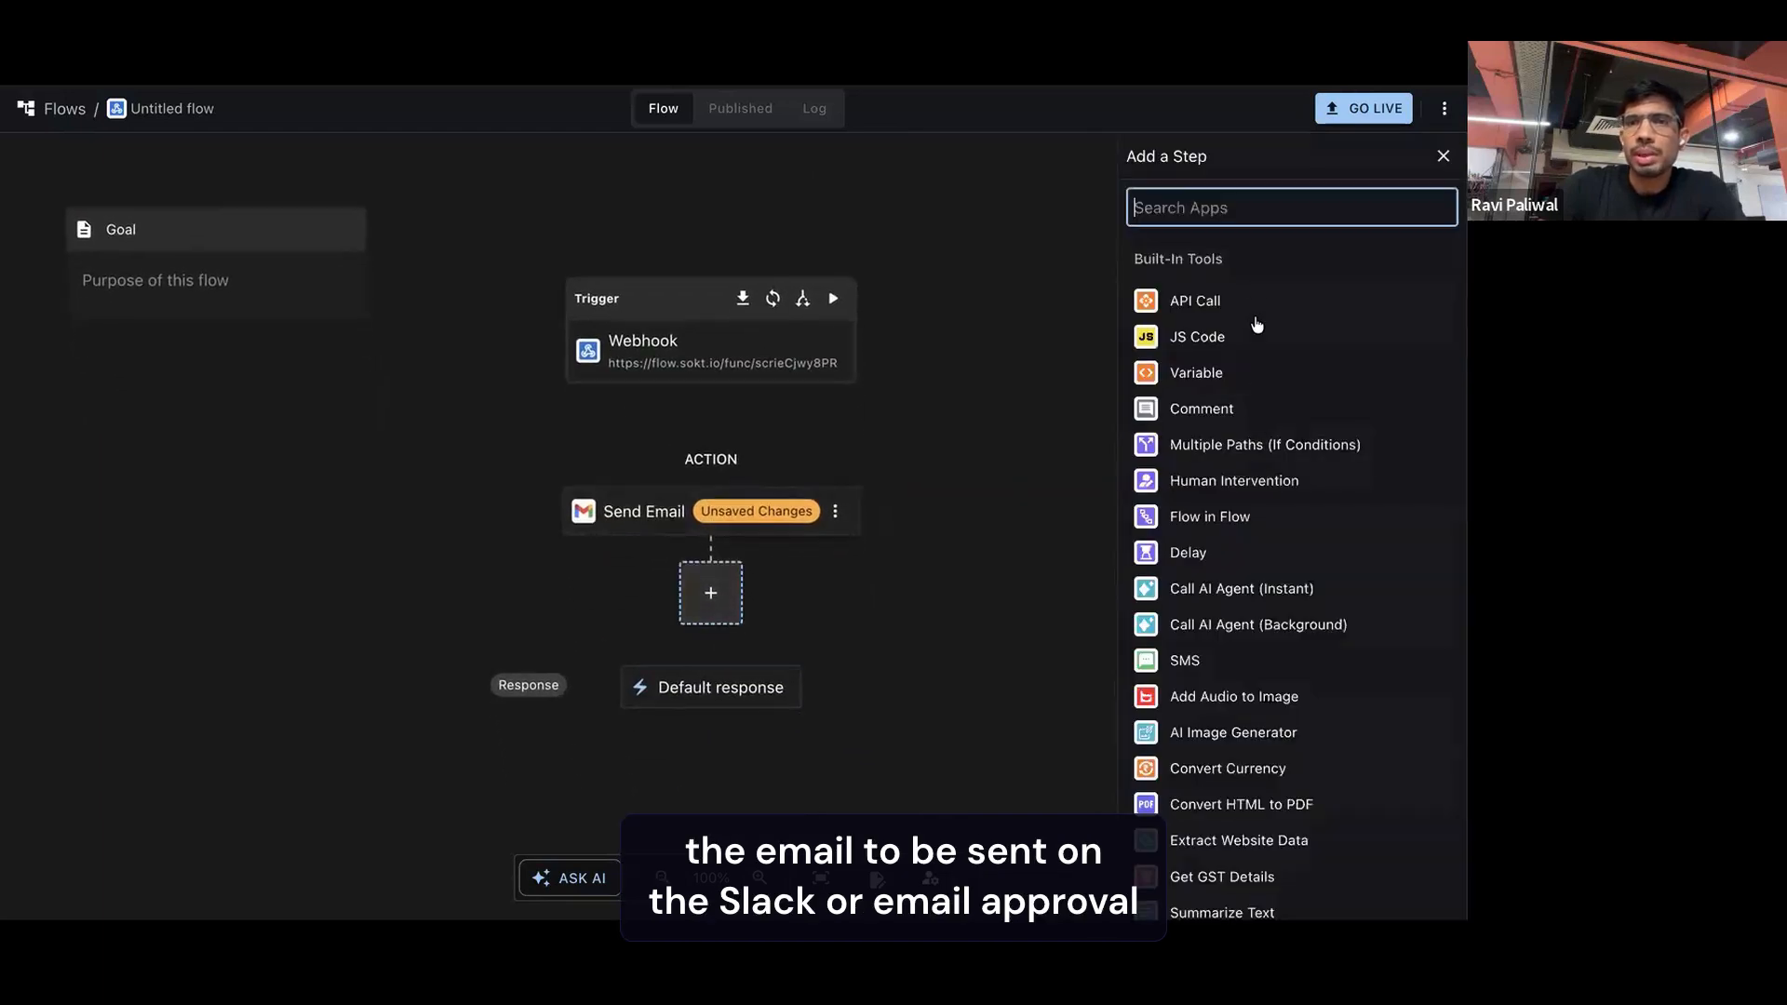
type("slack")
double_click(1235, 204)
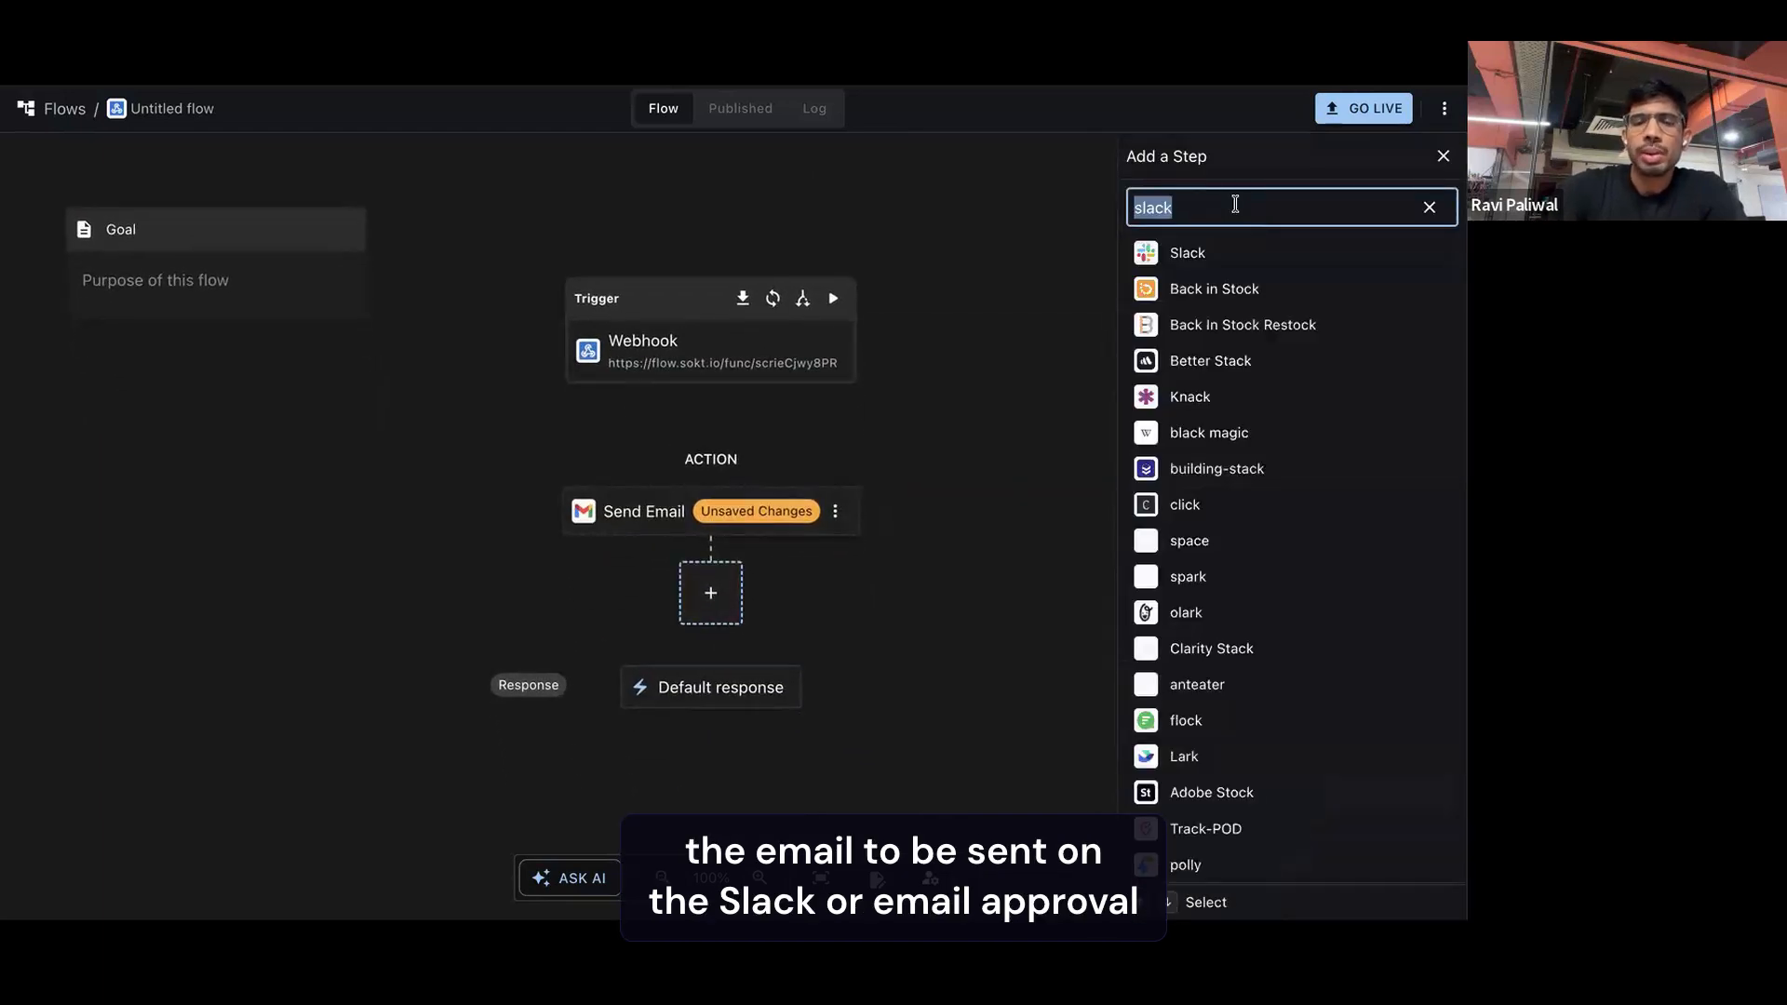
type("humn")
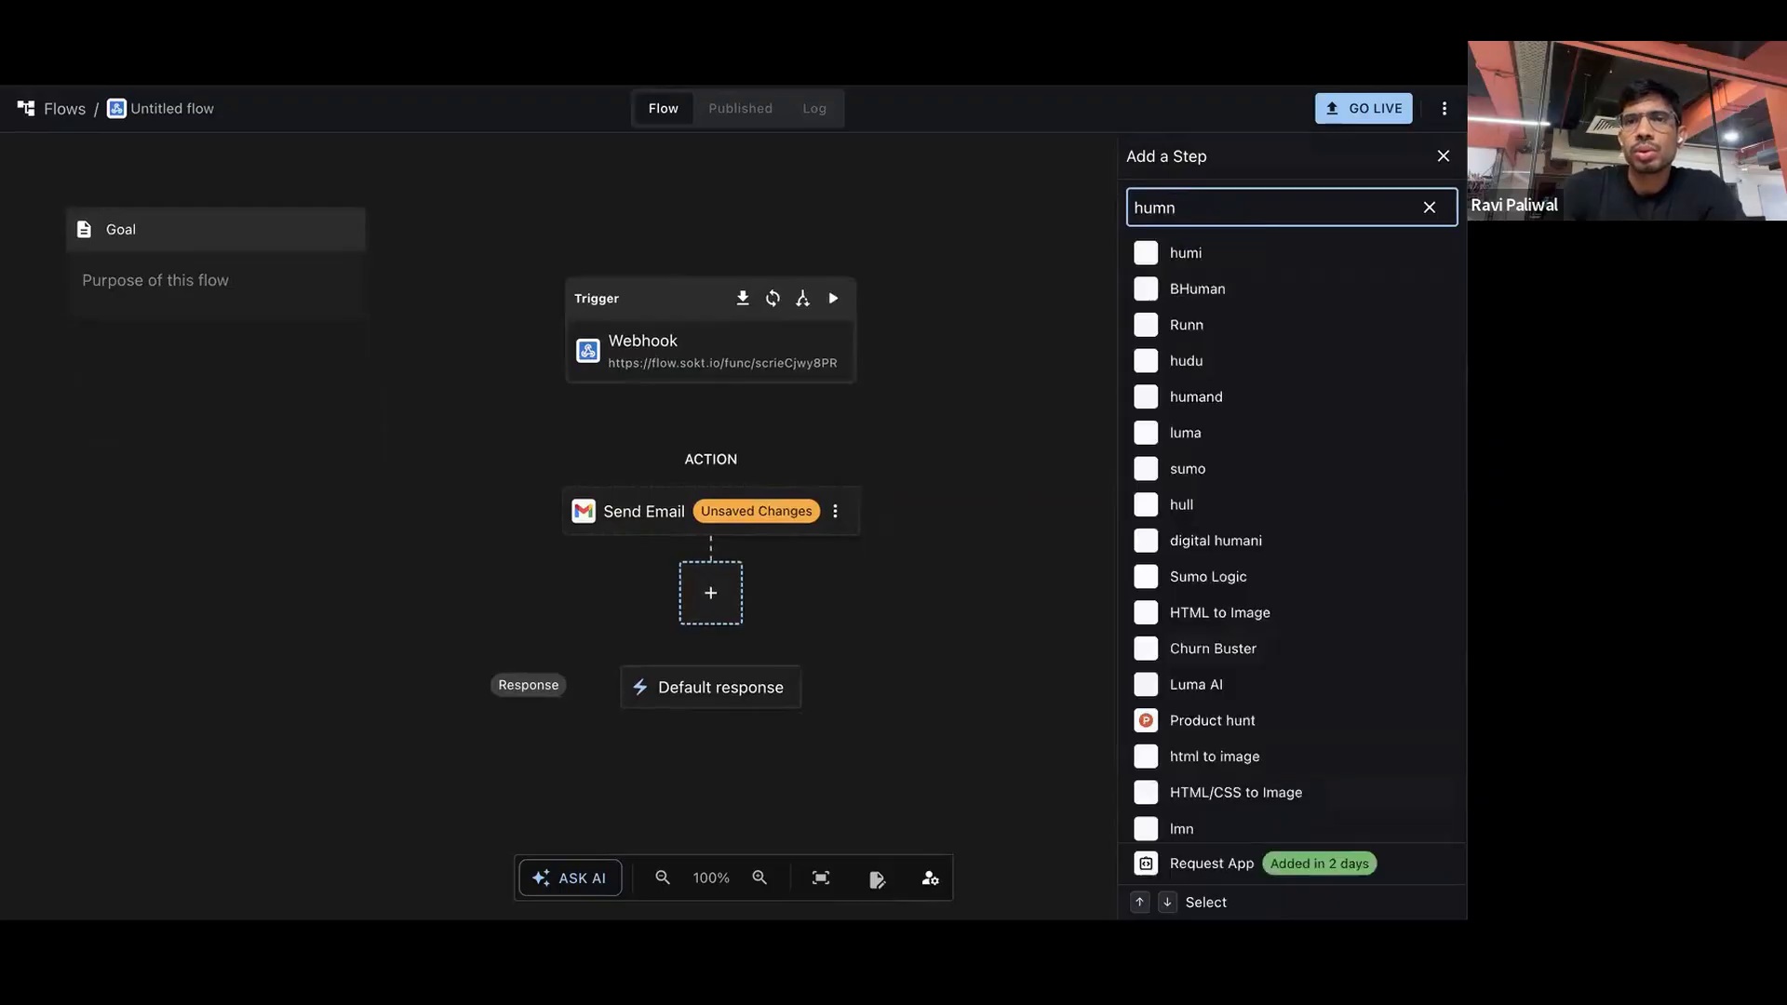
key("BackSpace")
type("an")
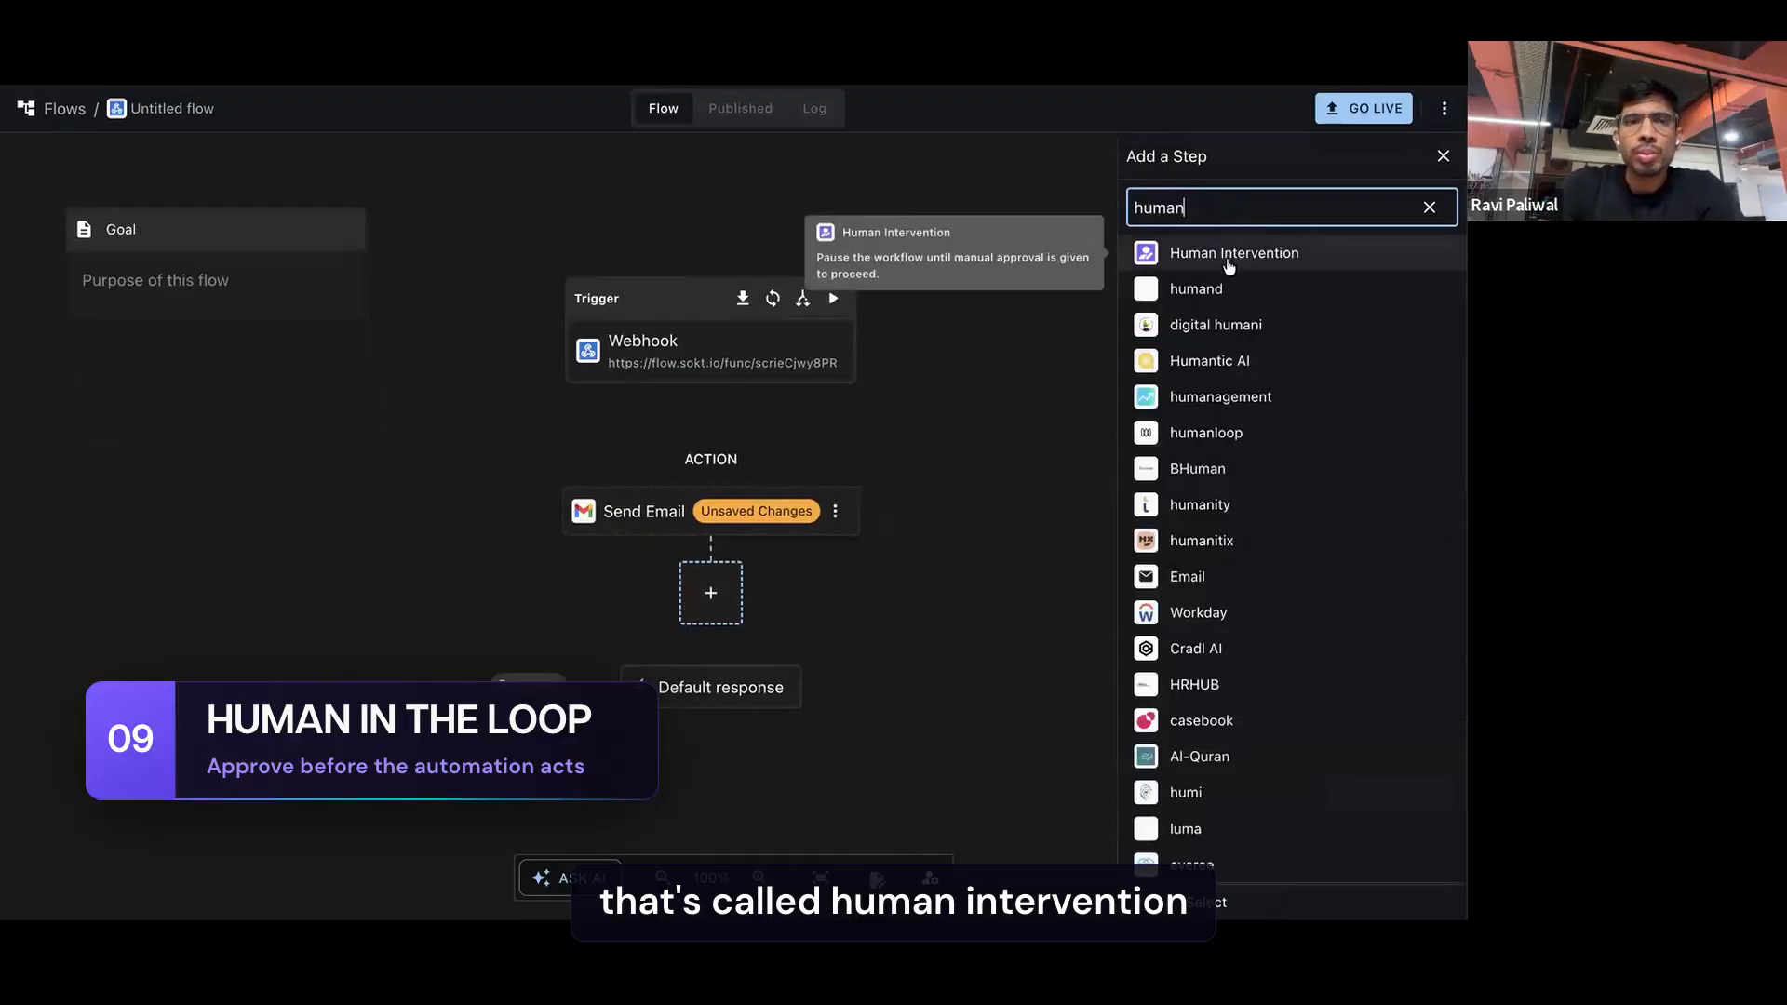
left_click(1228, 266)
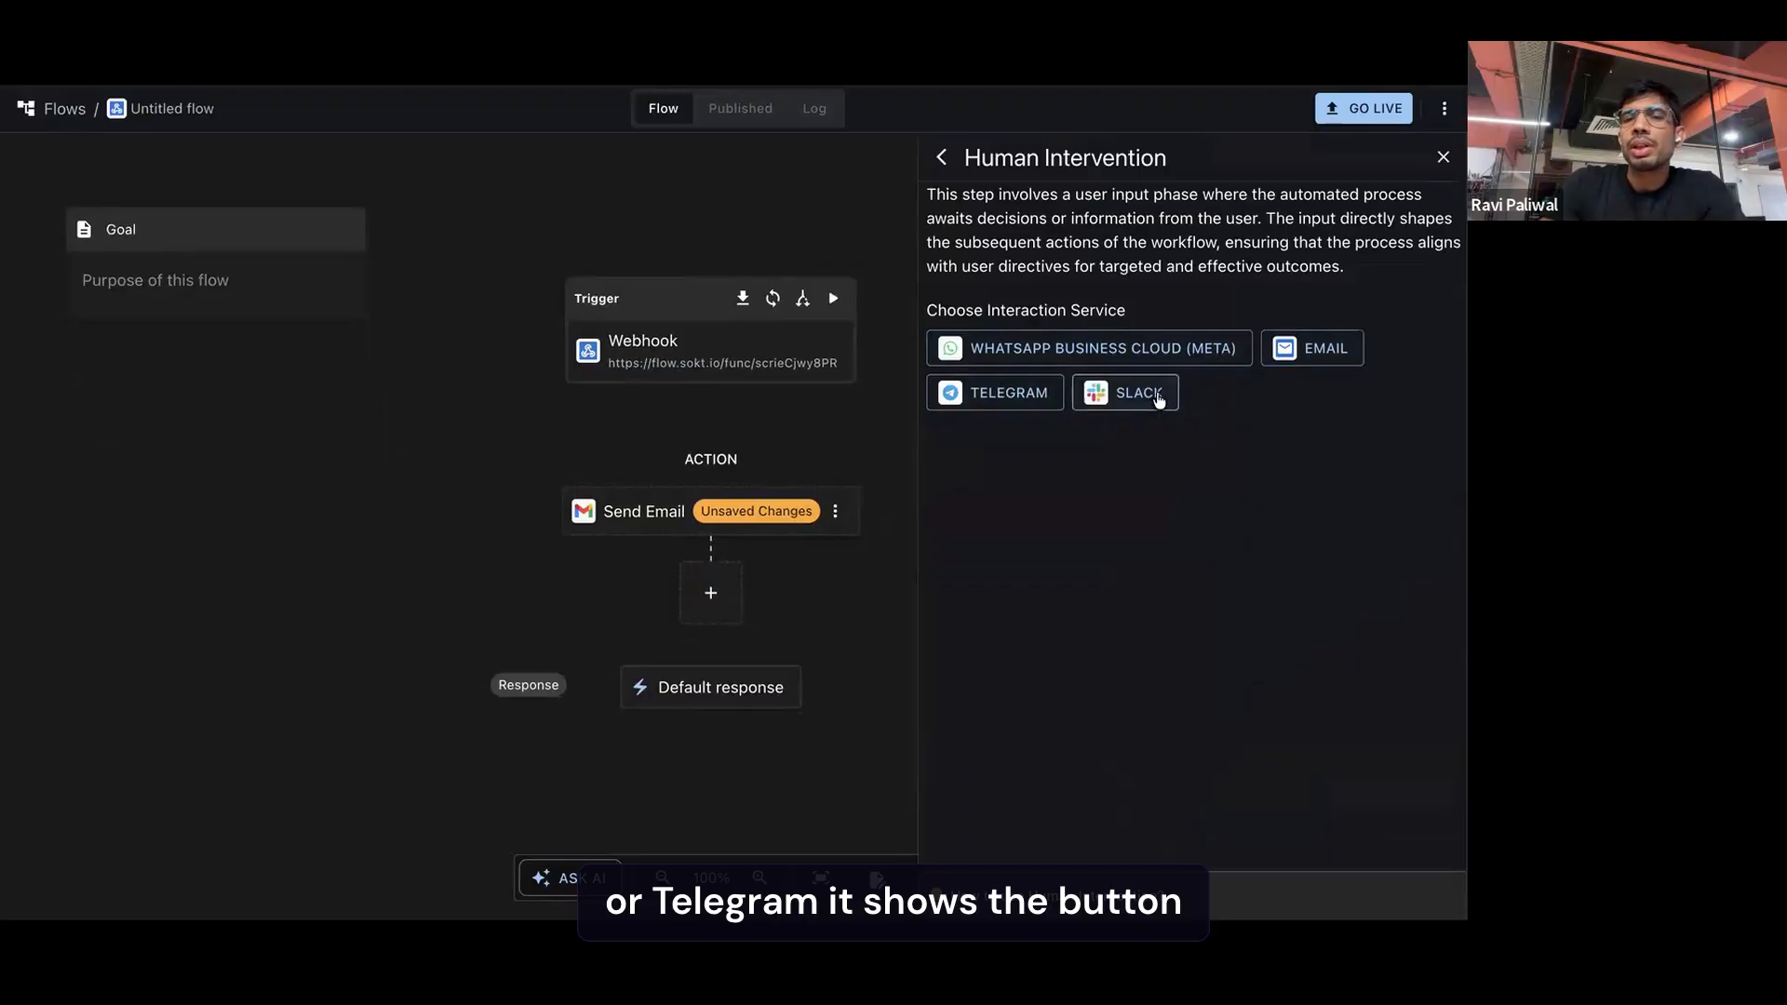
left_click(1160, 395)
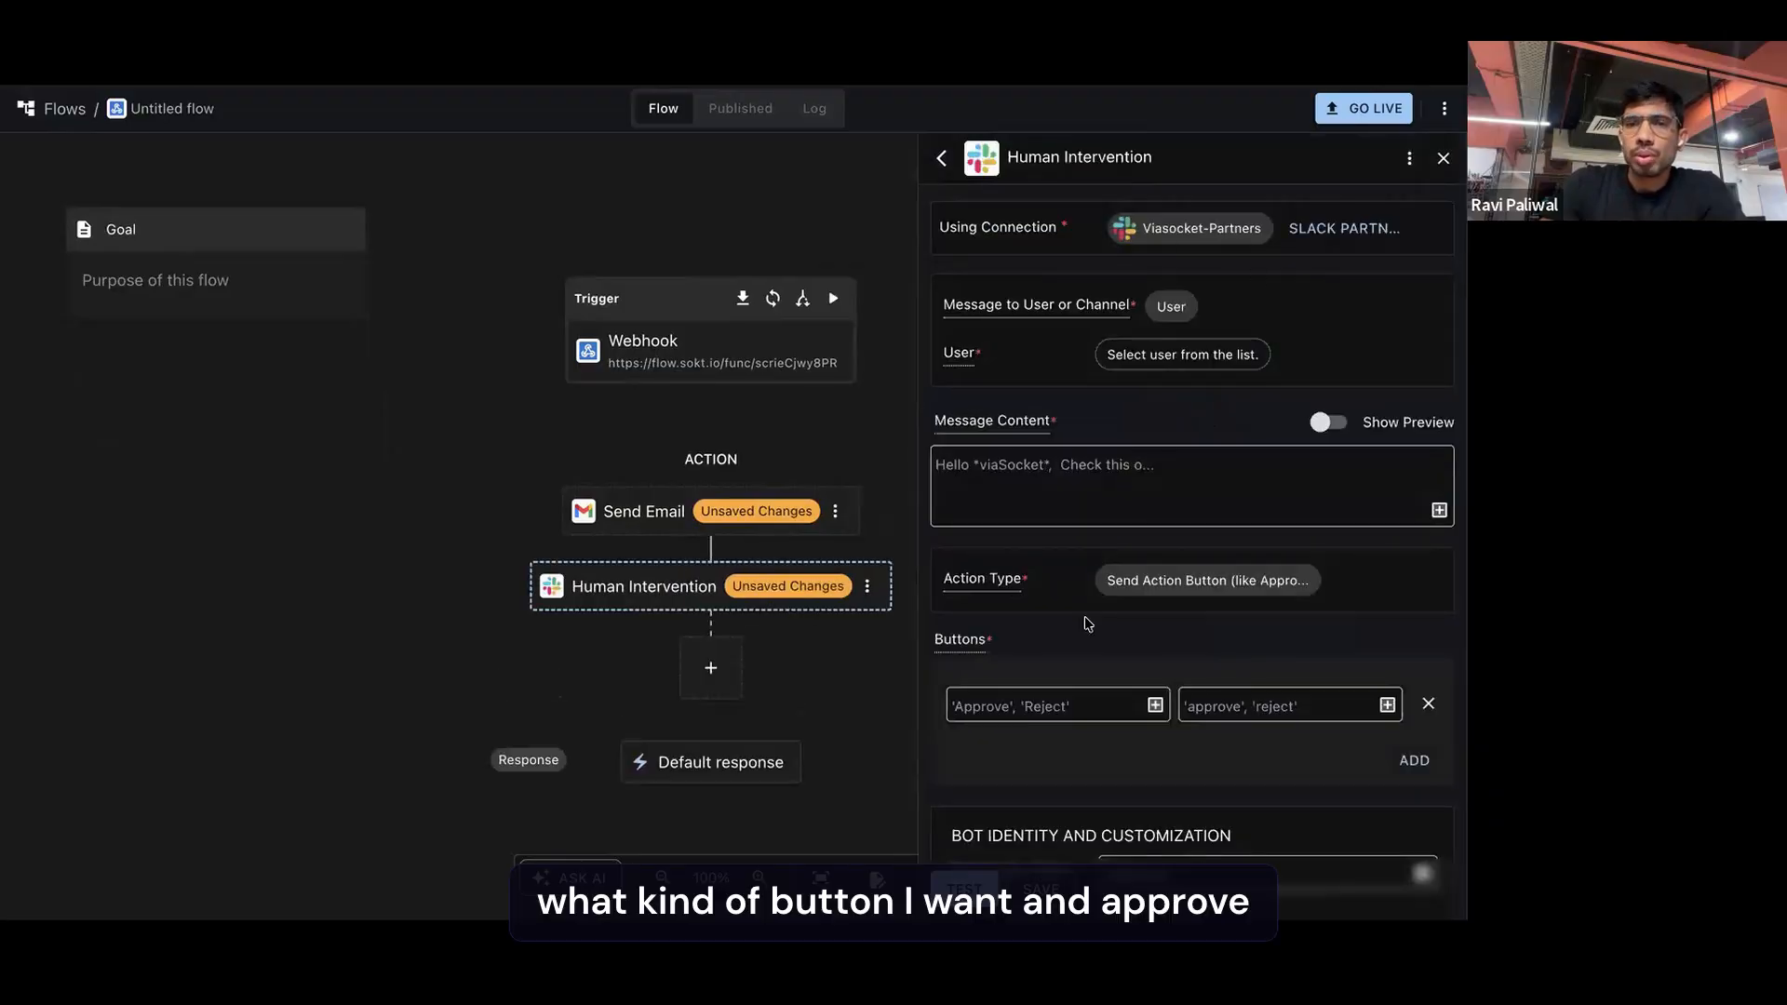
Set up the first Human Intervention button with "approve" as both its label and its value
scroll(1093, 577, "down", 3)
left_click(1005, 476)
type("approve")
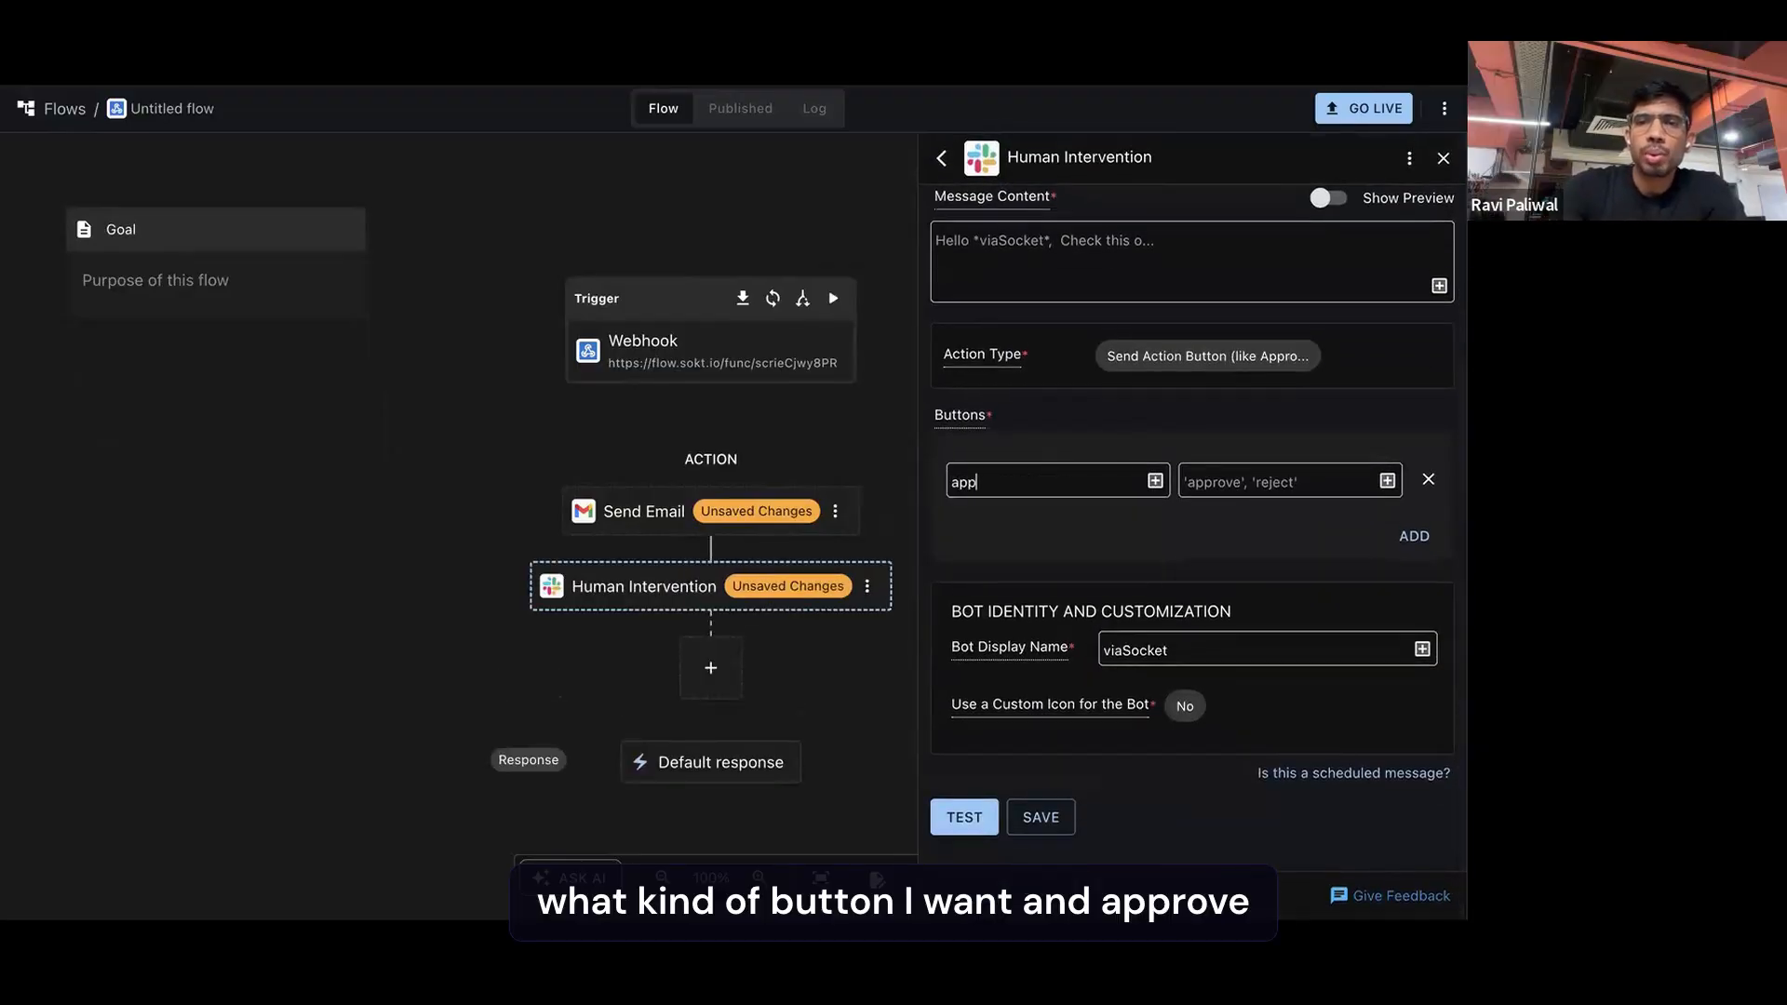
key("BackSpace")
key("super+a")
key("super+c")
left_click(1272, 478)
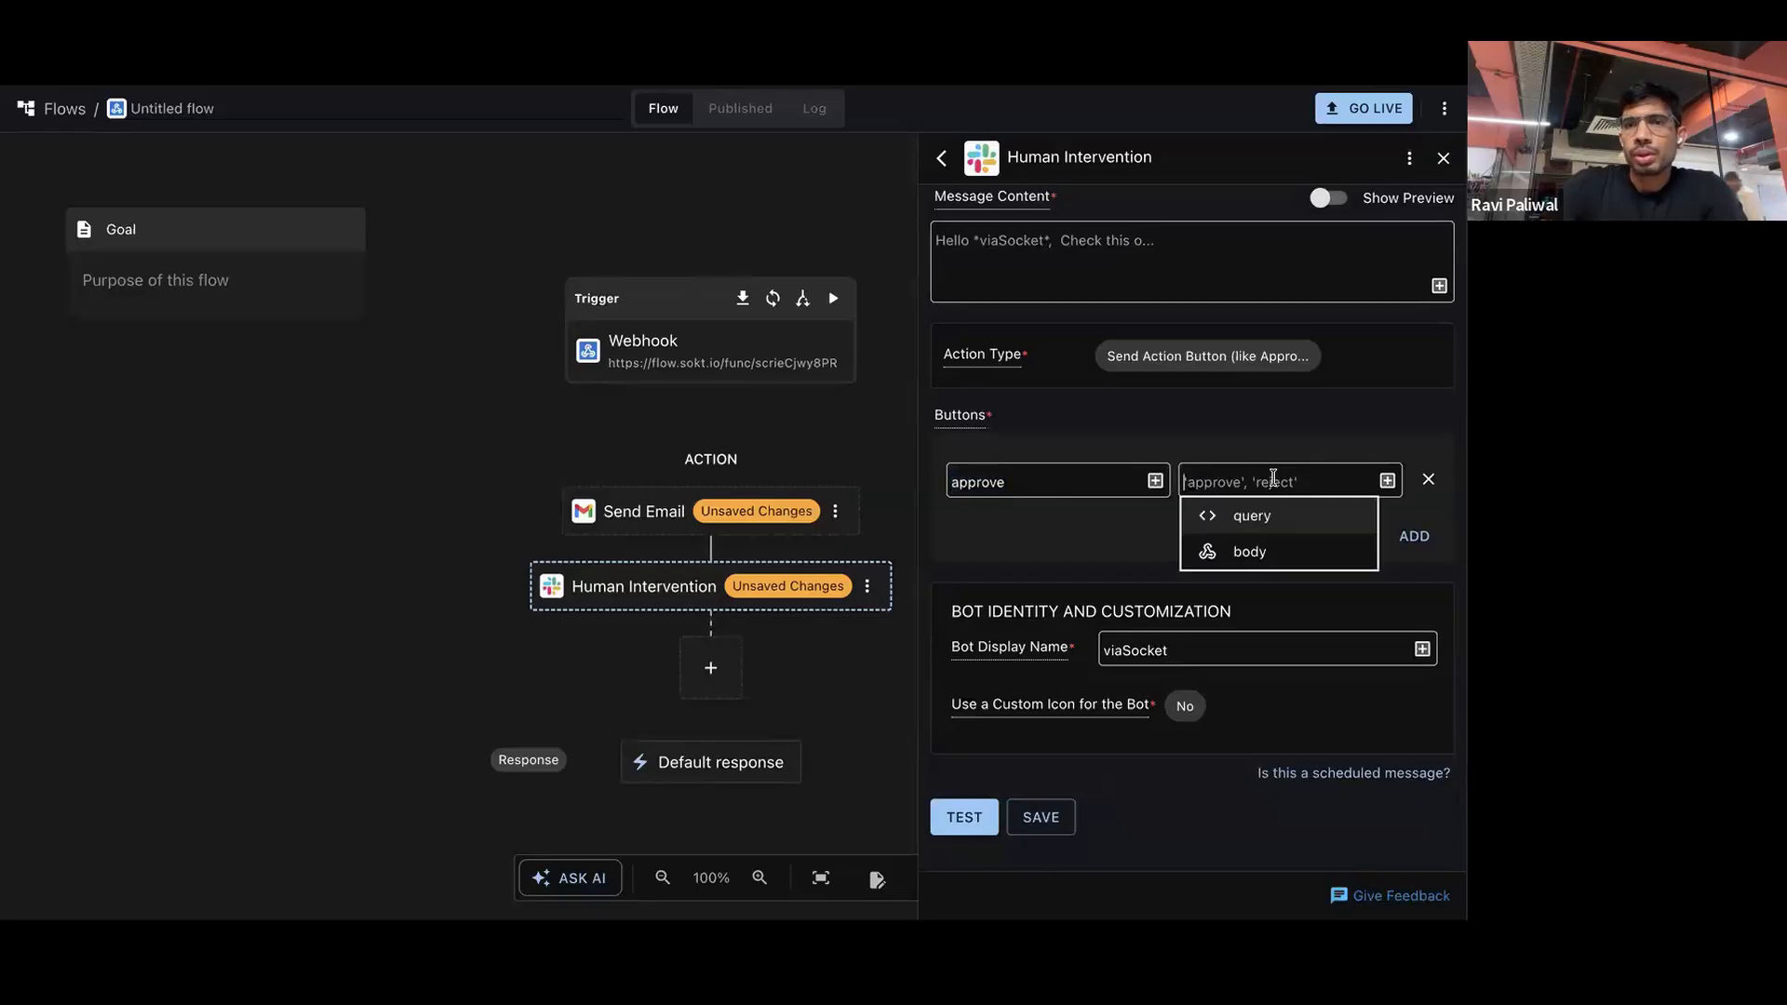
key("super+v")
Add a second Human Intervention button with "reject" as both its label and its value
left_click(1413, 536)
left_click(1056, 548)
type("reject")
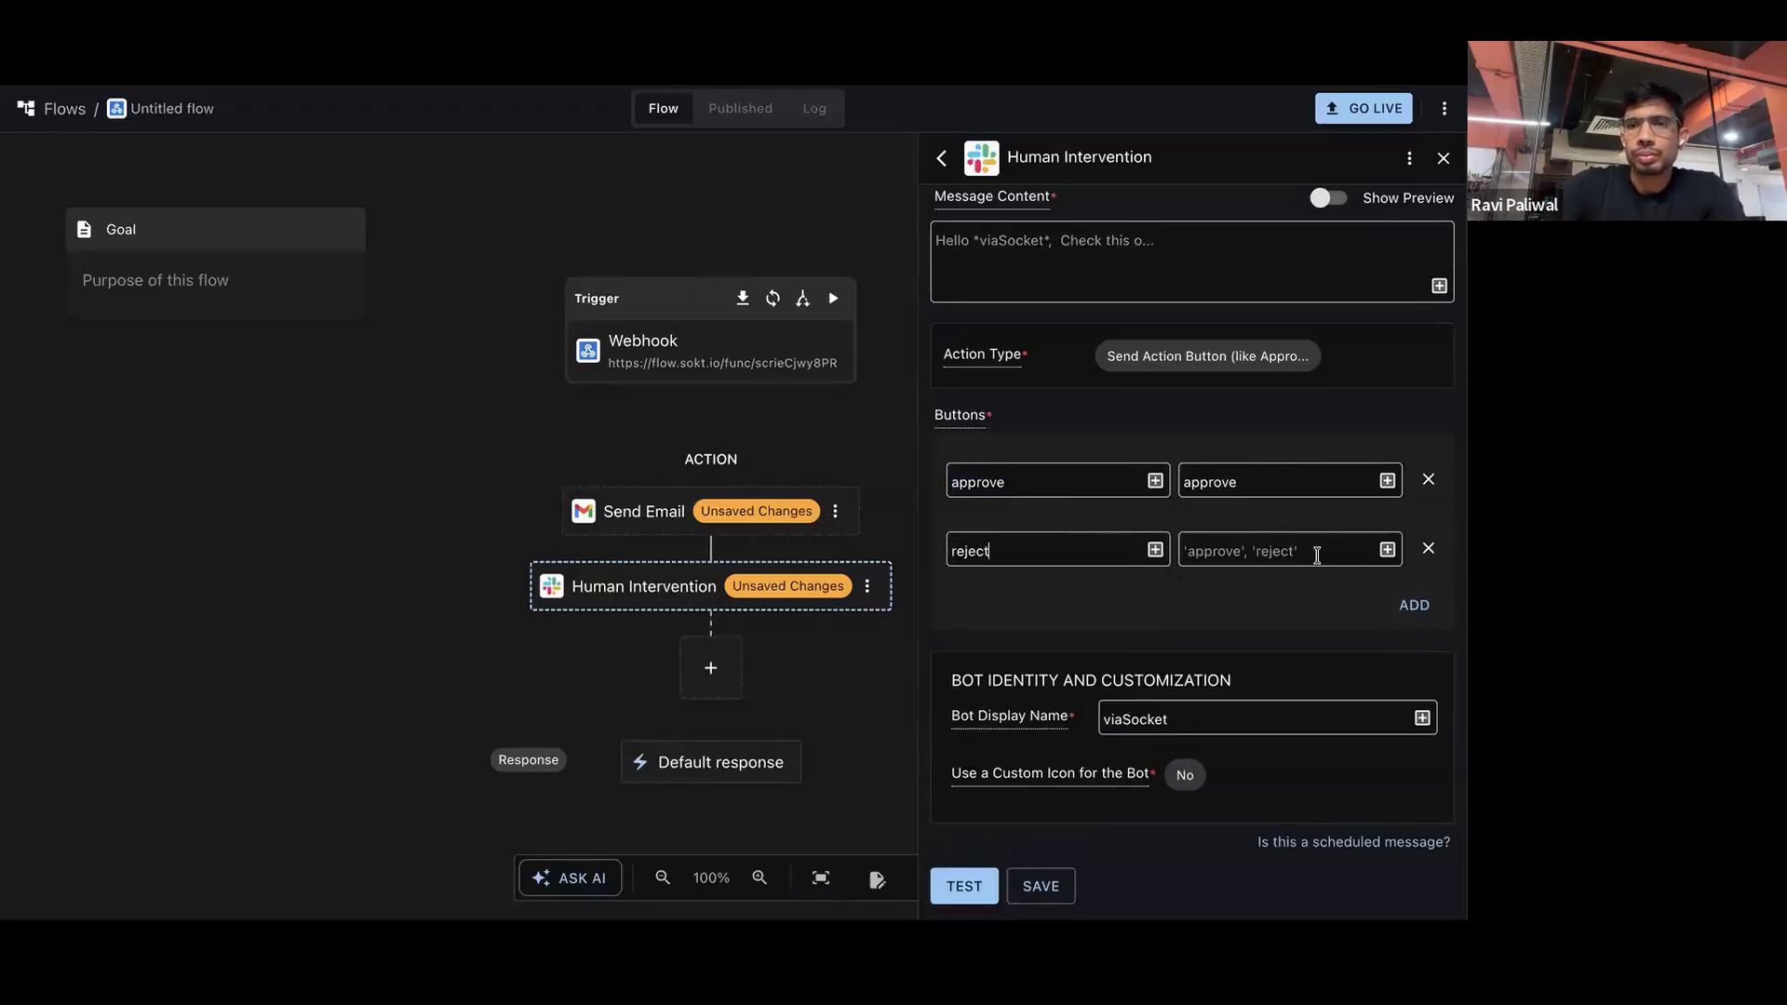
left_click(1294, 553)
type("reject")
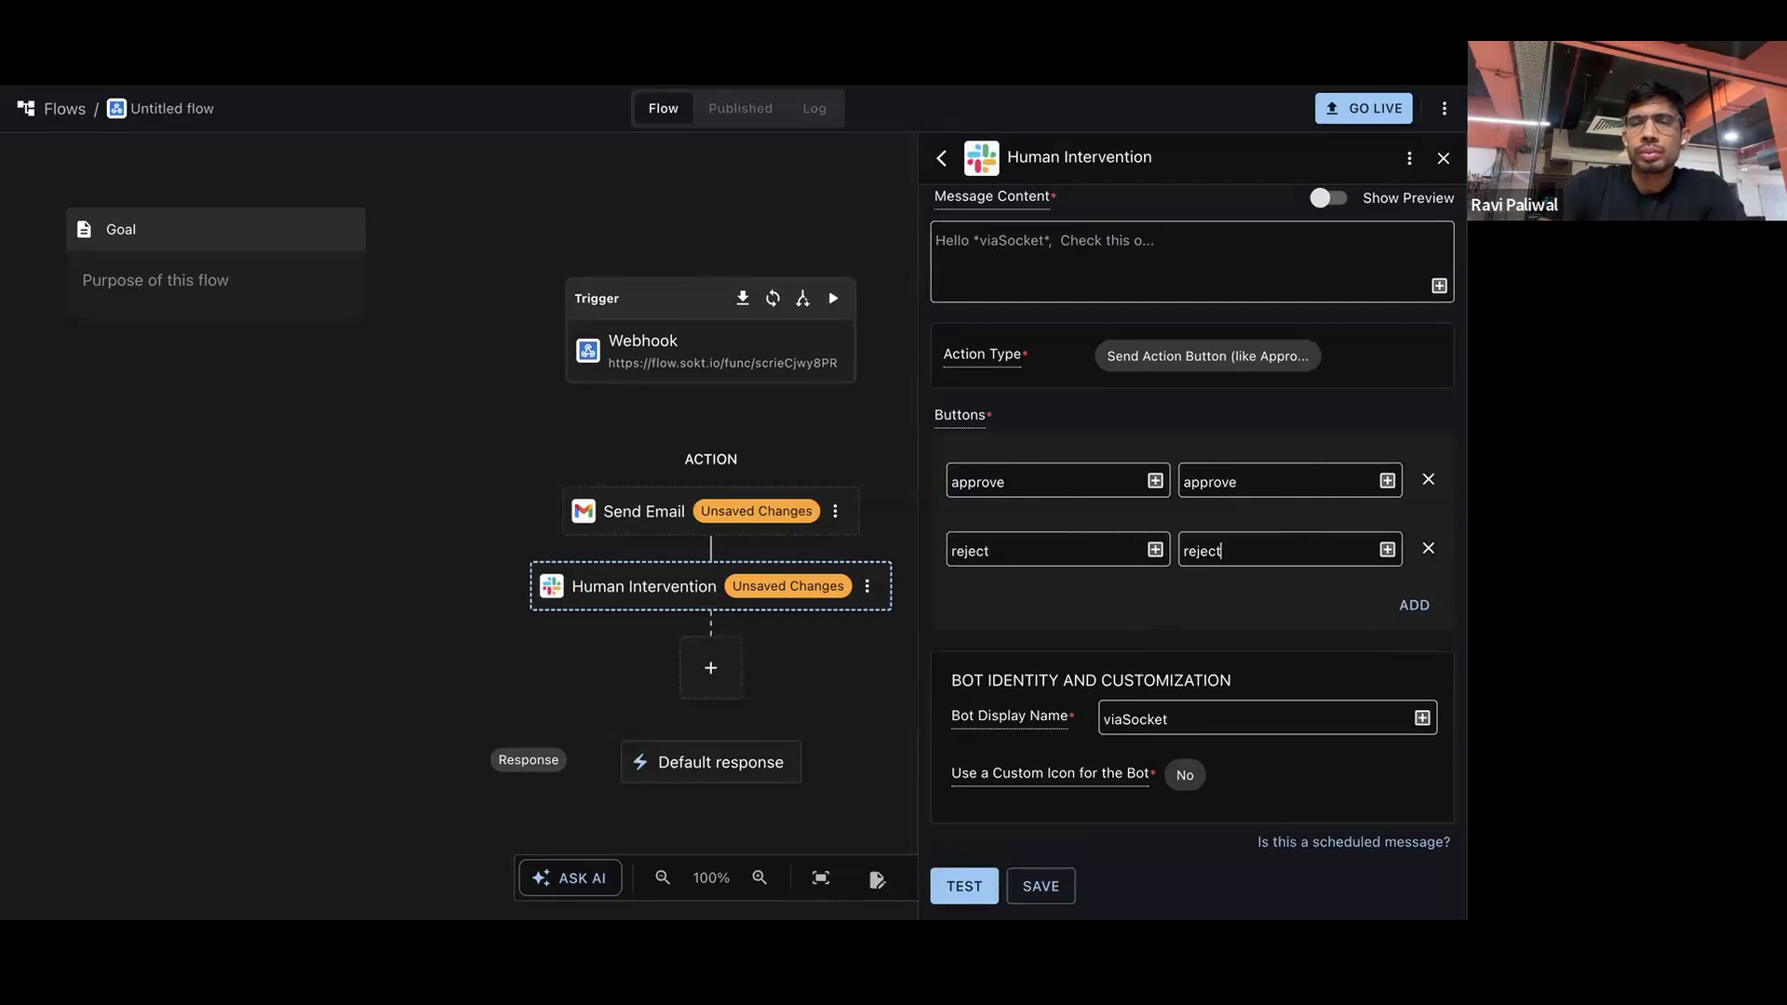
Fill the Slack message content with the placeholder text "asjkdf asl;kdfj lak;sdjf aksdj fkl;ad" and save the Human Intervention step
left_click(1172, 287)
scroll(1173, 307, "up", 1)
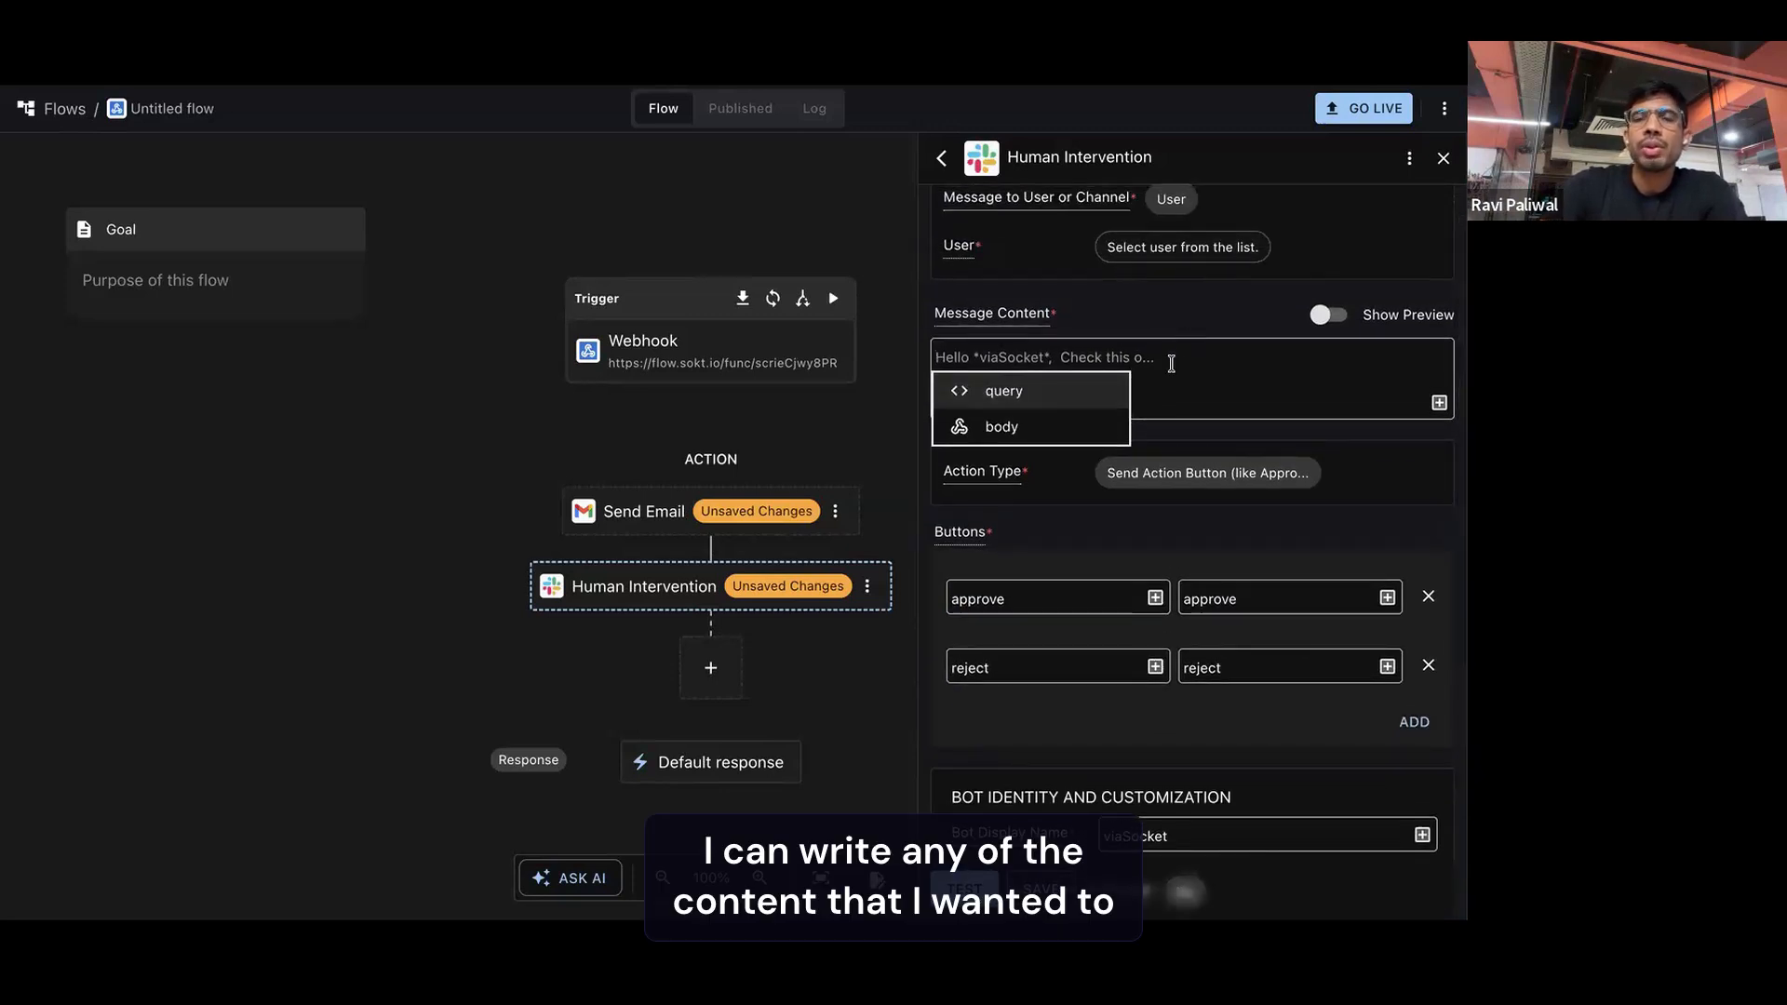
type("asjkdf ")
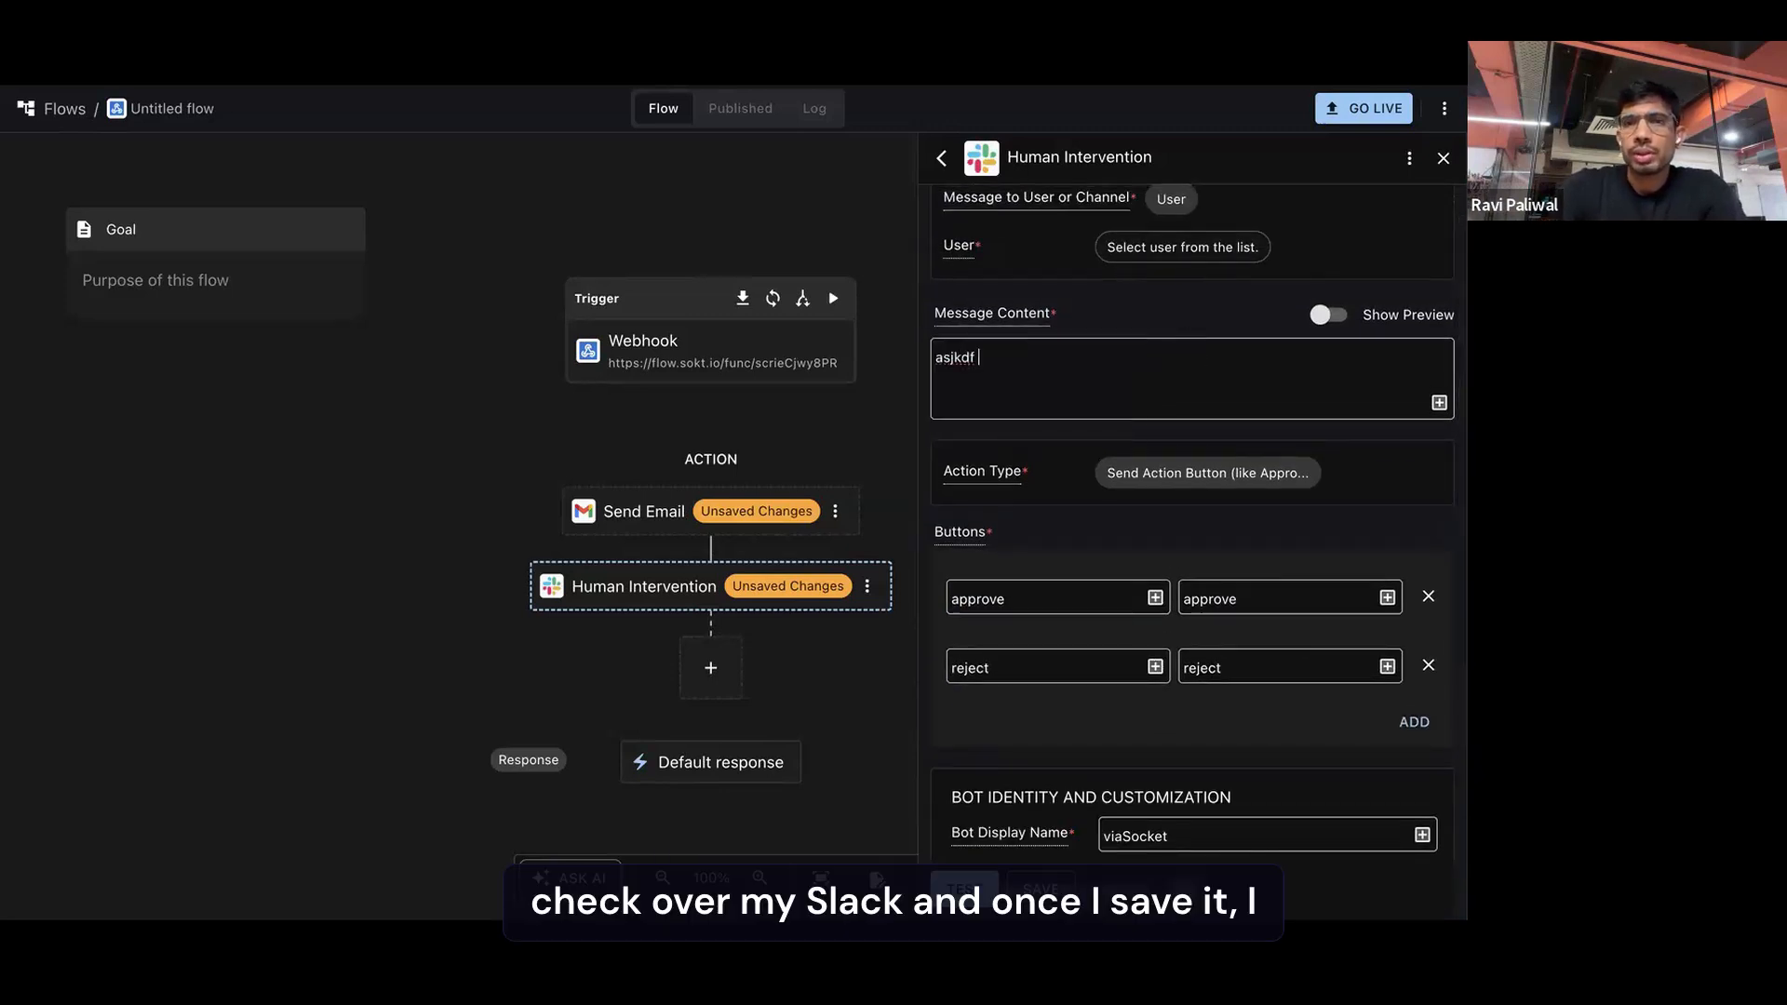
type("asl;kdfj lak;sdjf aksdj fkl;ad")
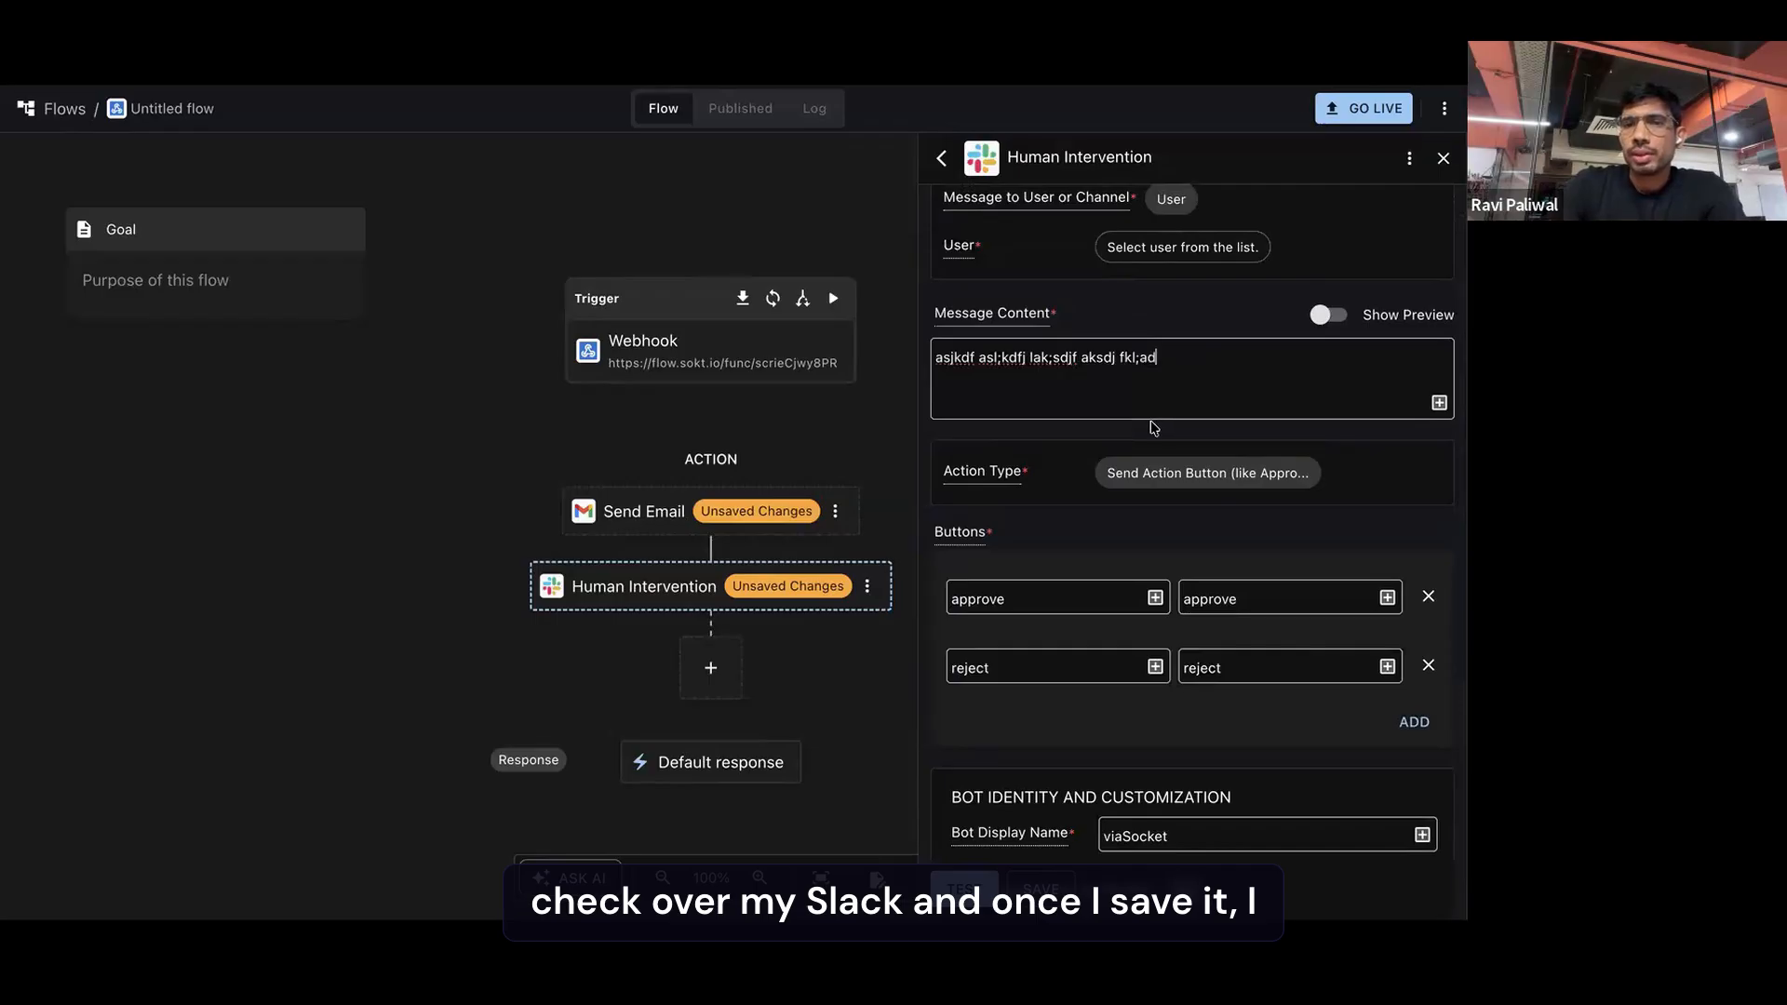
scroll(1117, 559, "down", 2)
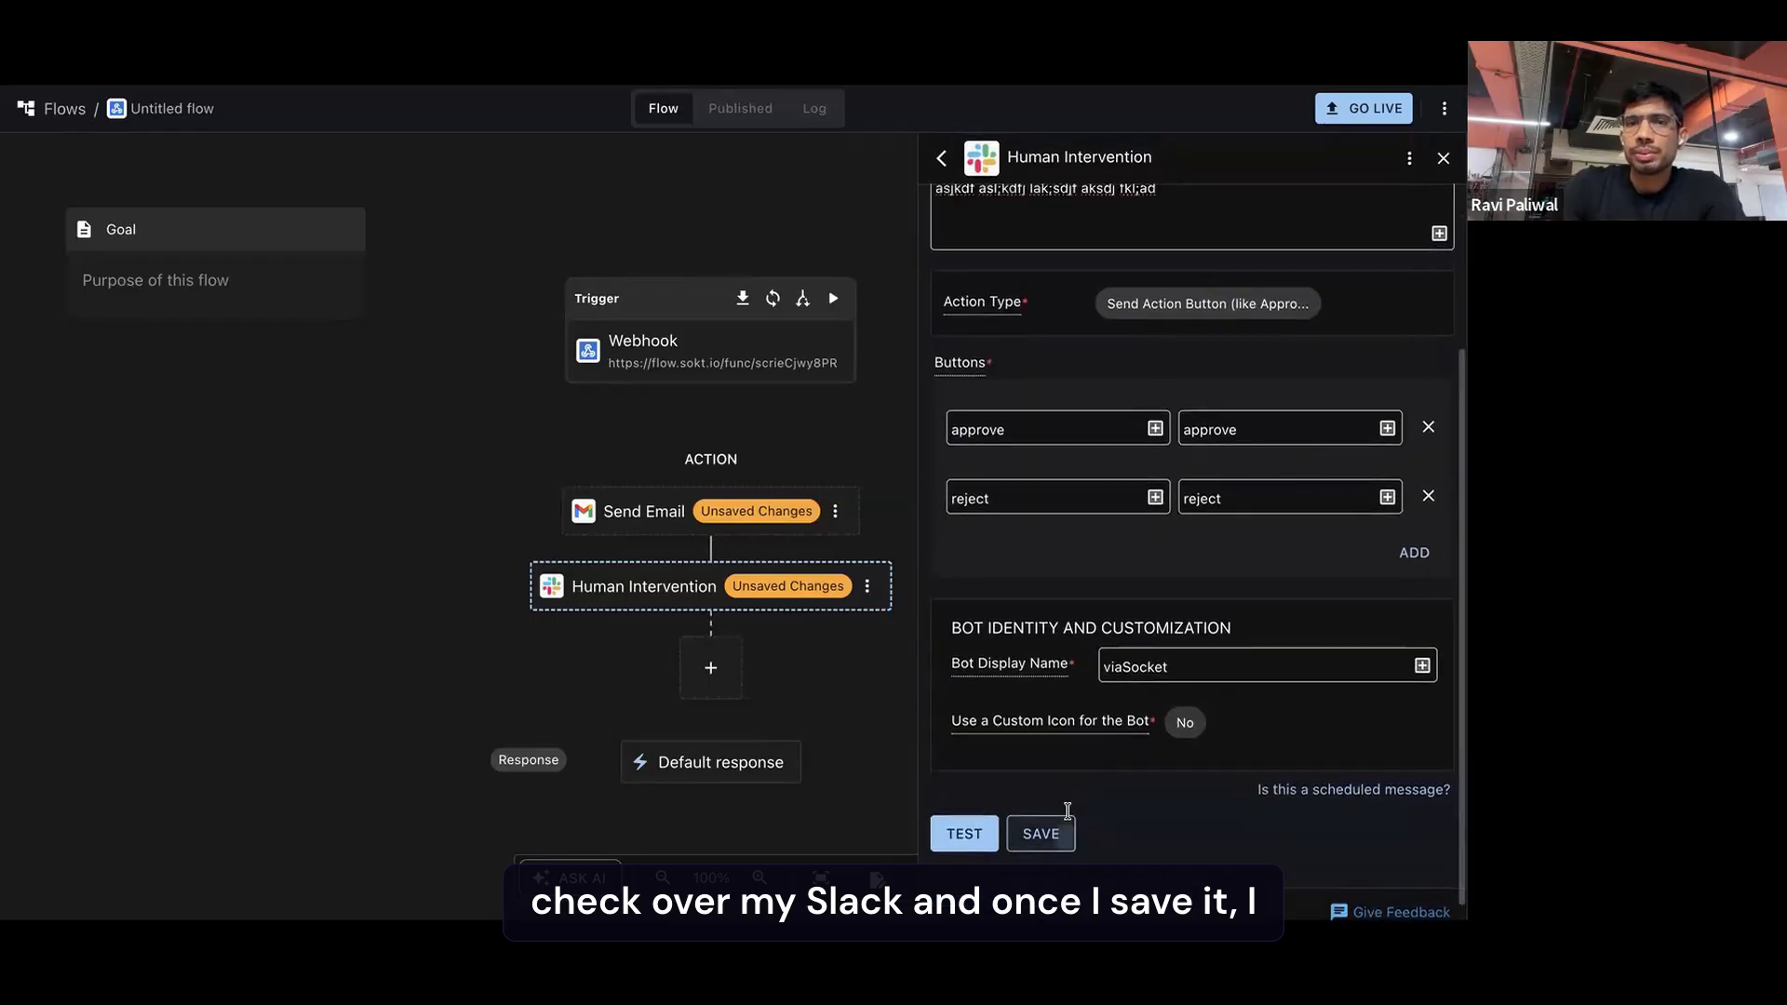
left_click(1048, 817)
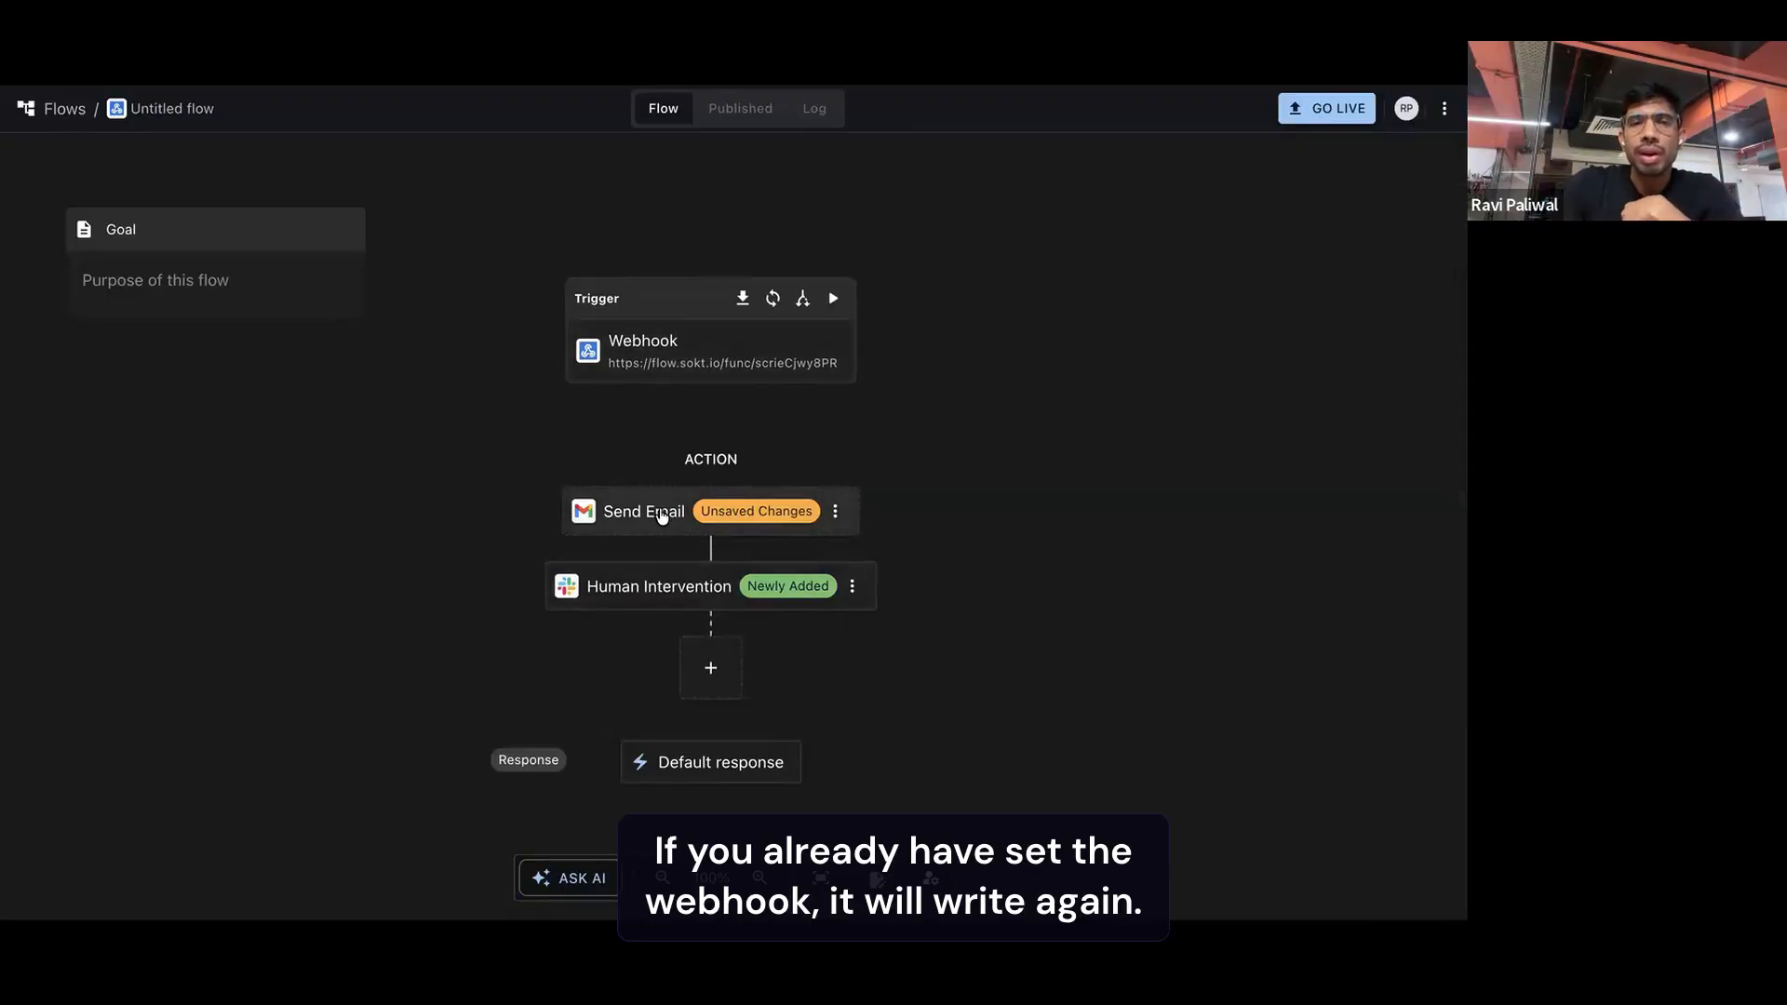
Place Human Intervention before Send Email and add Multiple Paths between them, generating the path with AI from "if approved from human"
left_click_drag(656, 588, 668, 521)
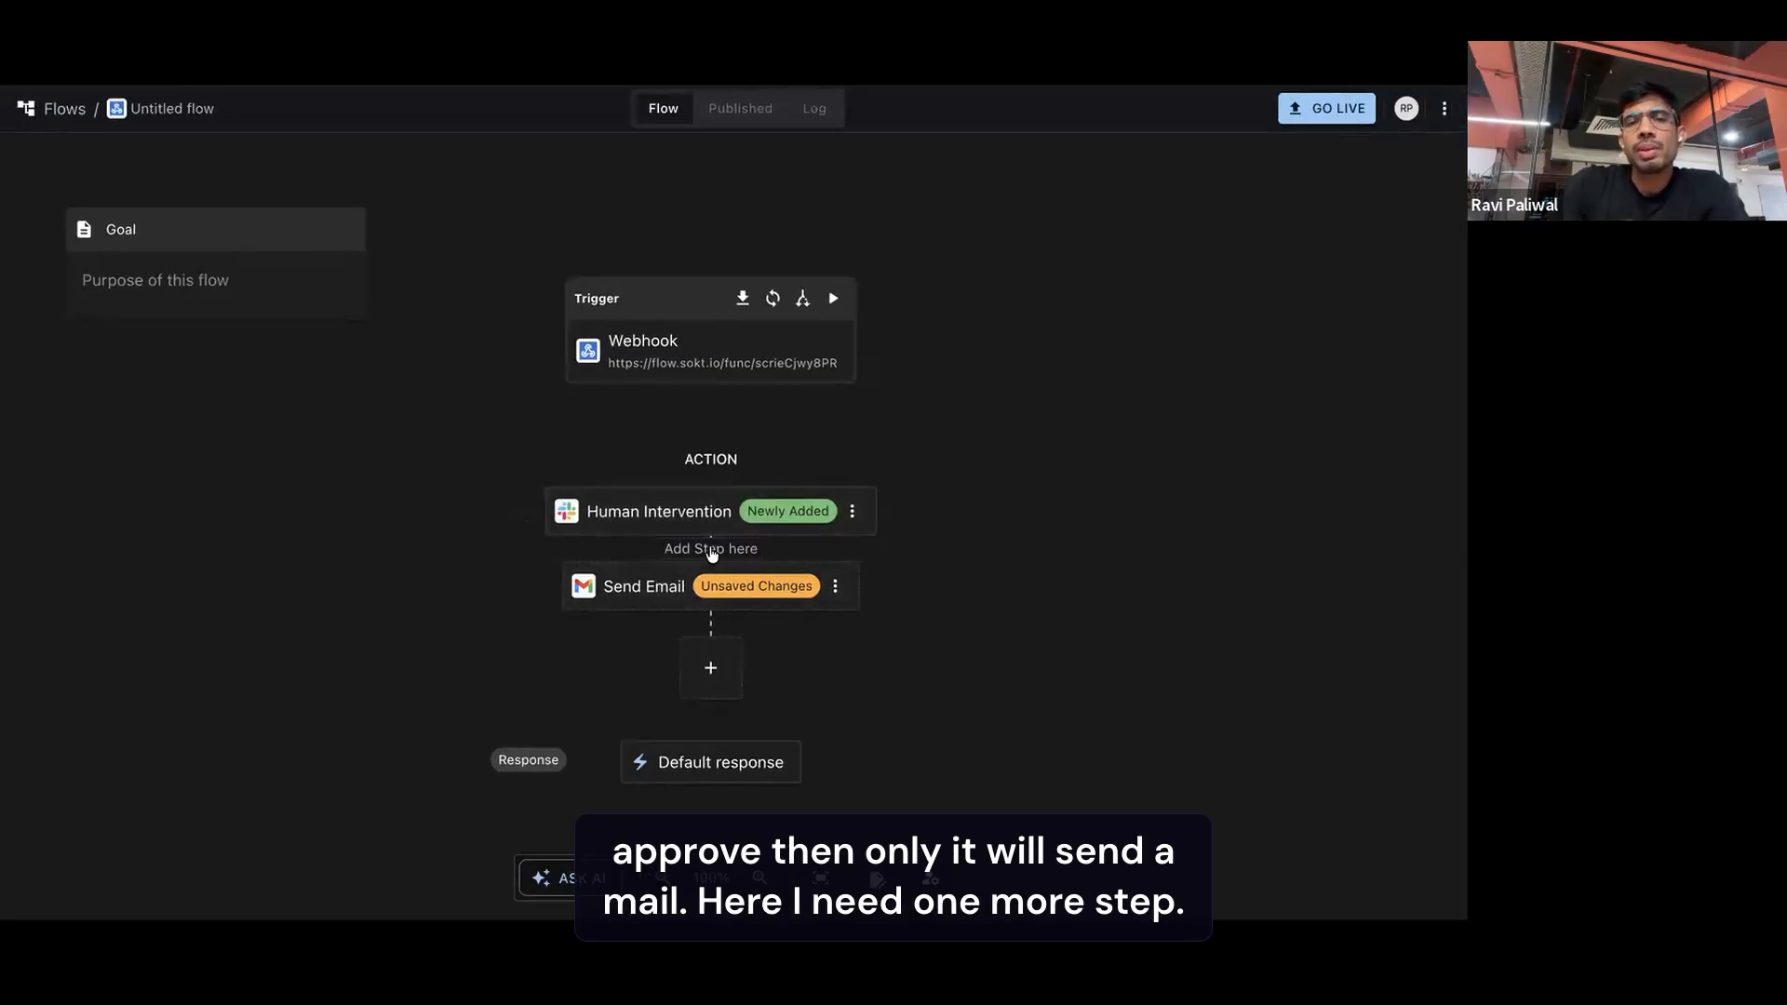
left_click(712, 551)
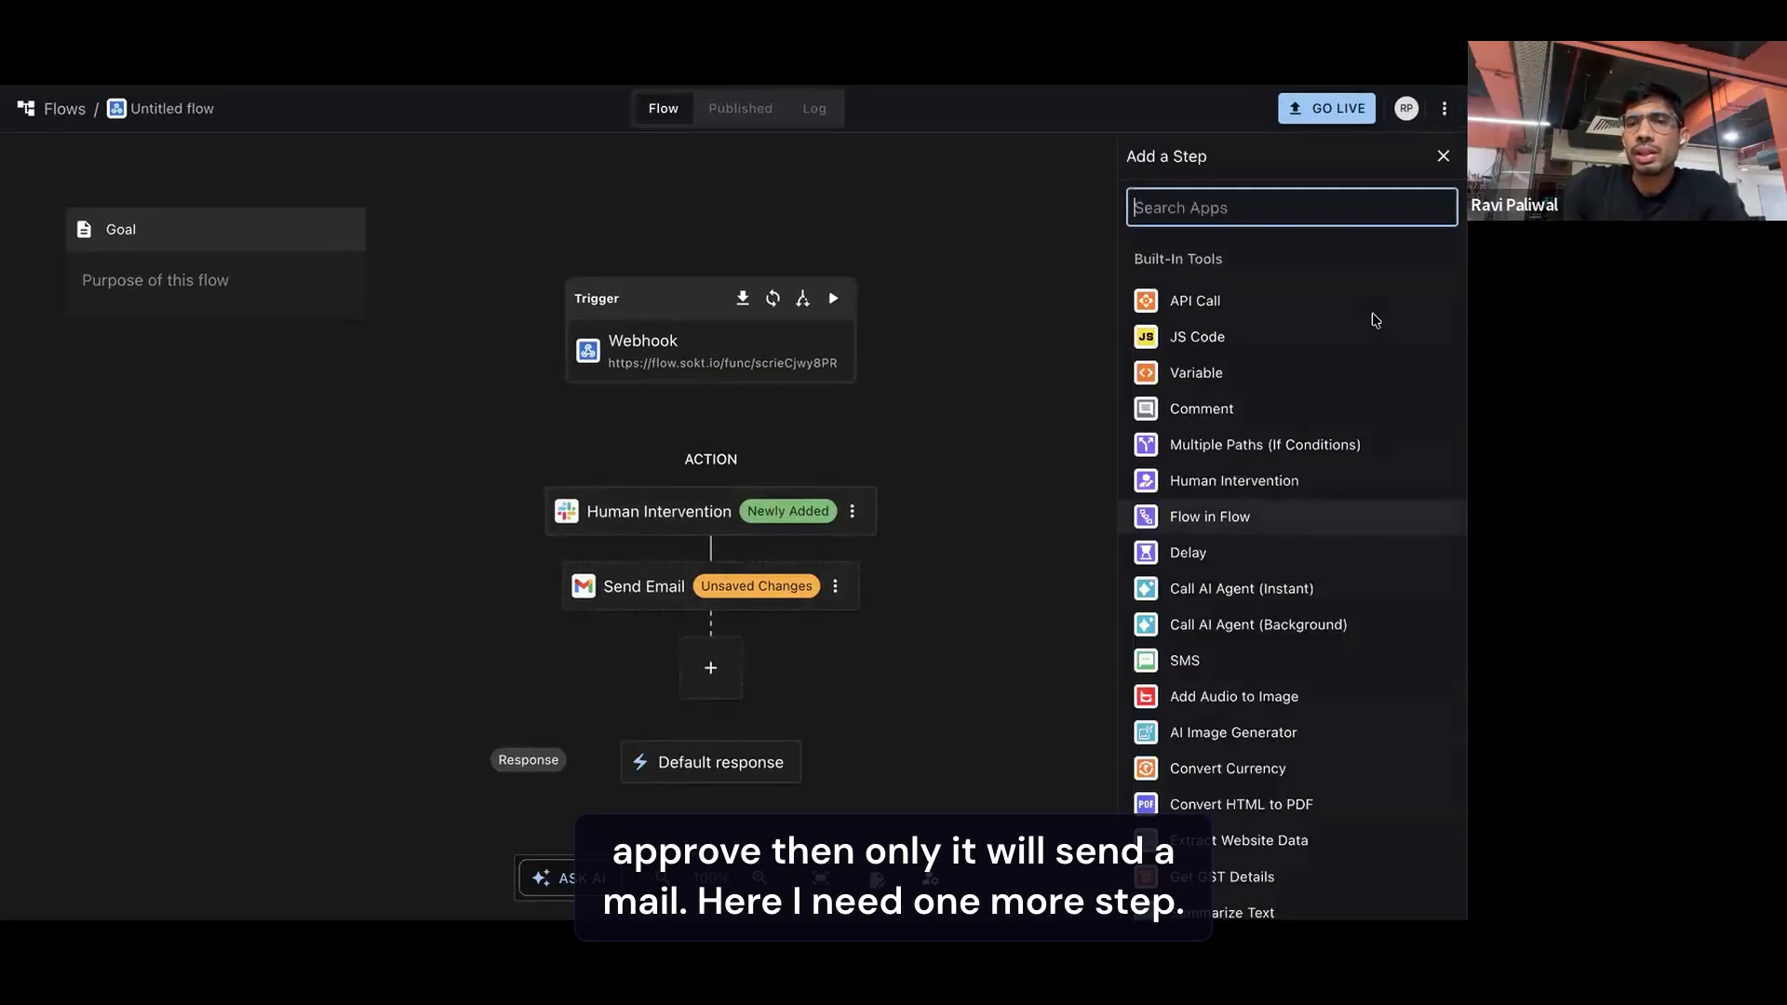
left_click(1254, 447)
left_click(1017, 286)
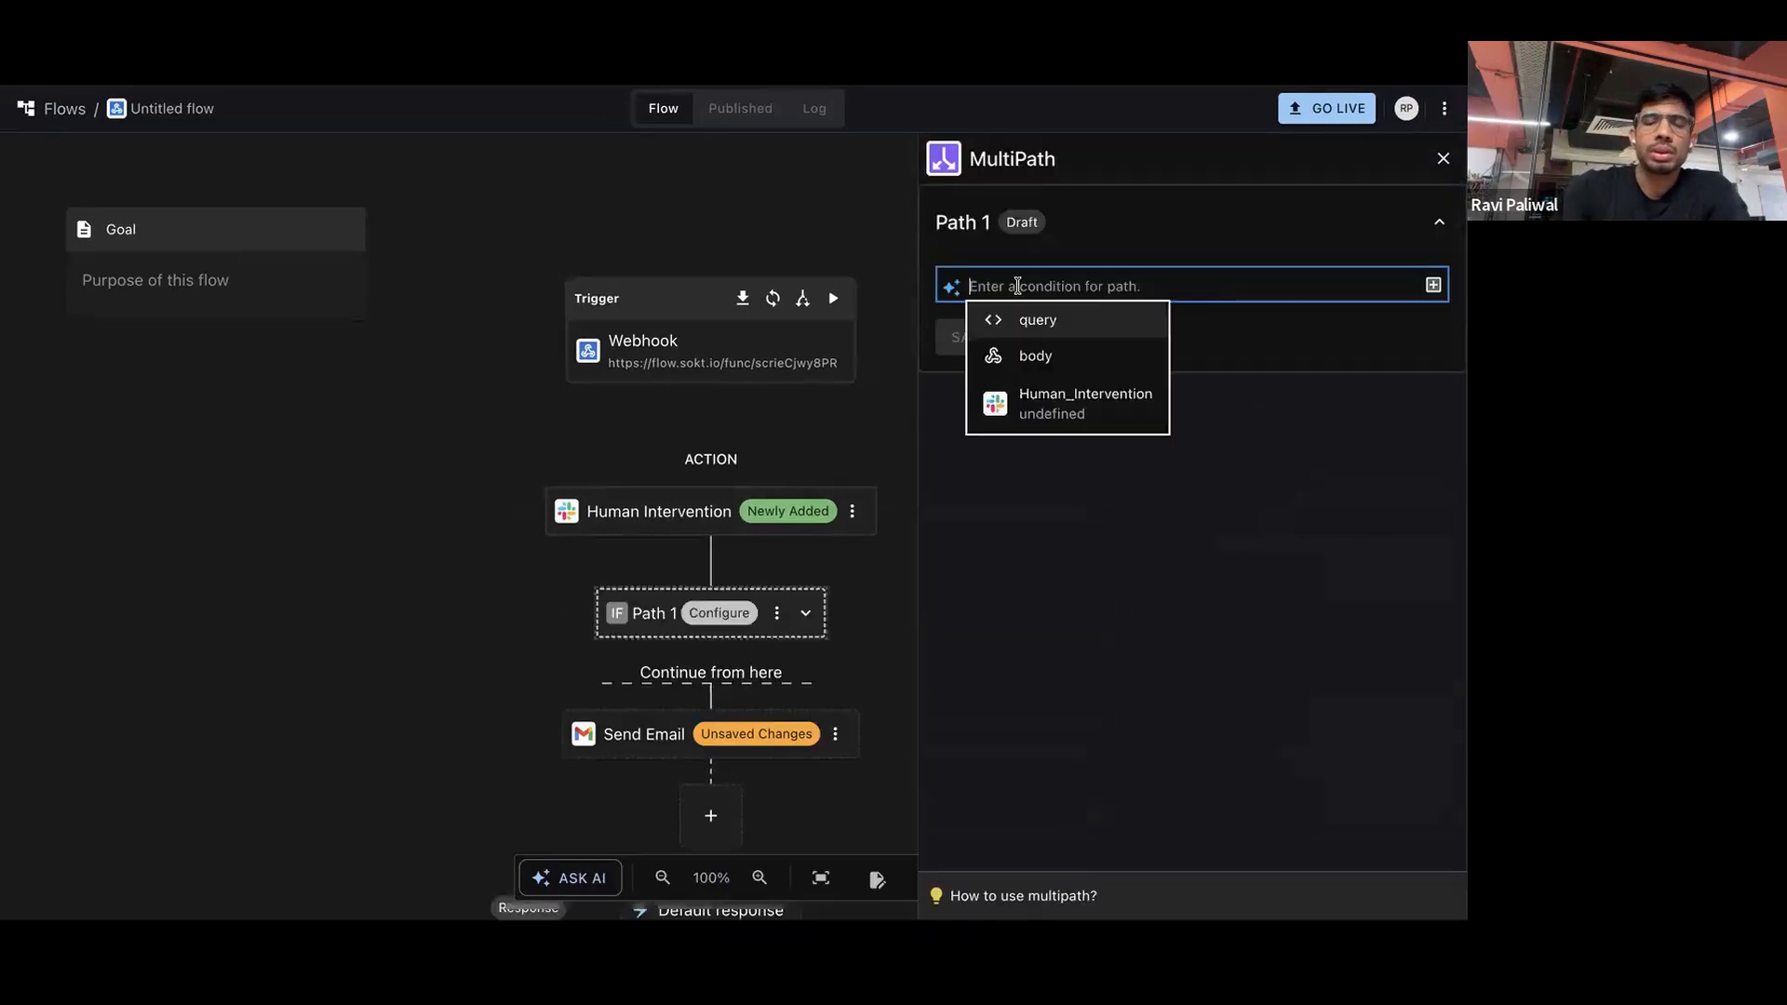
type("if approved ")
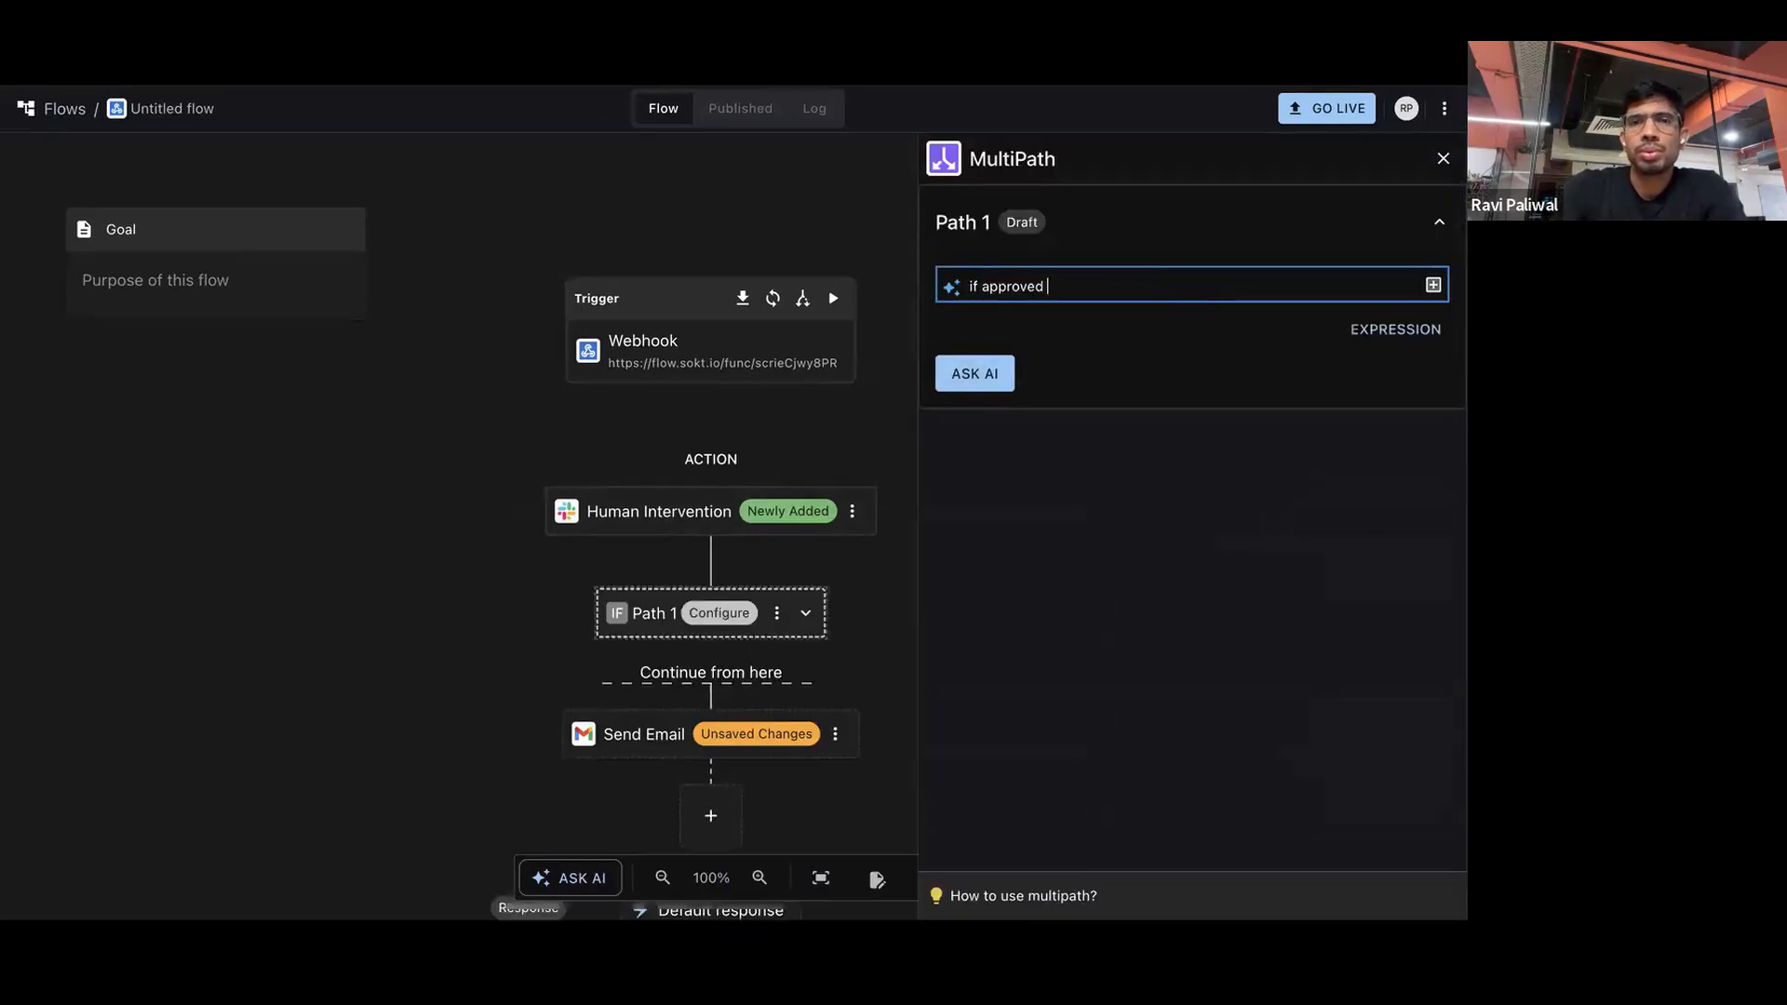
type("from human")
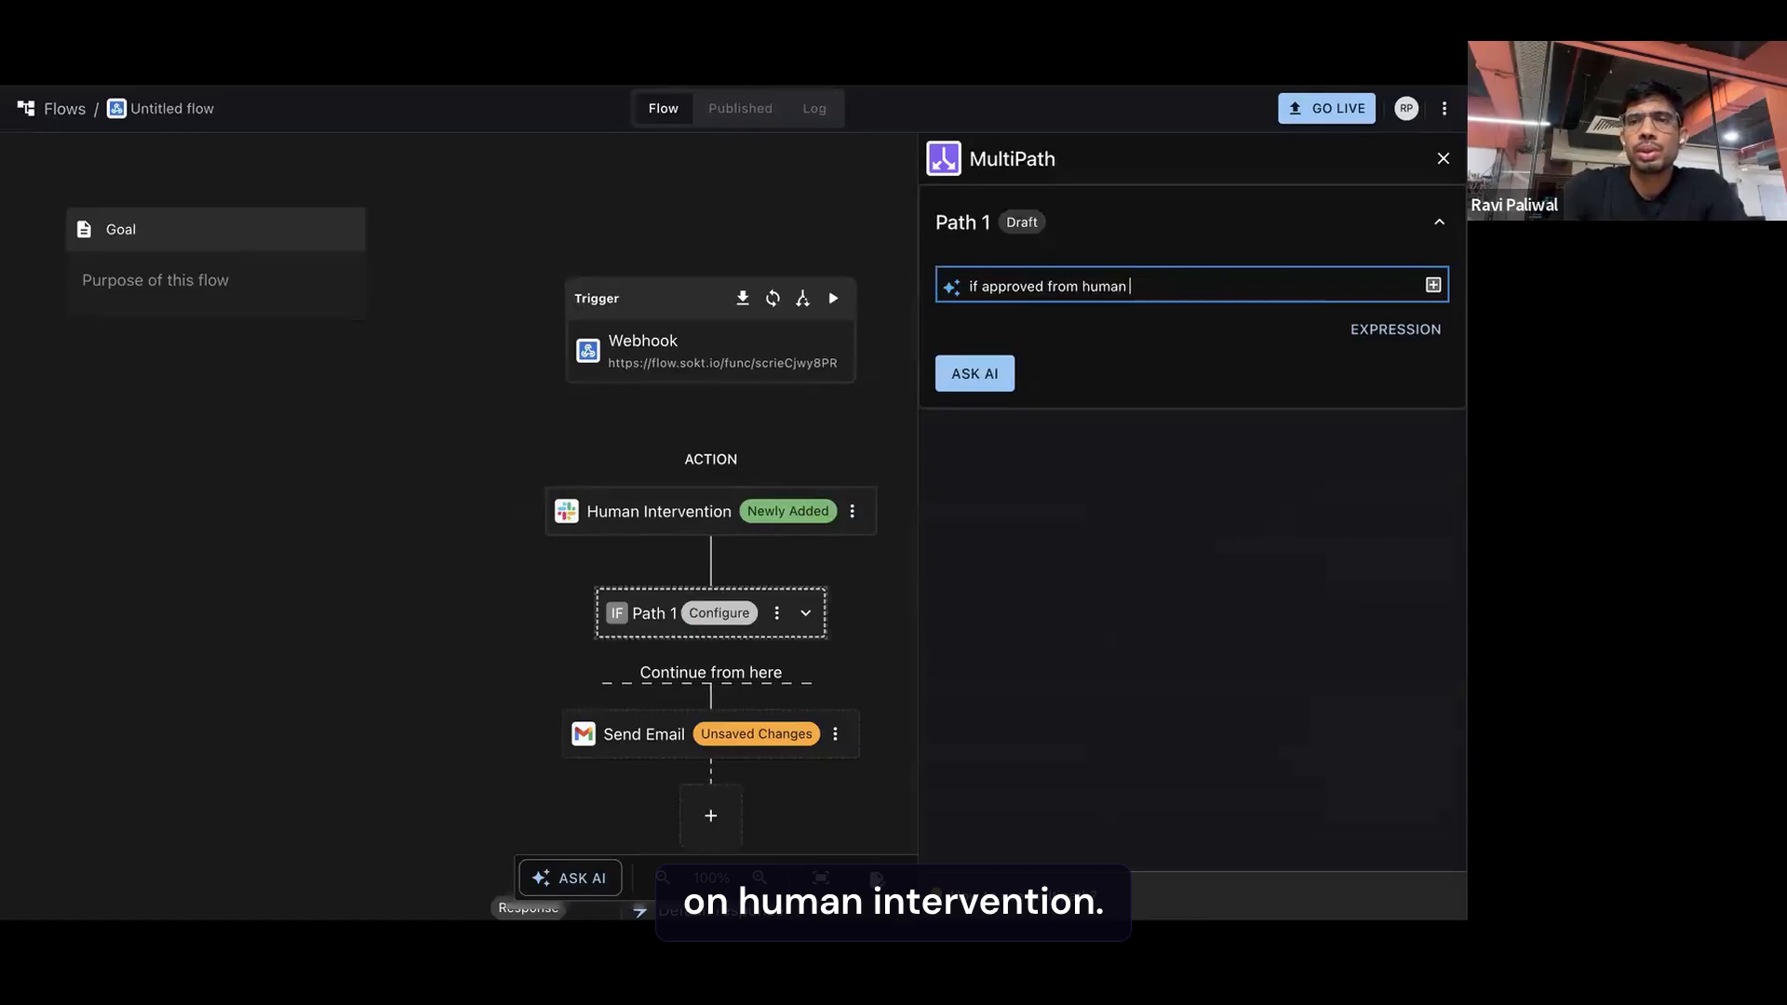
key("Return")
left_click(975, 373)
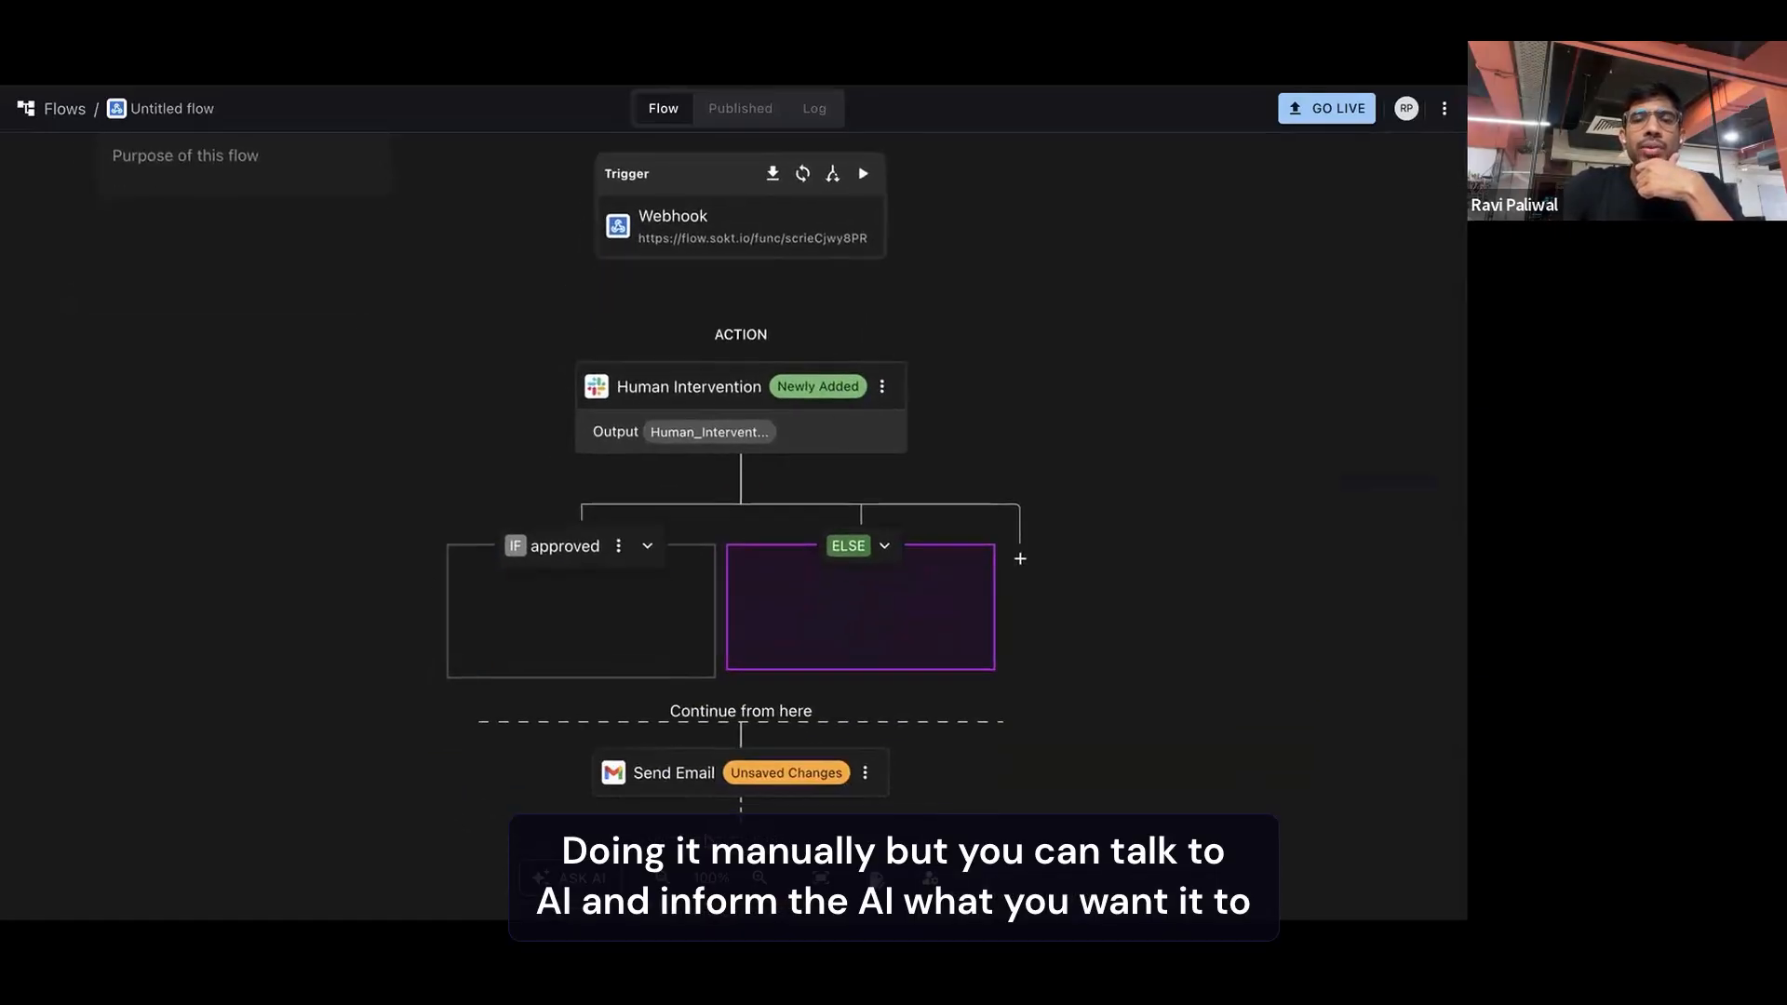
Move Send Email into the approved branch and add a Google Sheets Add New Row to Sheet step in the ELSE branch
left_click_drag(570, 634, 540, 605)
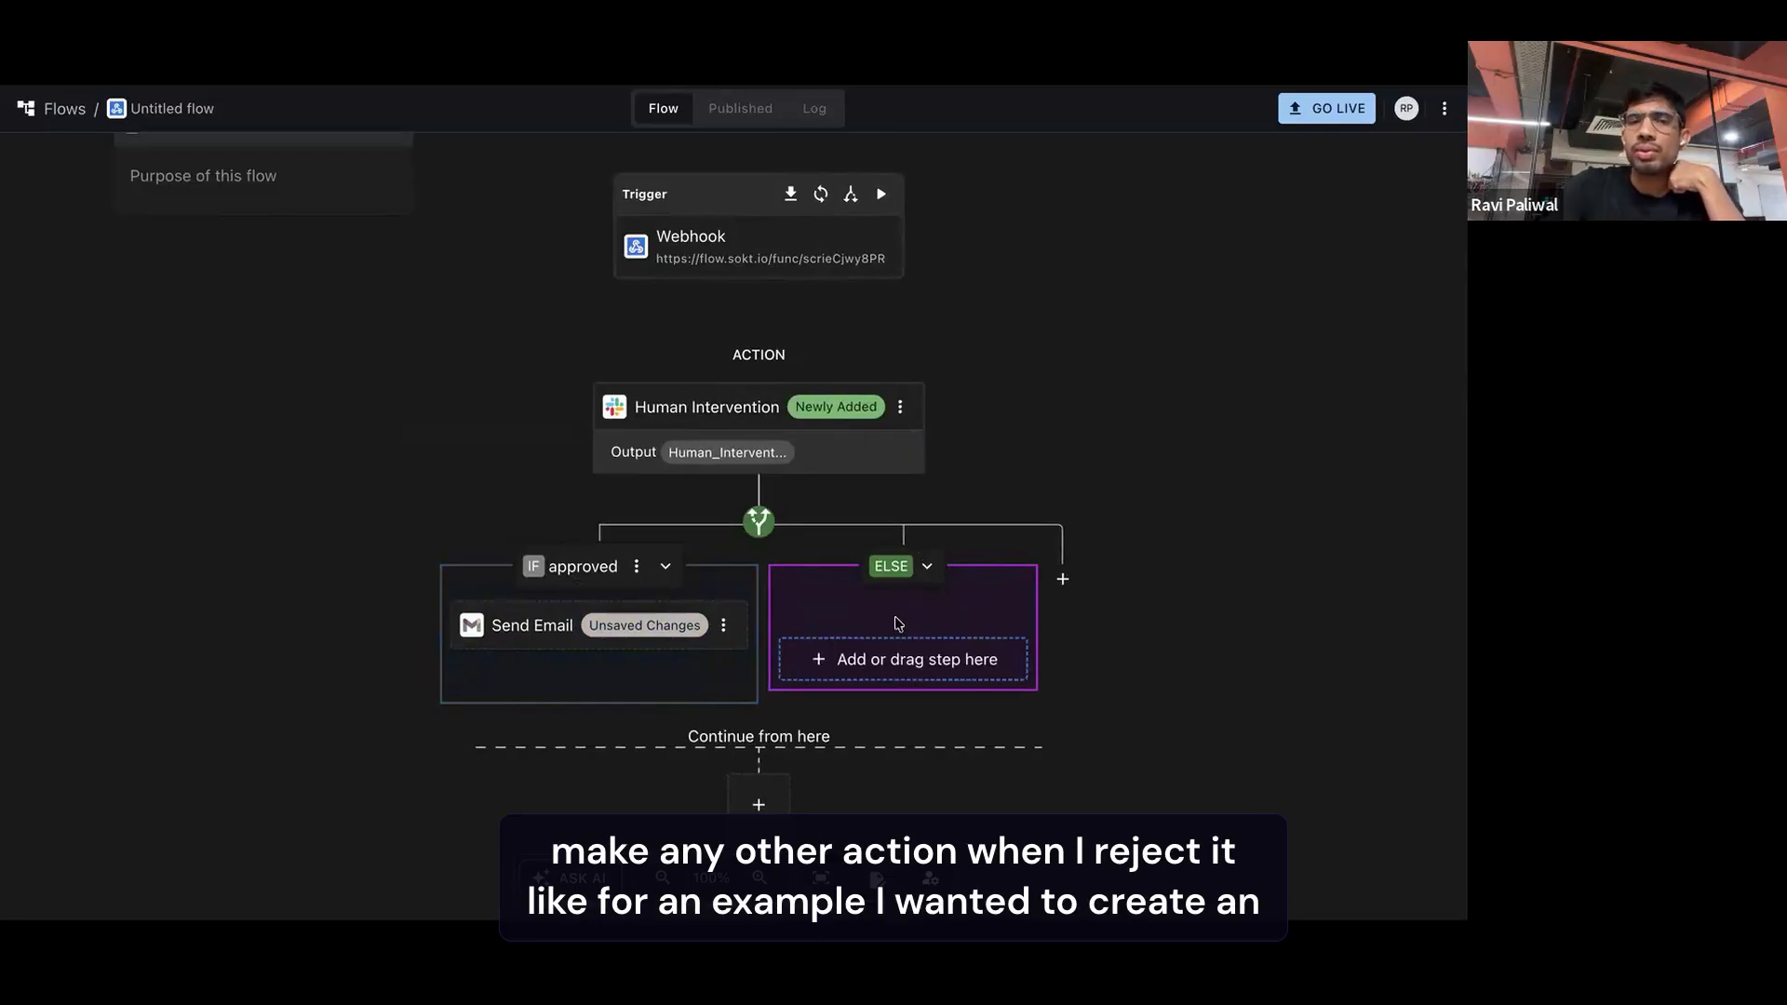
scroll(898, 623, "down", 1)
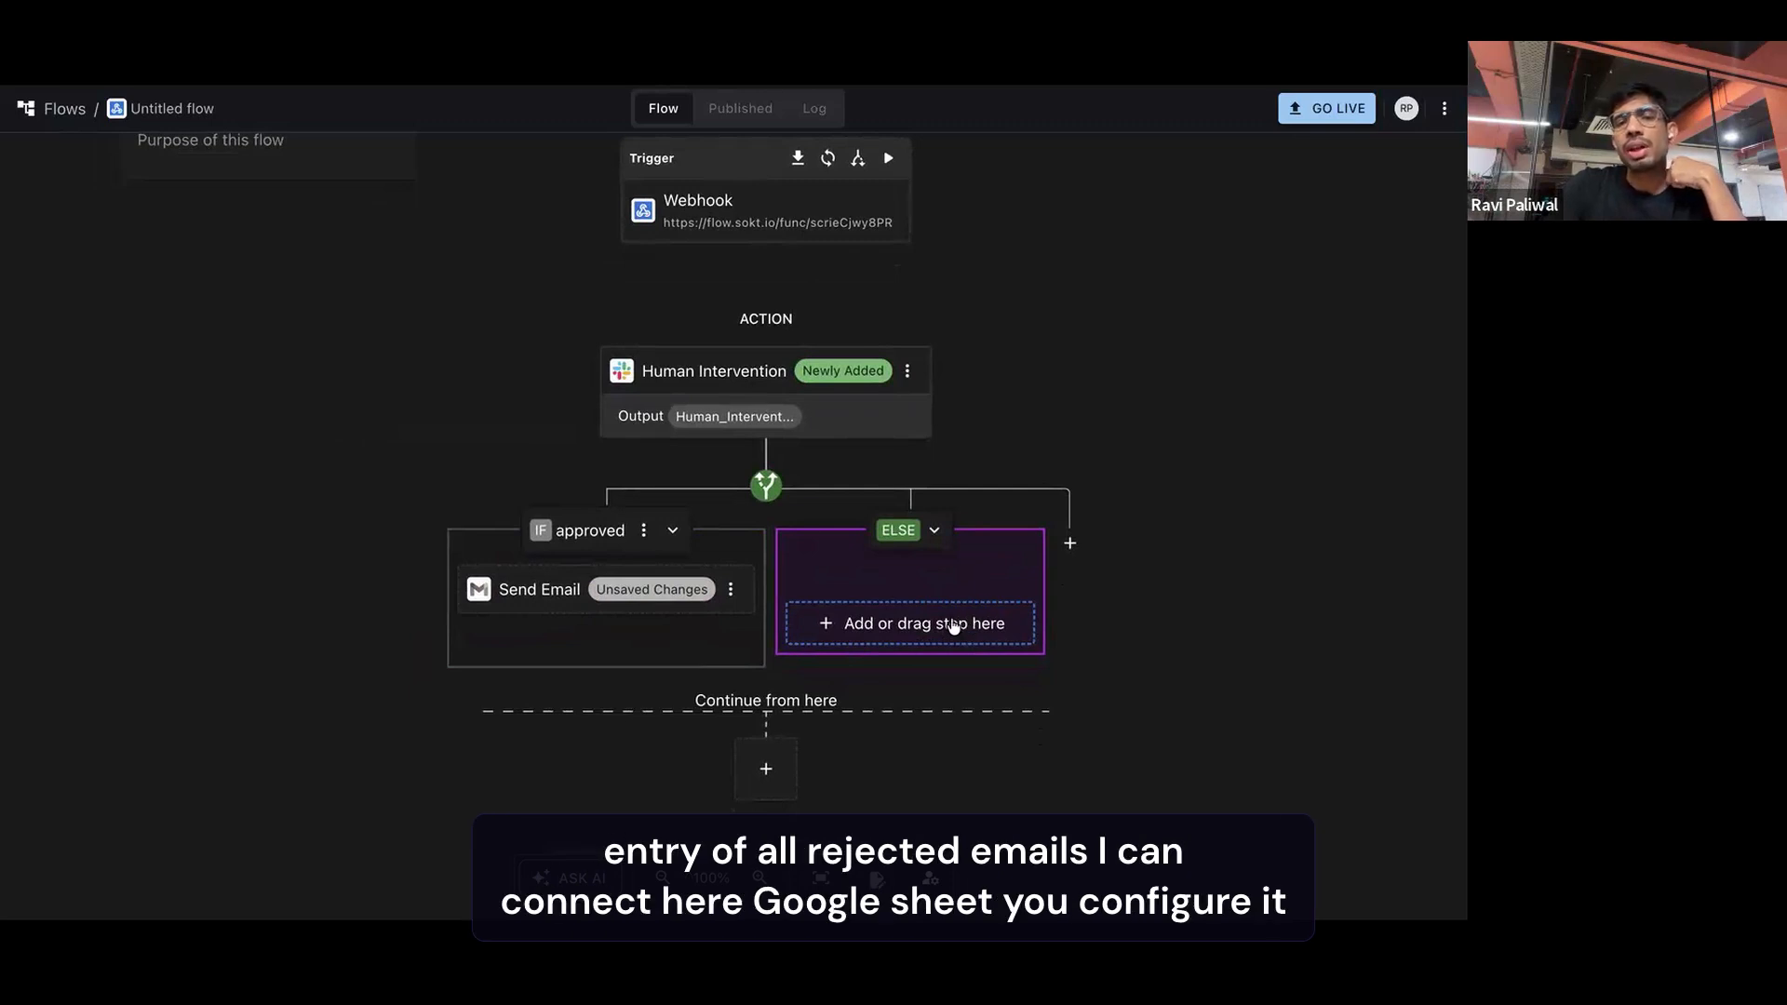
left_click(953, 629)
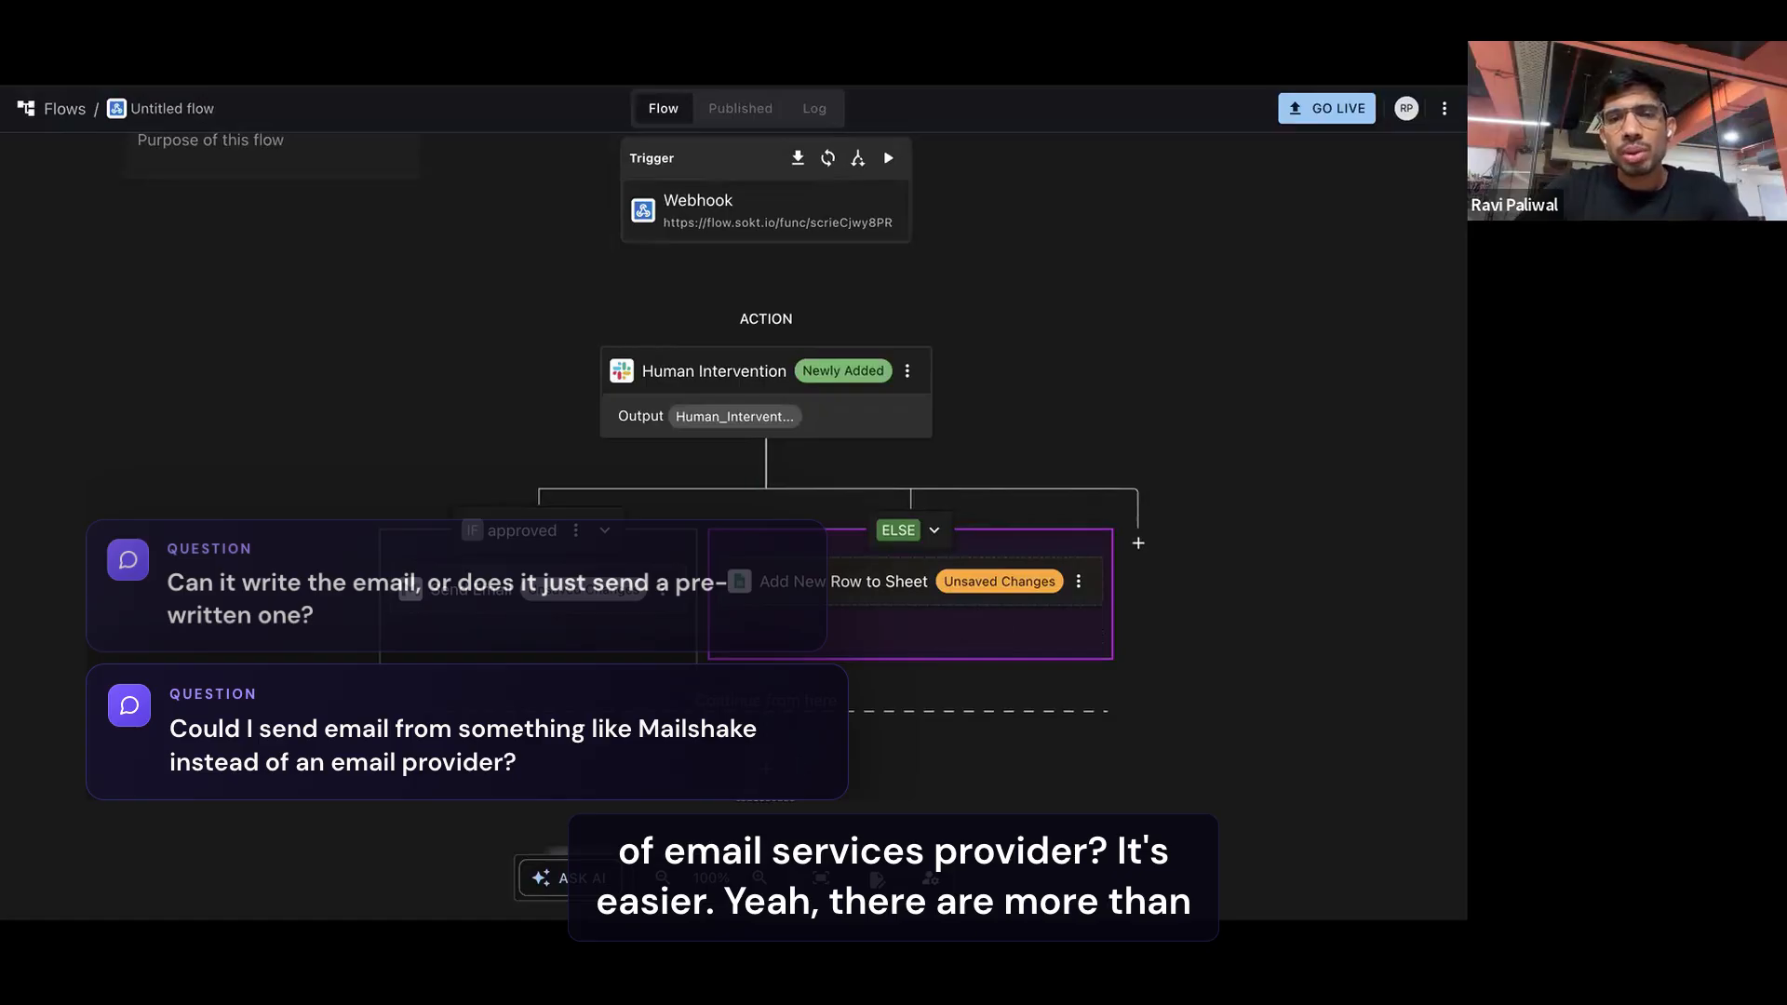
Search the step apps for "mailshake" below the branches and look at the actions it offers
left_click(766, 770)
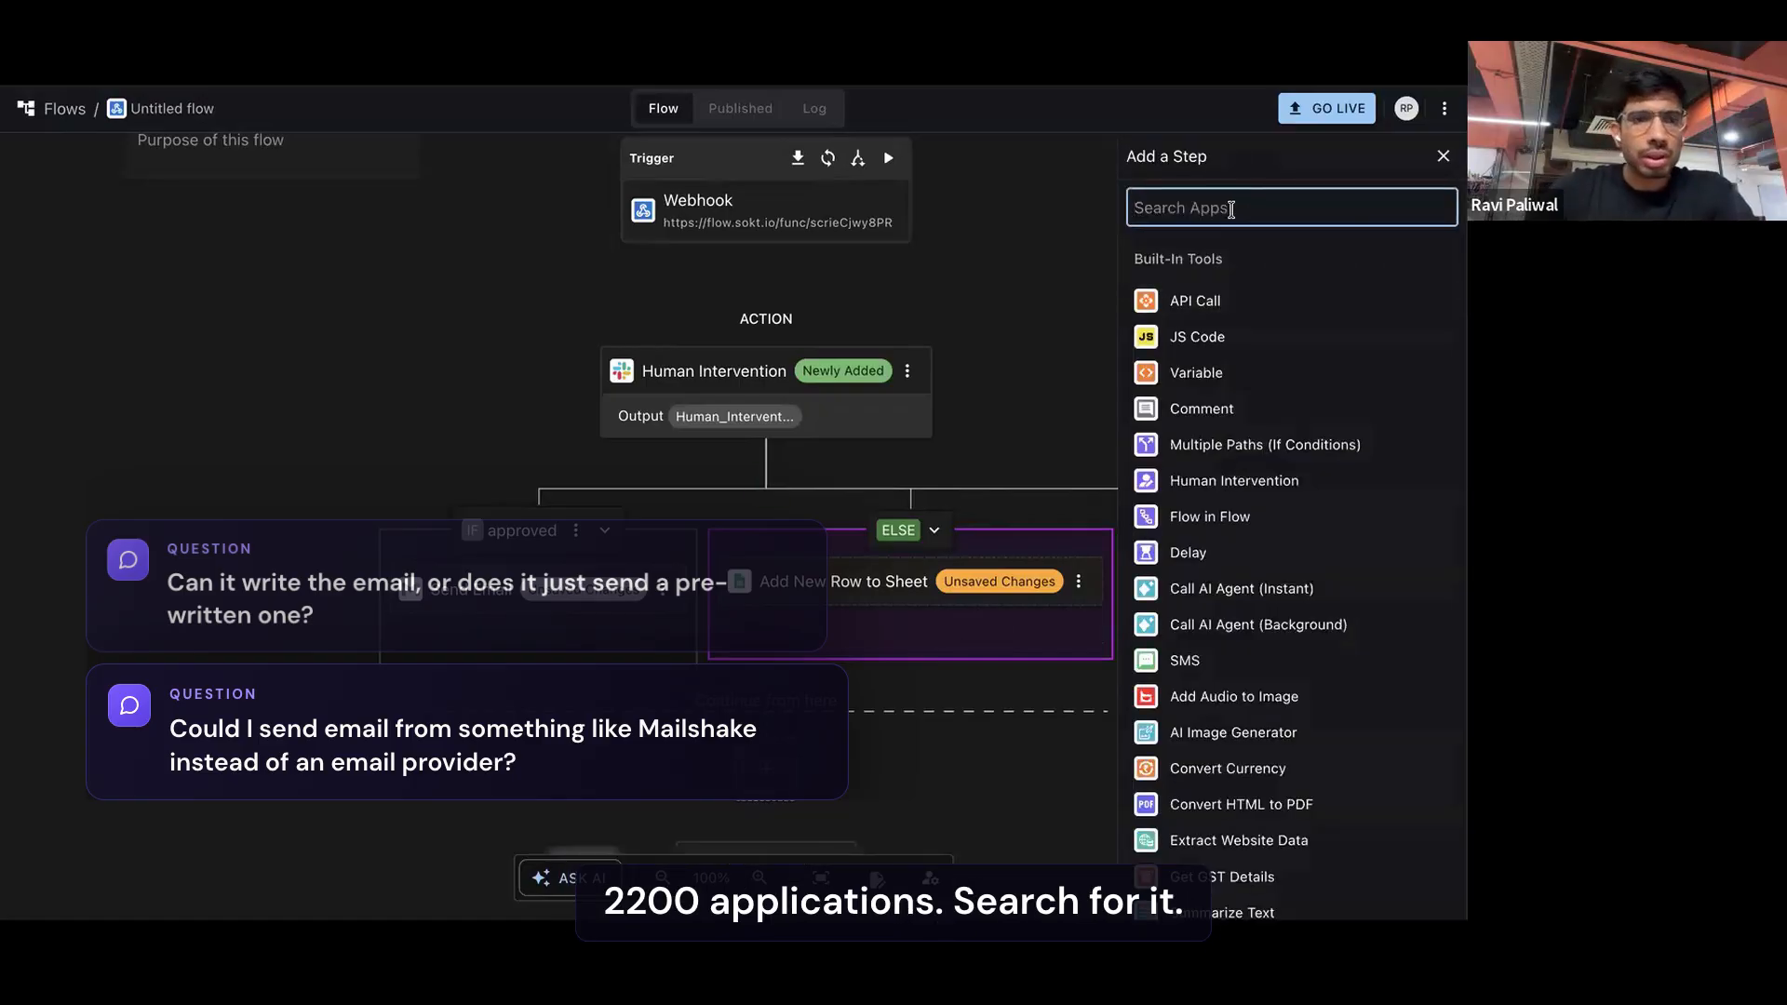
type("mailshake")
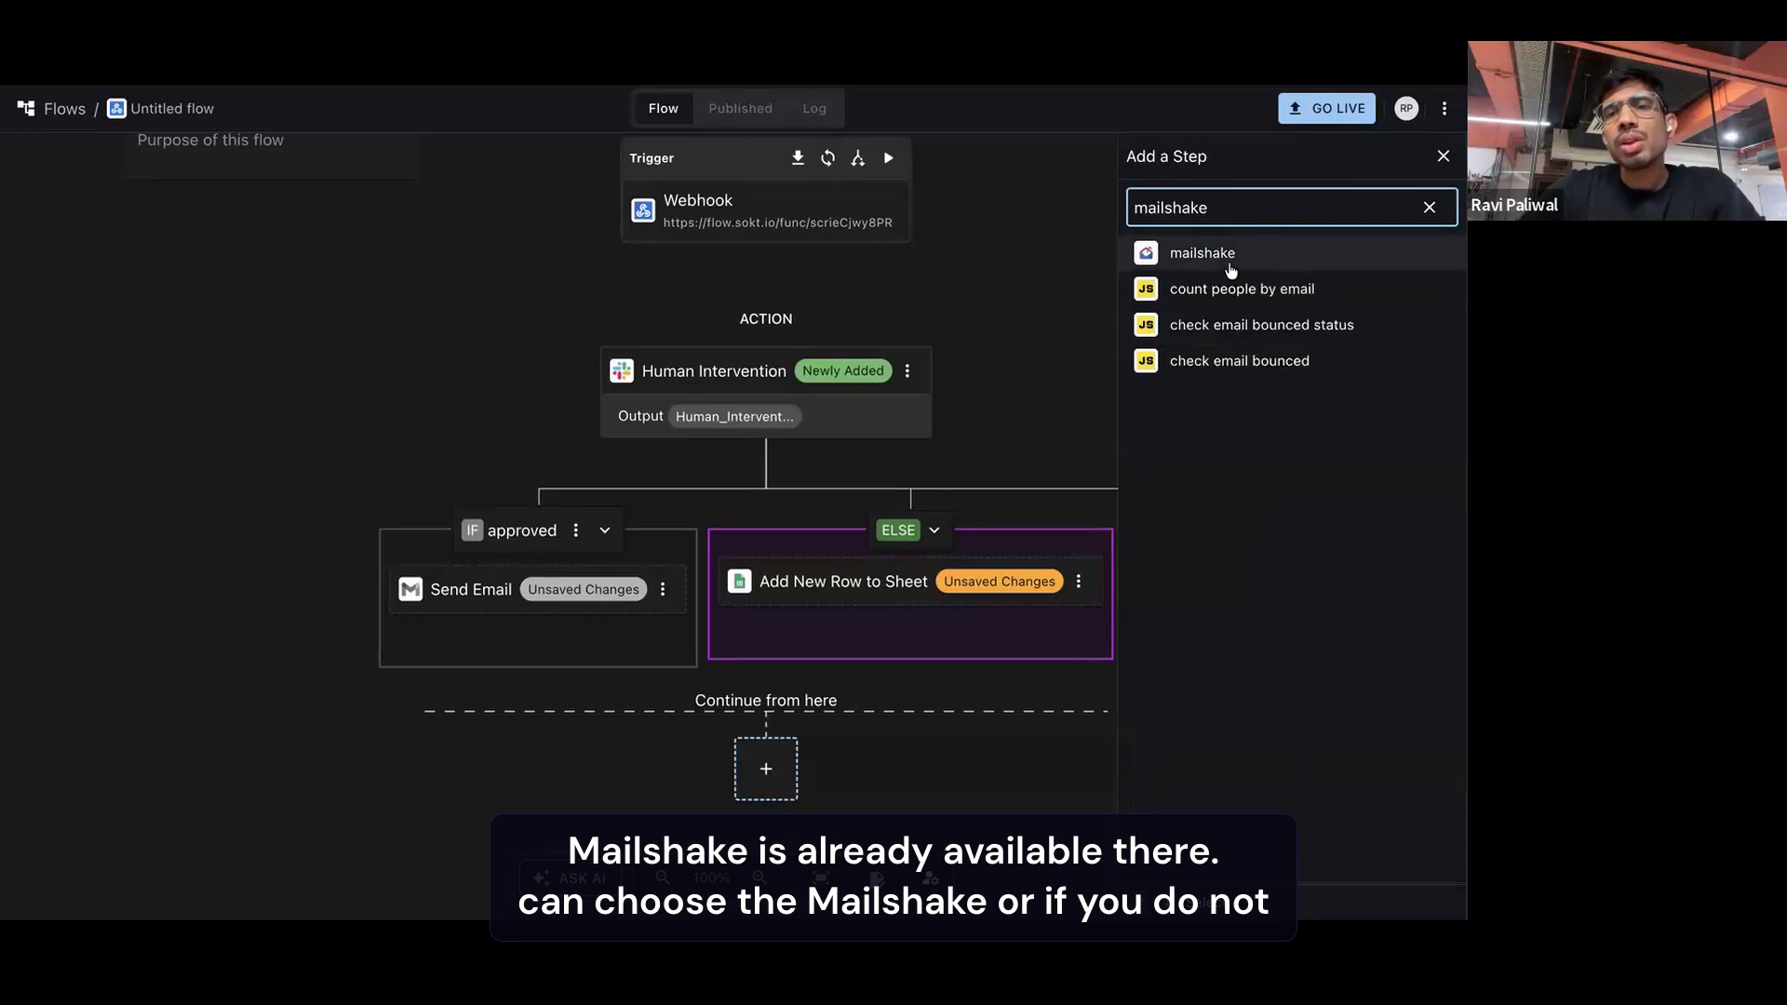
left_click(1217, 260)
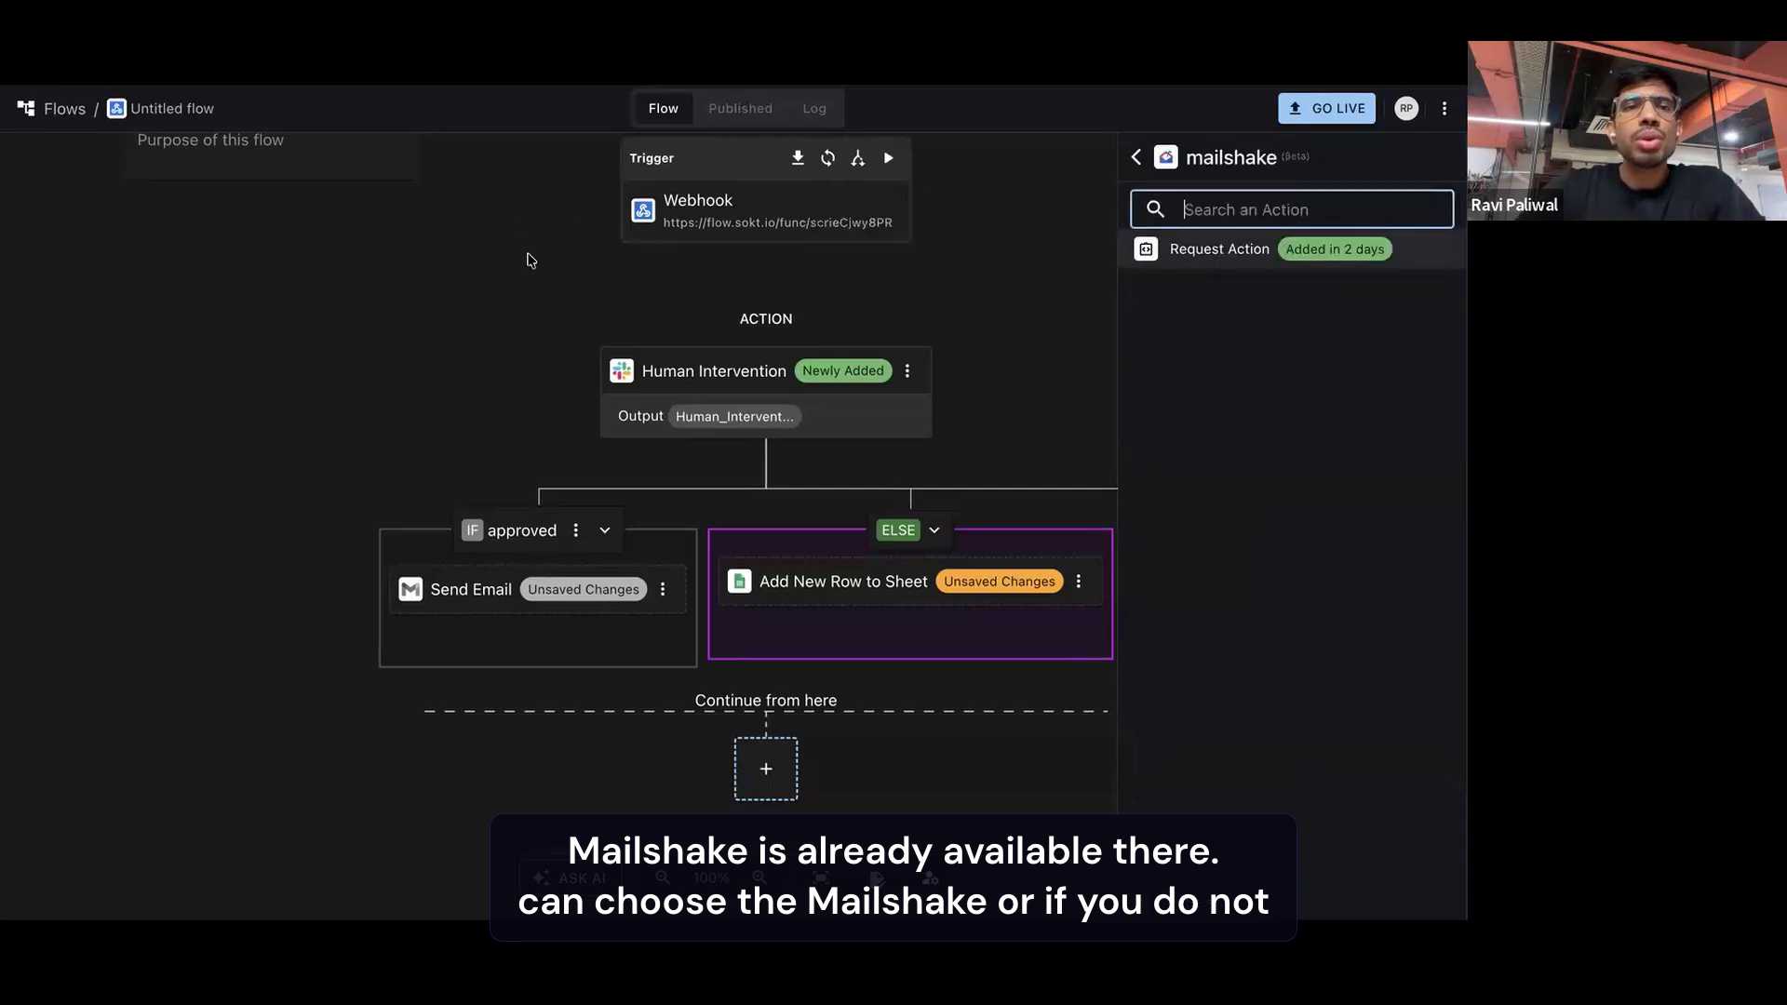
Ask the AI assistant "I want to send email using mail shake" for the current flow
scroll(618, 787, "down", 1)
scroll(618, 787, "down", 1)
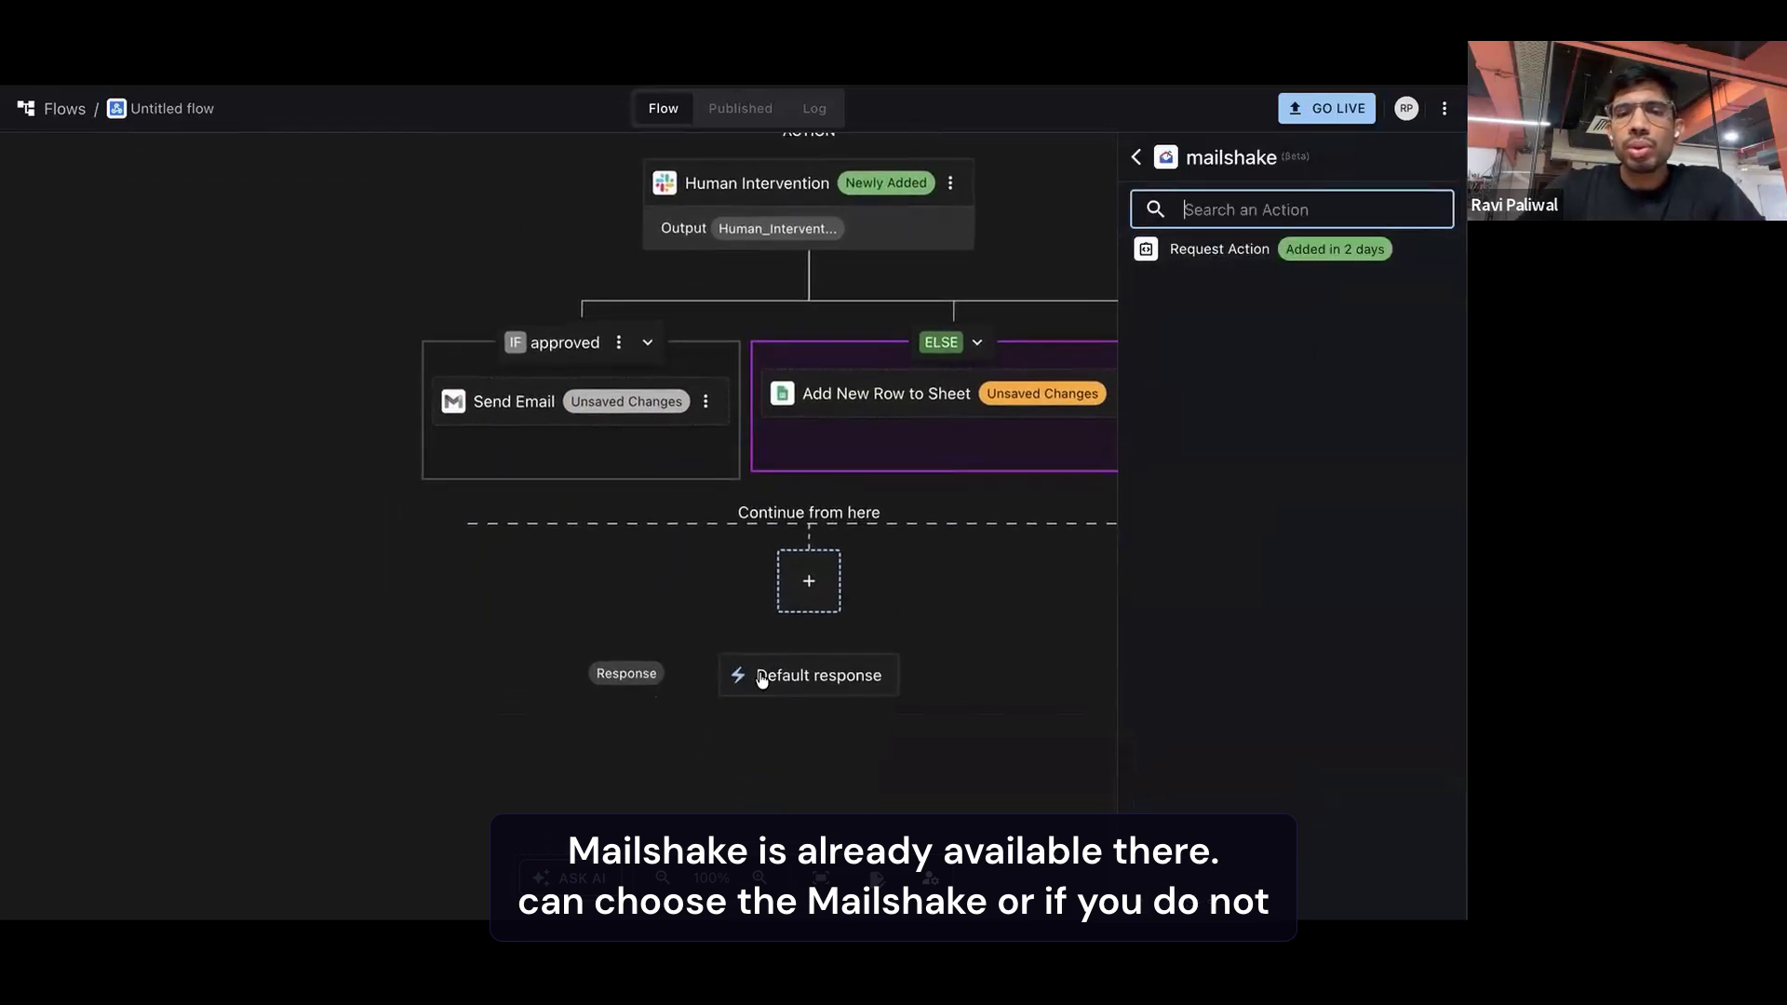
scroll(654, 596, "down", 3)
left_click(563, 877)
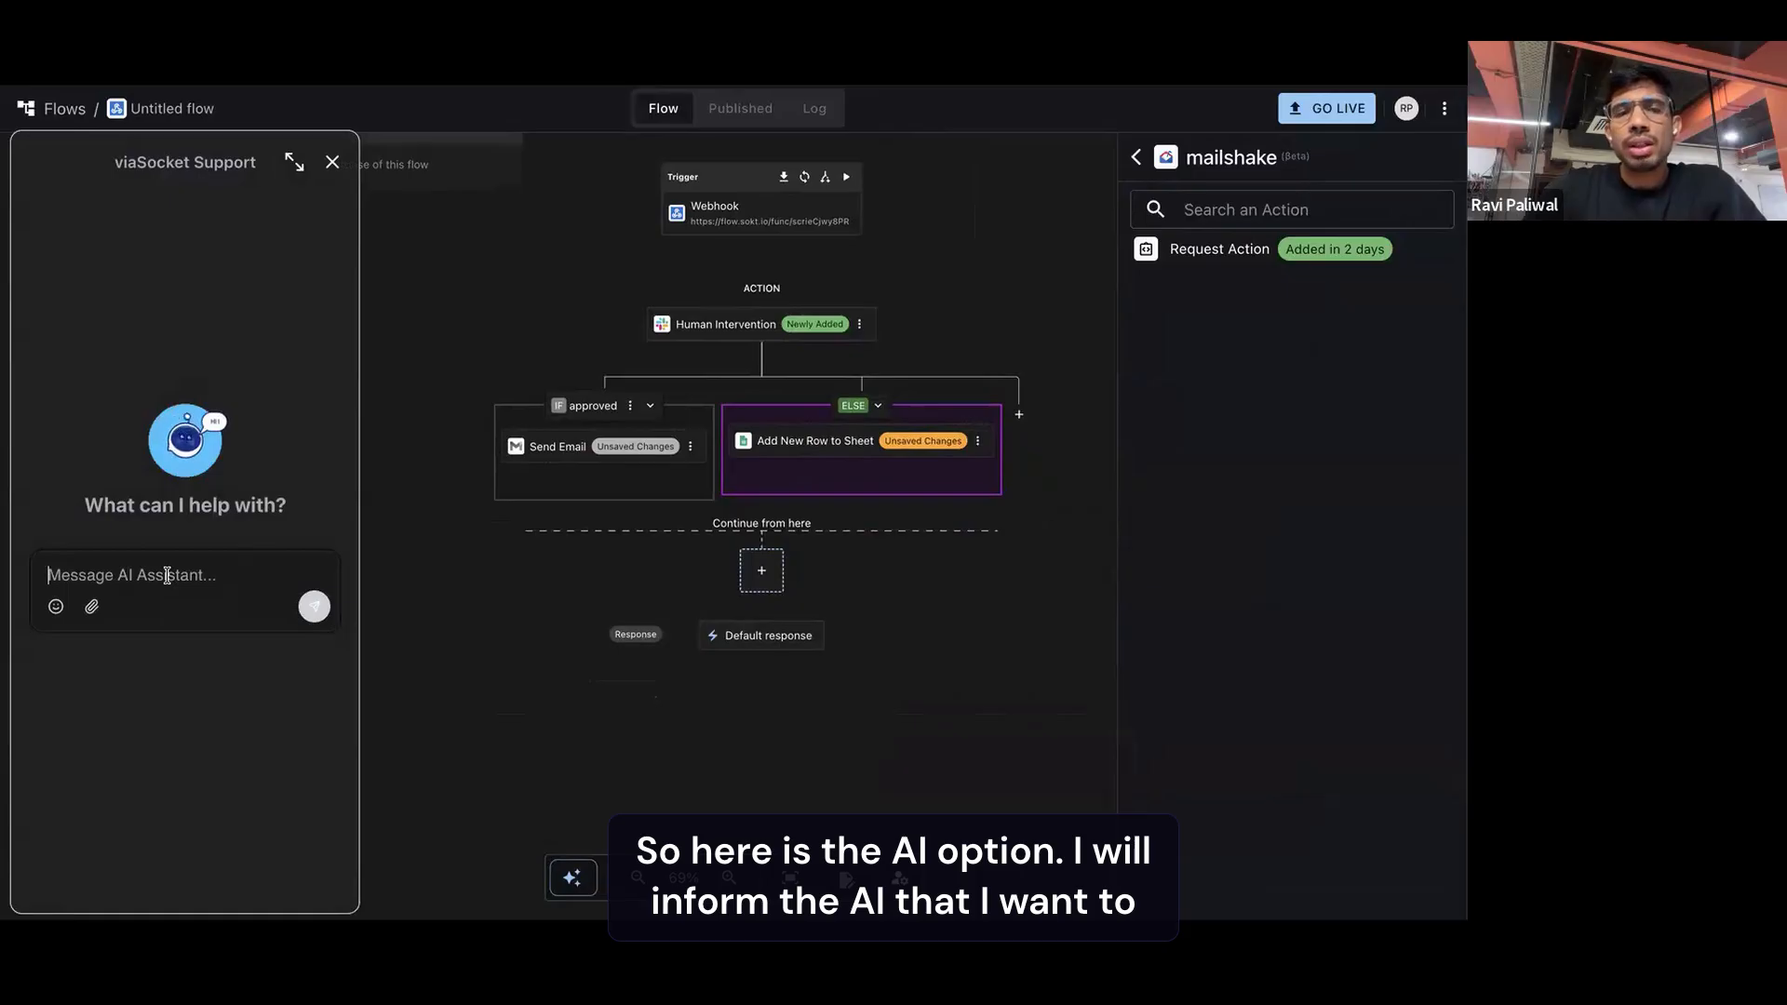
type("I want ")
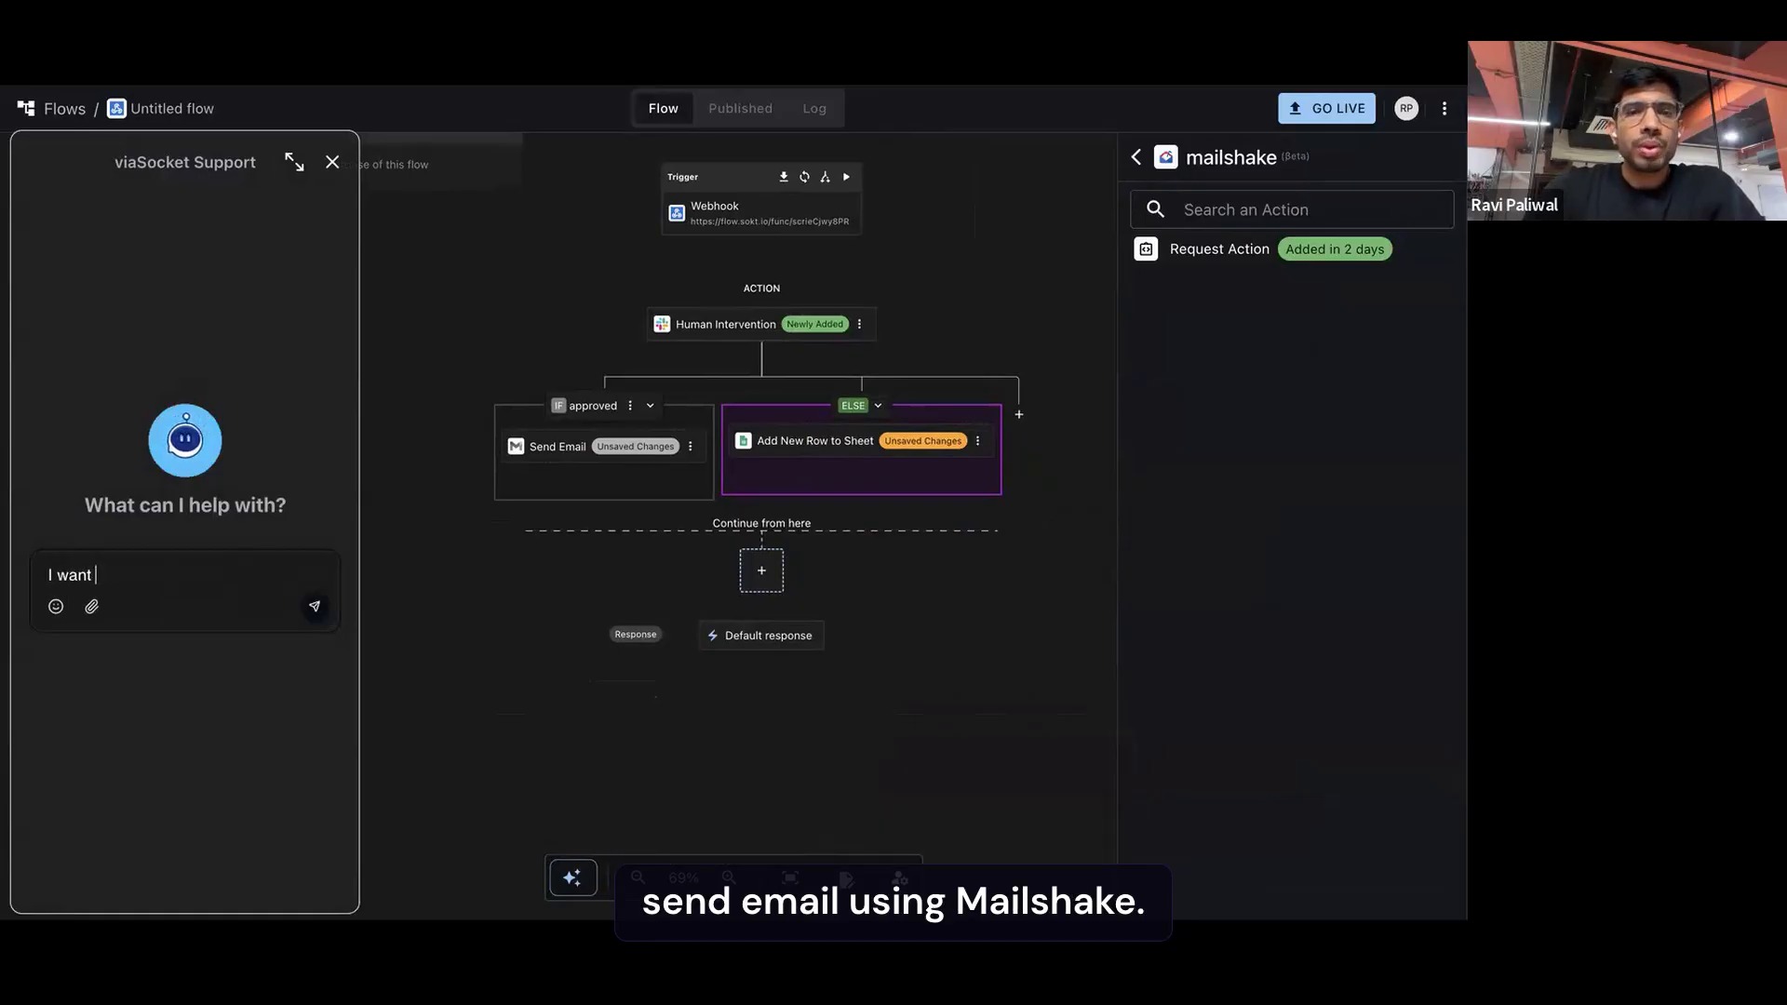
type("to send email using mail shake")
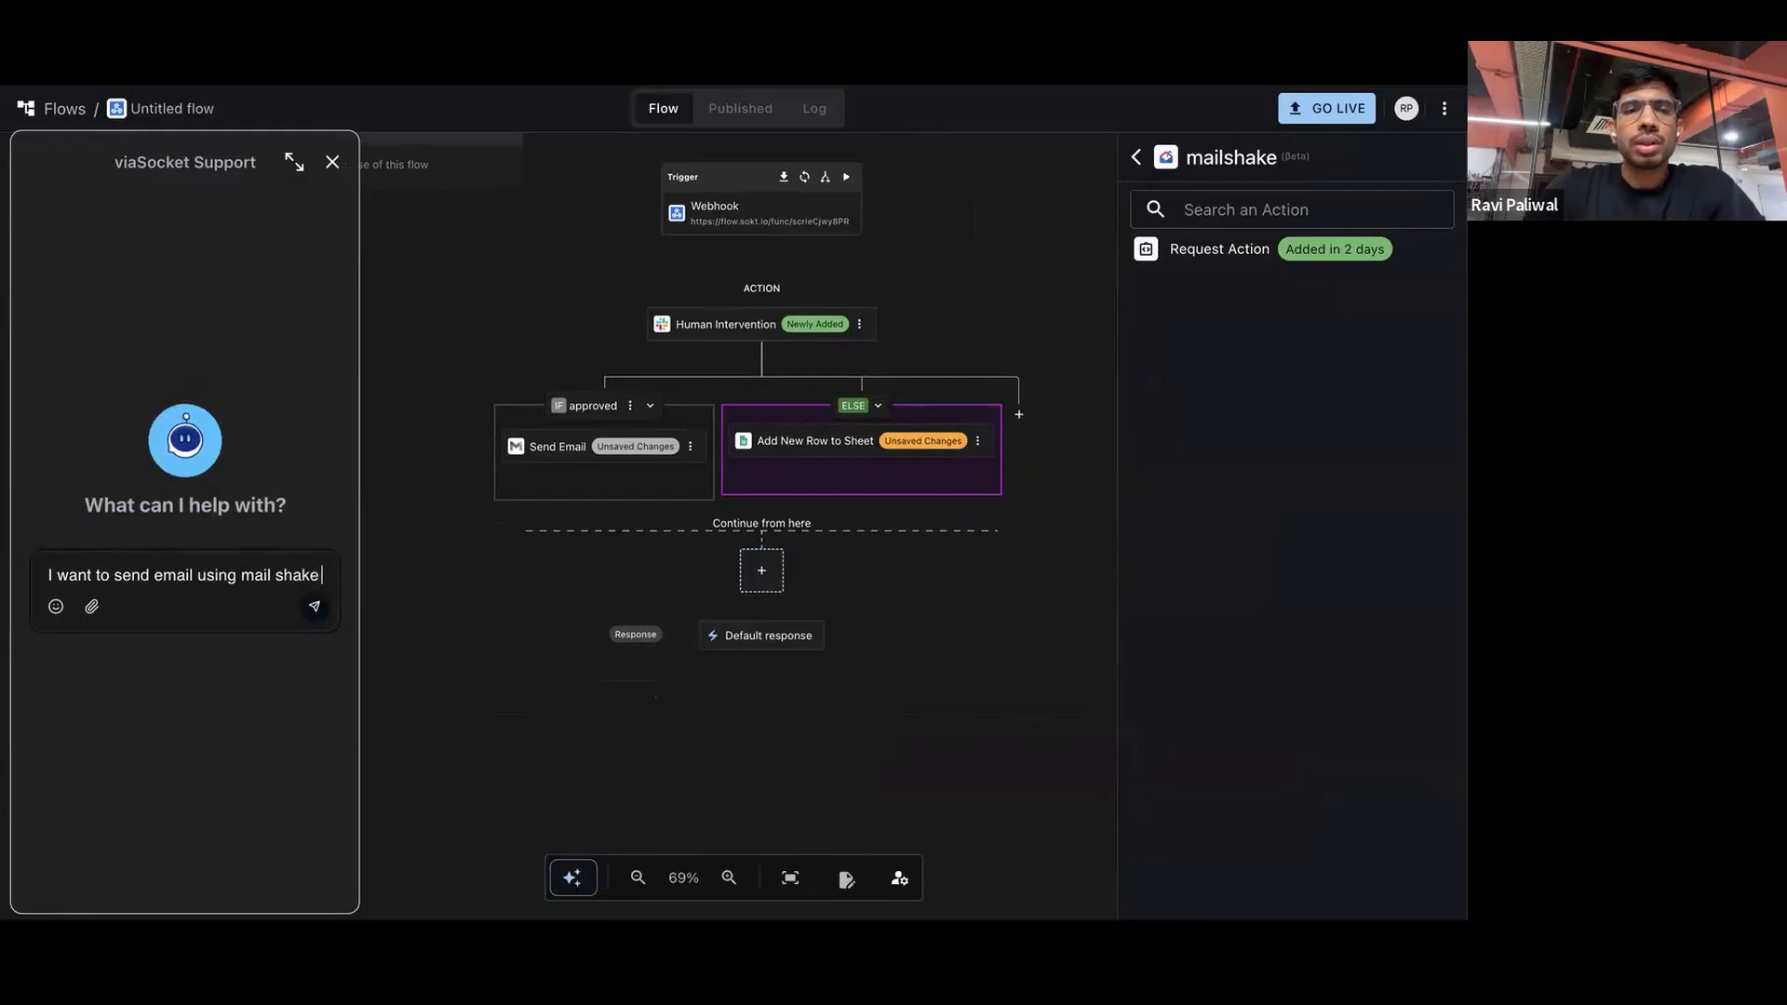
key("Return")
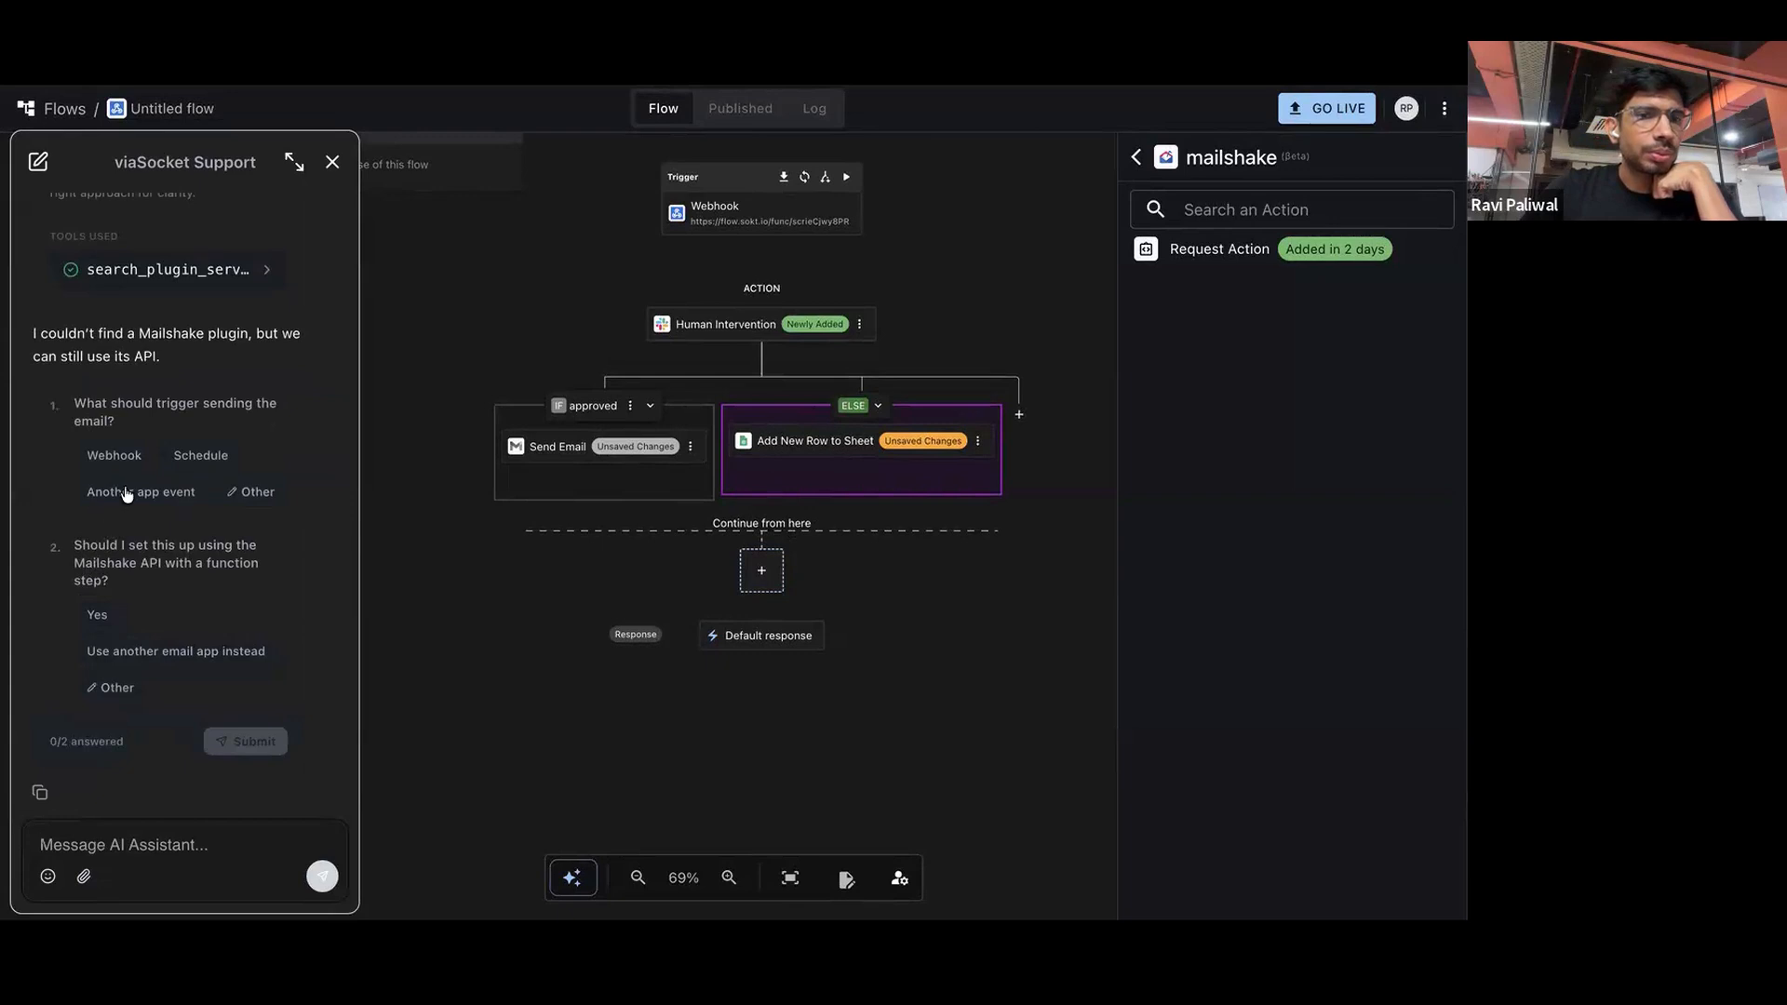
Answer the assistant's setup questions with Webhook as the trigger and Yes to using the Mailshake API, and submit them
left_click(252, 744)
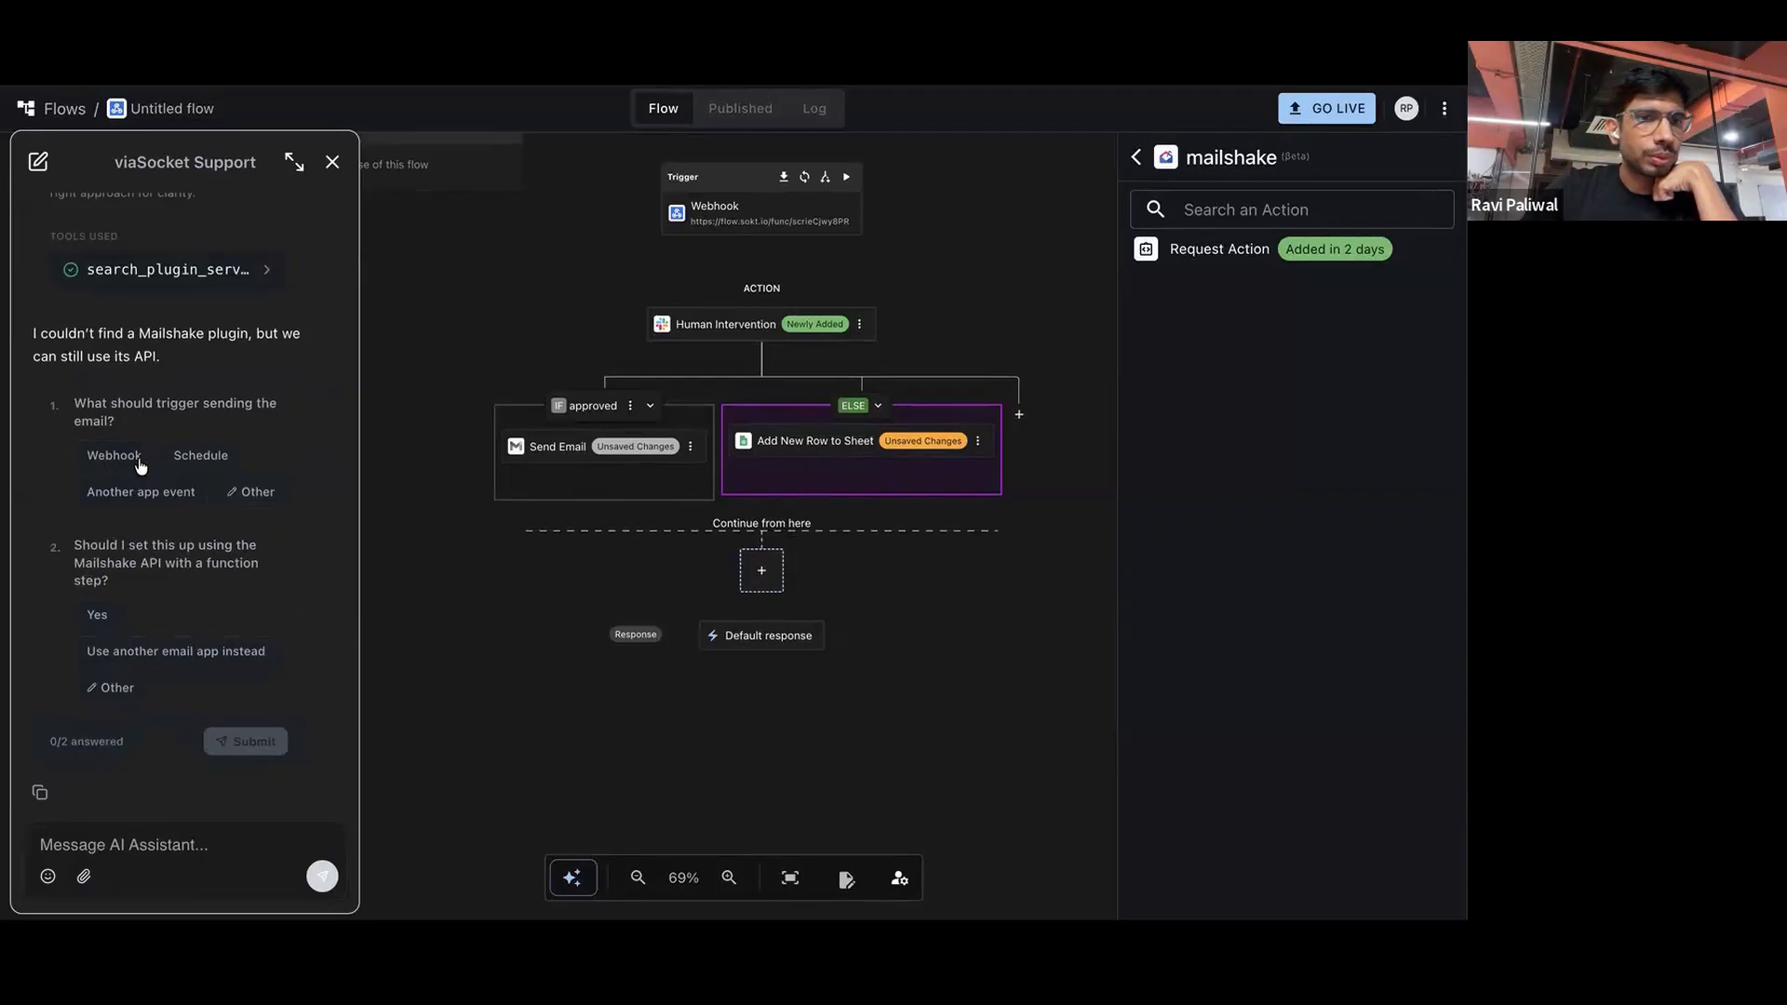
left_click(138, 461)
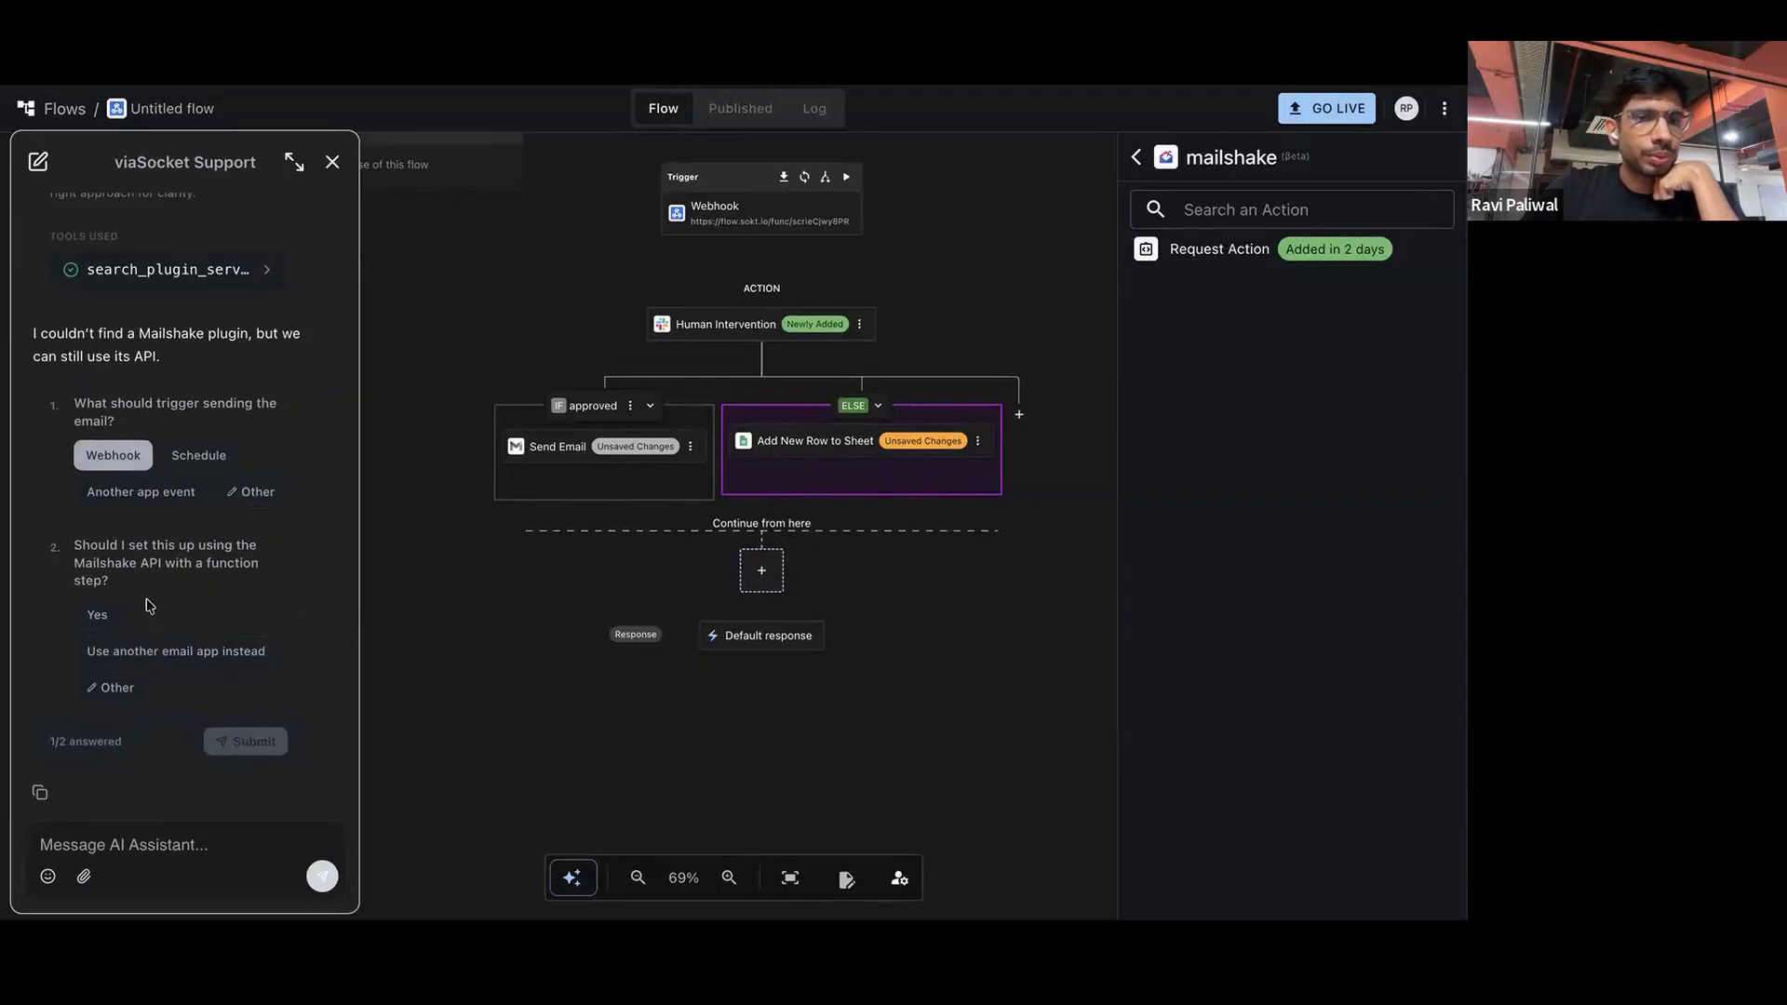
left_click(101, 617)
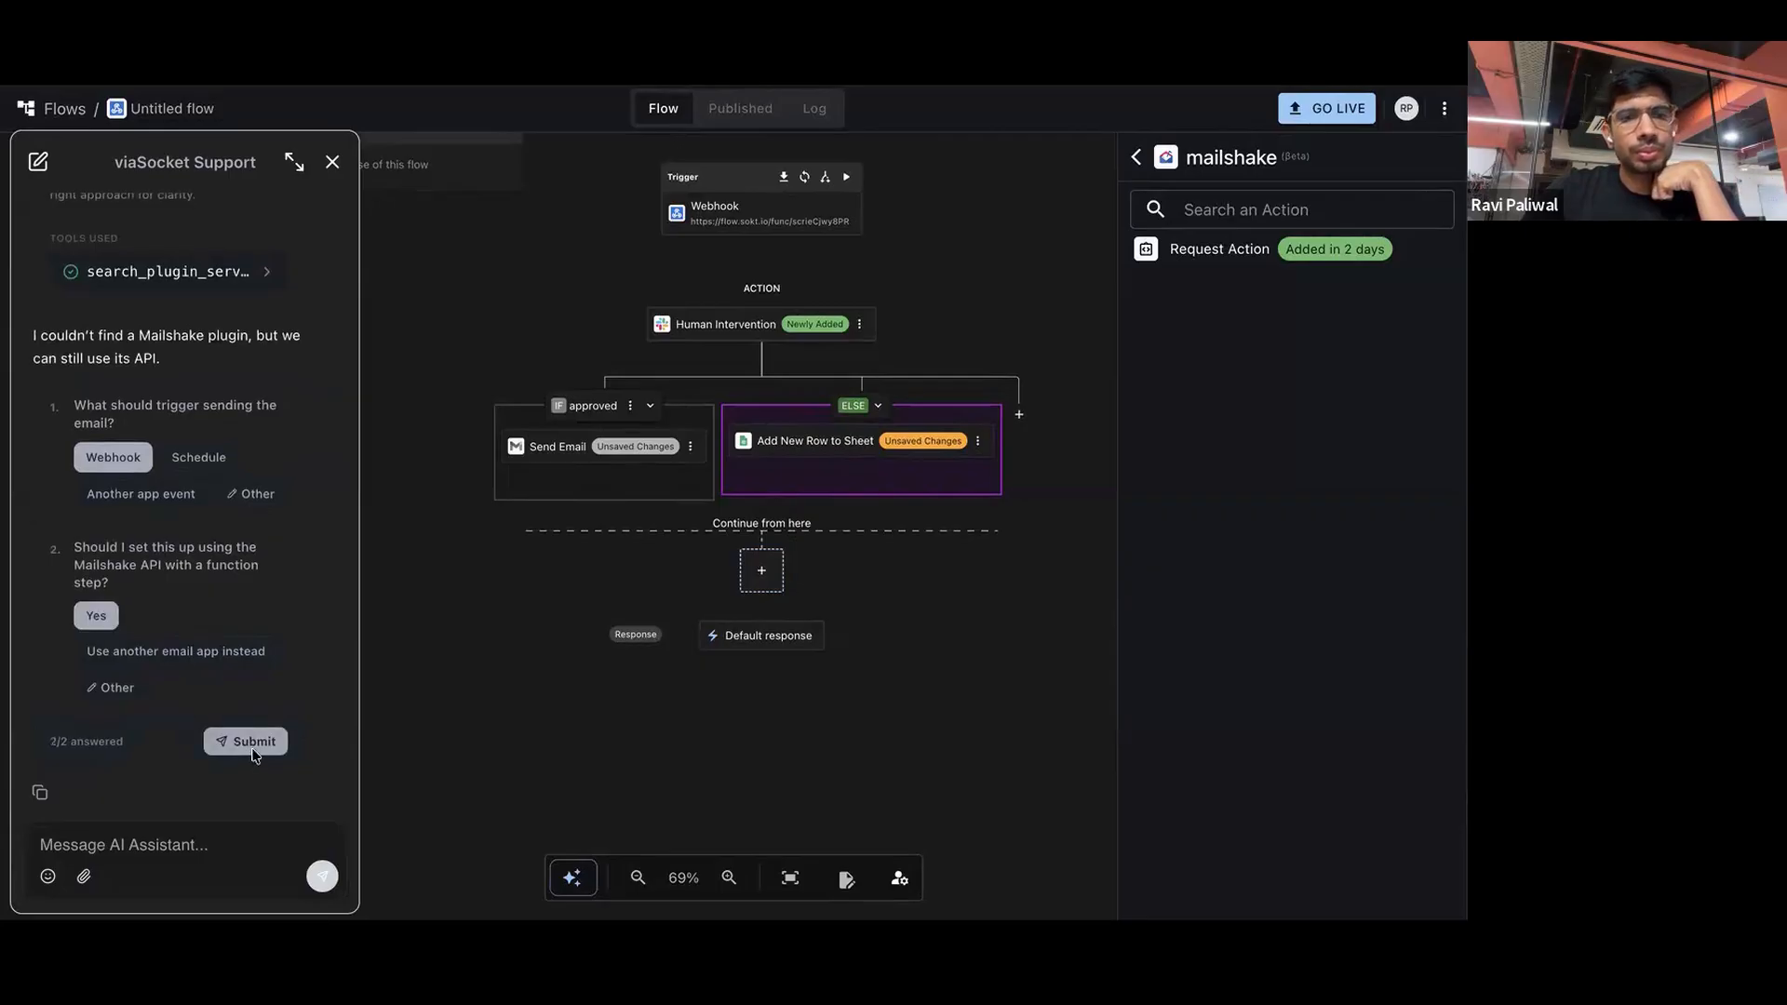
left_click(247, 742)
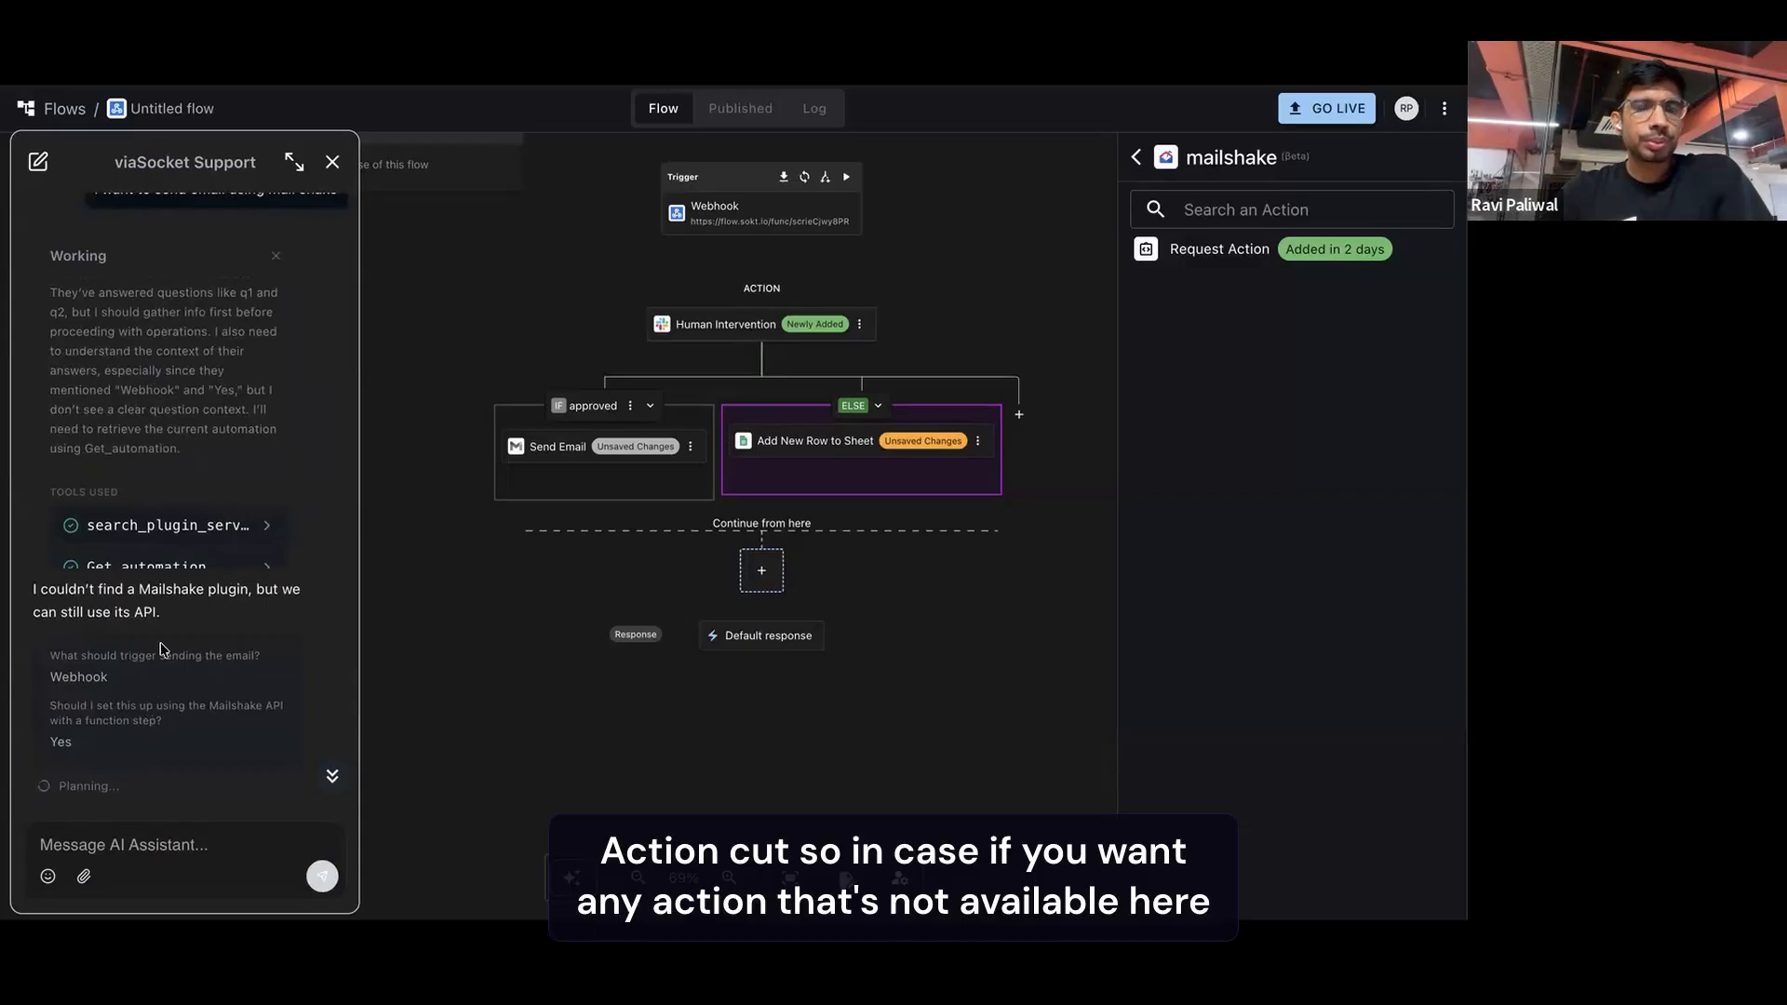
Submit a request for a new mailshake action with the description "I want to send email from mailshakr"
left_click(1177, 221)
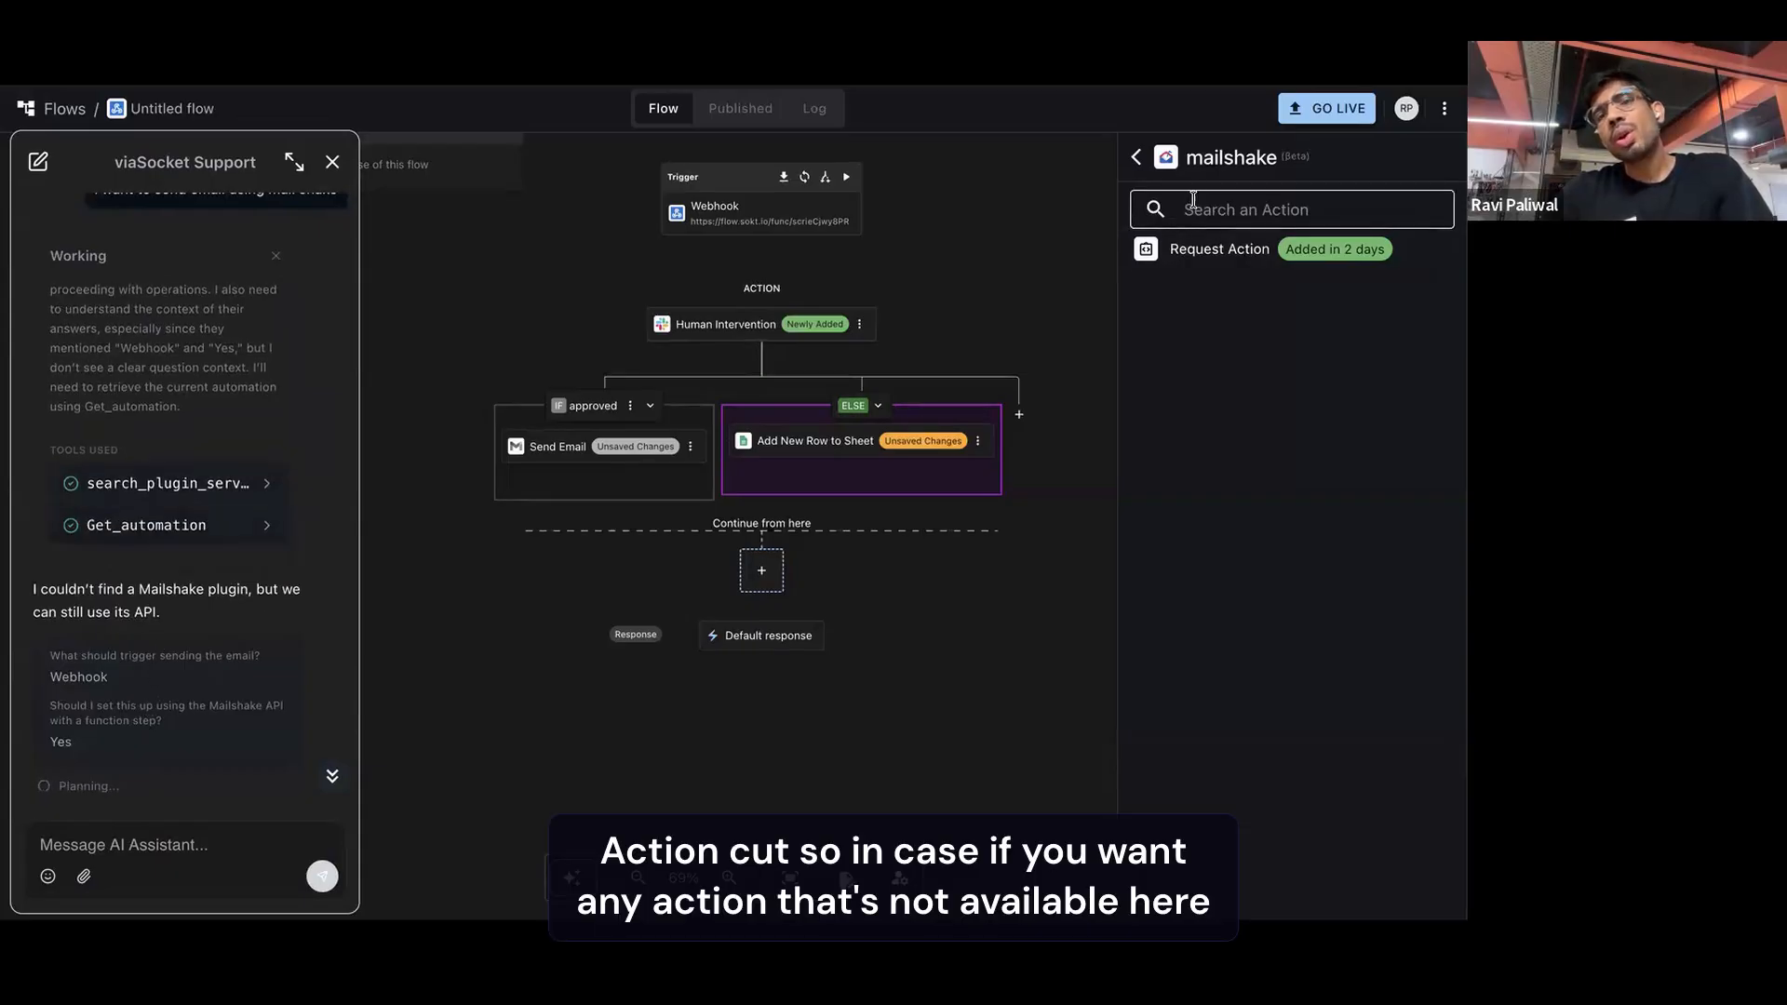
left_click(1246, 253)
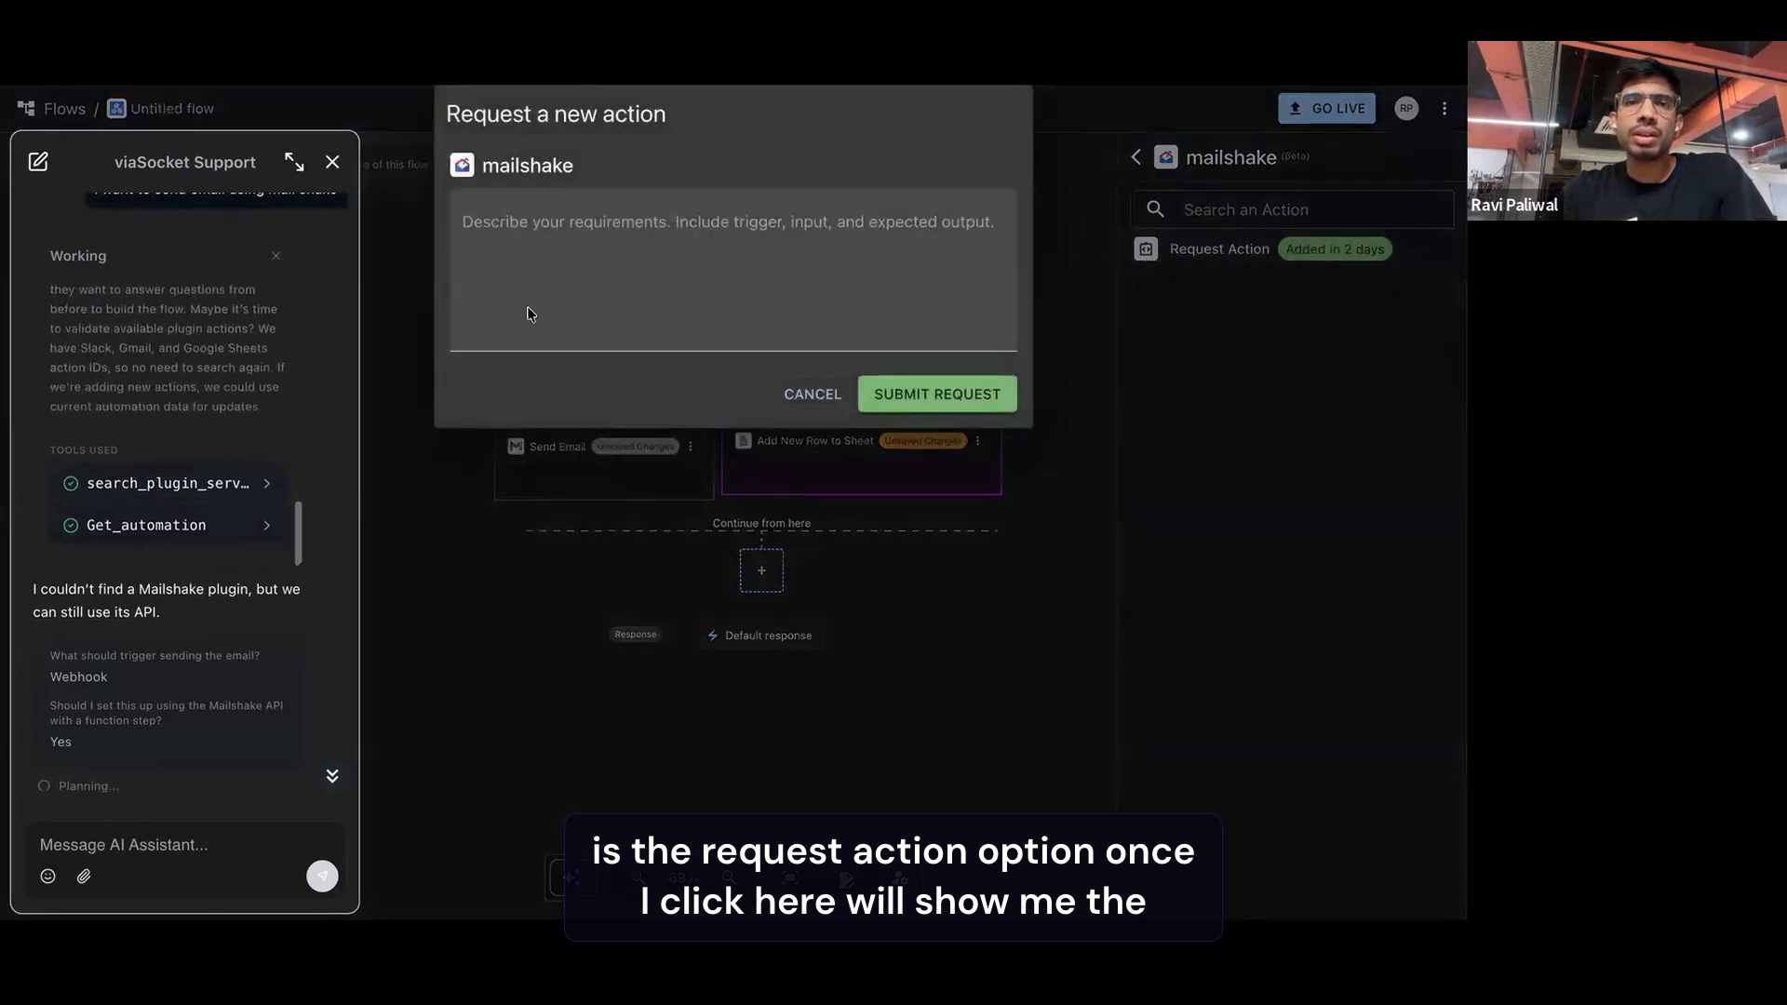
left_click(647, 251)
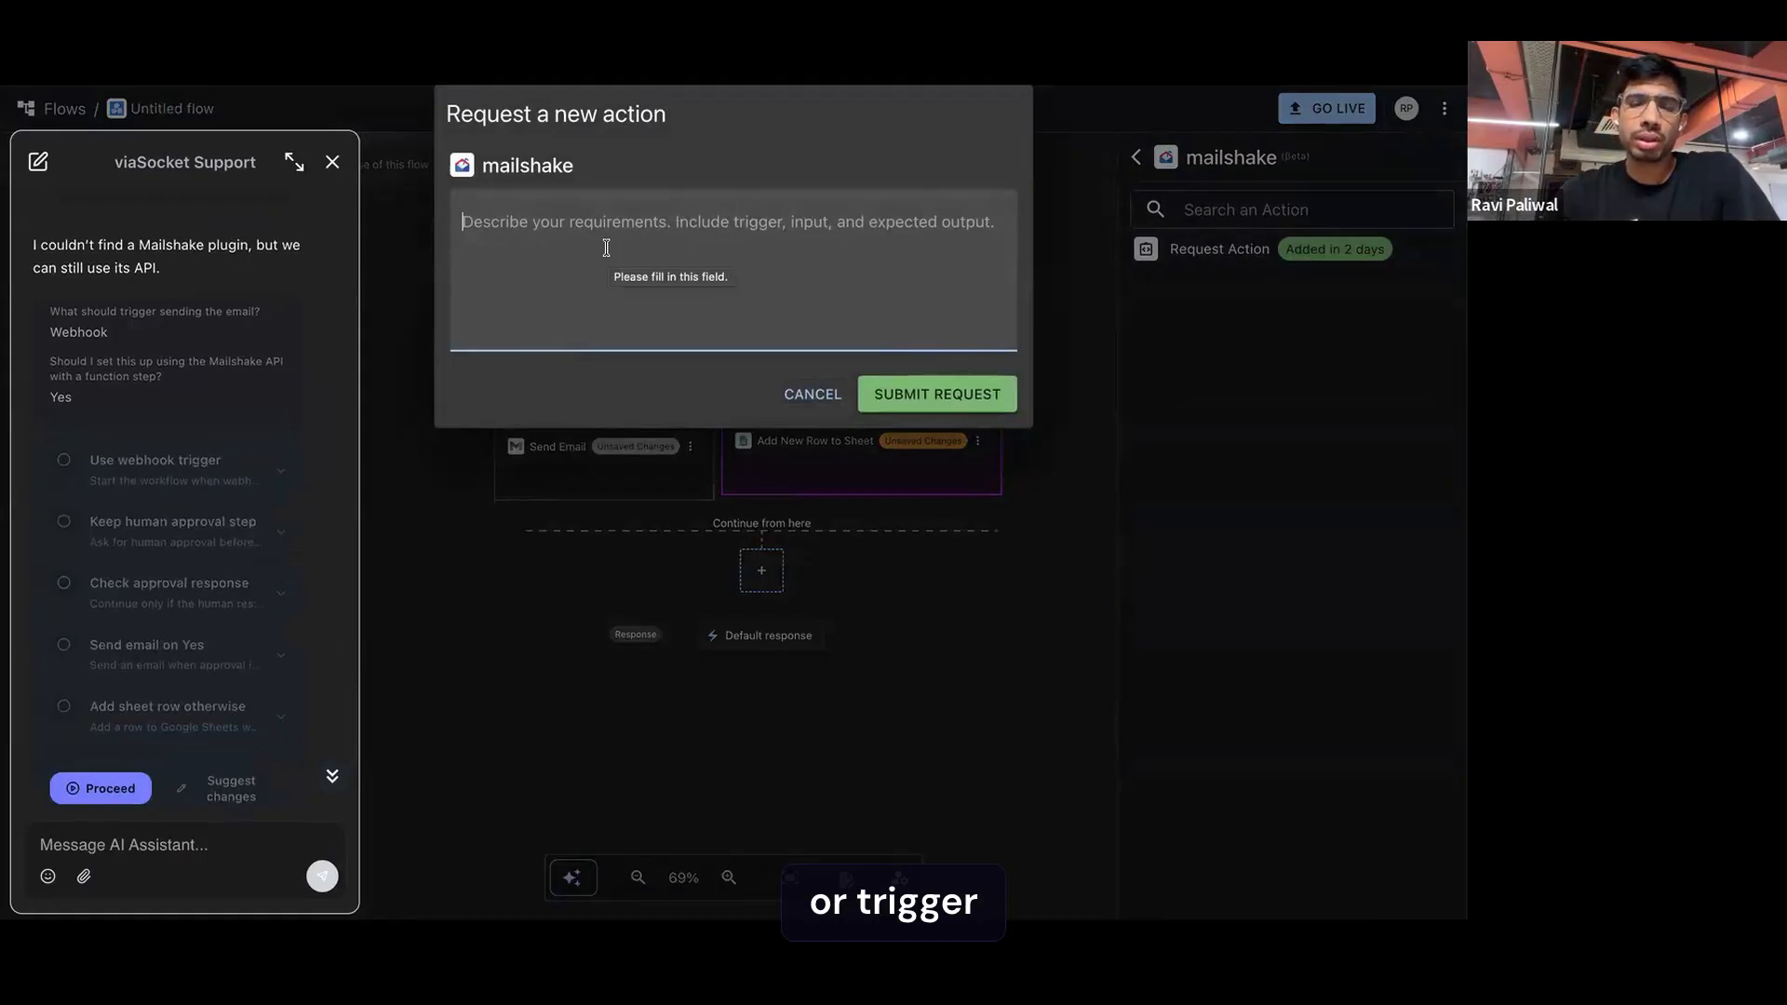
type("I want to se")
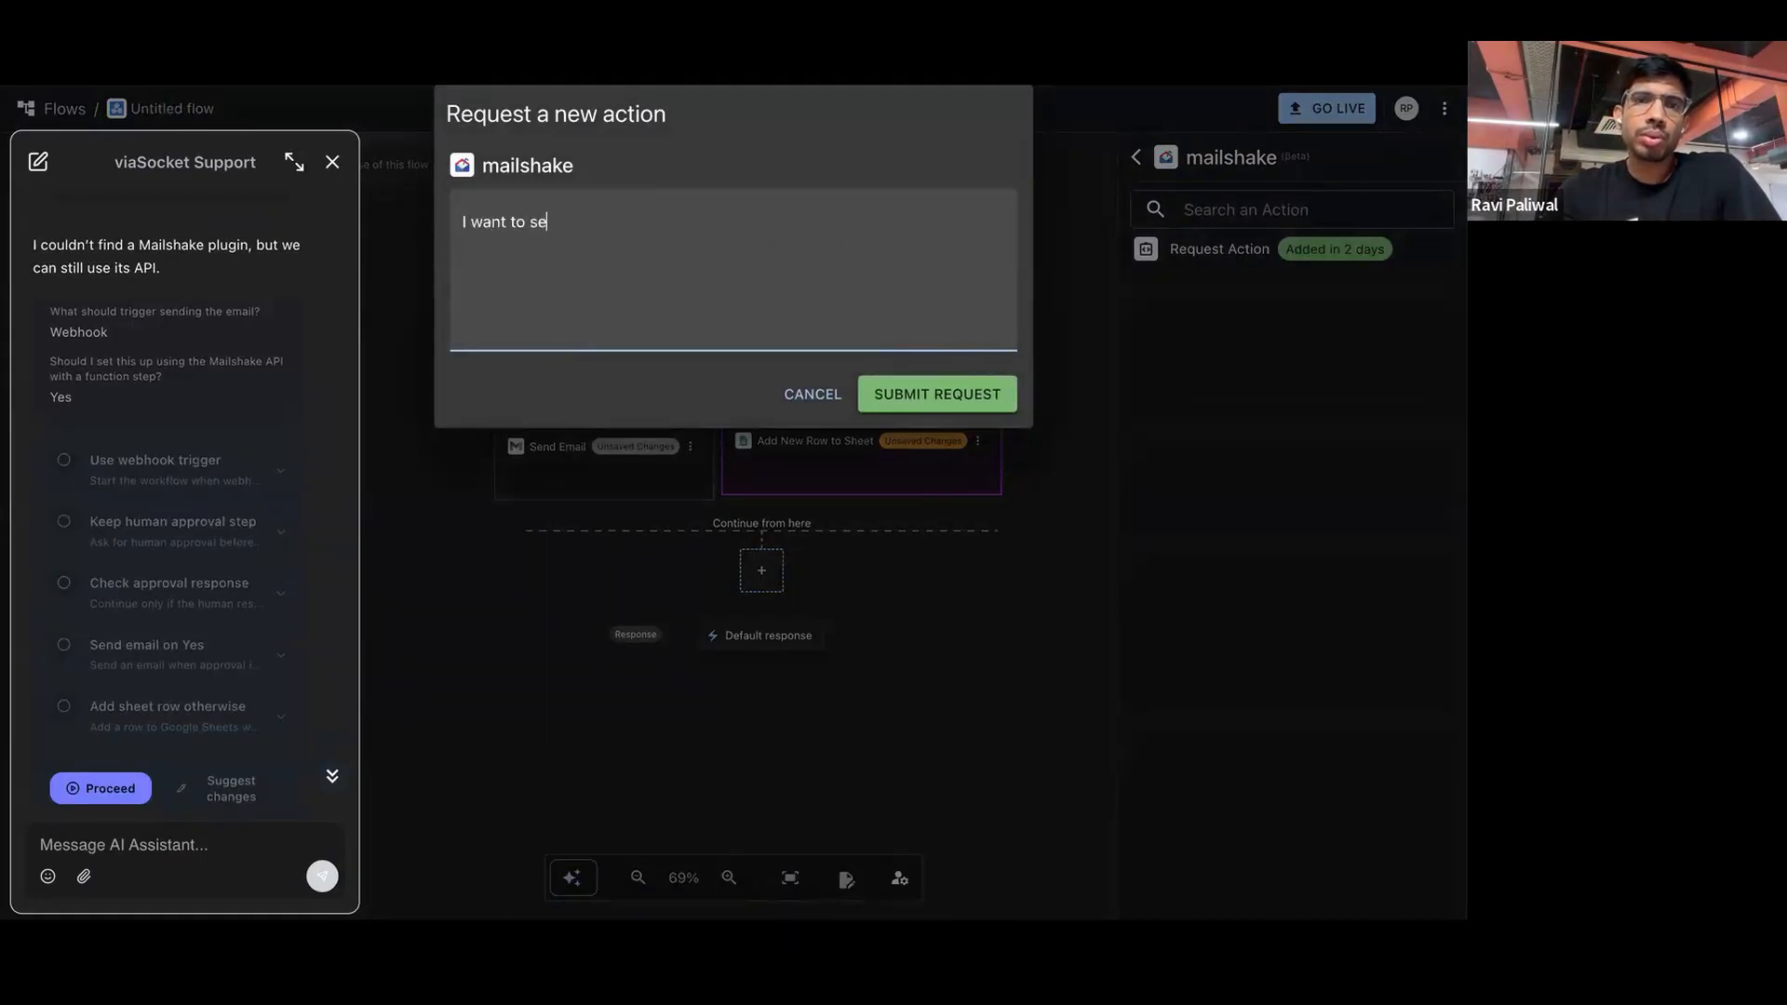
type("nd email from mailshakr")
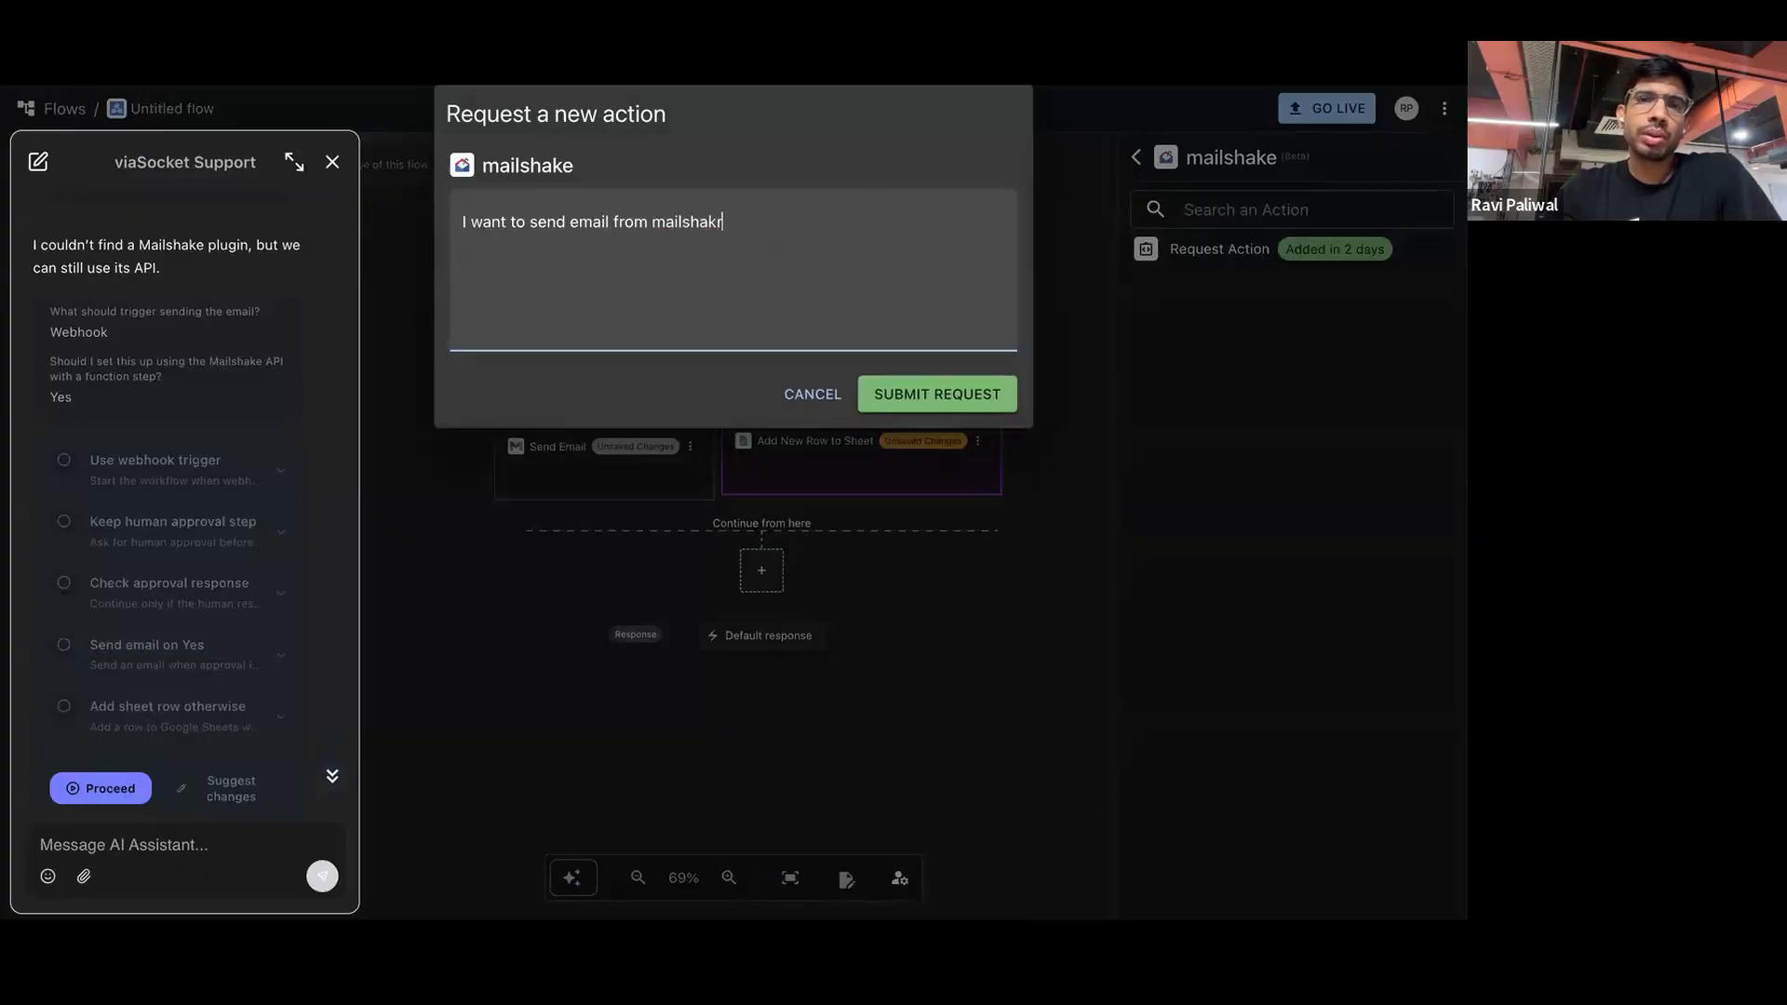
left_click(938, 392)
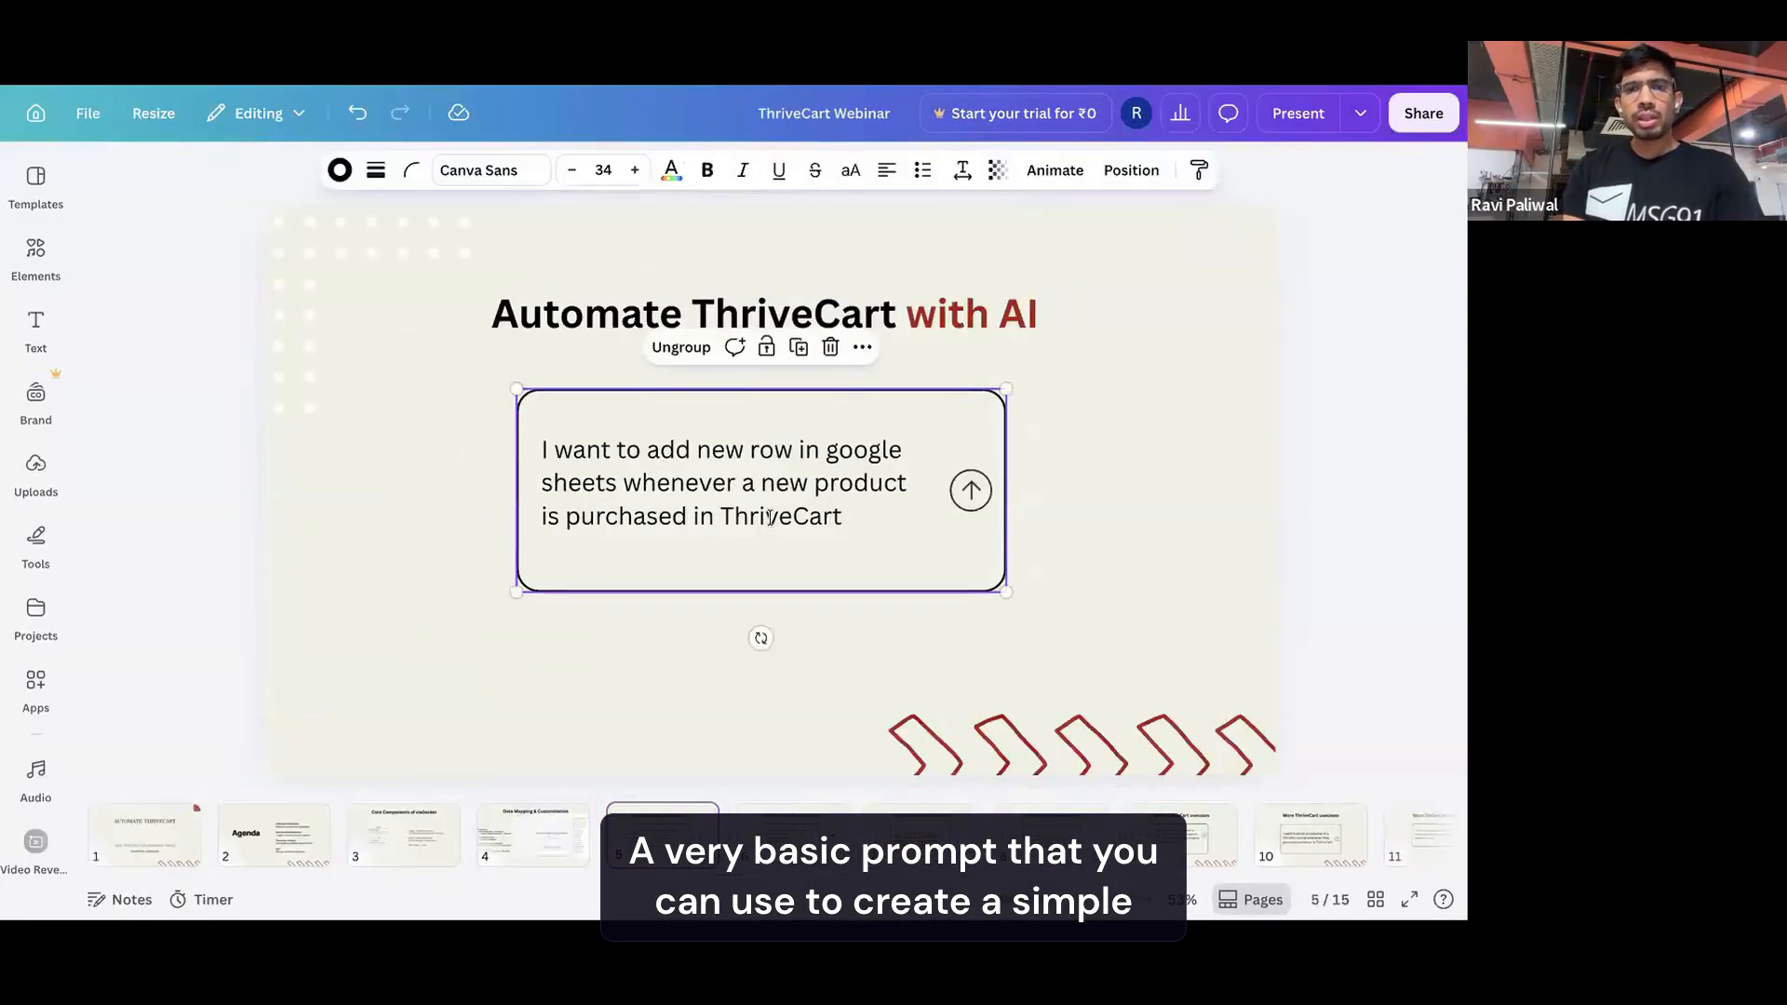
Switch to the ThriveCart Webinar presentation in Canva and highlight the prompt text on the "Automate ThriveCart with AI" slide
key("ctrl+a")
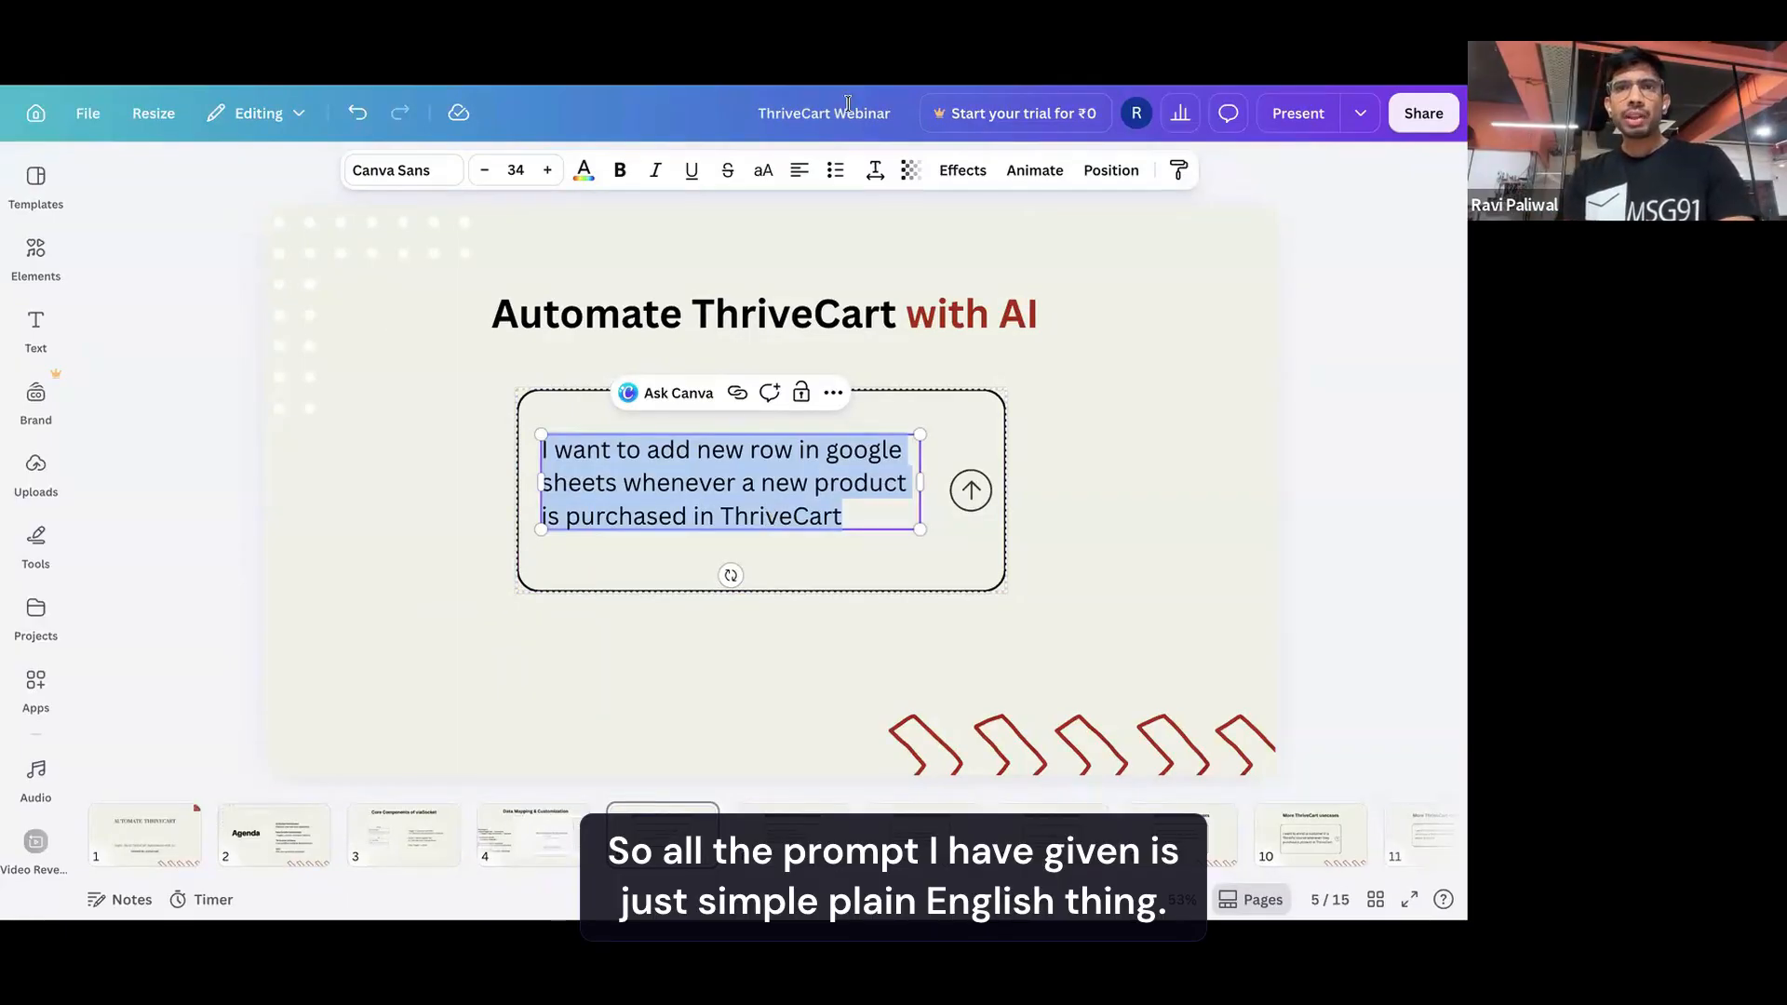
left_click(586, 447)
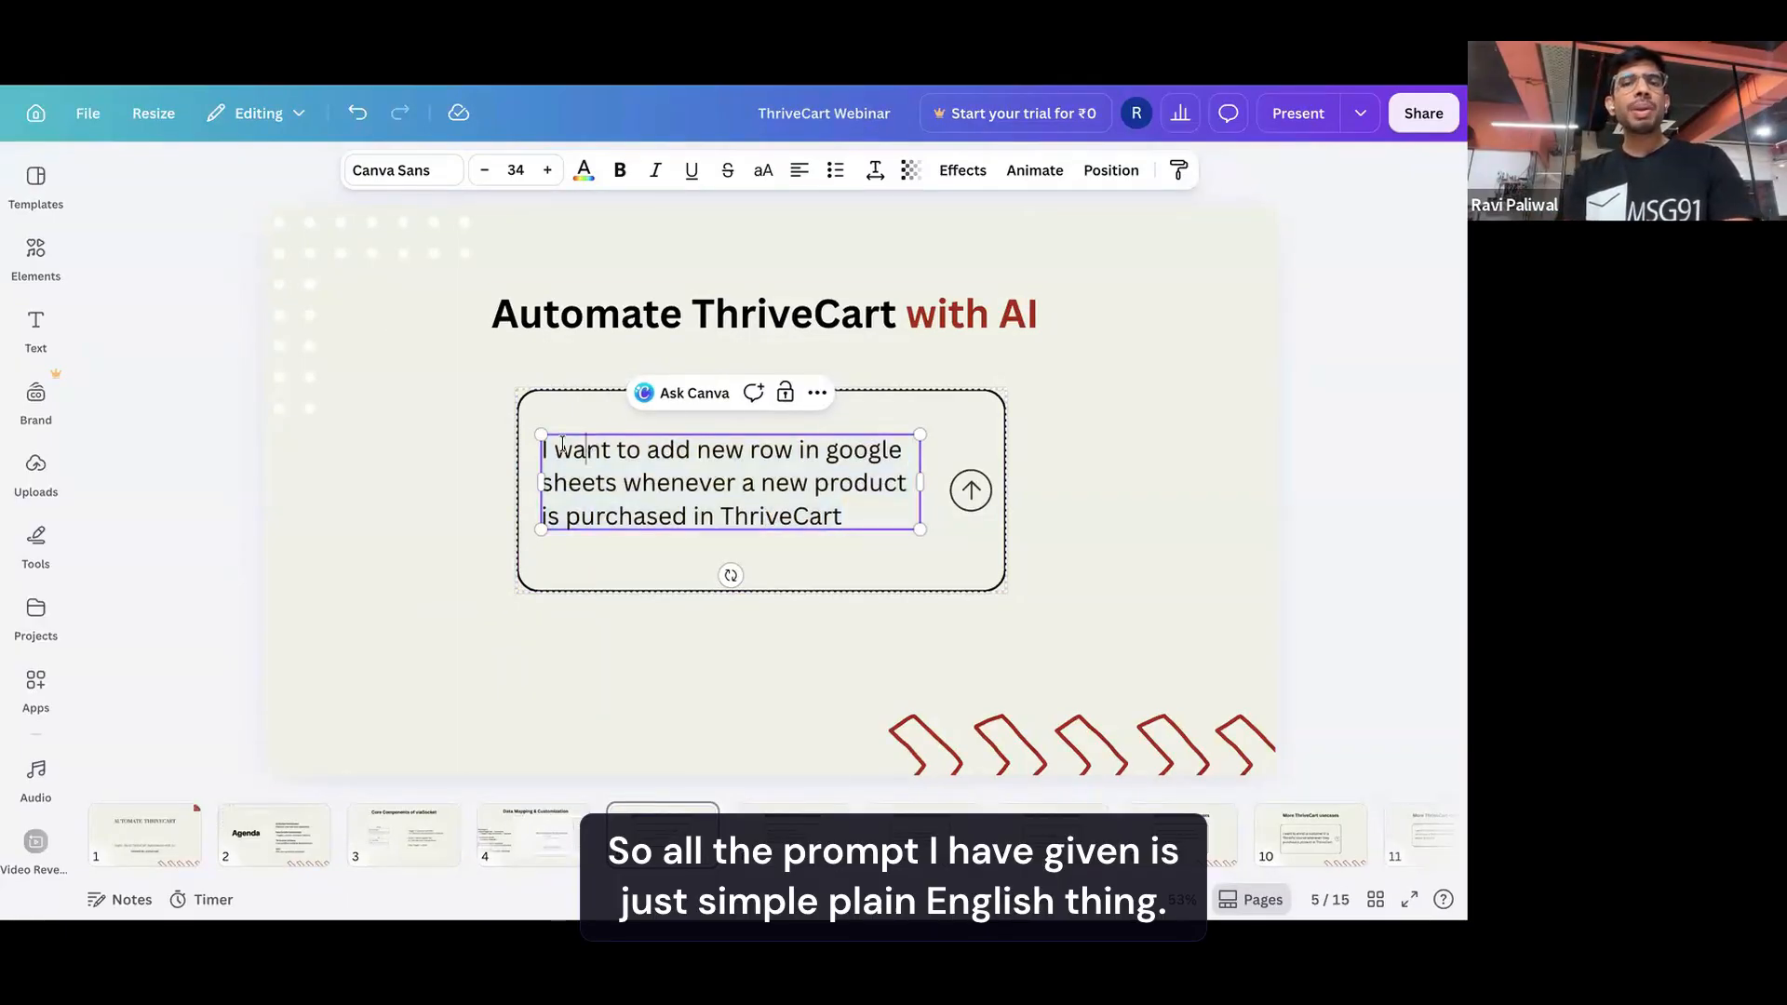
left_click(471, 461)
double_click(560, 449)
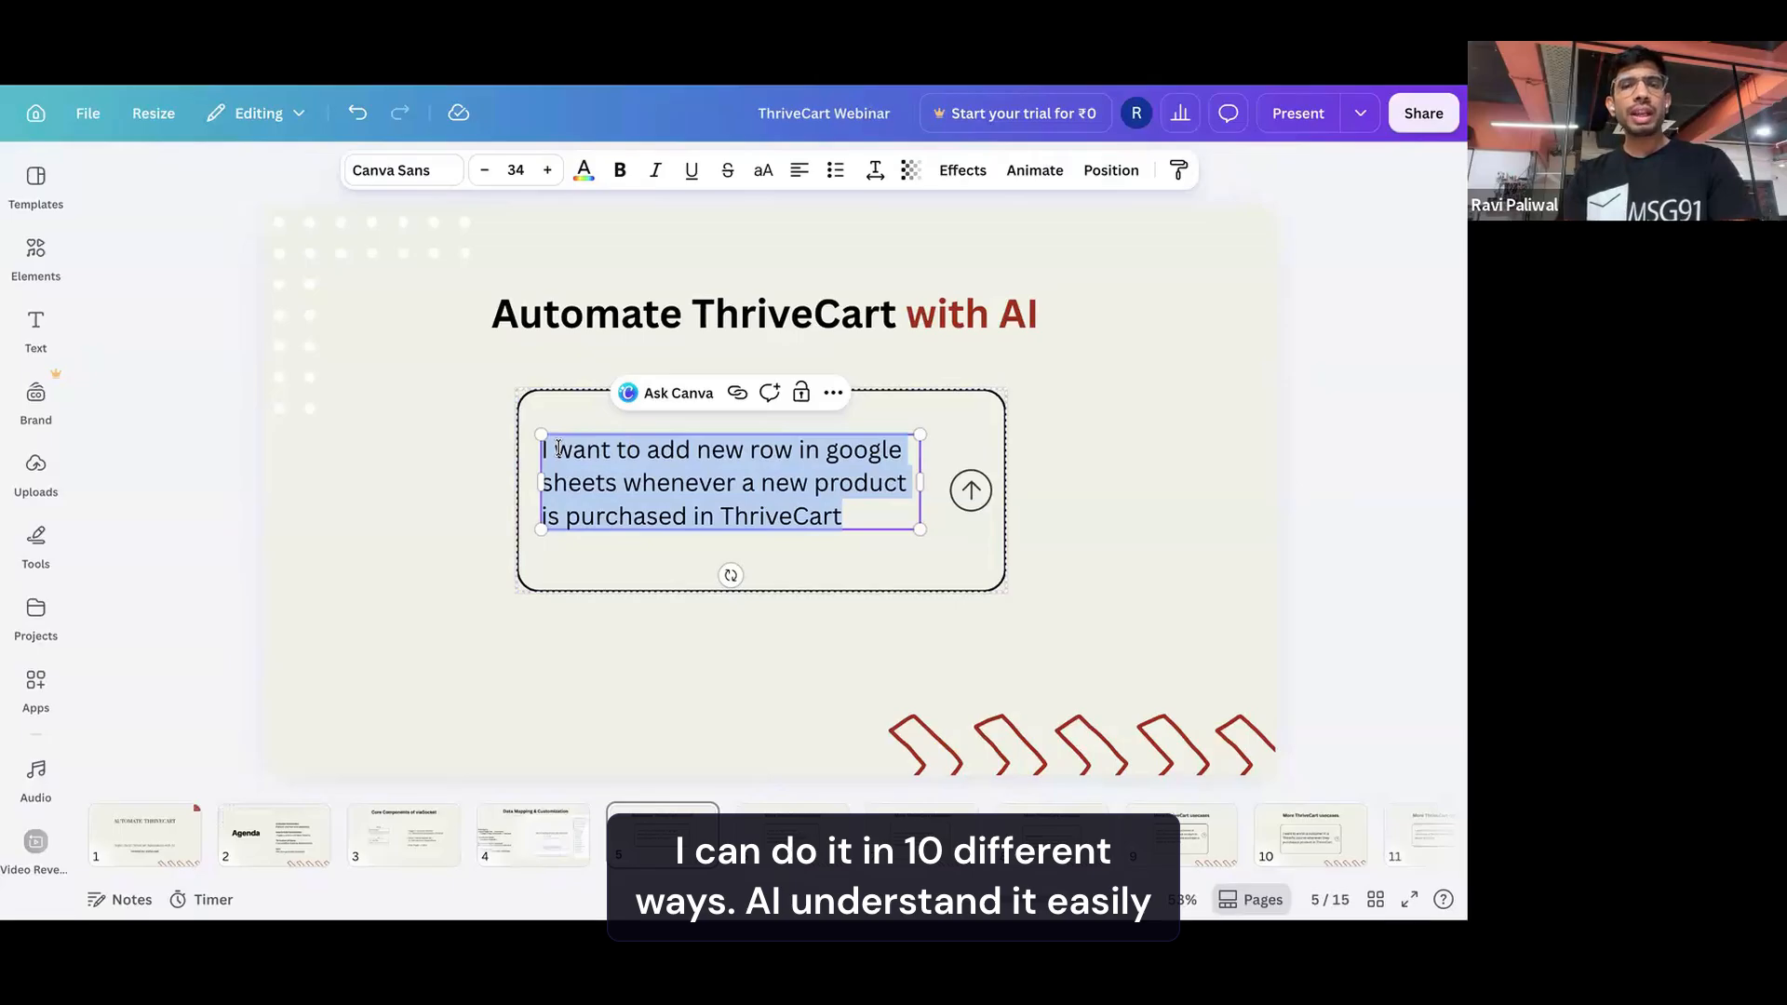
left_click(1063, 616)
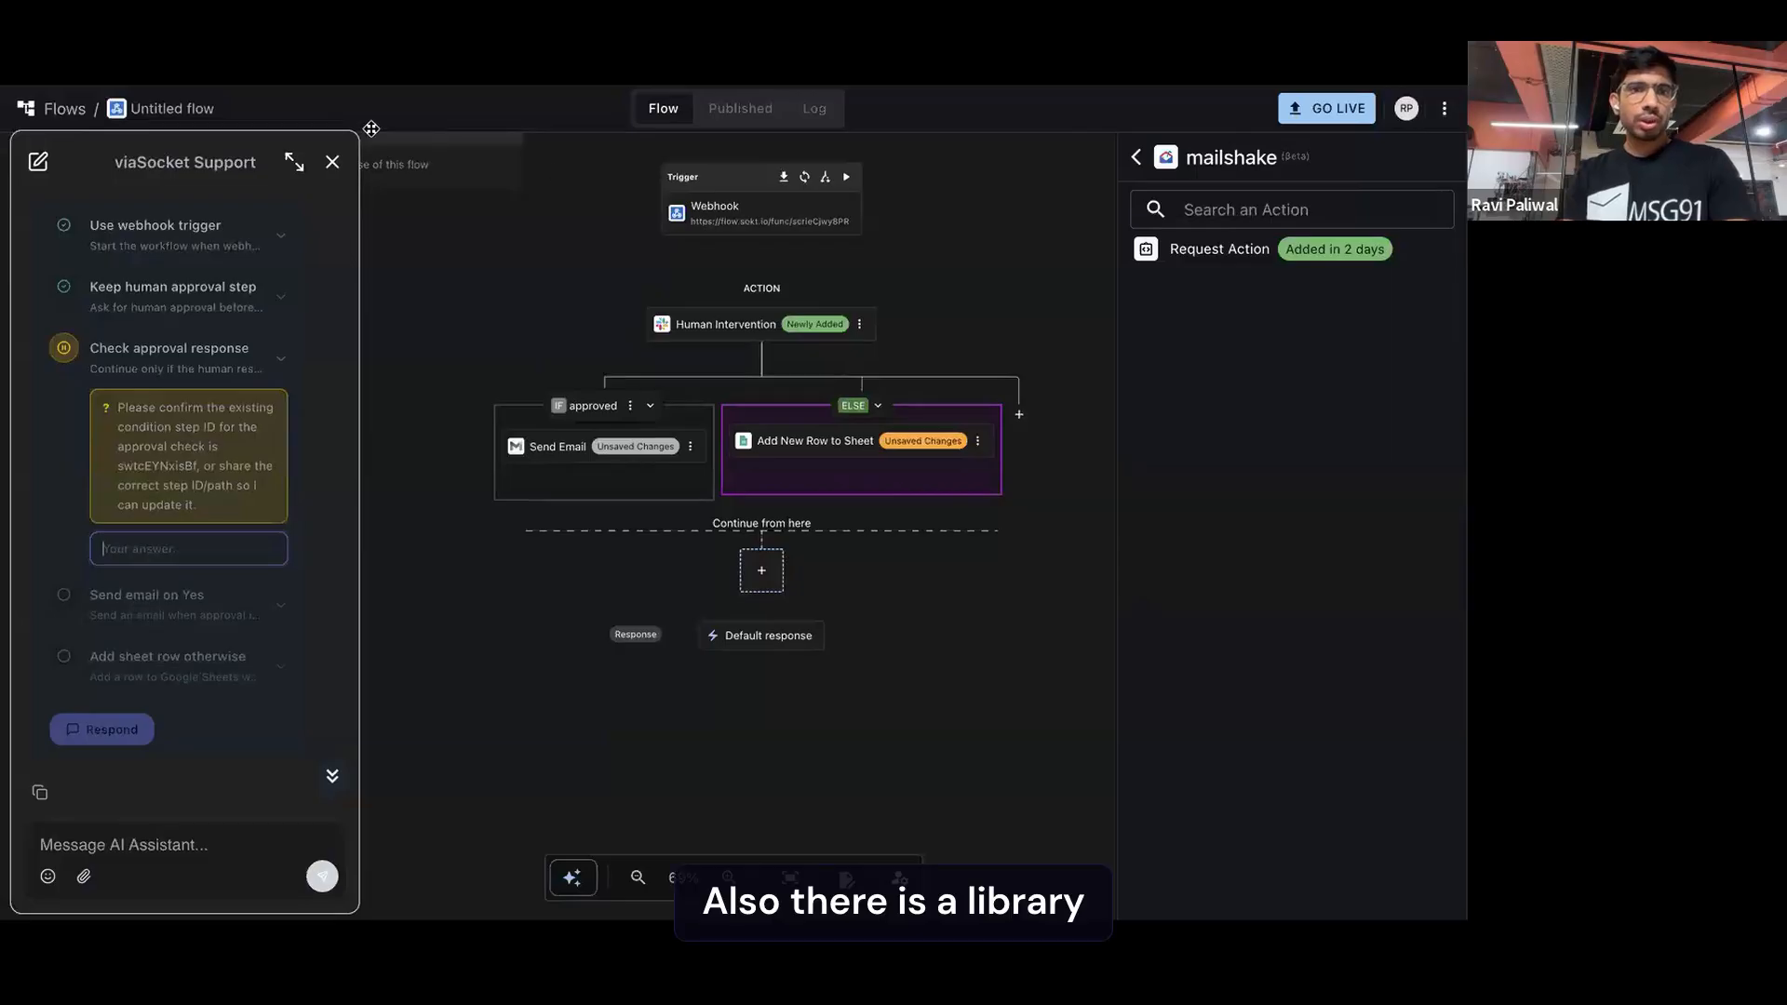
Return to viaSocket, leave the assistant and the flow, and search the automation templates for ThriveCart
left_click(333, 162)
left_click(64, 108)
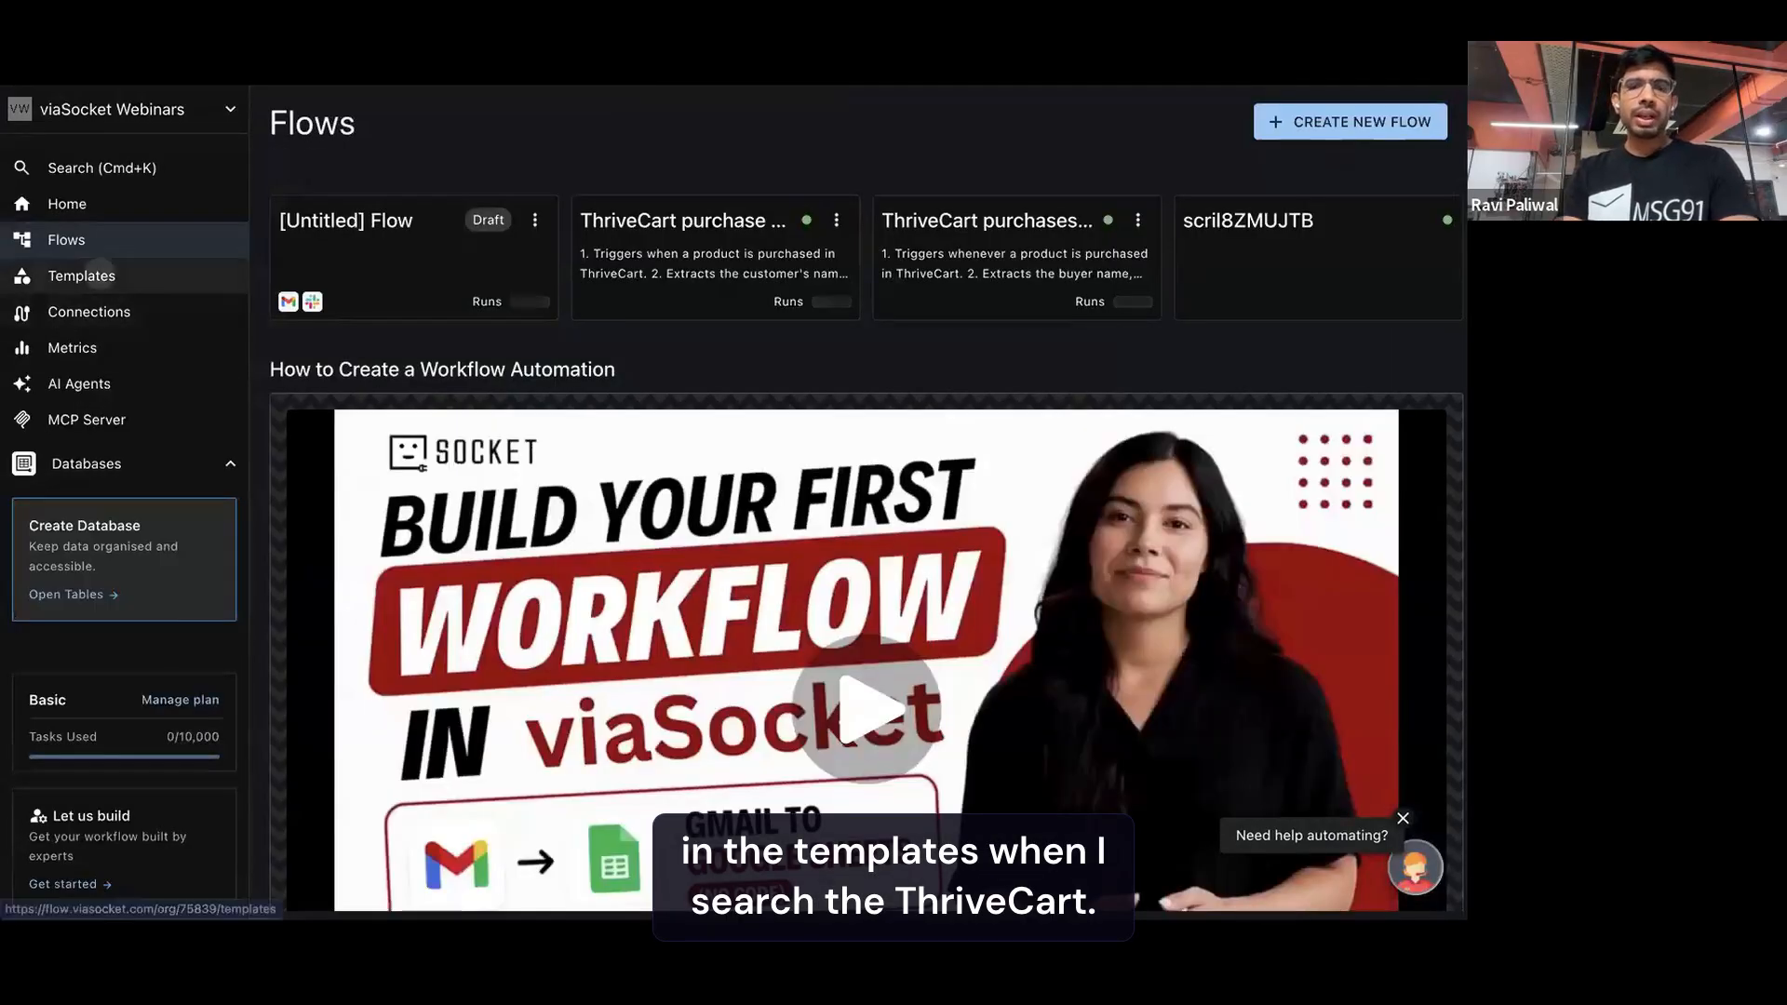
left_click(83, 276)
left_click(677, 260)
type("thrive")
left_click(671, 348)
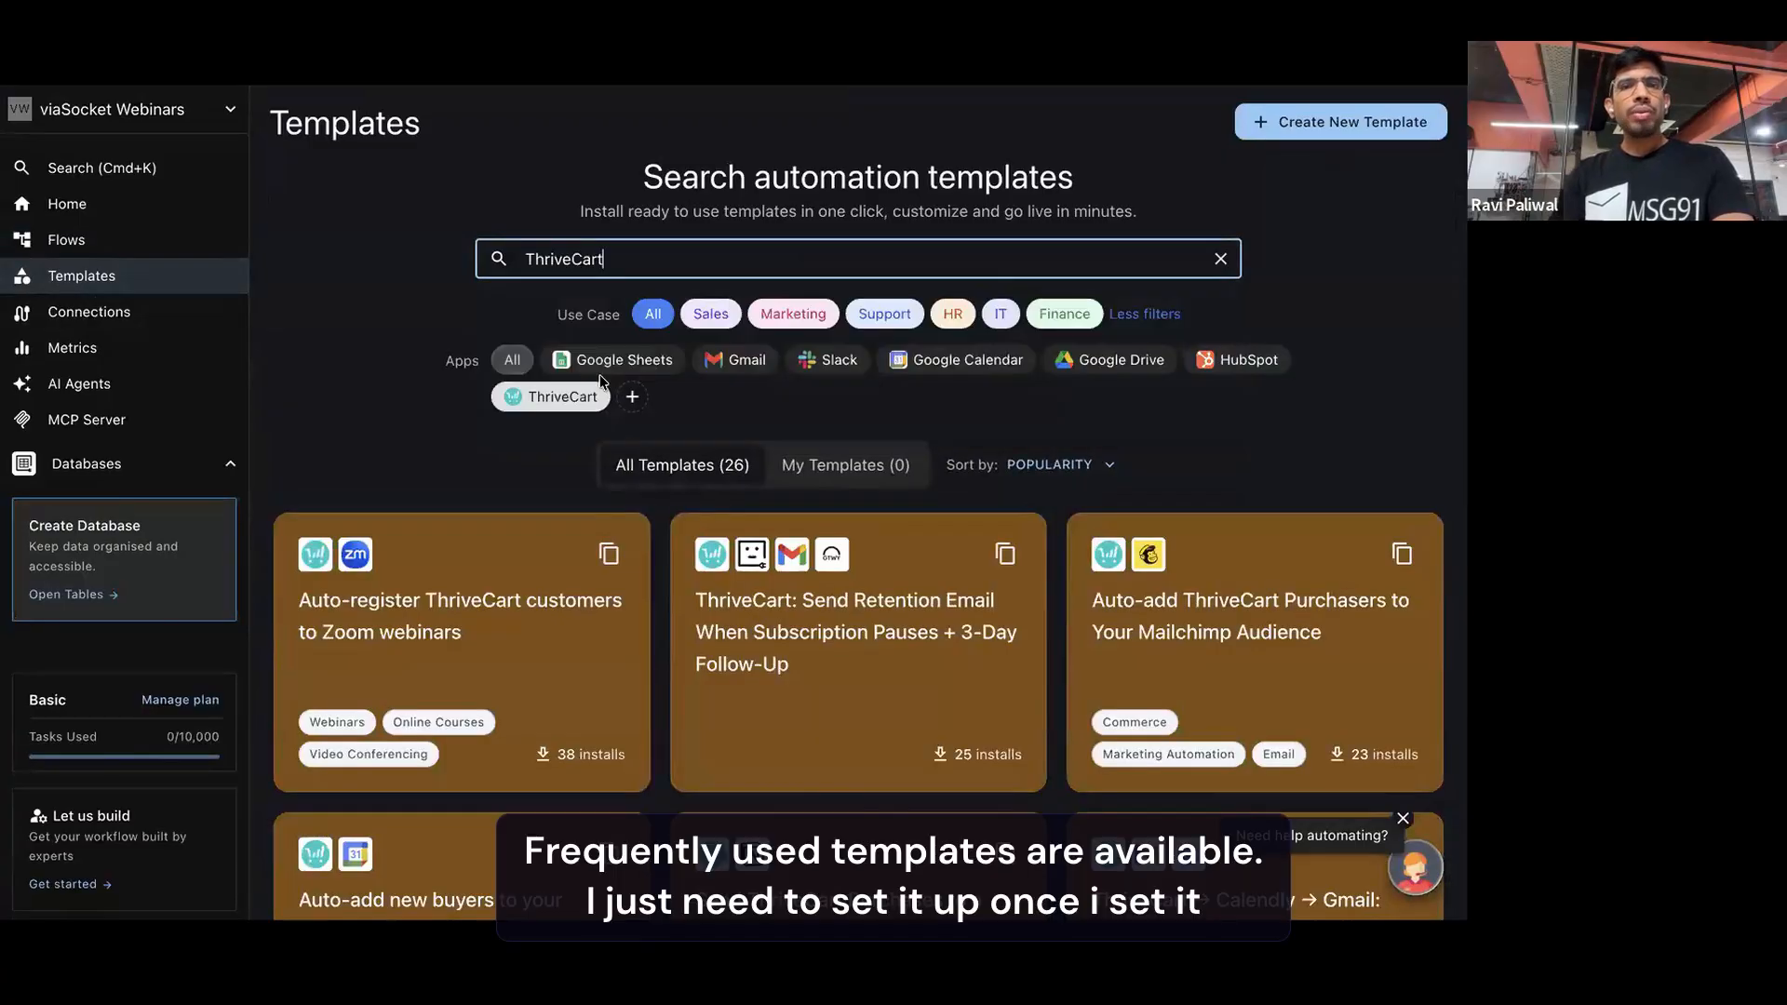
Install the "Auto-register ThriveCart customers to Zoom webinars" template and save its Product Is Purchased trigger with the developer-viasocket connection
scroll(491, 498, "down", 8)
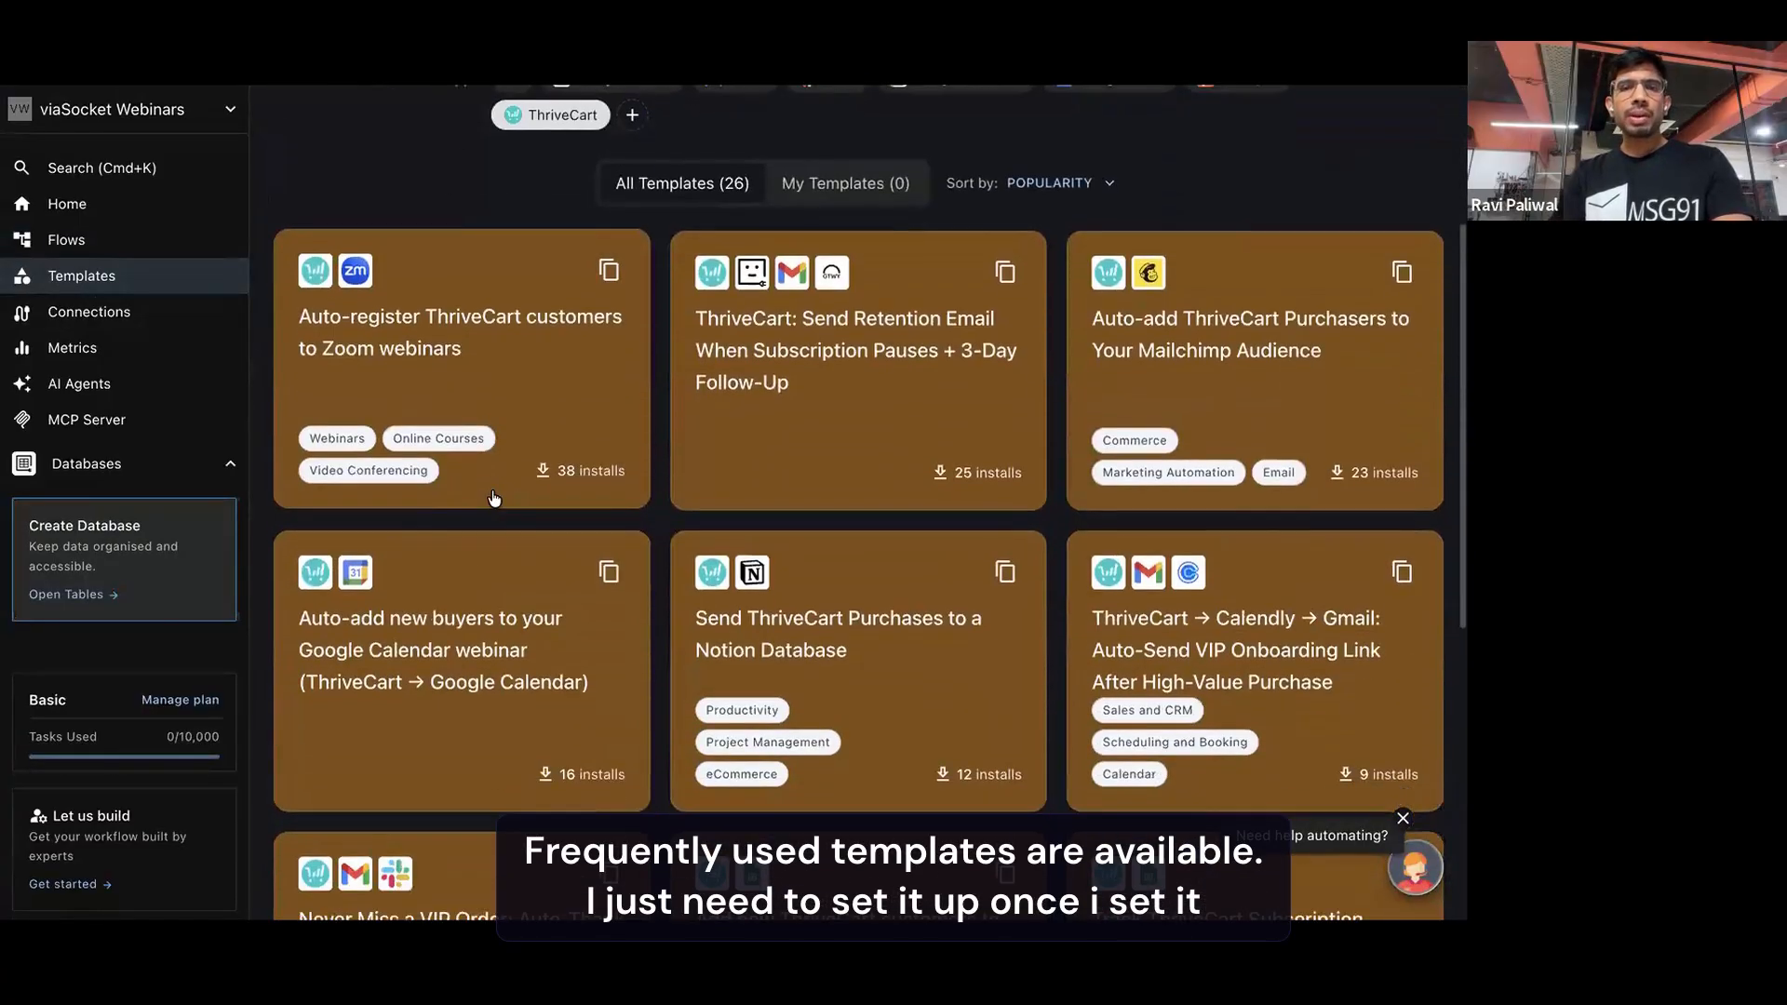
scroll(495, 499, "down", 3)
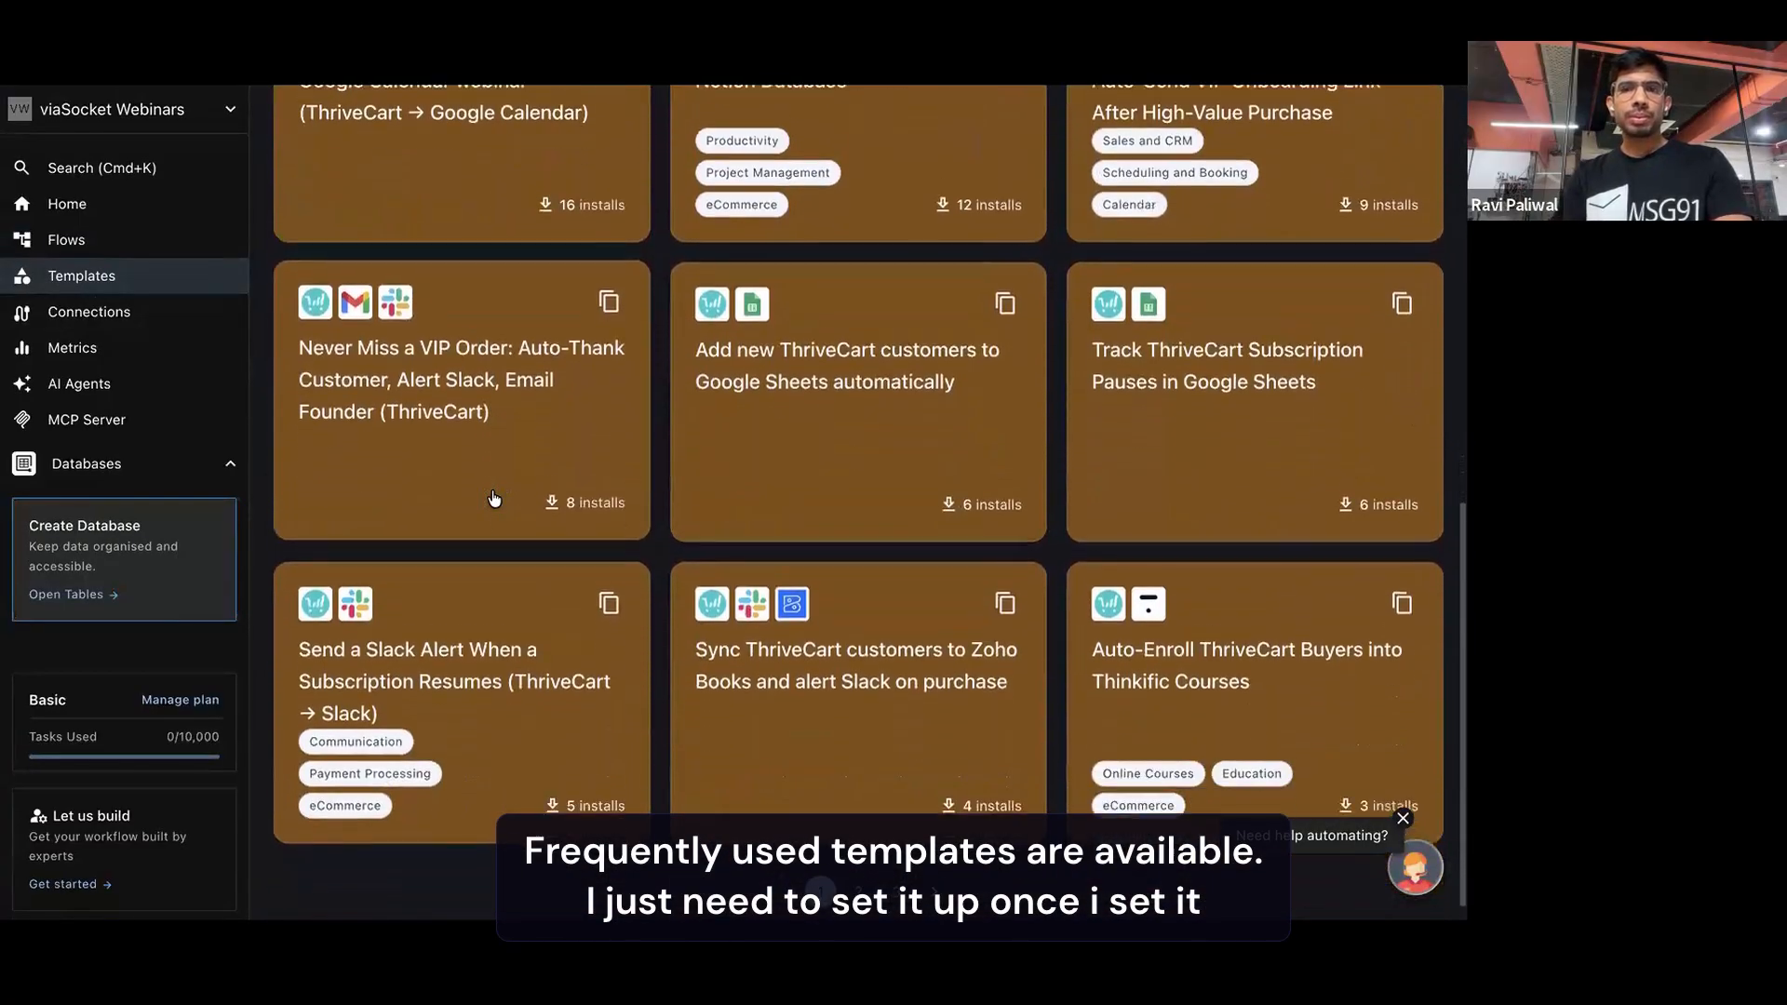
scroll(493, 499, "up", 10)
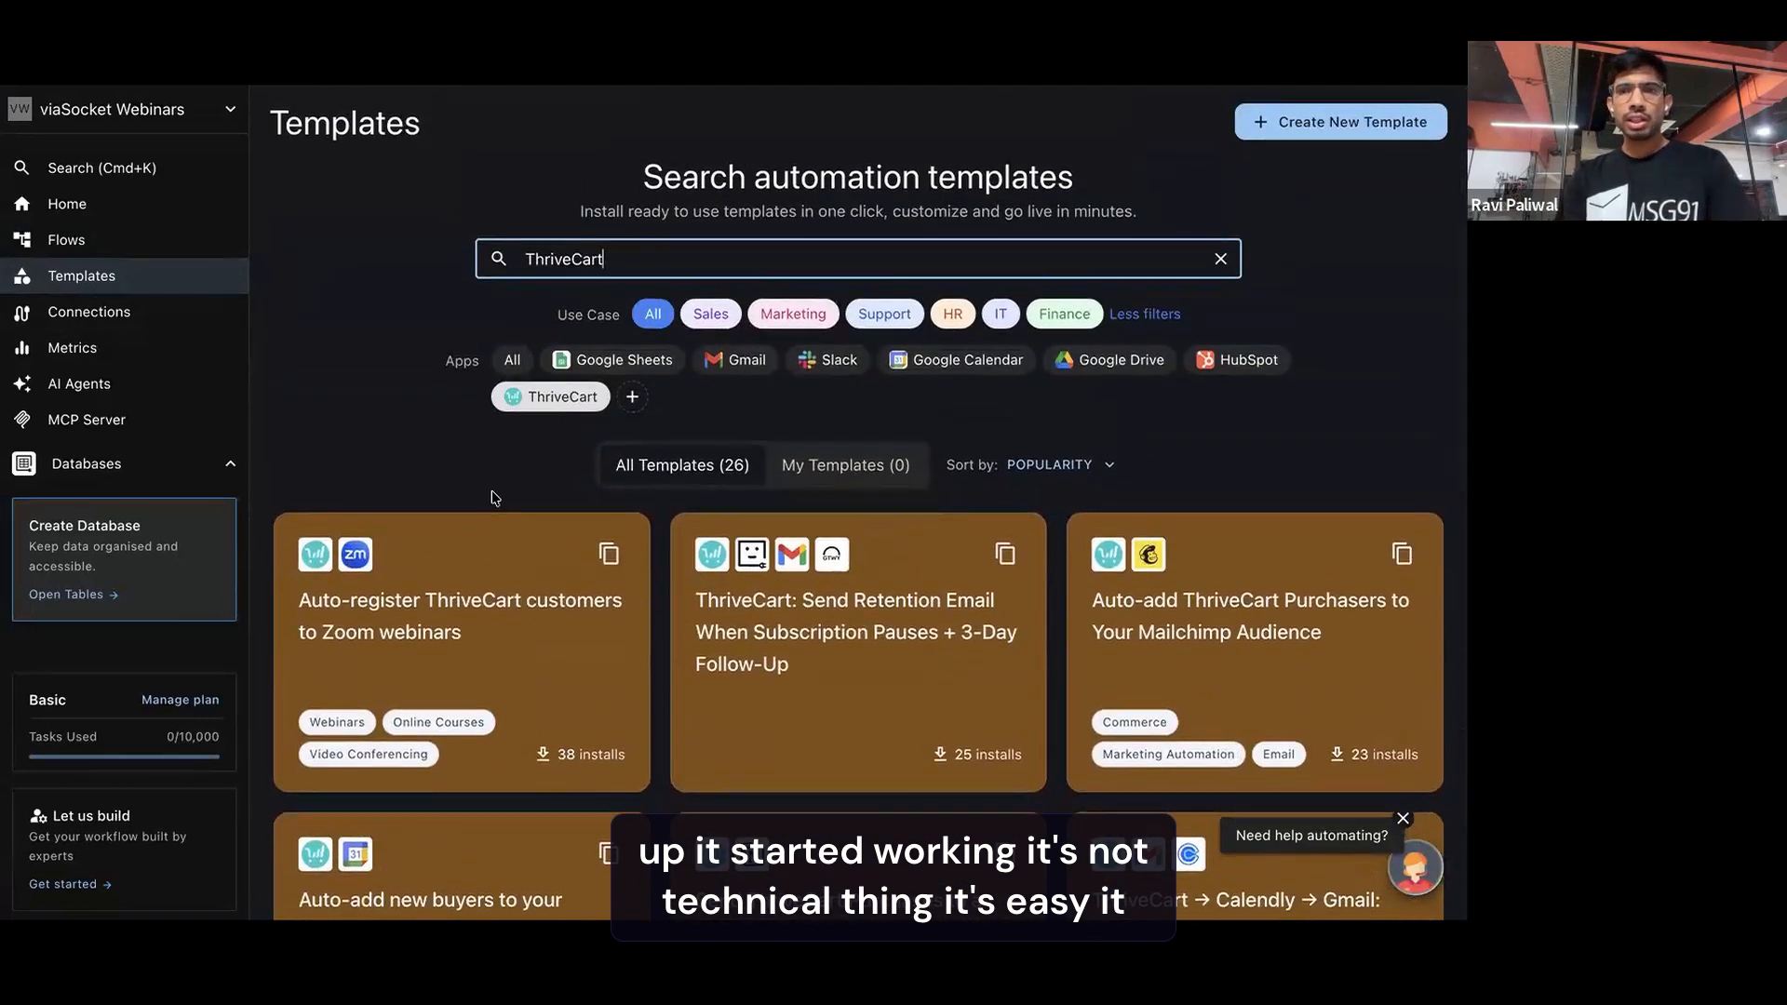
left_click(494, 539)
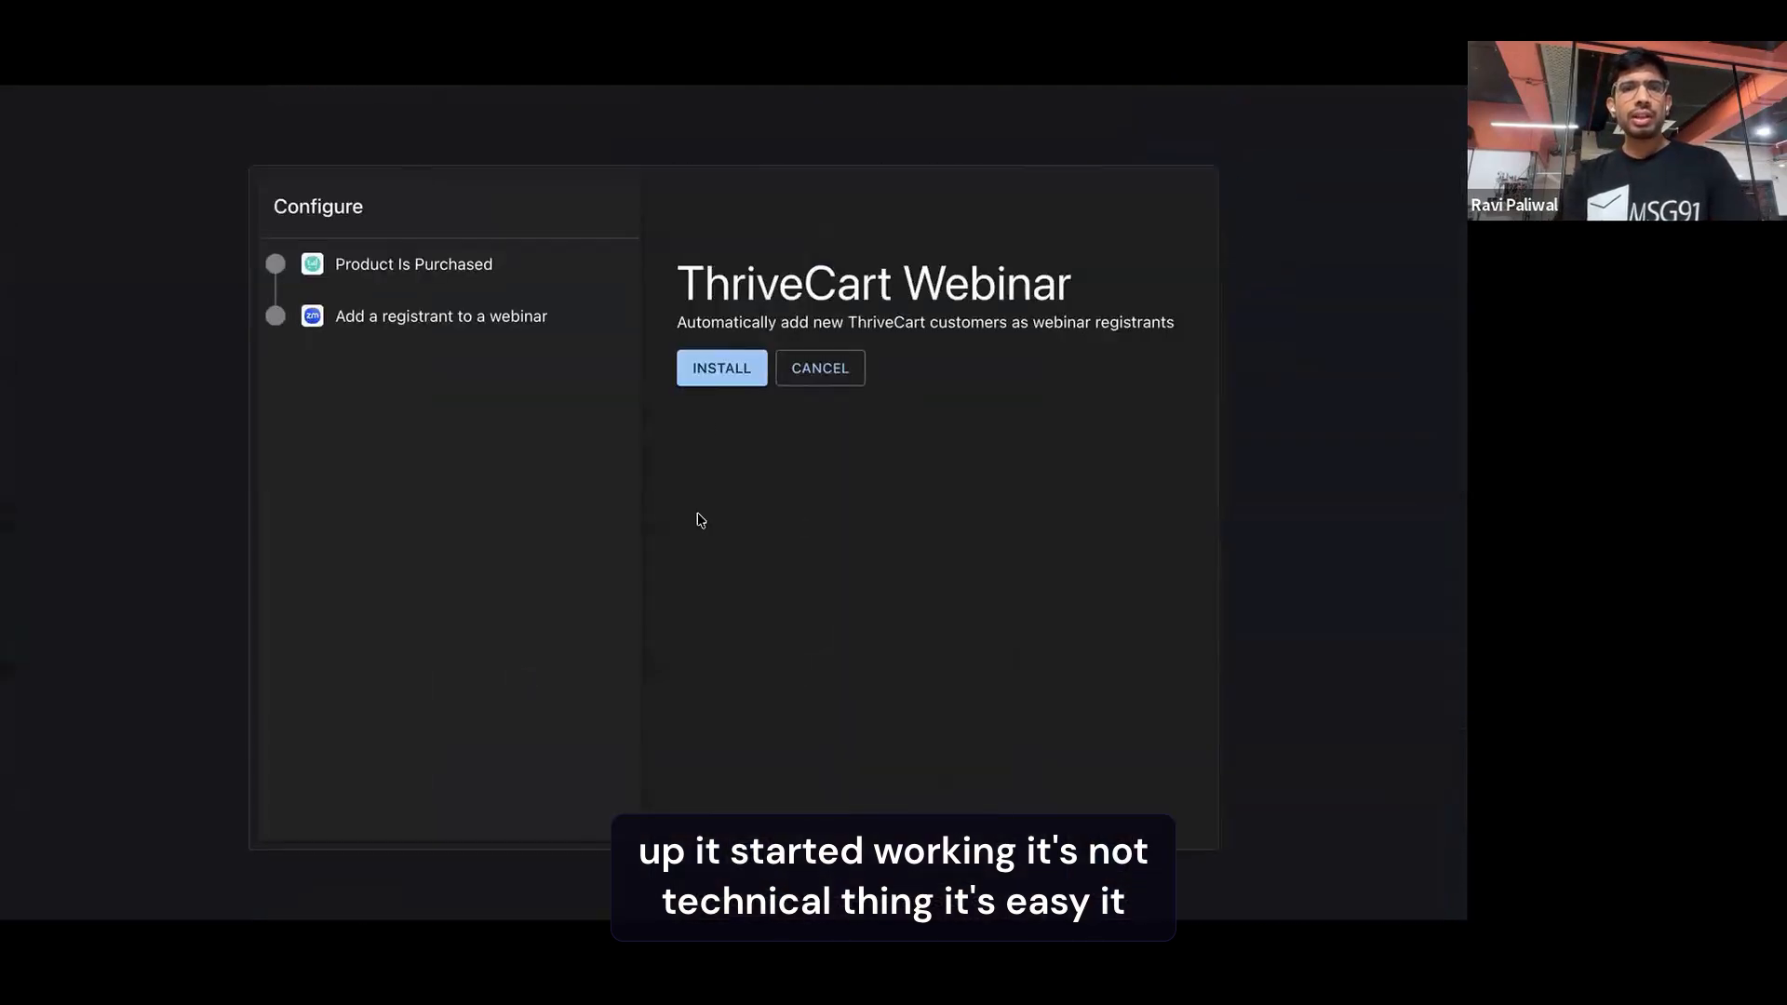
left_click(717, 371)
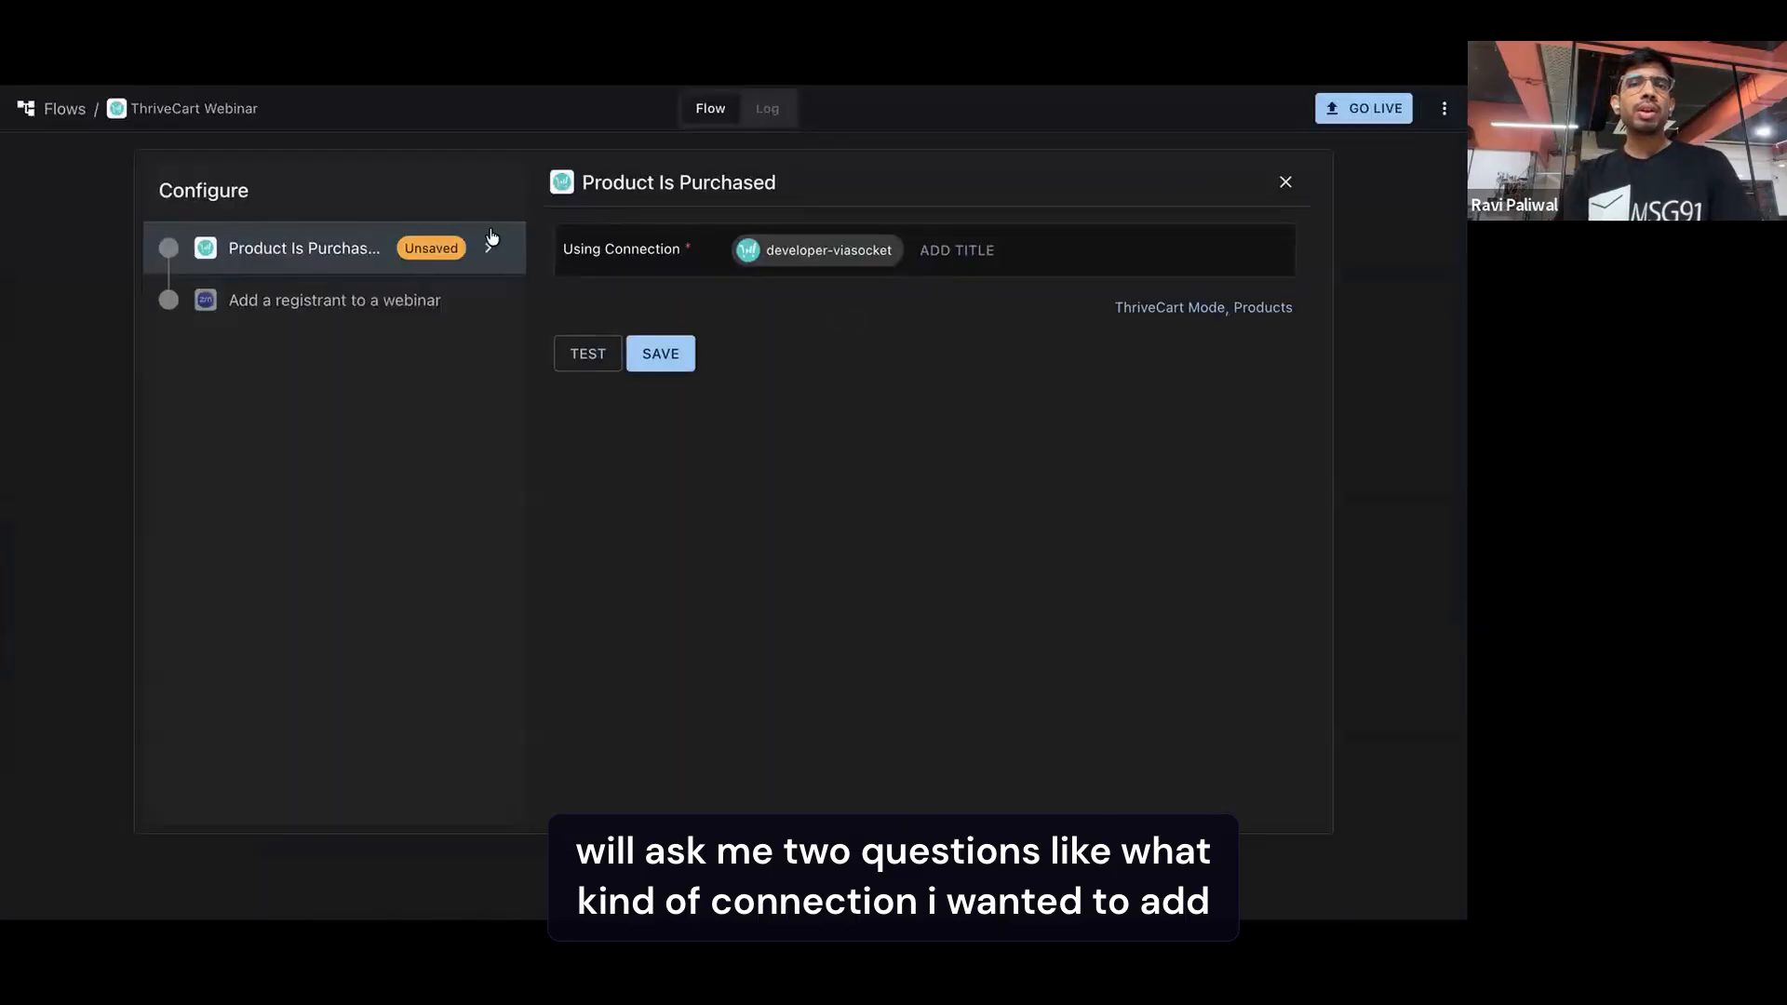
left_click(675, 357)
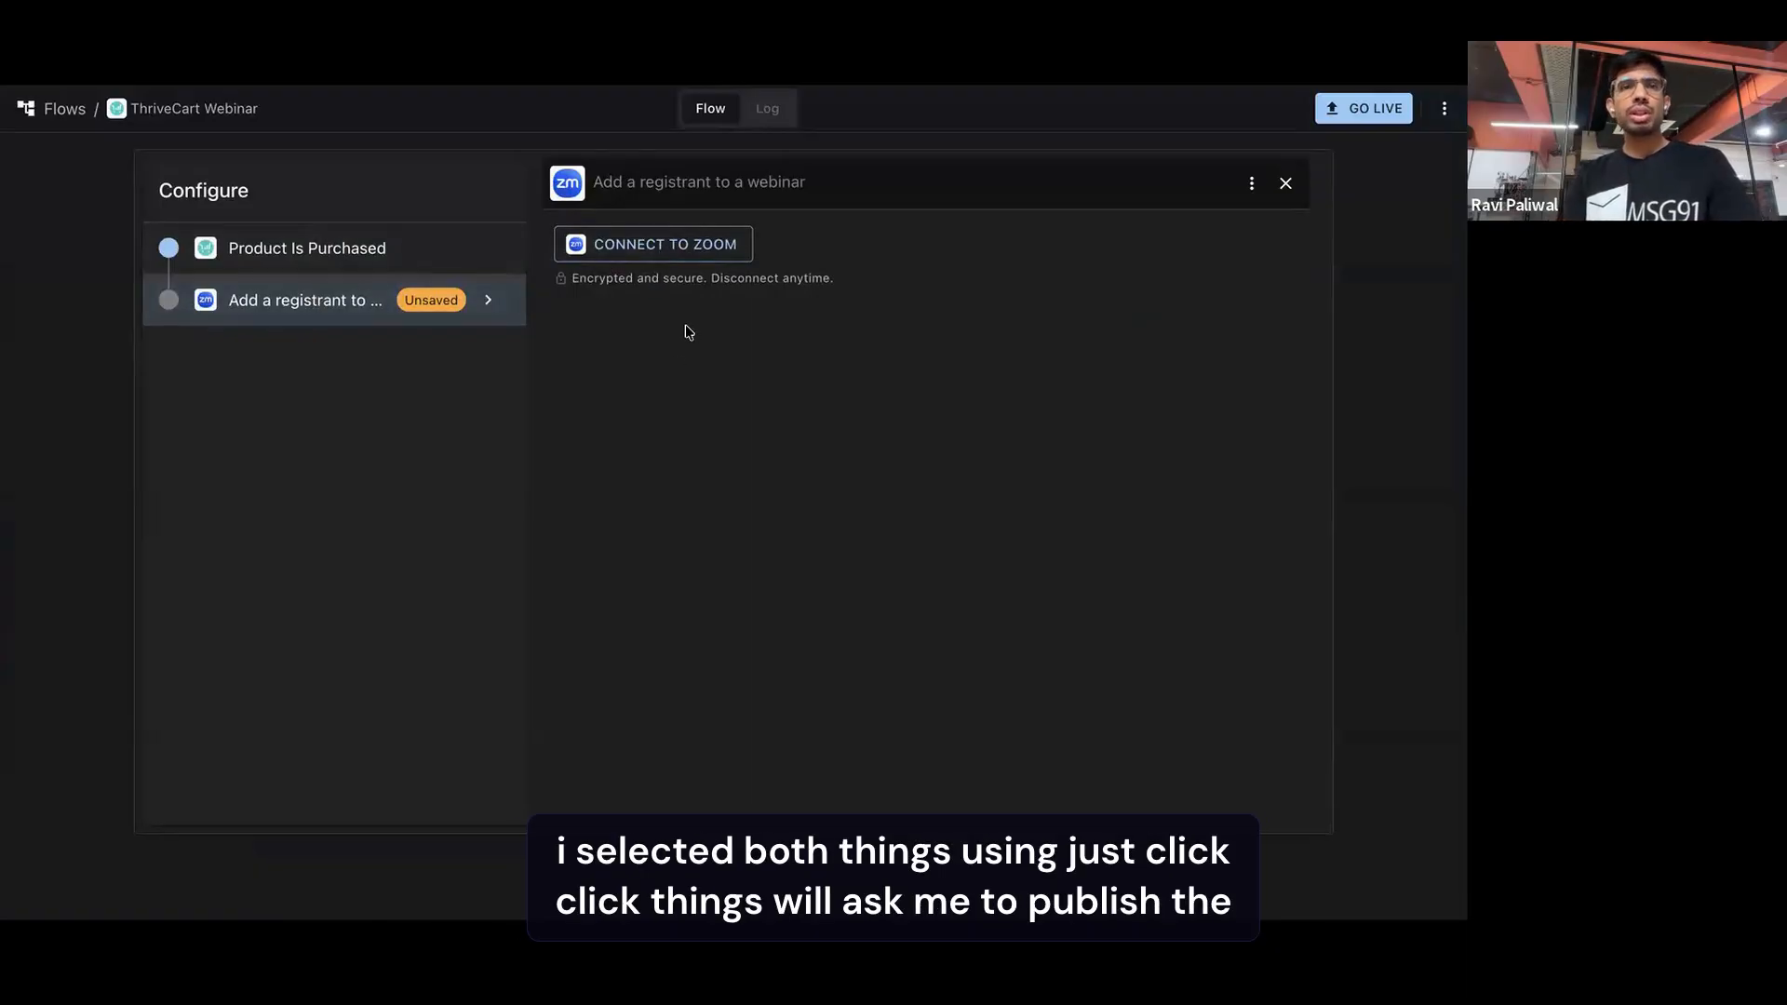
left_click(1285, 184)
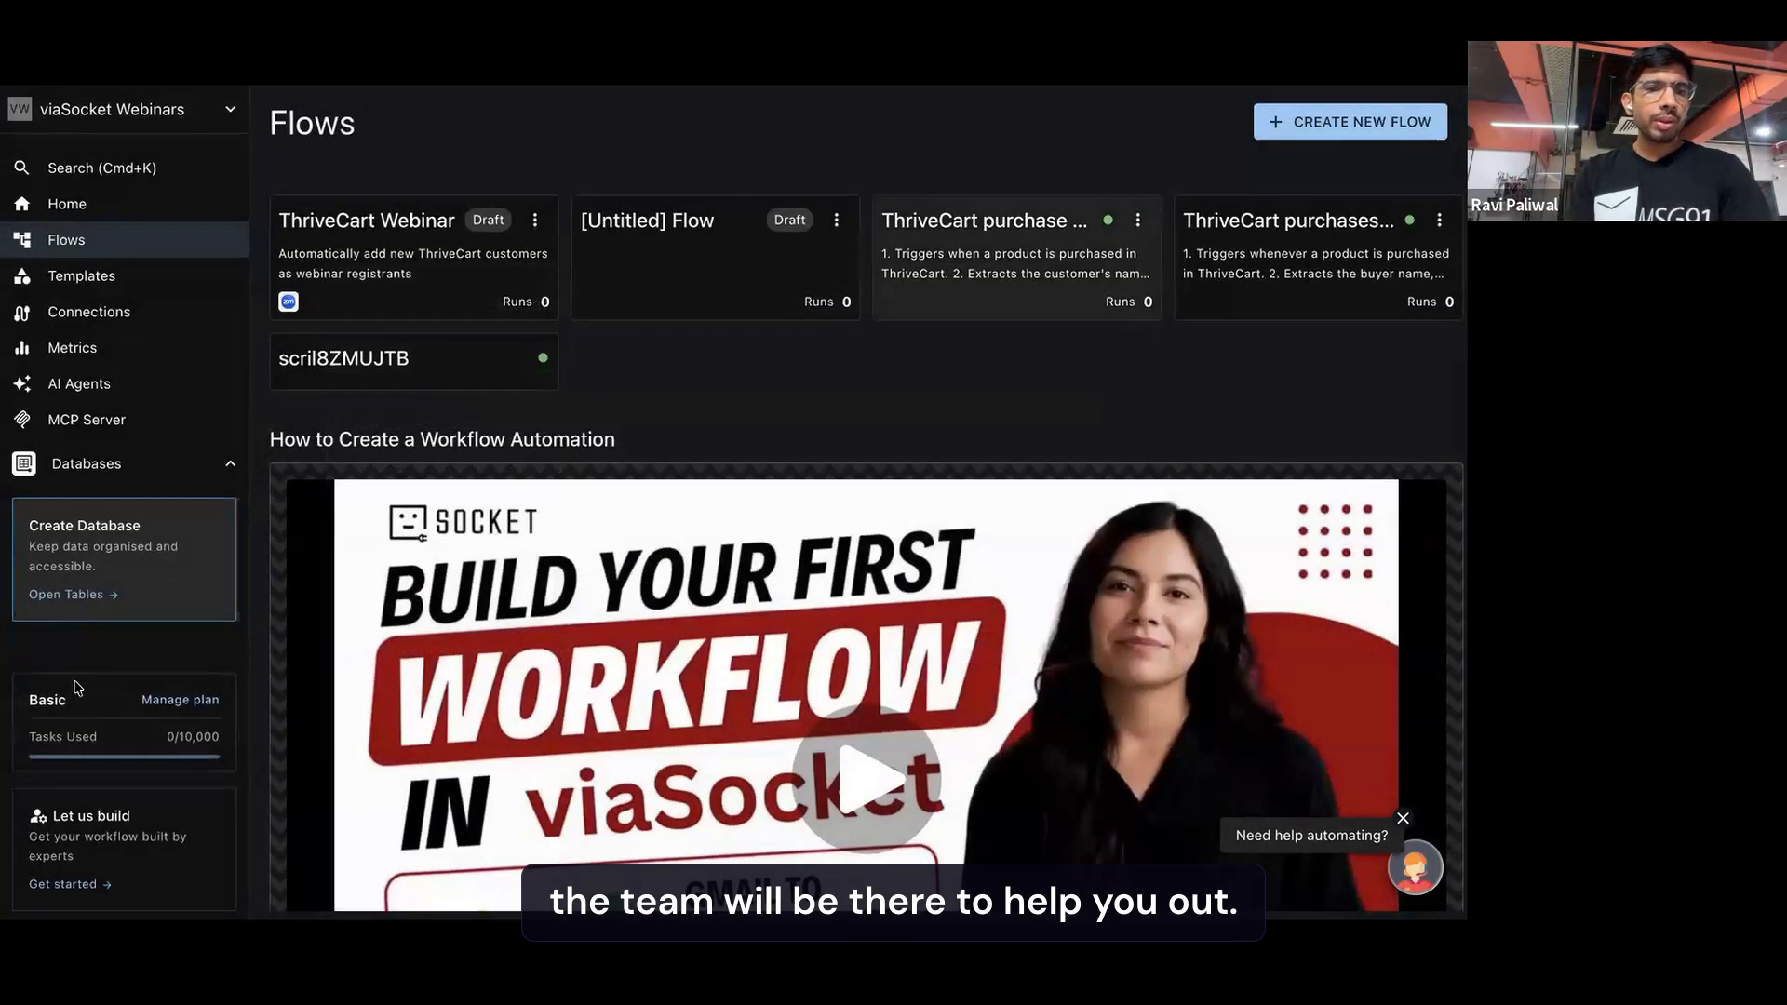
Open the Help Center from the flows overview to examine the available support options
left_click(121, 109)
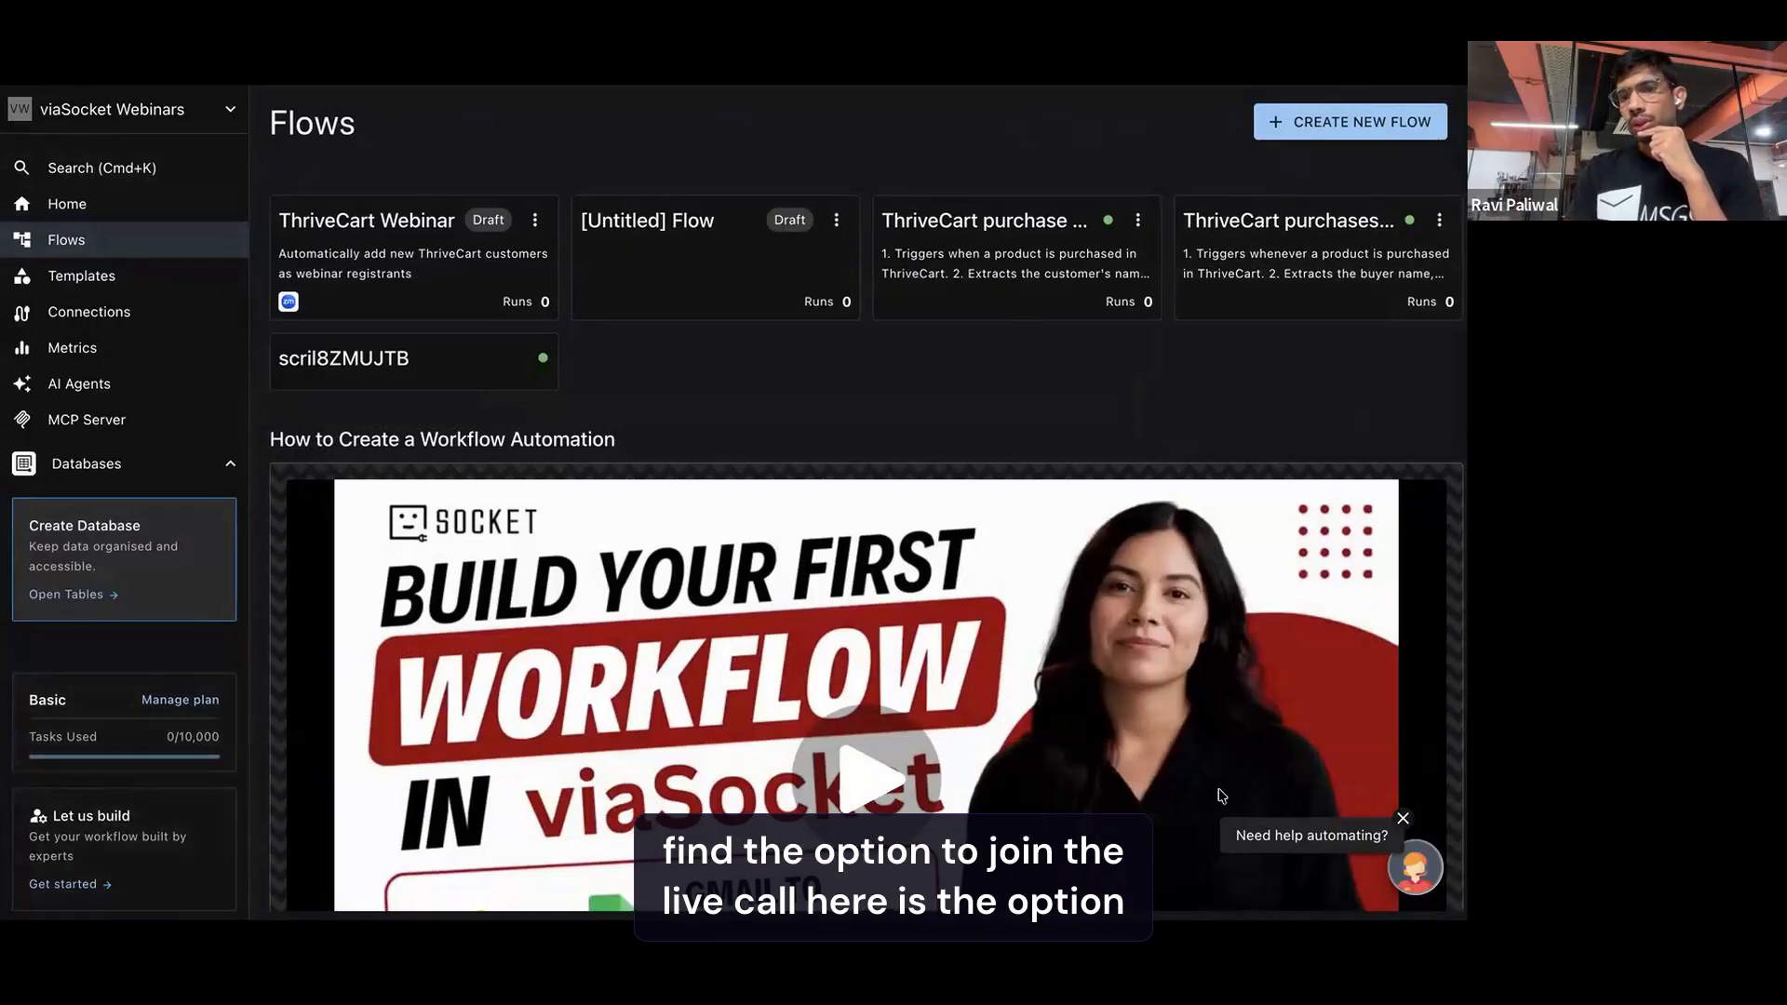
left_click(1415, 867)
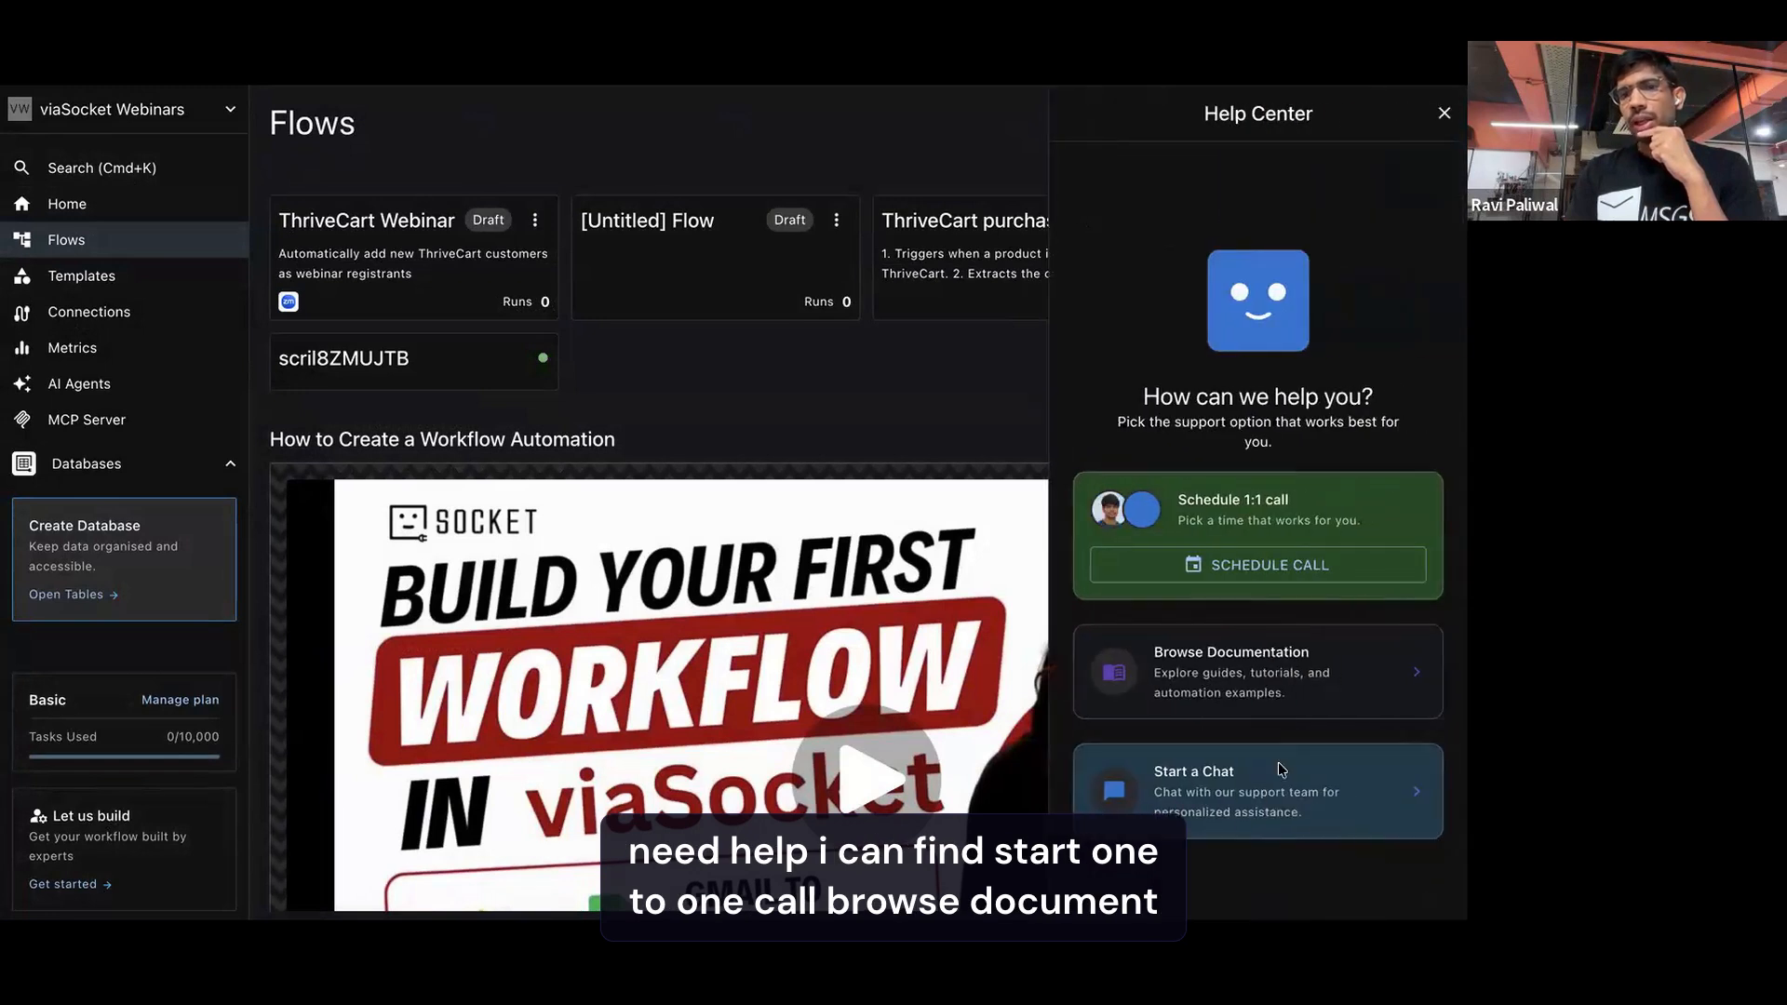